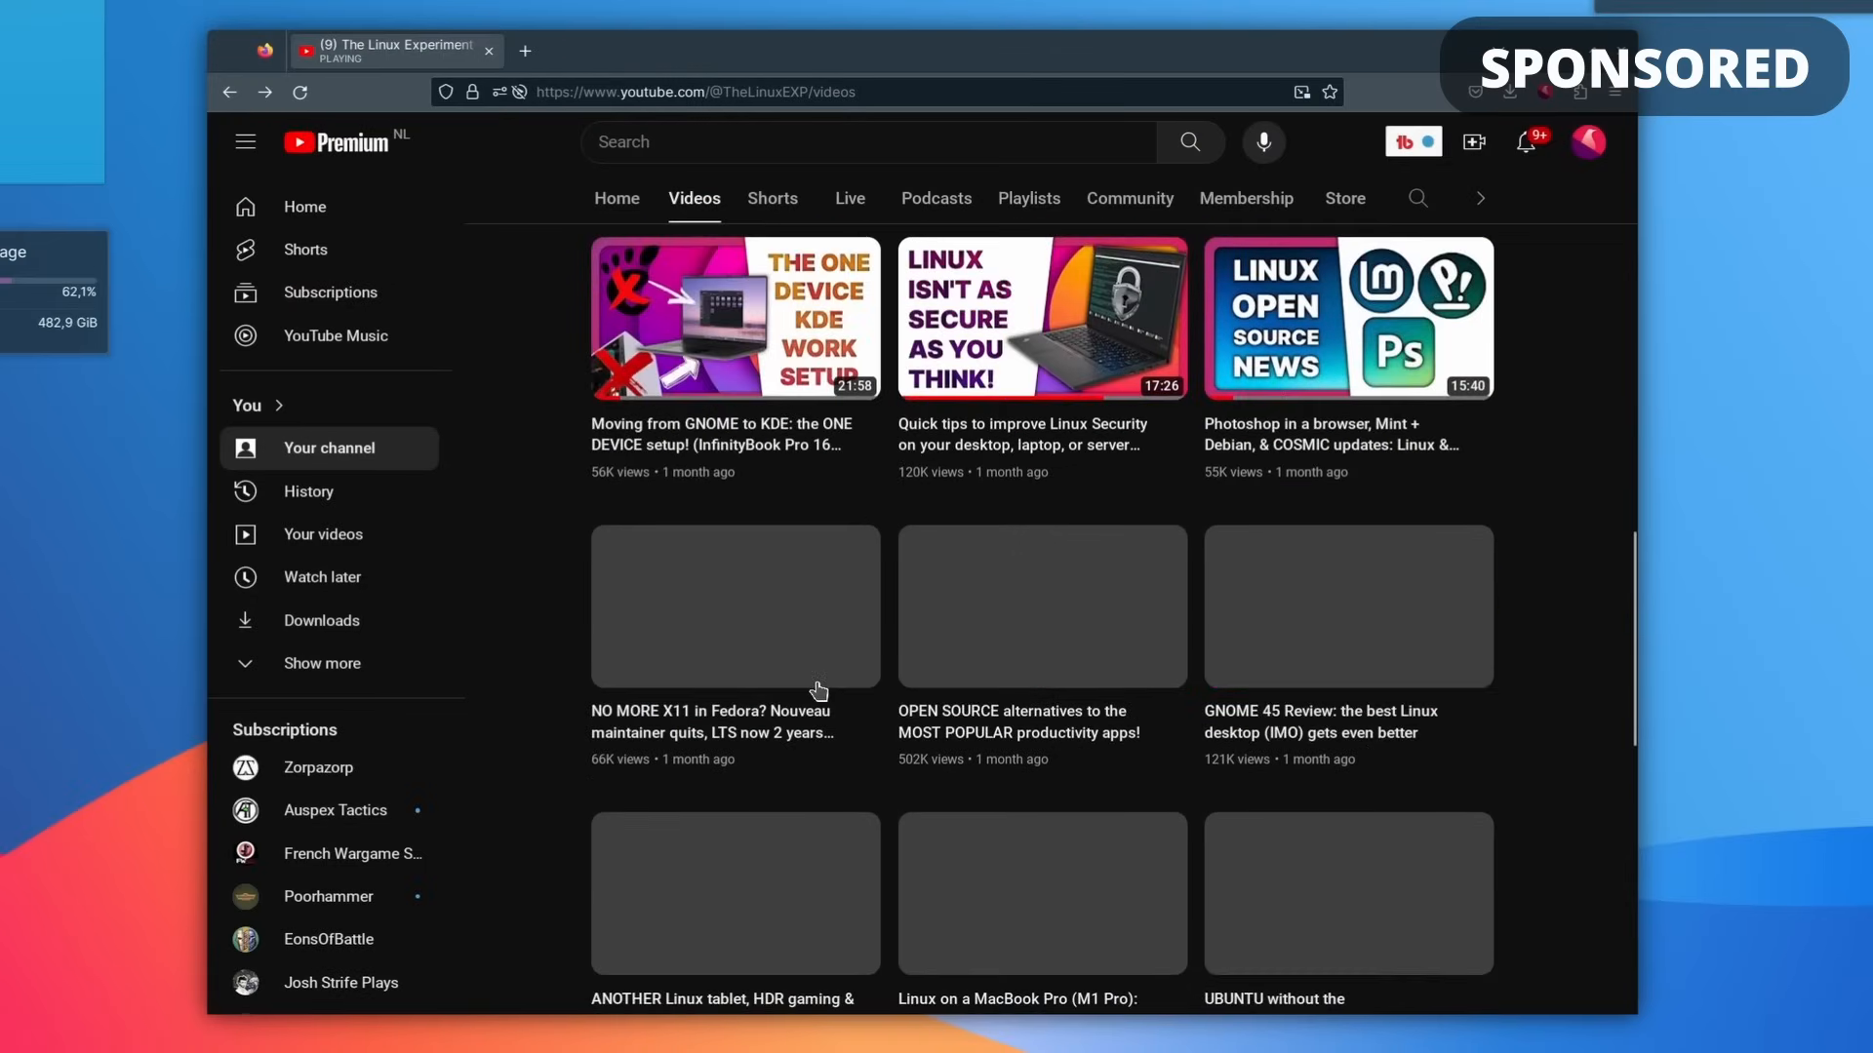
pyautogui.scroll(-12, 817, 689)
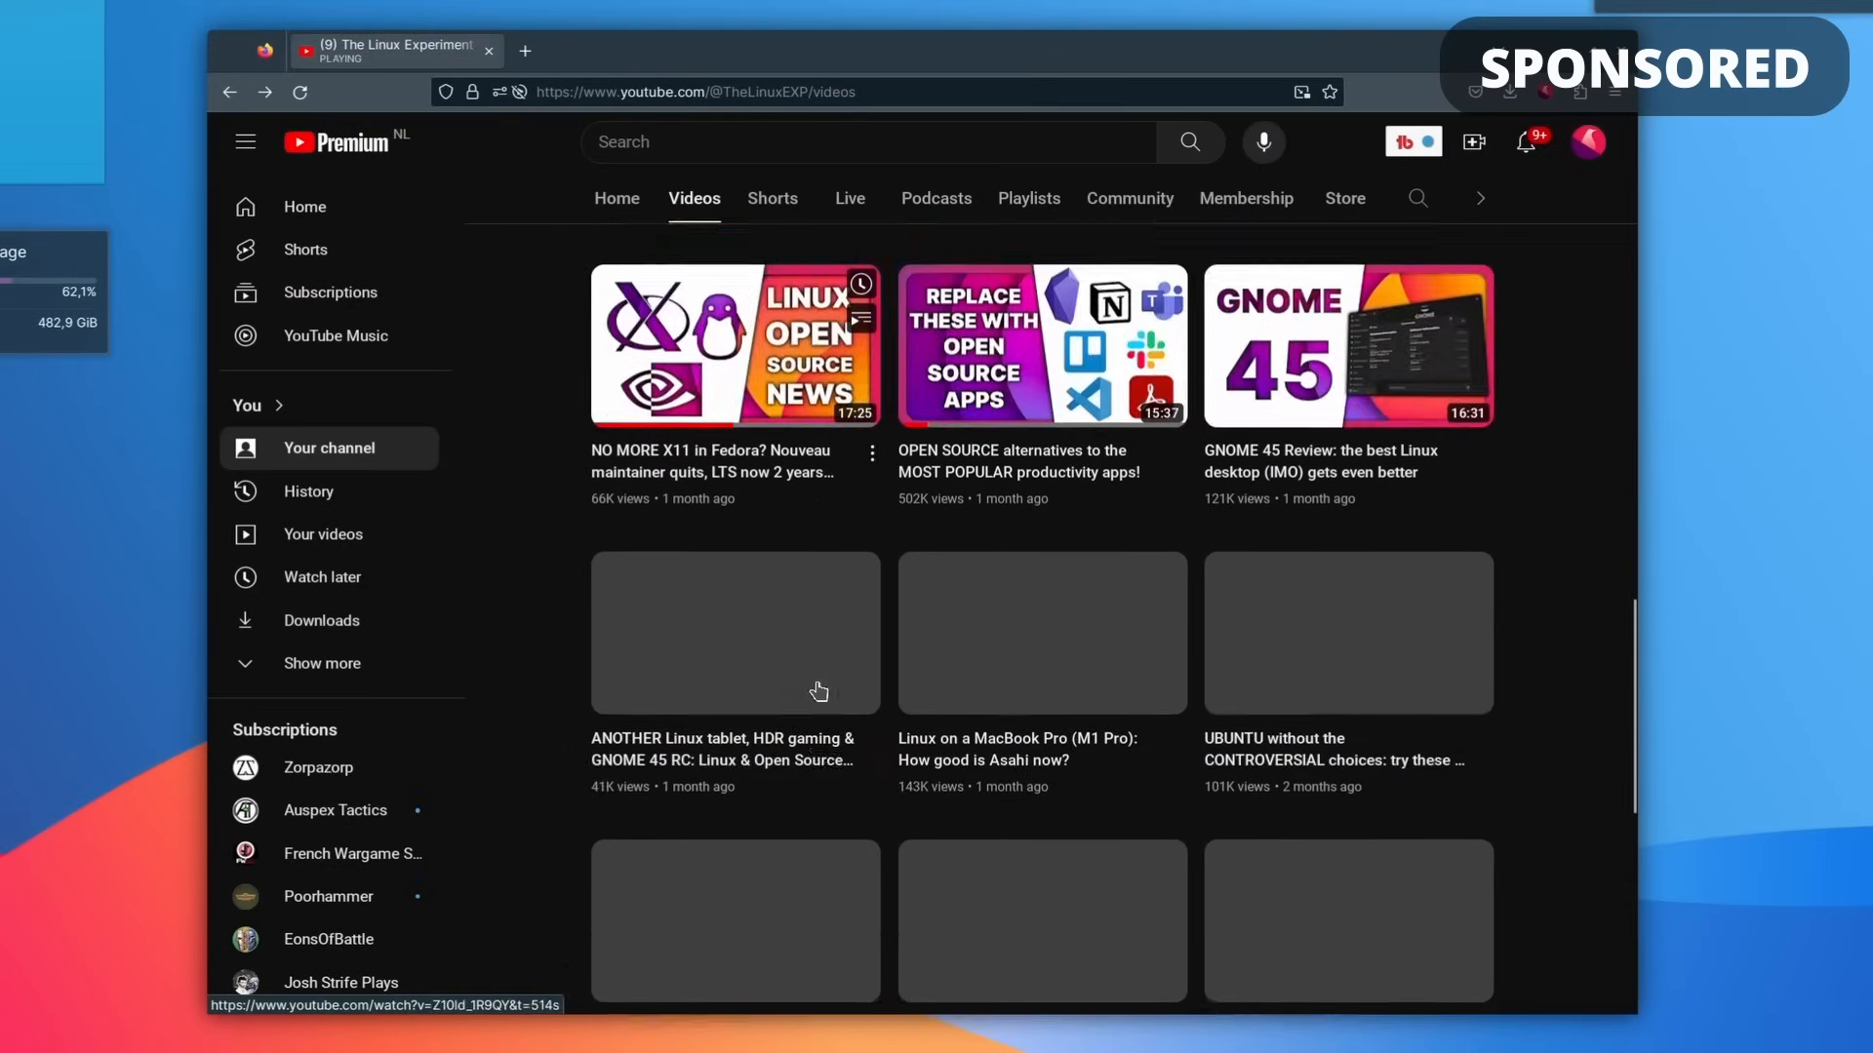
pyautogui.scroll(-16, 817, 690)
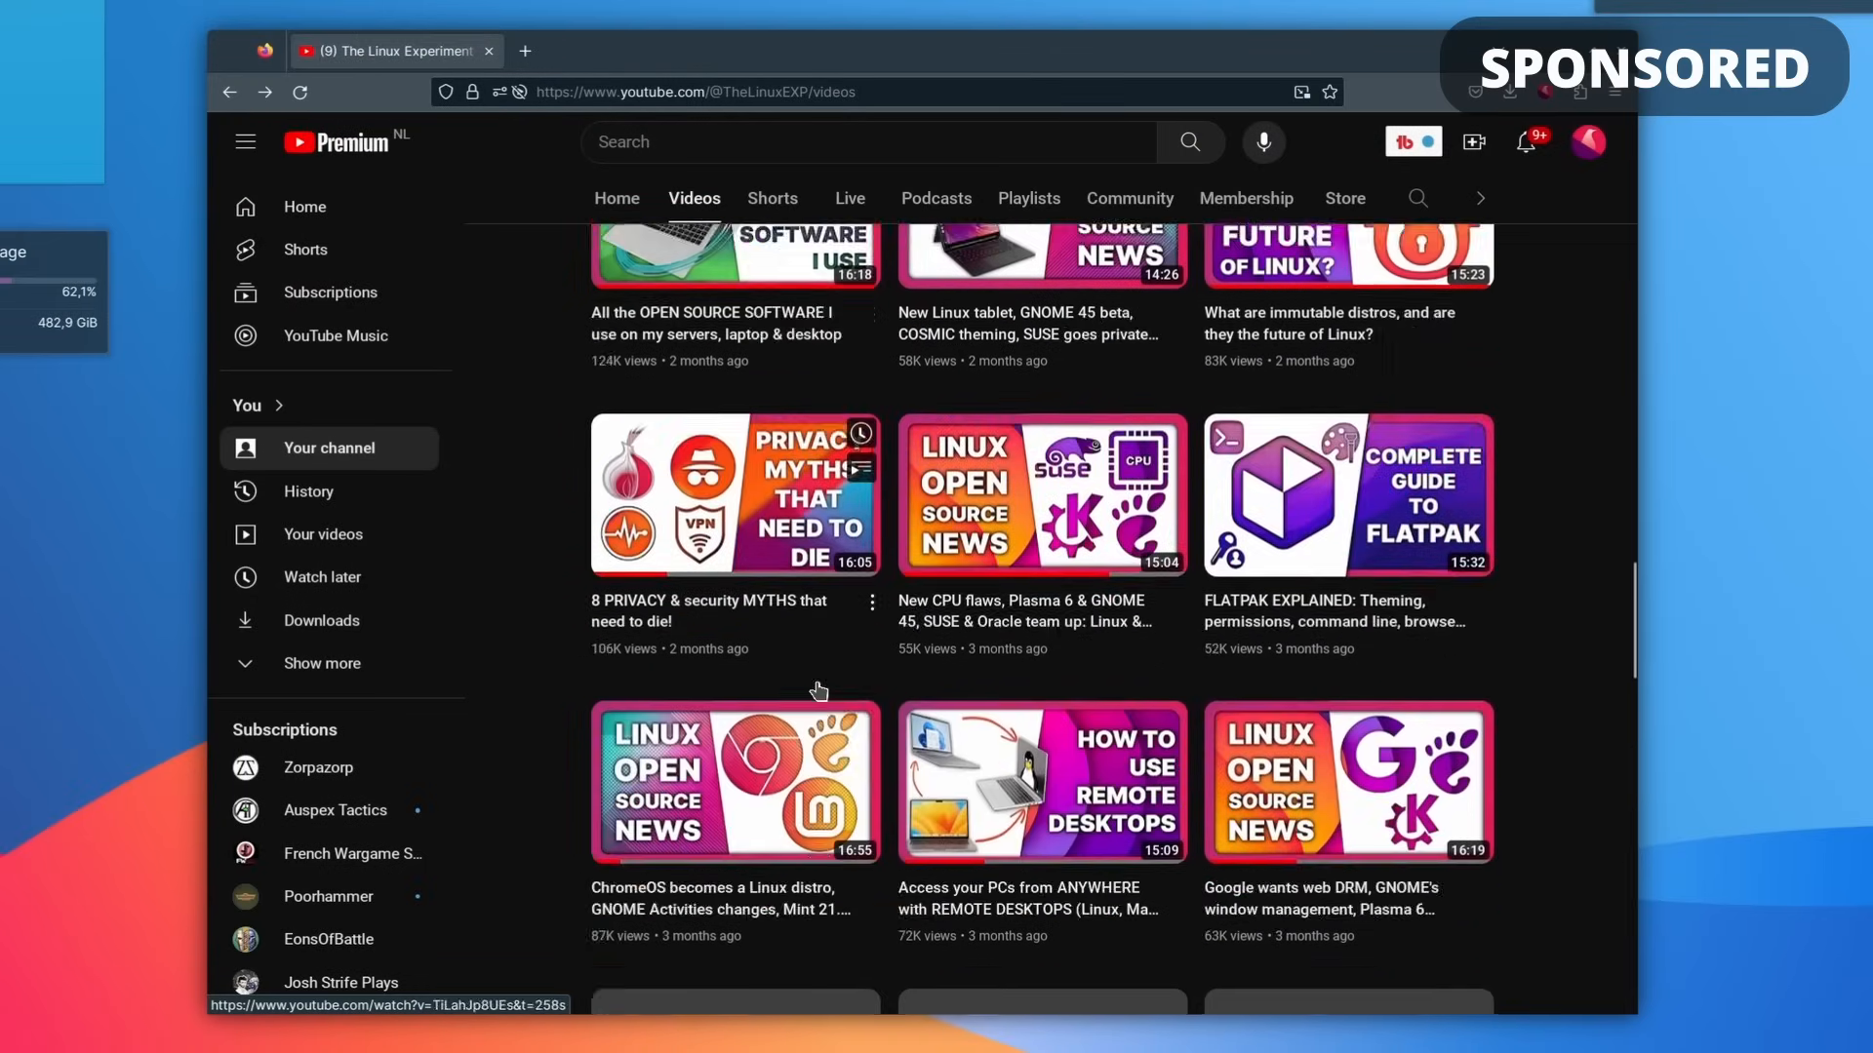
pyautogui.scroll(-10, 818, 689)
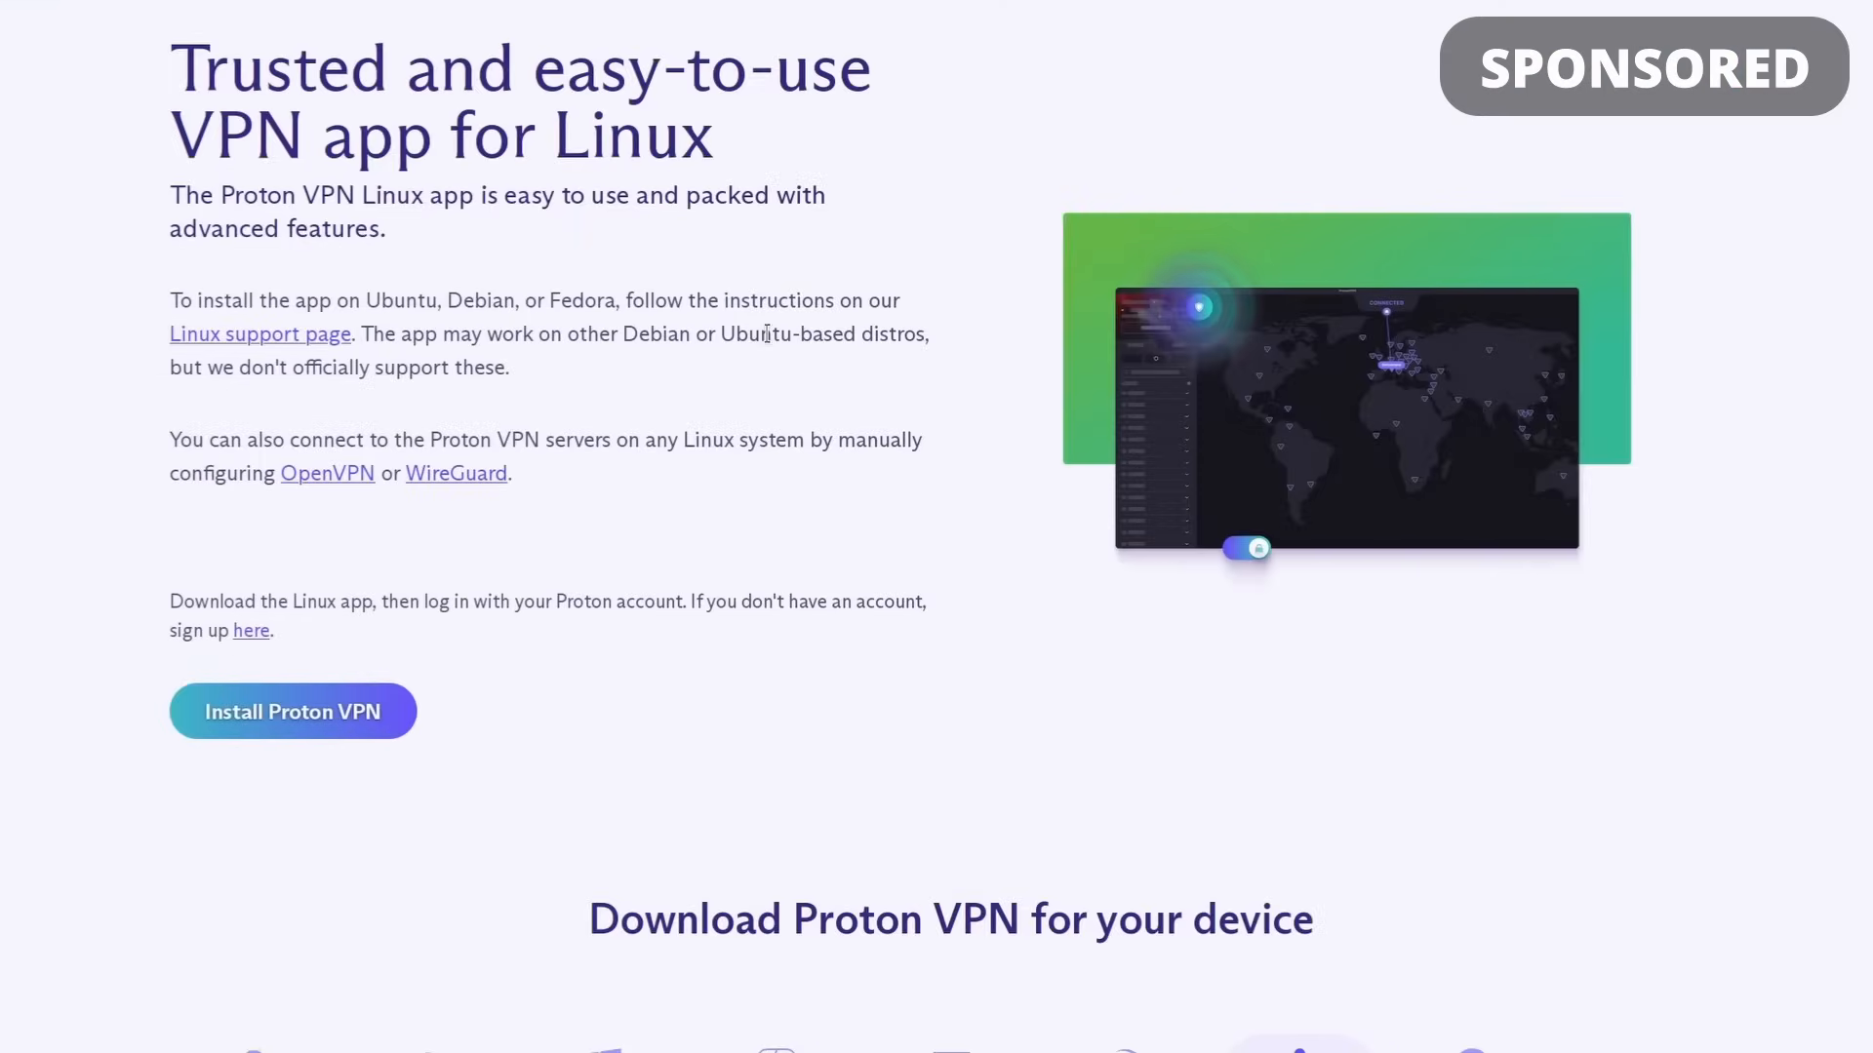
pyautogui.scroll(-5, 767, 334)
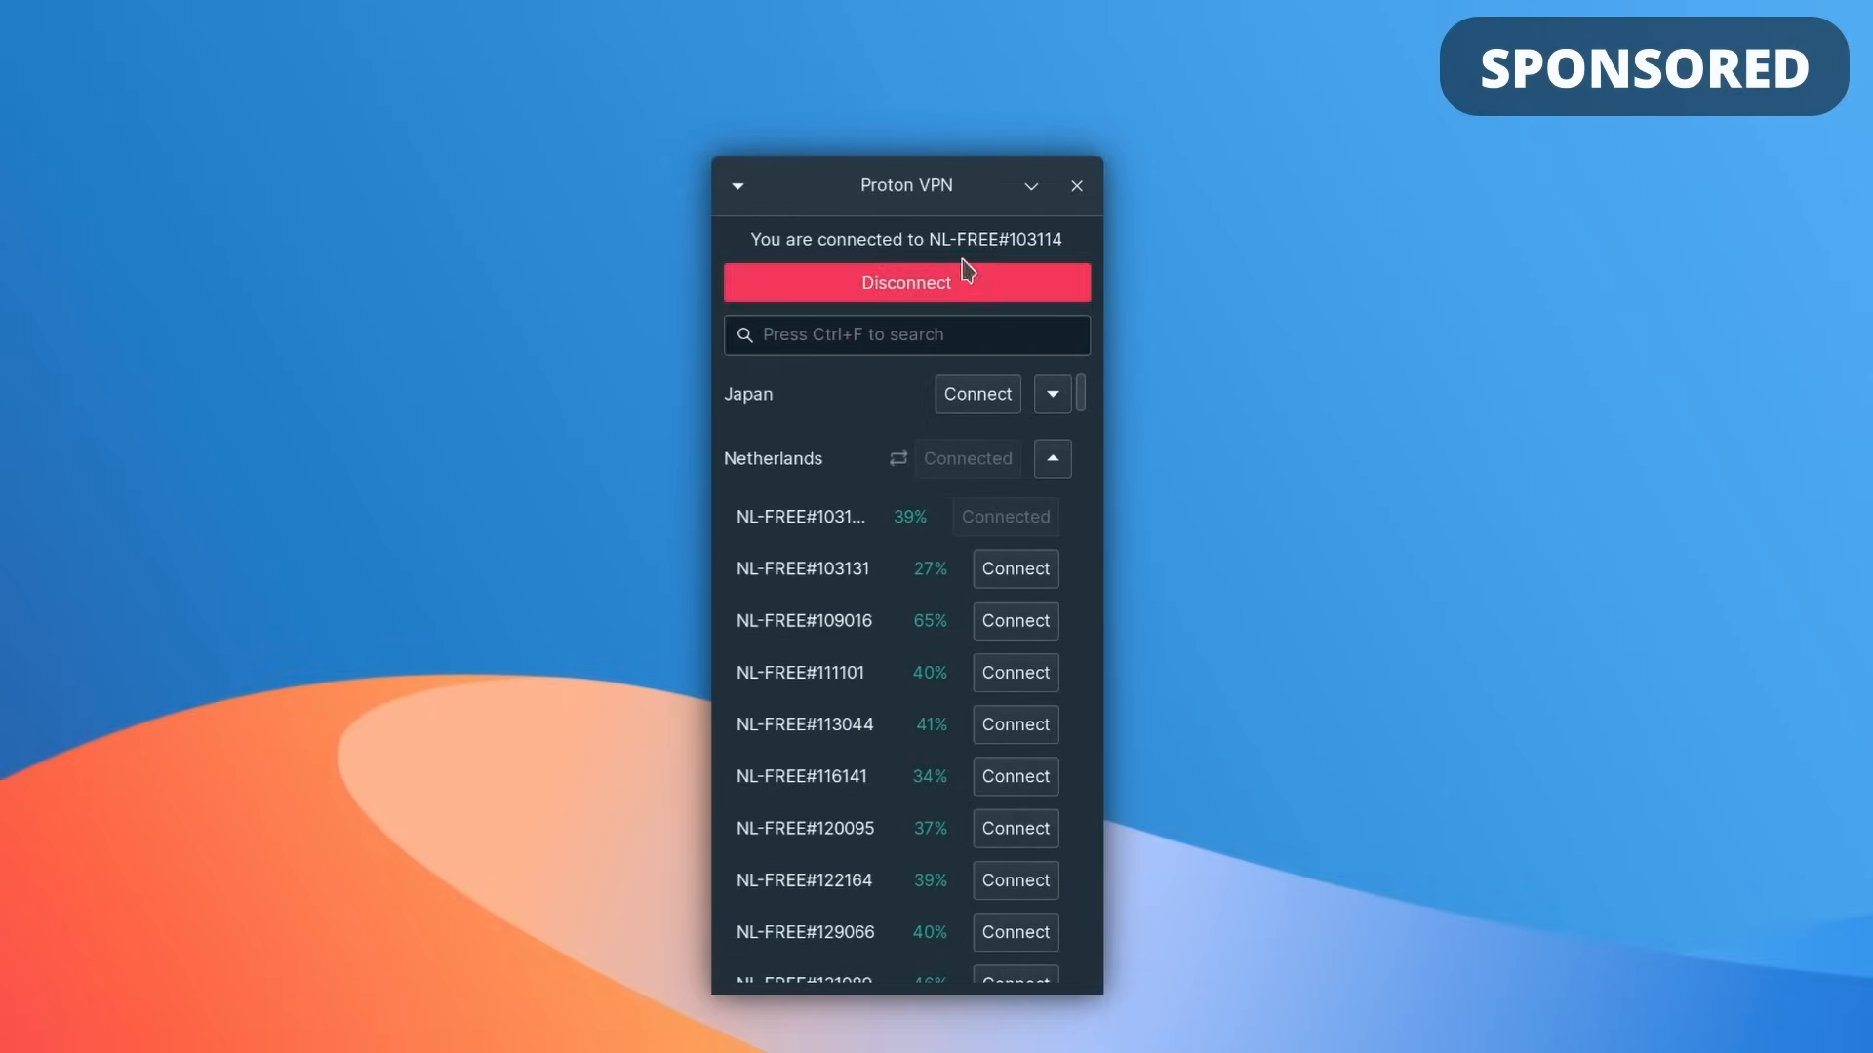
# Step: Open the Proton VPN app's settings and turn on the kill switch
pyautogui.moveTo(937, 186); pyautogui.dragTo(964, 123)
pyautogui.click(766, 134)
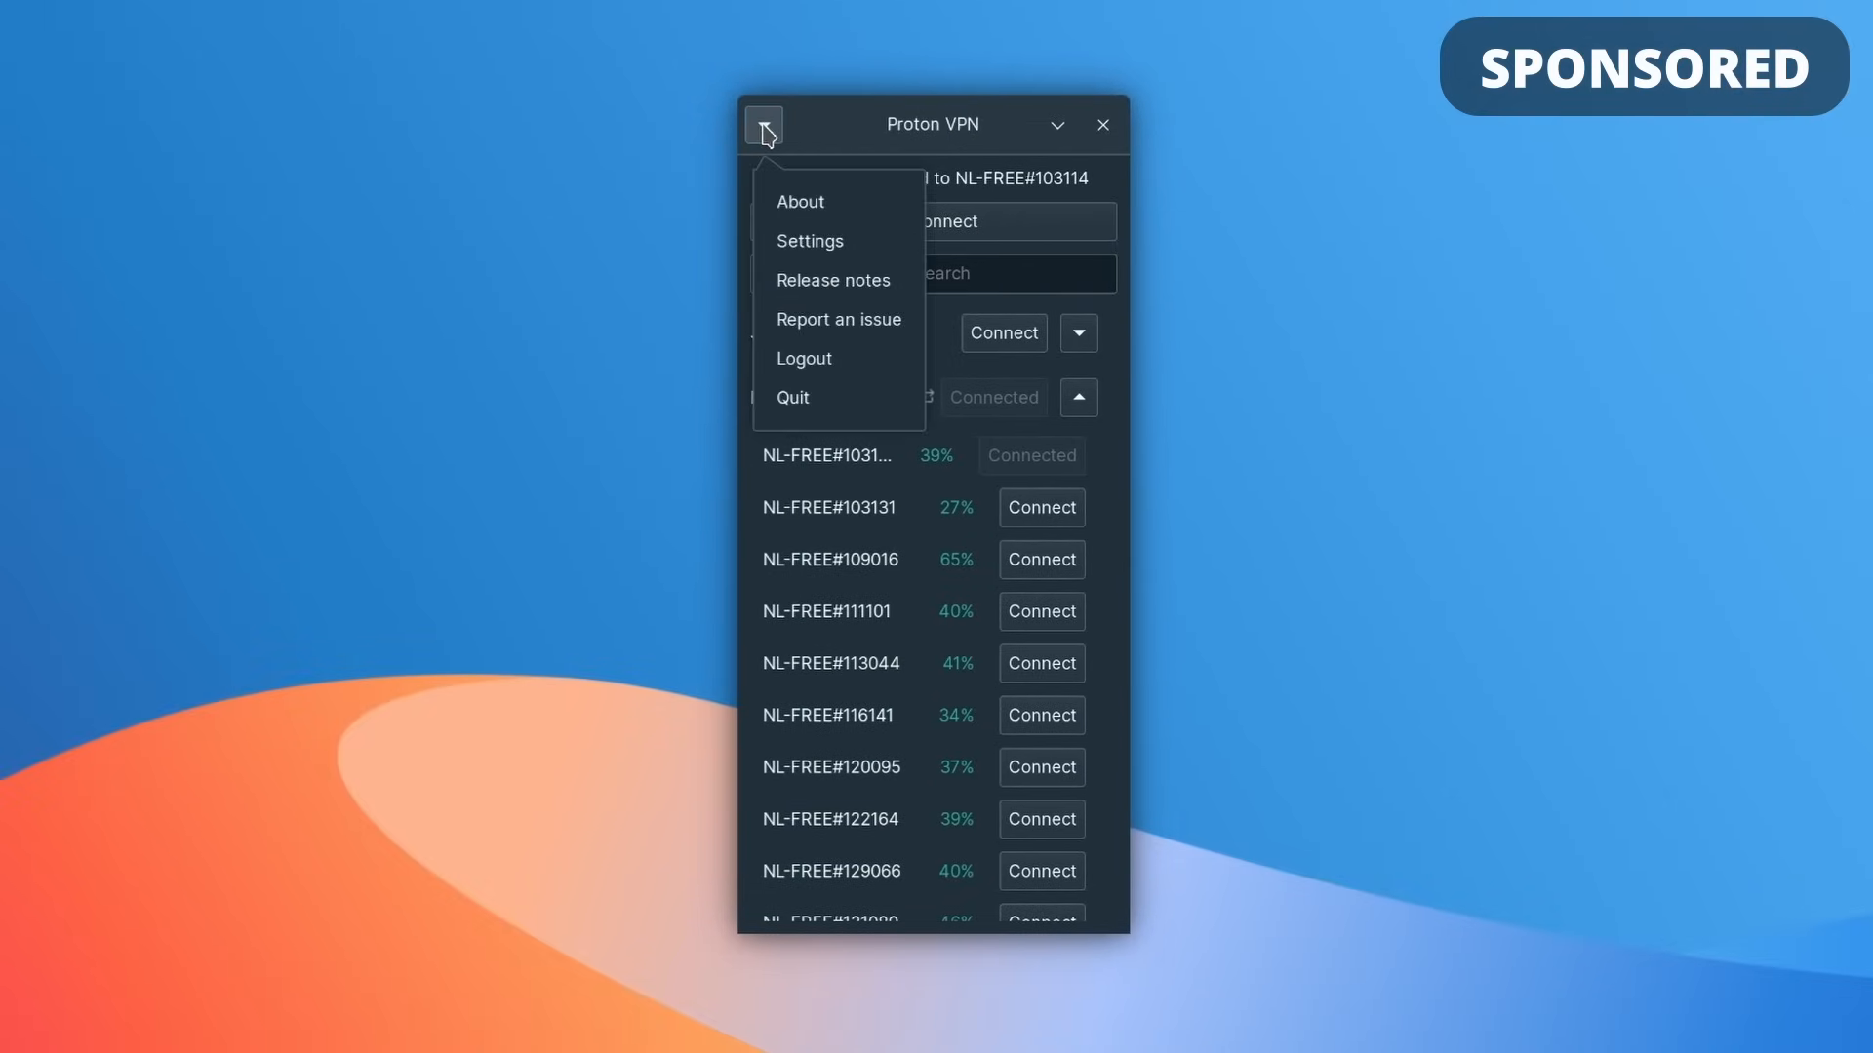
pyautogui.click(795, 244)
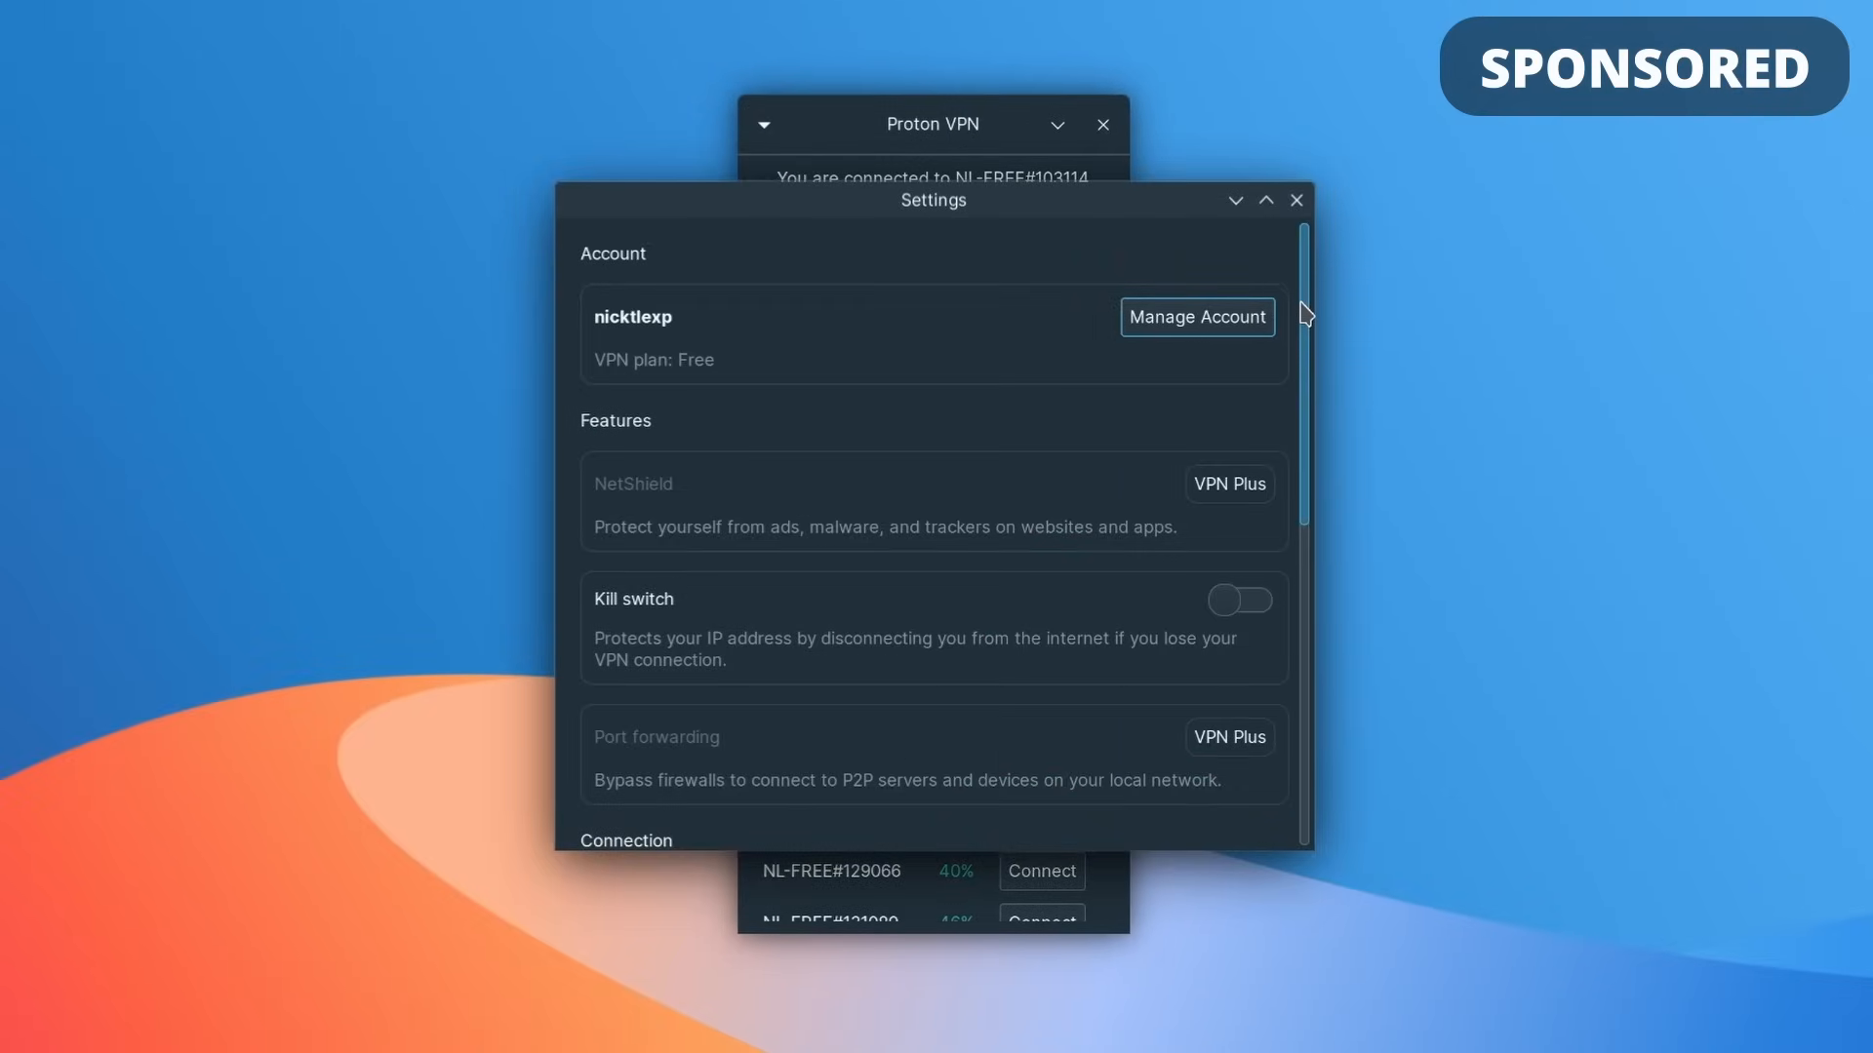
pyautogui.moveTo(1307, 307); pyautogui.dragTo(1297, 397)
pyautogui.click(1248, 449)
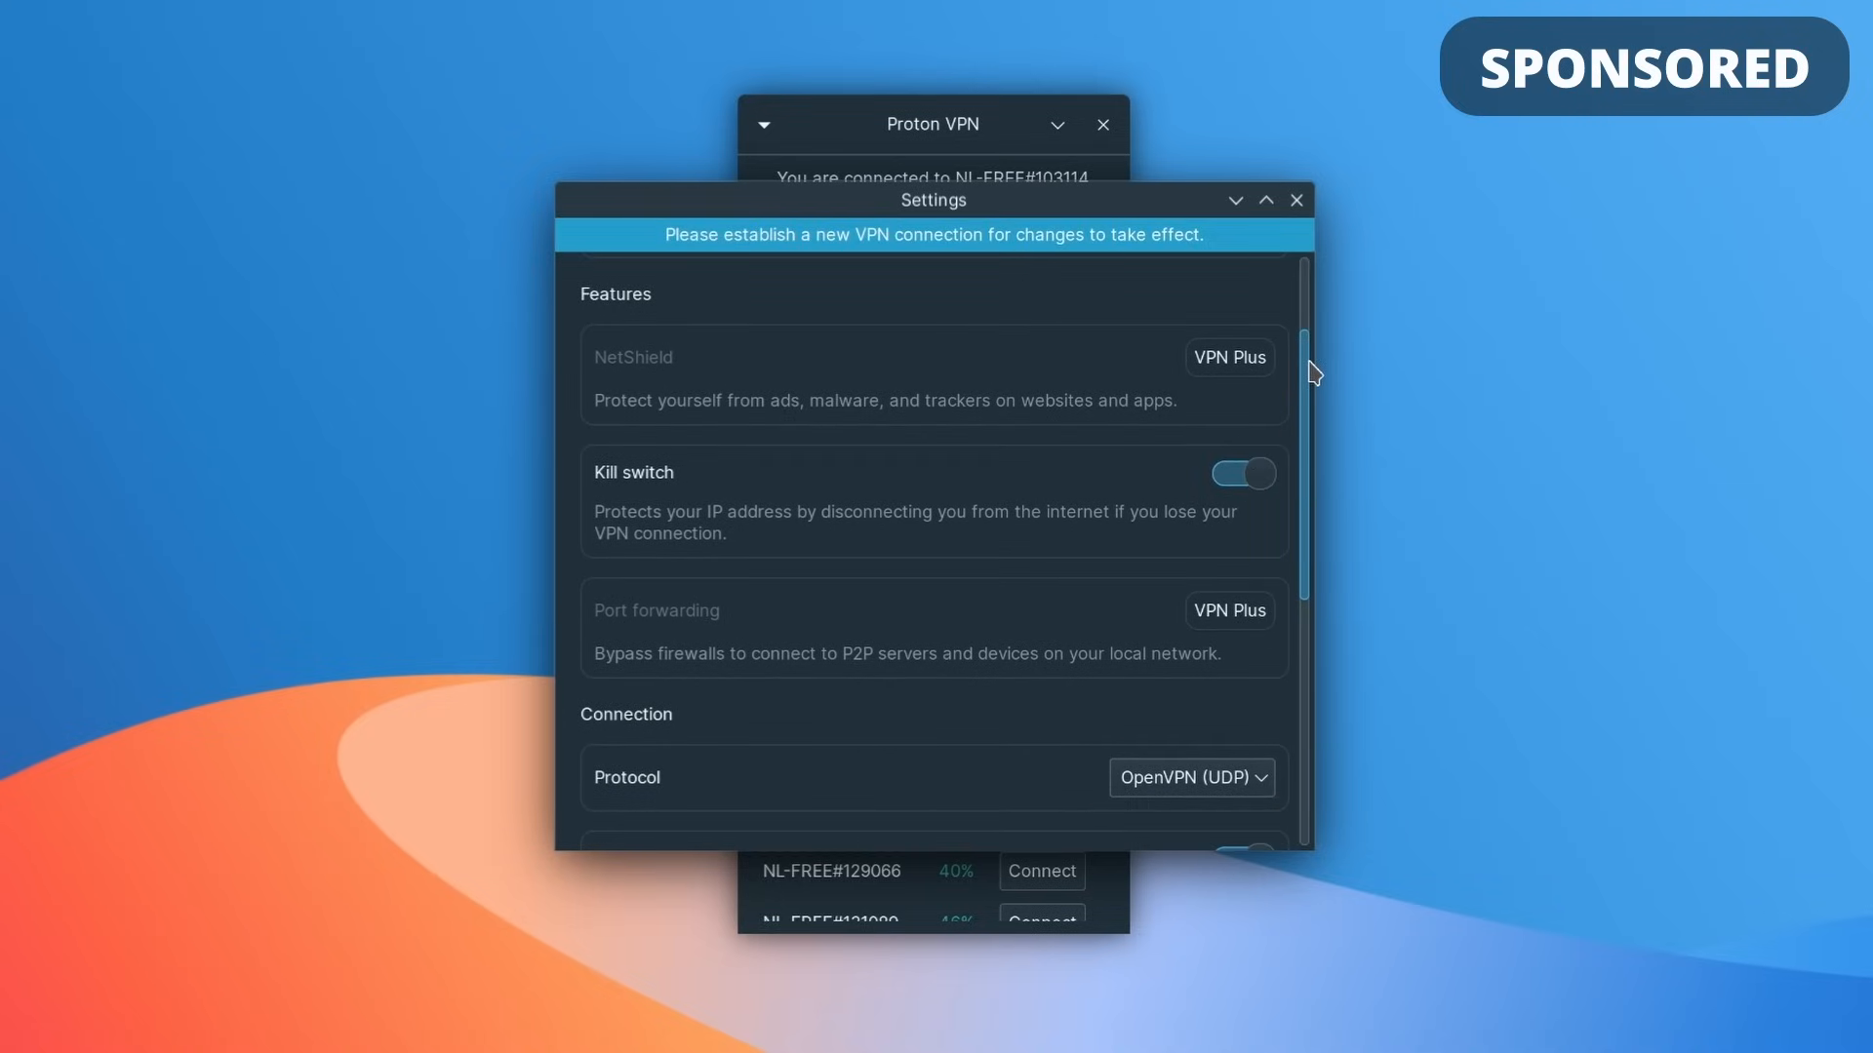
# Step: Check which protocols are offered in the VPN's connection settings without choosing another one
pyautogui.moveTo(1314, 373); pyautogui.dragTo(1306, 500)
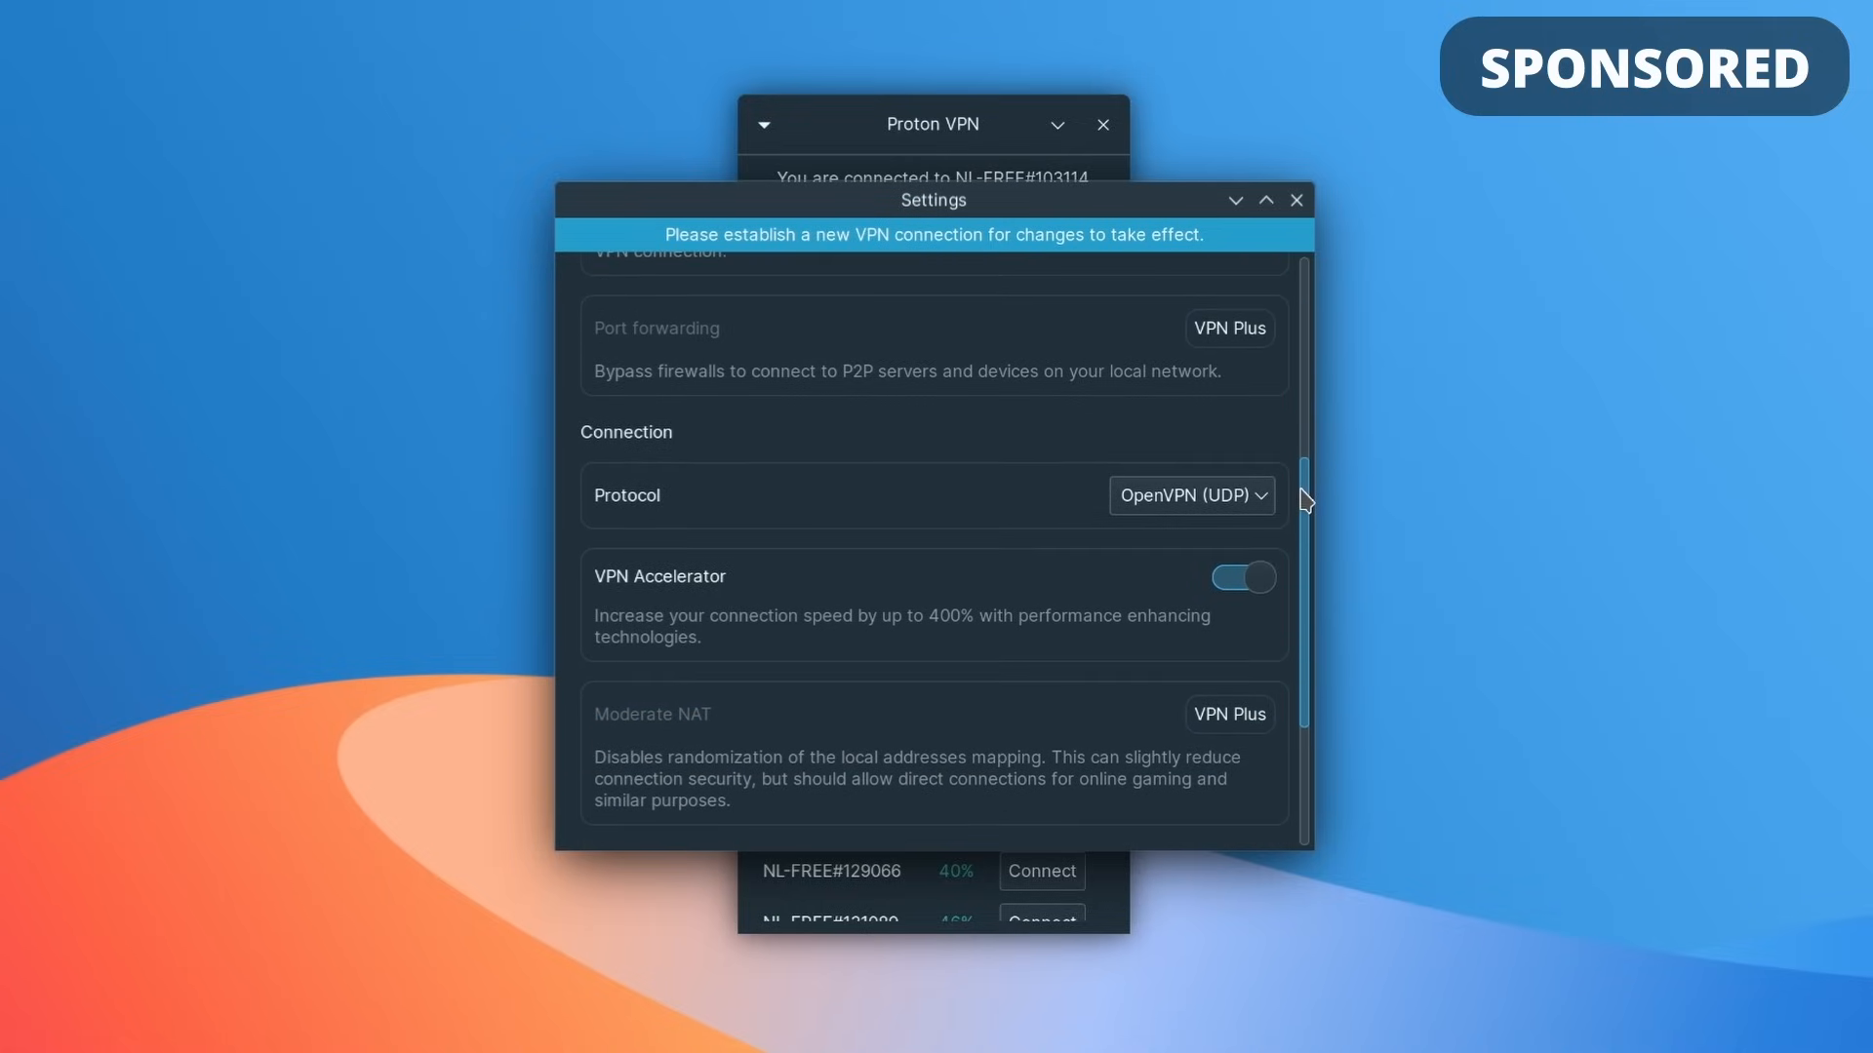
pyautogui.click(1254, 499)
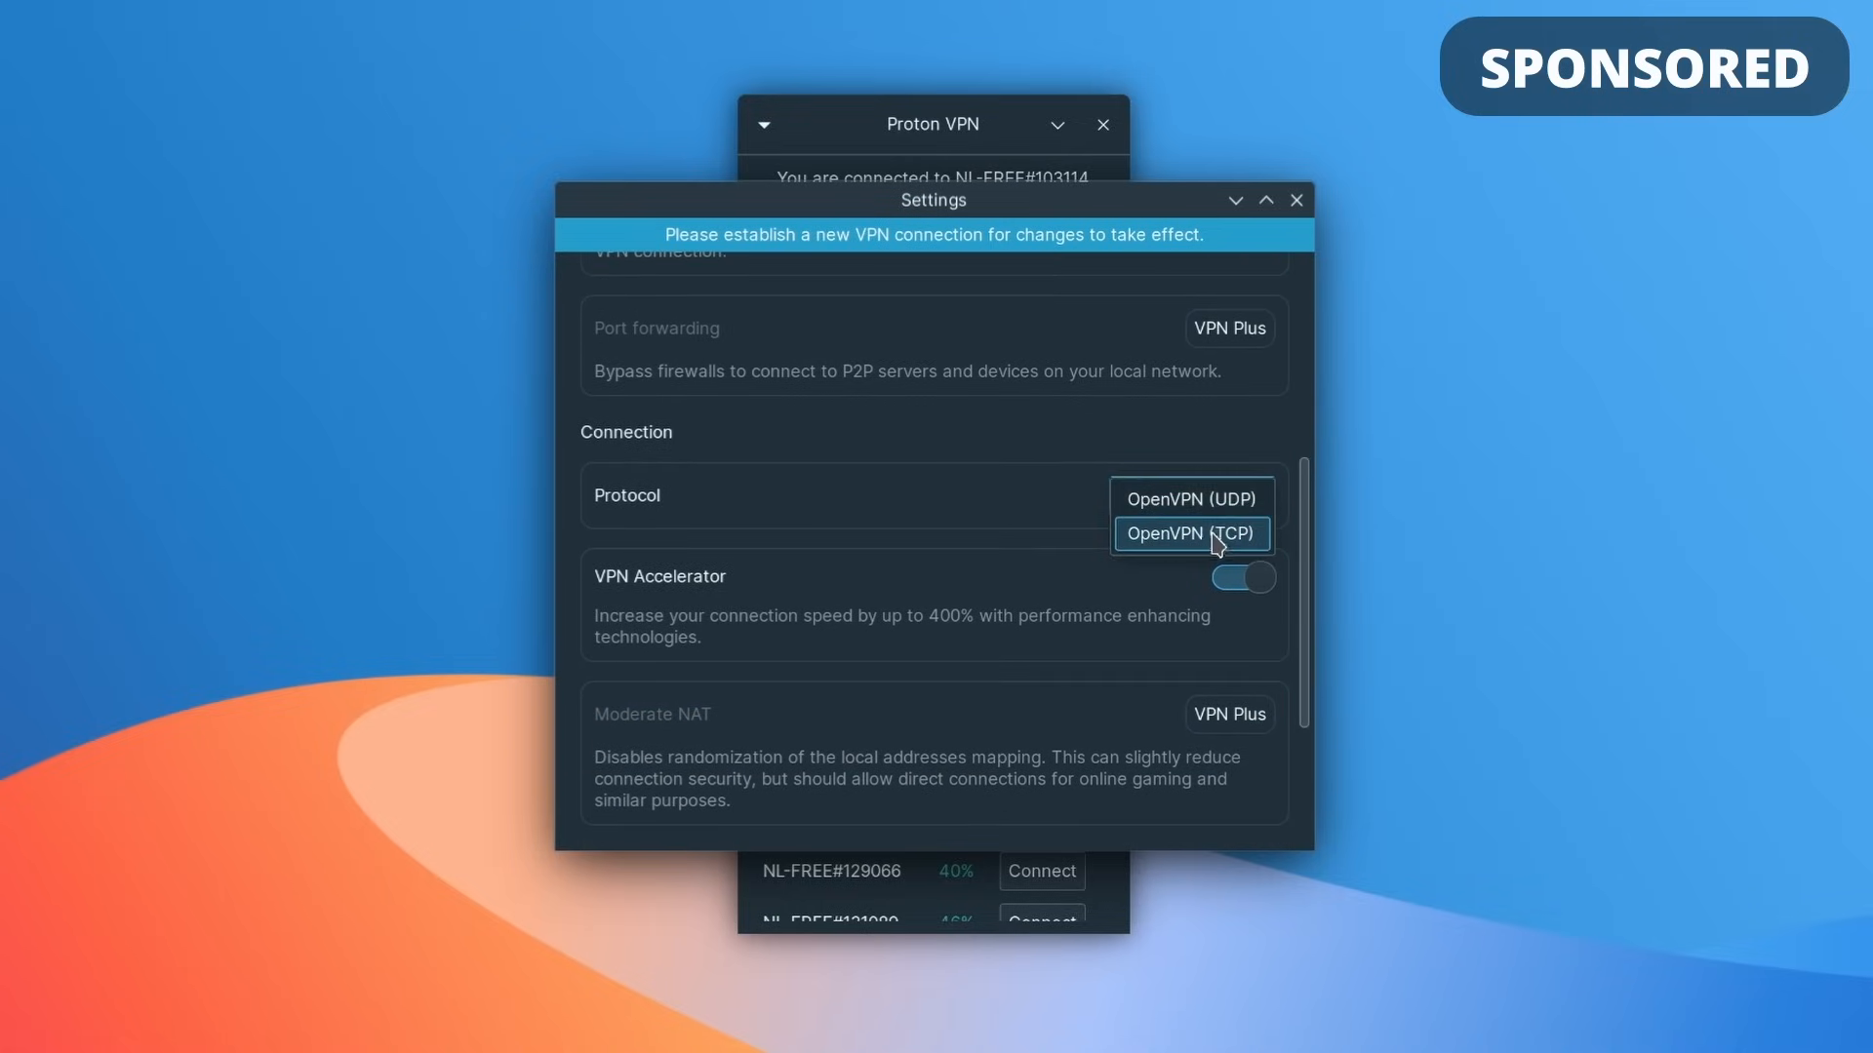
pyautogui.click(981, 490)
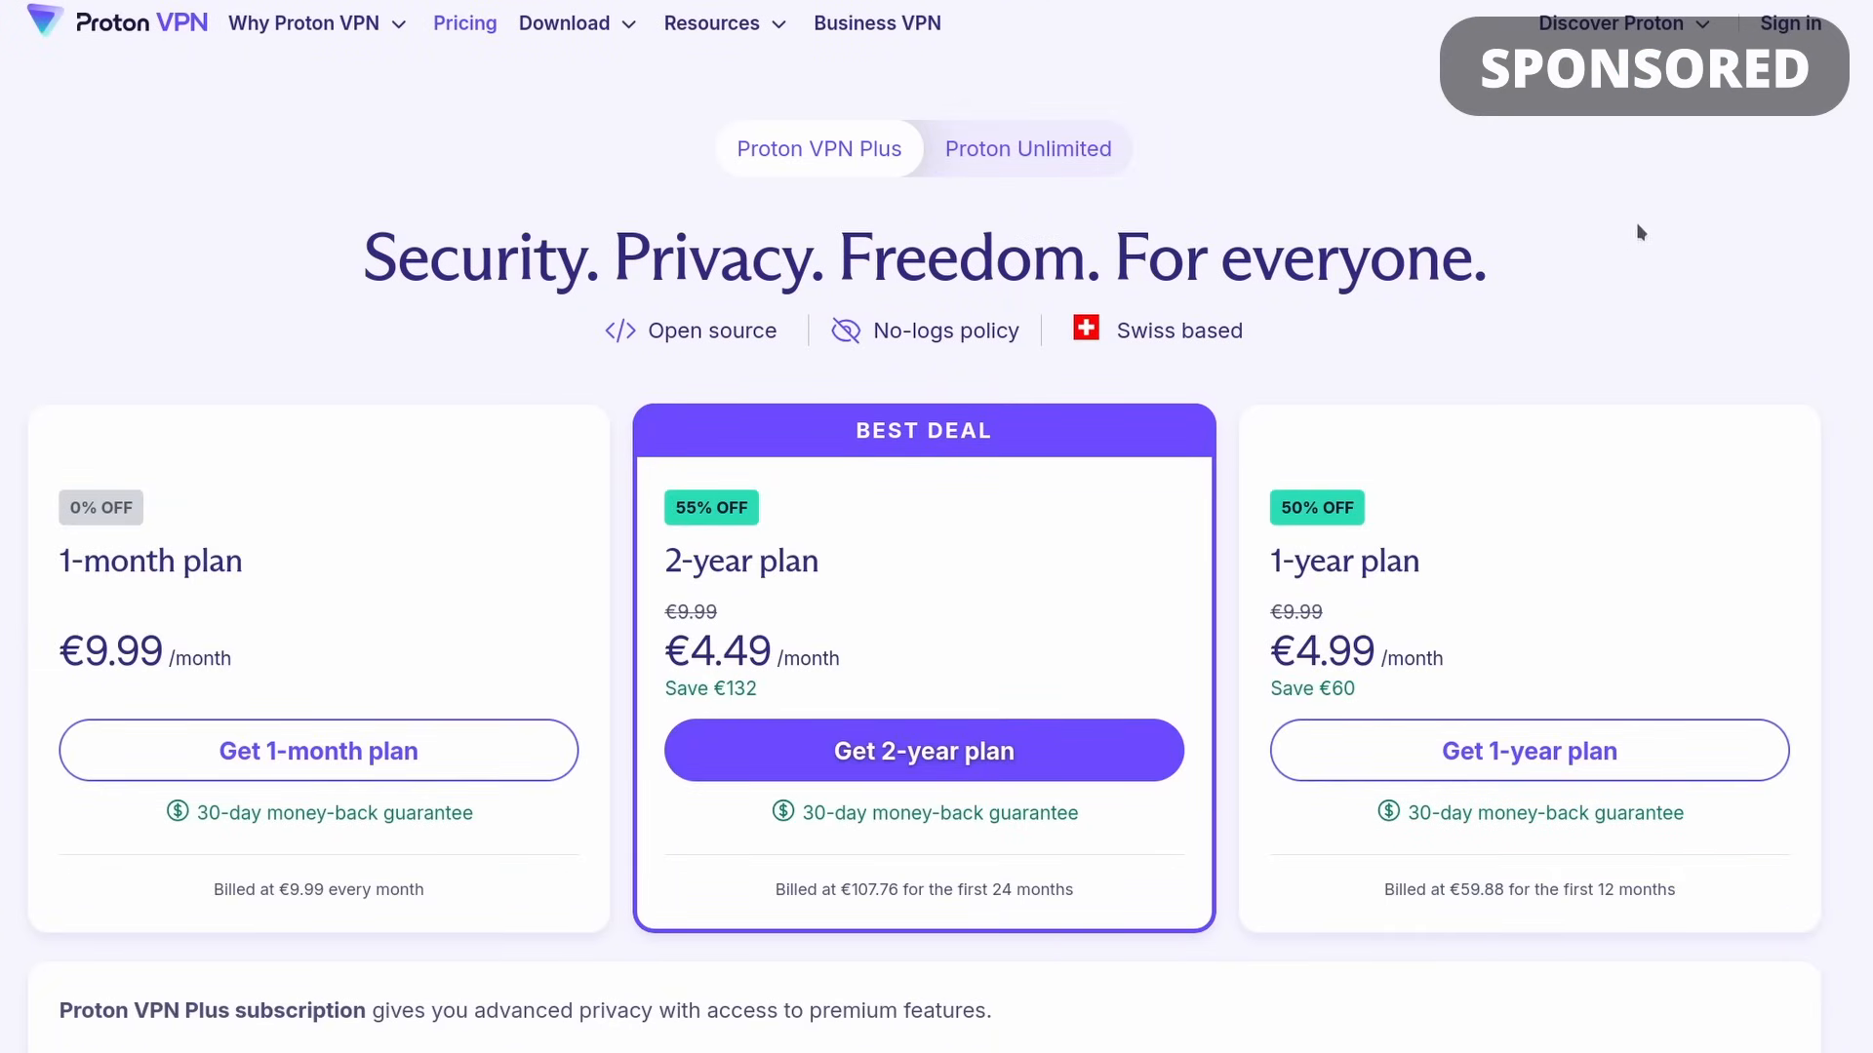
pyautogui.scroll(-4, 925, 554)
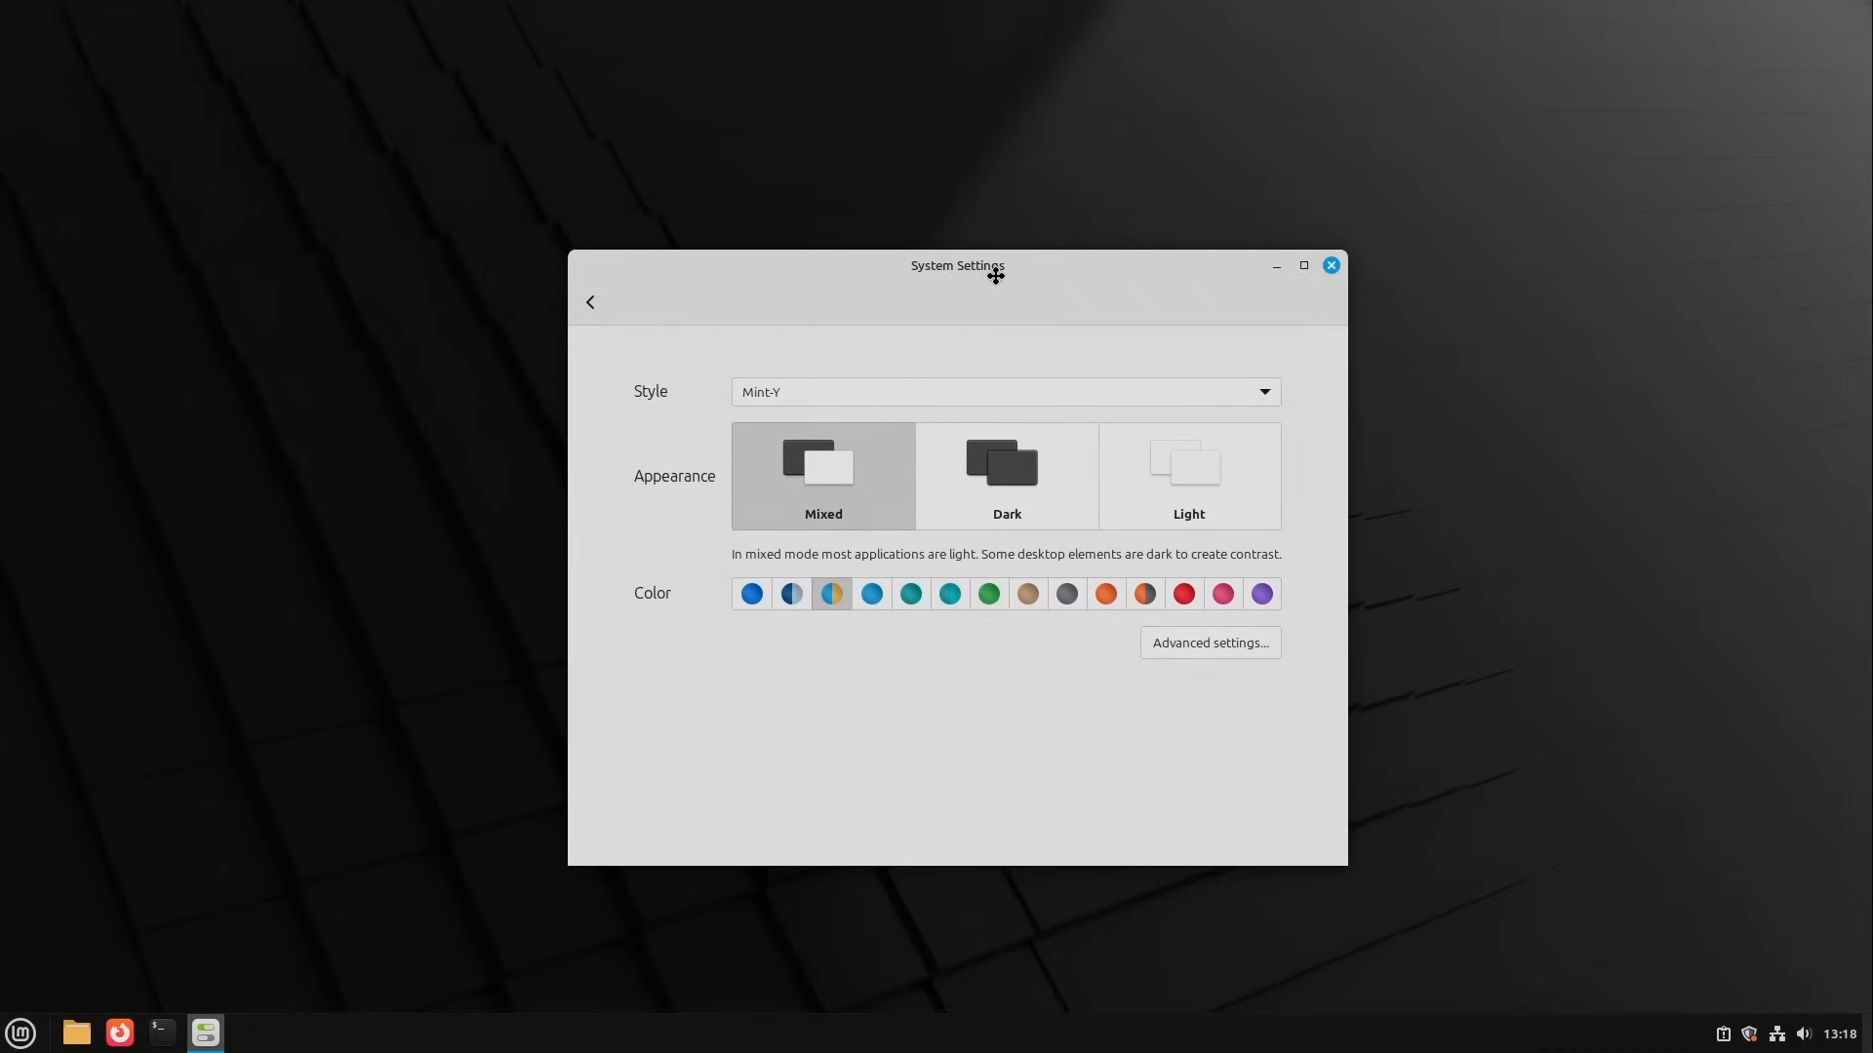
pyautogui.moveTo(995, 276)
pyautogui.mouseDown()
pyautogui.moveTo(957, 255)
pyautogui.moveTo(982, 266)
pyautogui.mouseUp()
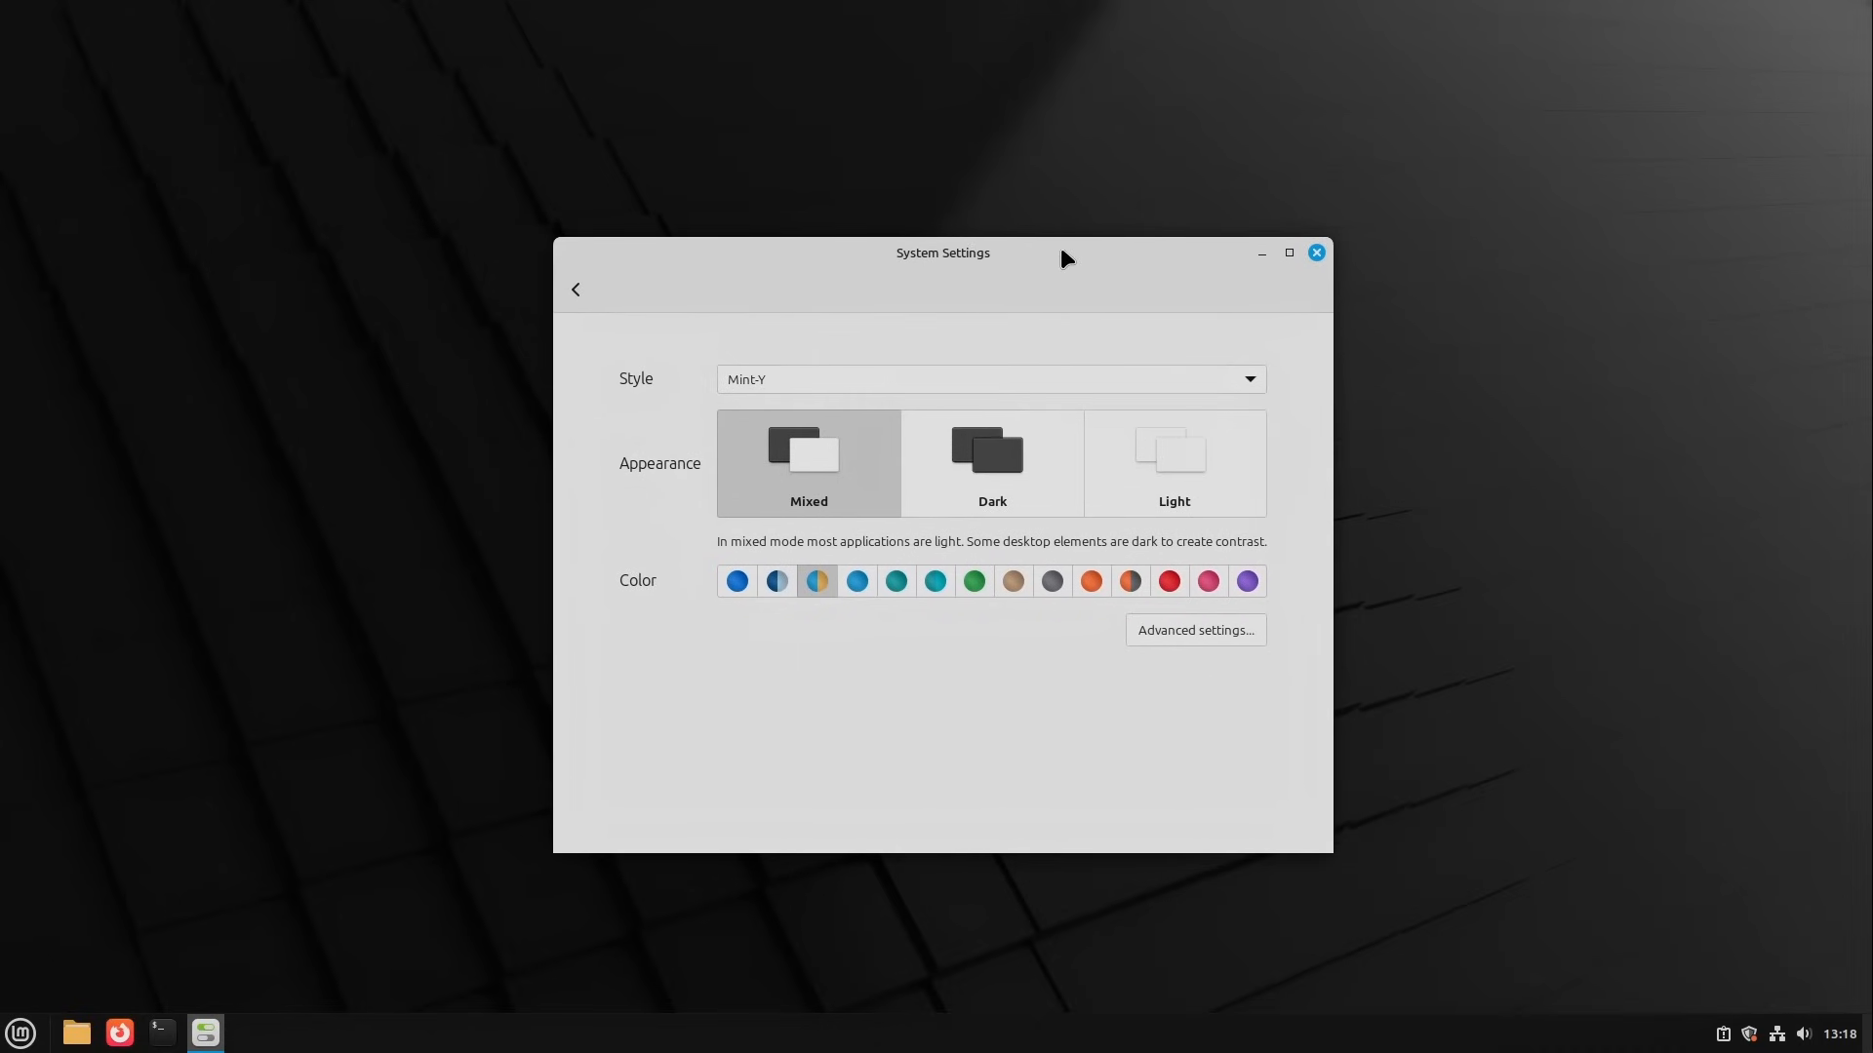
pyautogui.moveTo(1043, 254); pyautogui.dragTo(1041, 252)
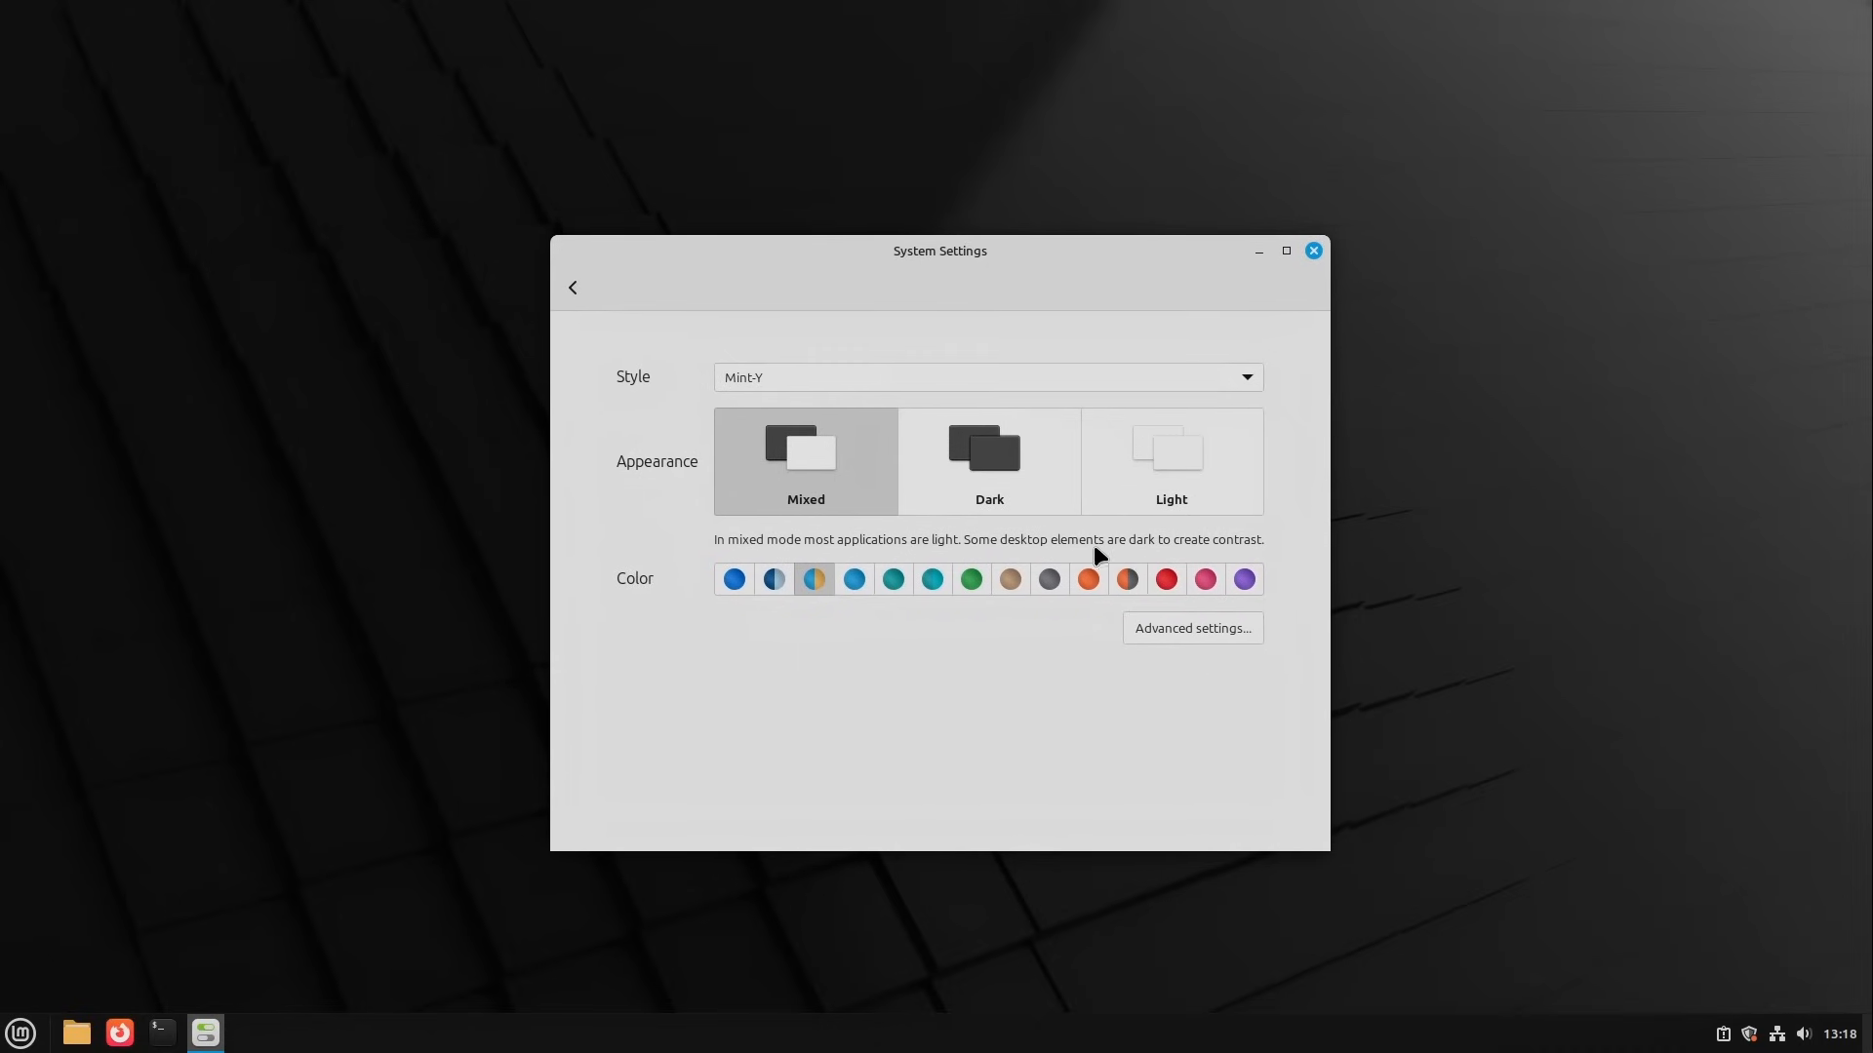
# Step: Switch the theme settings to the advanced view and set the Desktop theme to cinnamon
pyautogui.click(1222, 630)
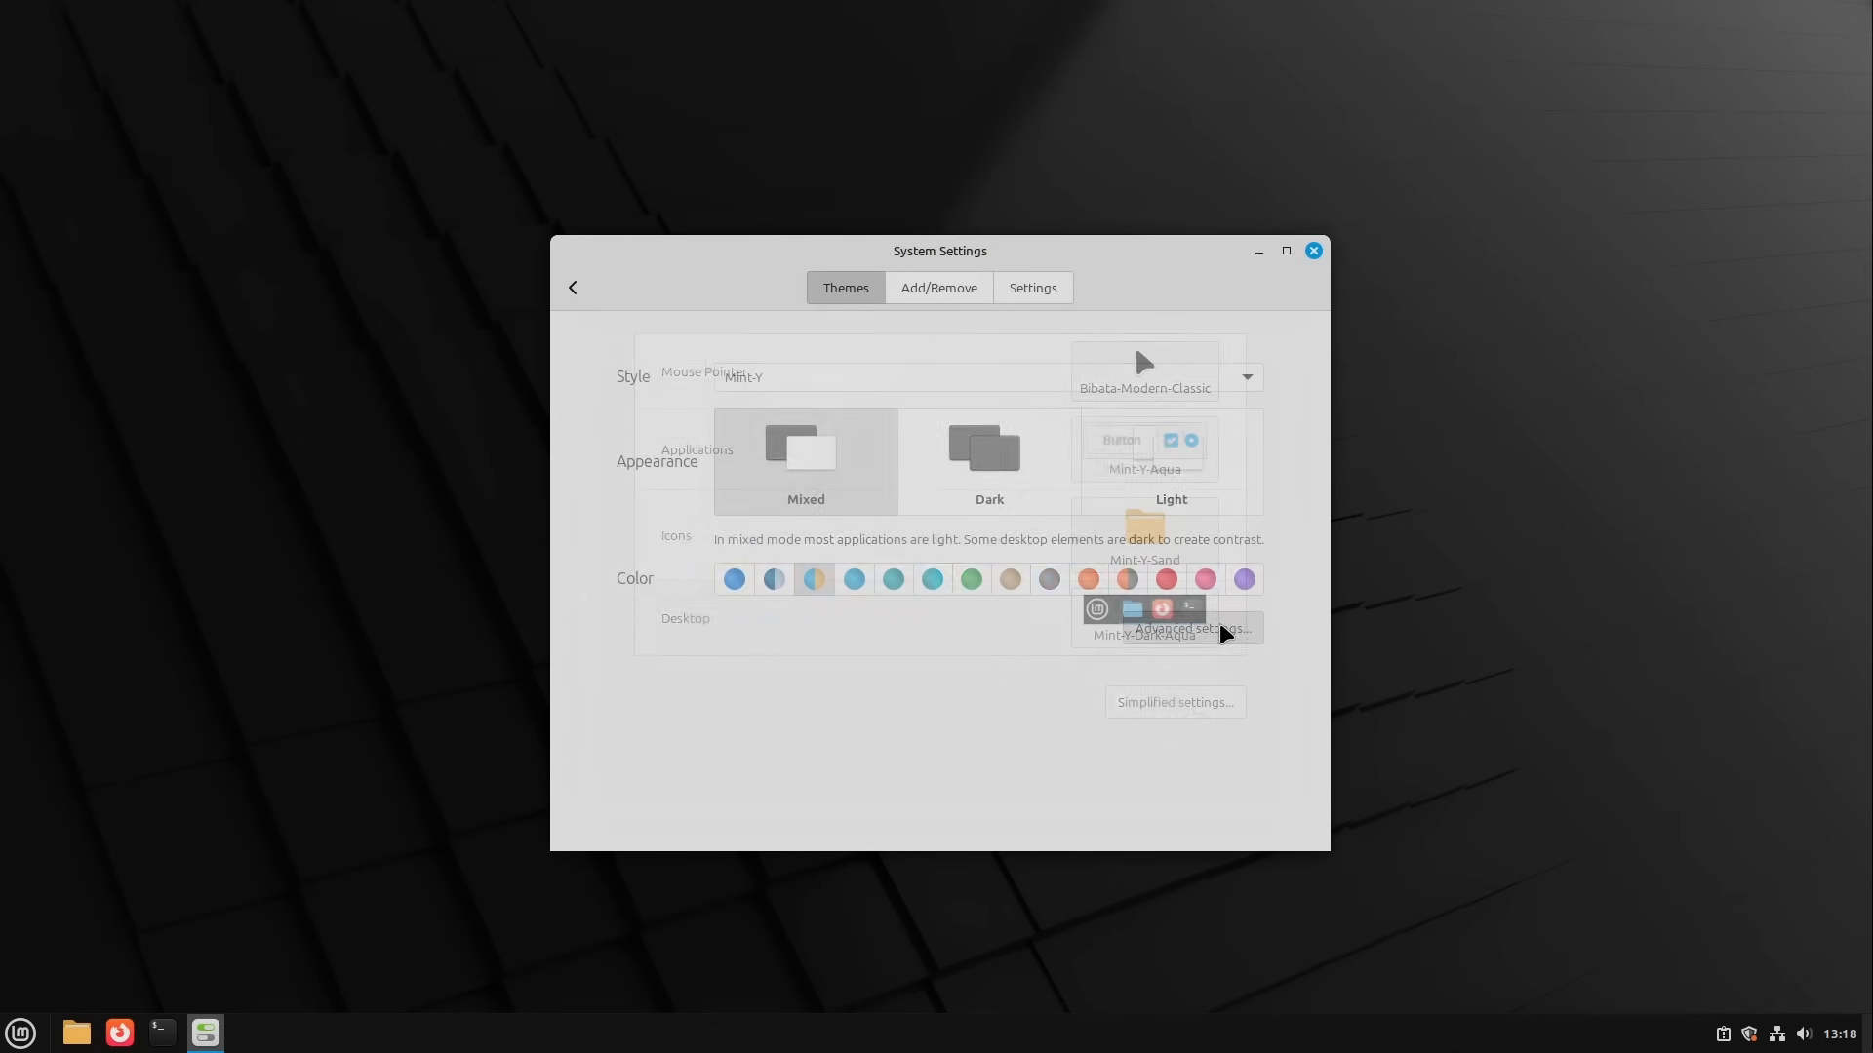
pyautogui.click(1175, 634)
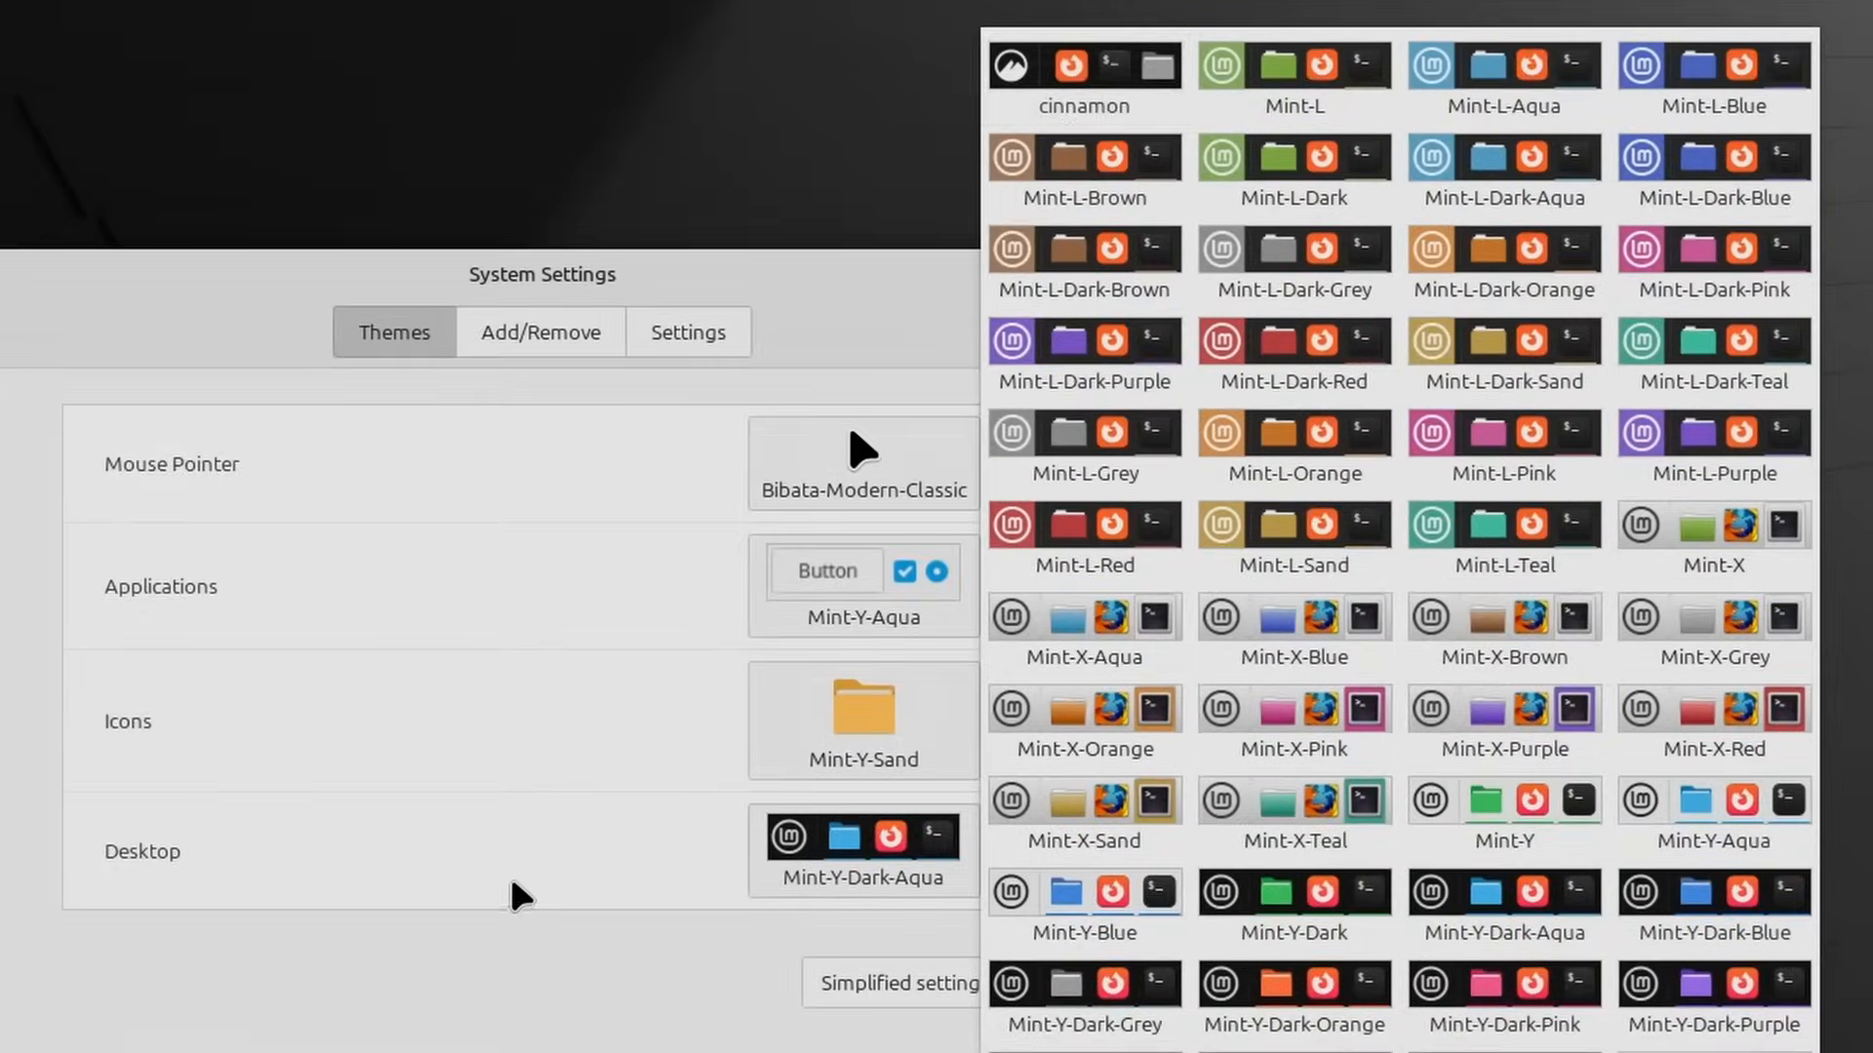
pyautogui.click(520, 896)
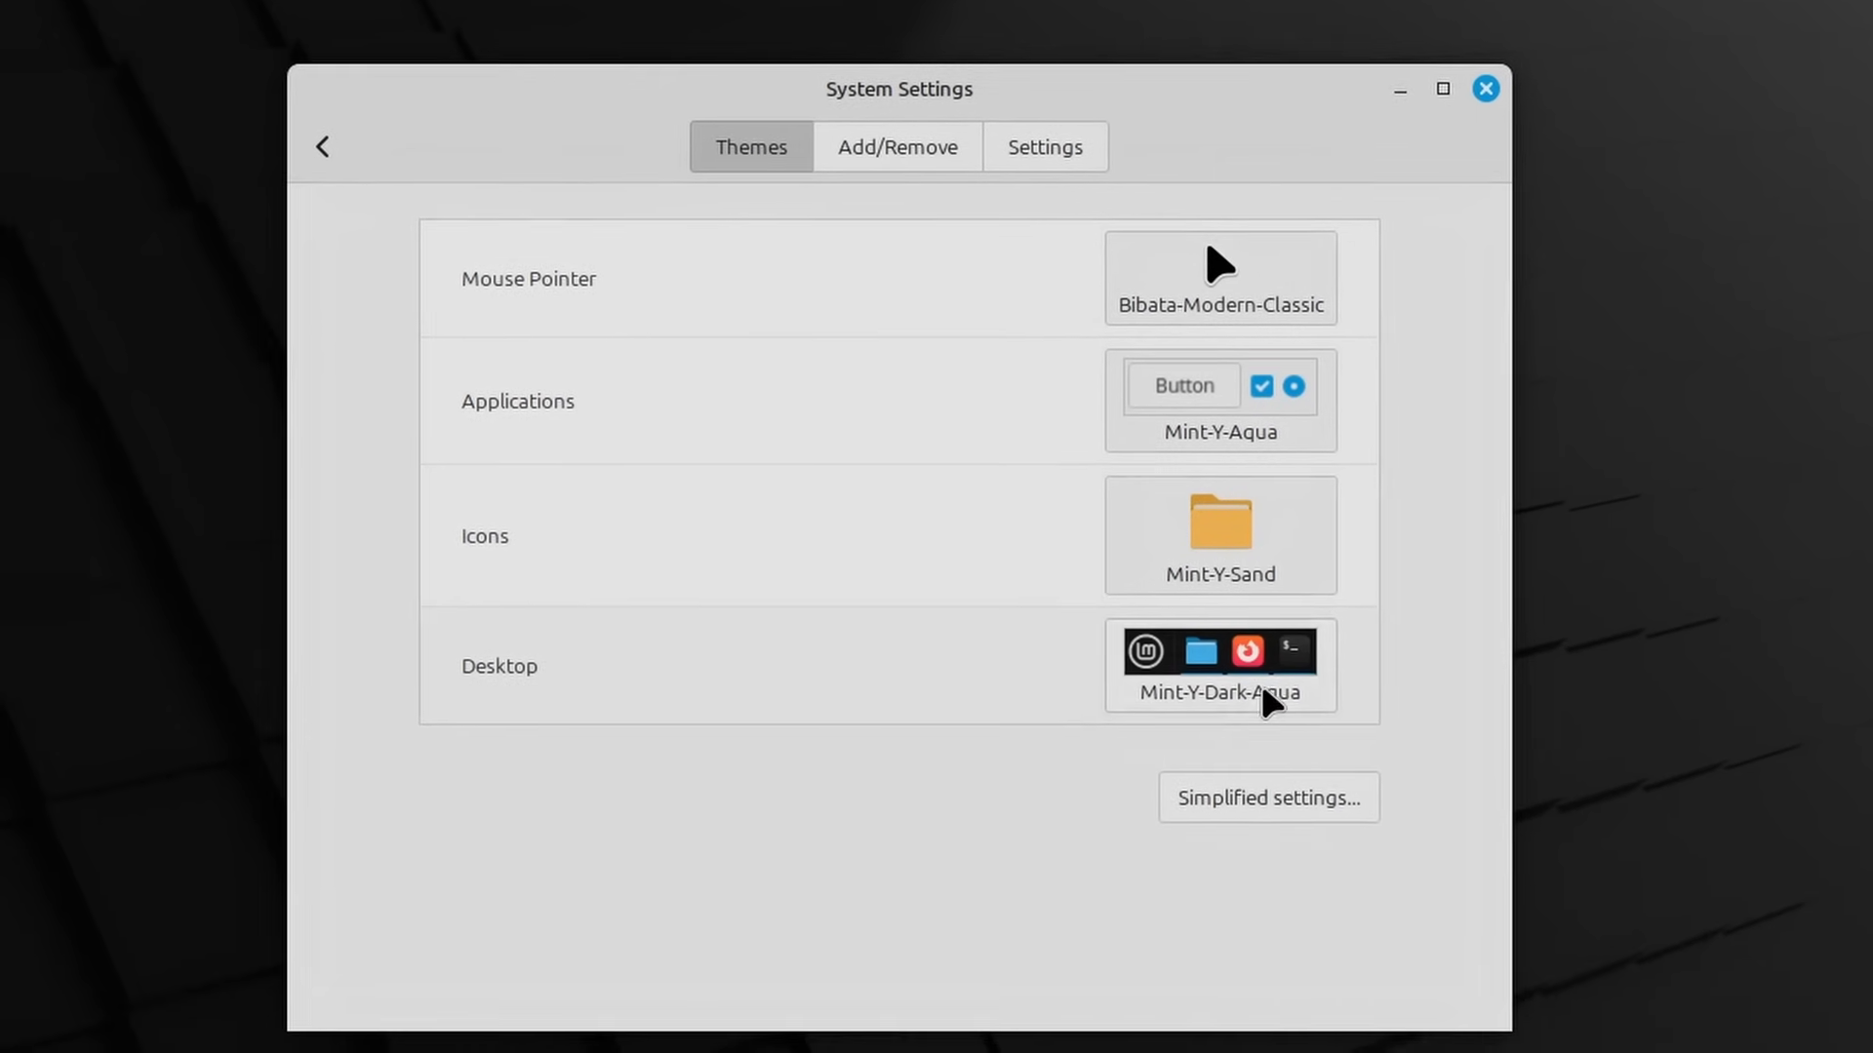
pyautogui.click(1191, 723)
pyautogui.click(1442, 2)
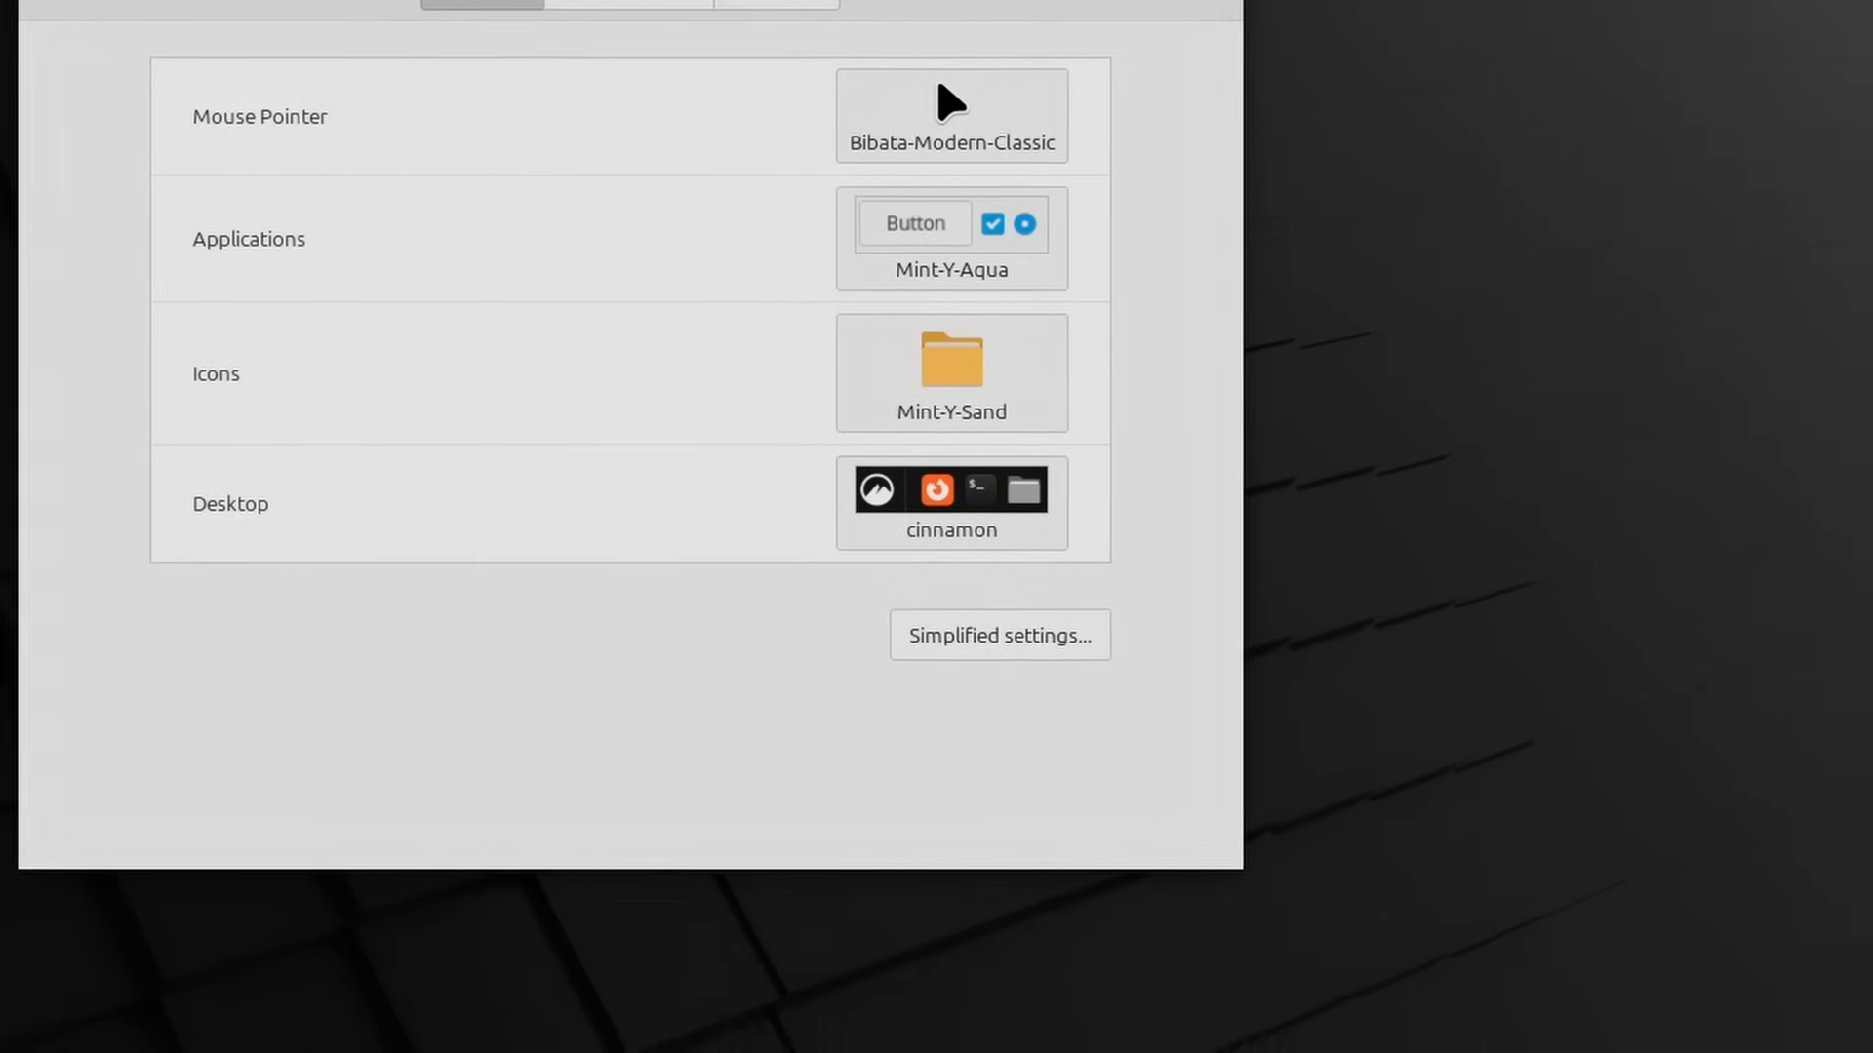
# Step: Look at the panel's calendar pop-up and its Date & Time settings, closing the settings window at the end
pyautogui.click(1818, 1030)
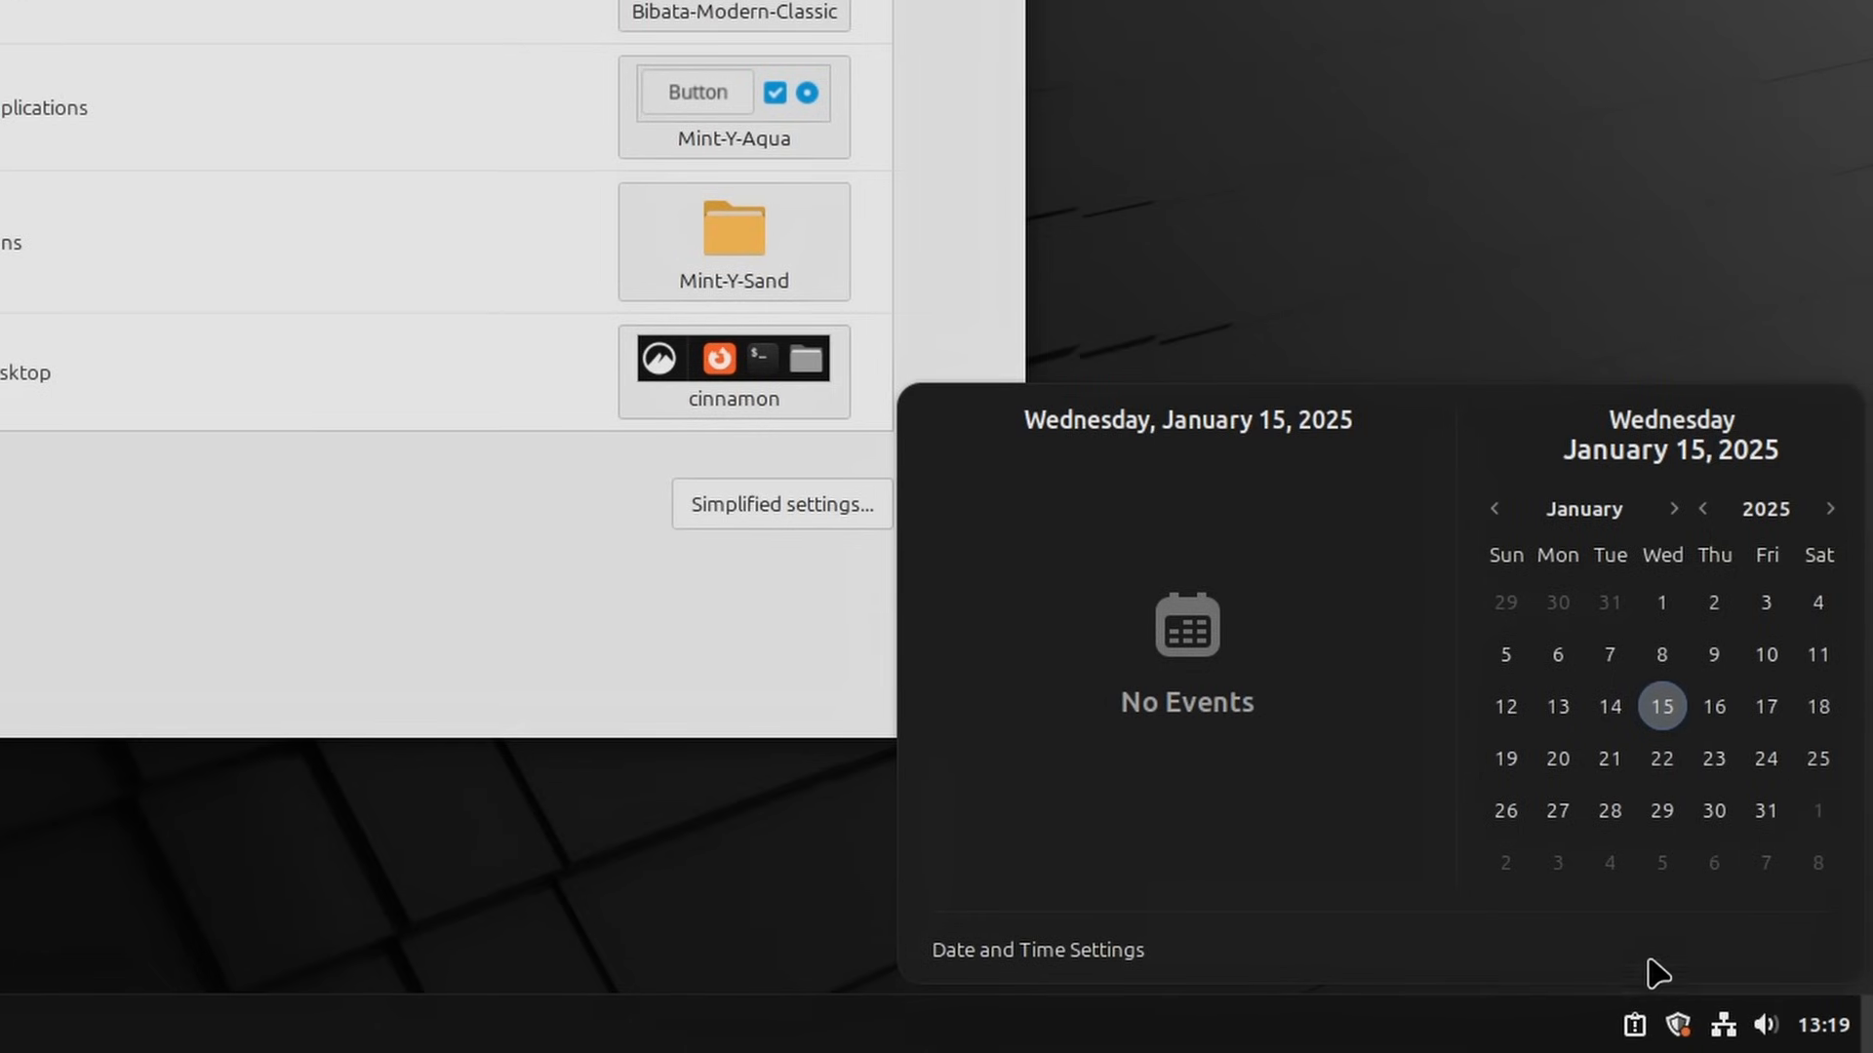
pyautogui.click(1056, 238)
pyautogui.moveTo(1055, 237)
pyautogui.mouseDown()
pyautogui.moveTo(1028, 259)
pyautogui.moveTo(1031, 243)
pyautogui.mouseUp()
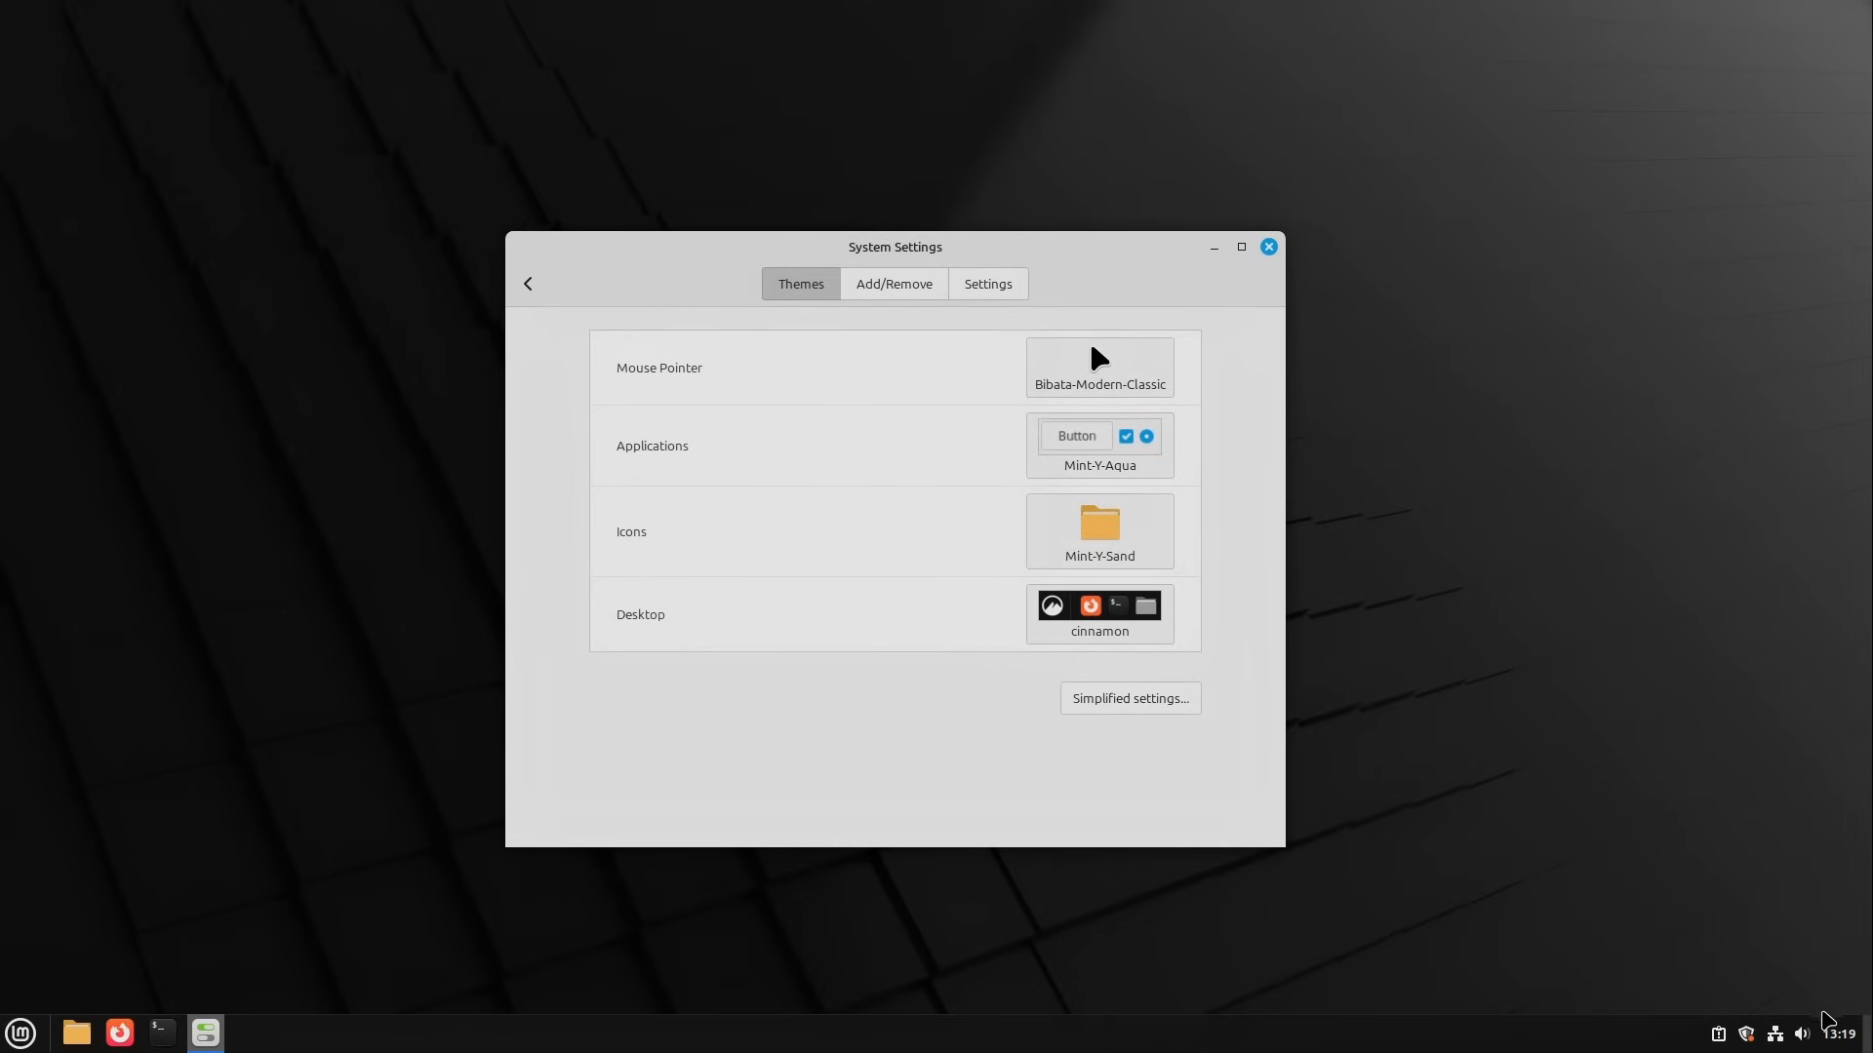
pyautogui.click(1828, 1024)
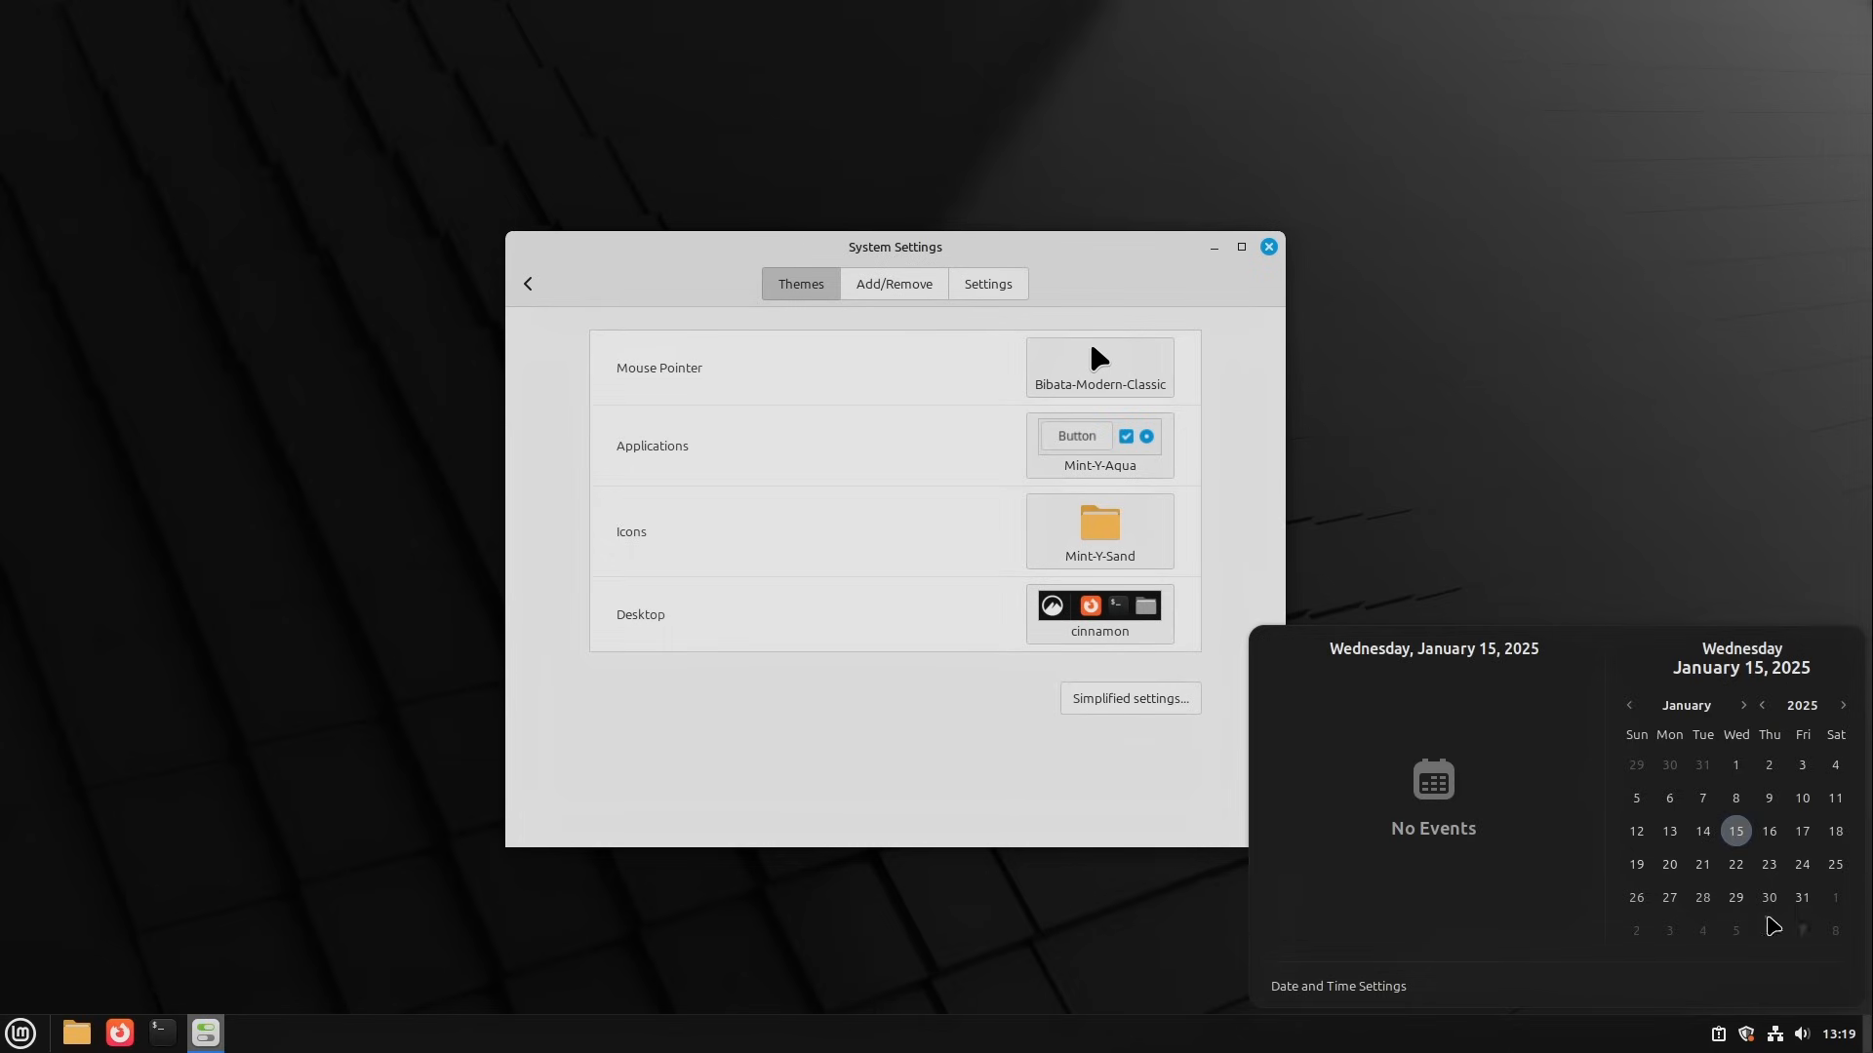
pyautogui.click(1346, 990)
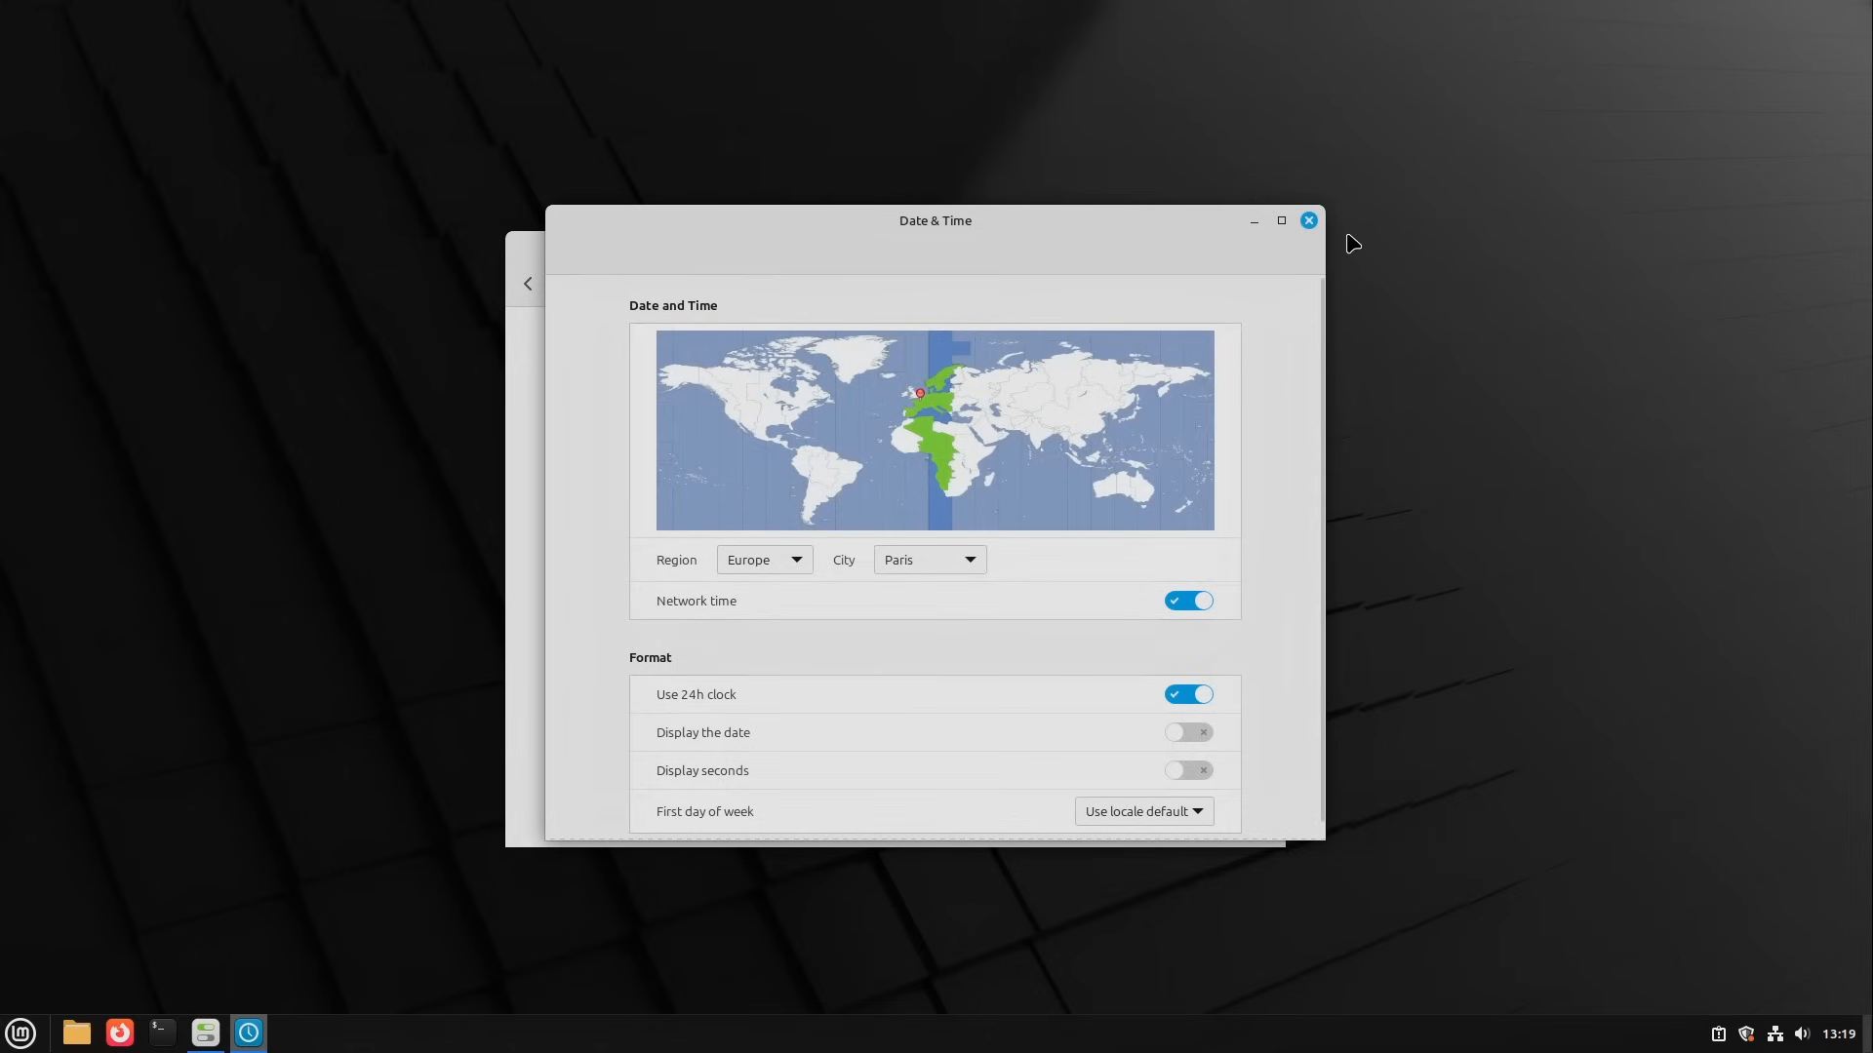
pyautogui.click(1309, 220)
# Step: Examine the panel's network menu, Update Manager and system notice tool, closing each one after viewing
pyautogui.click(1776, 1035)
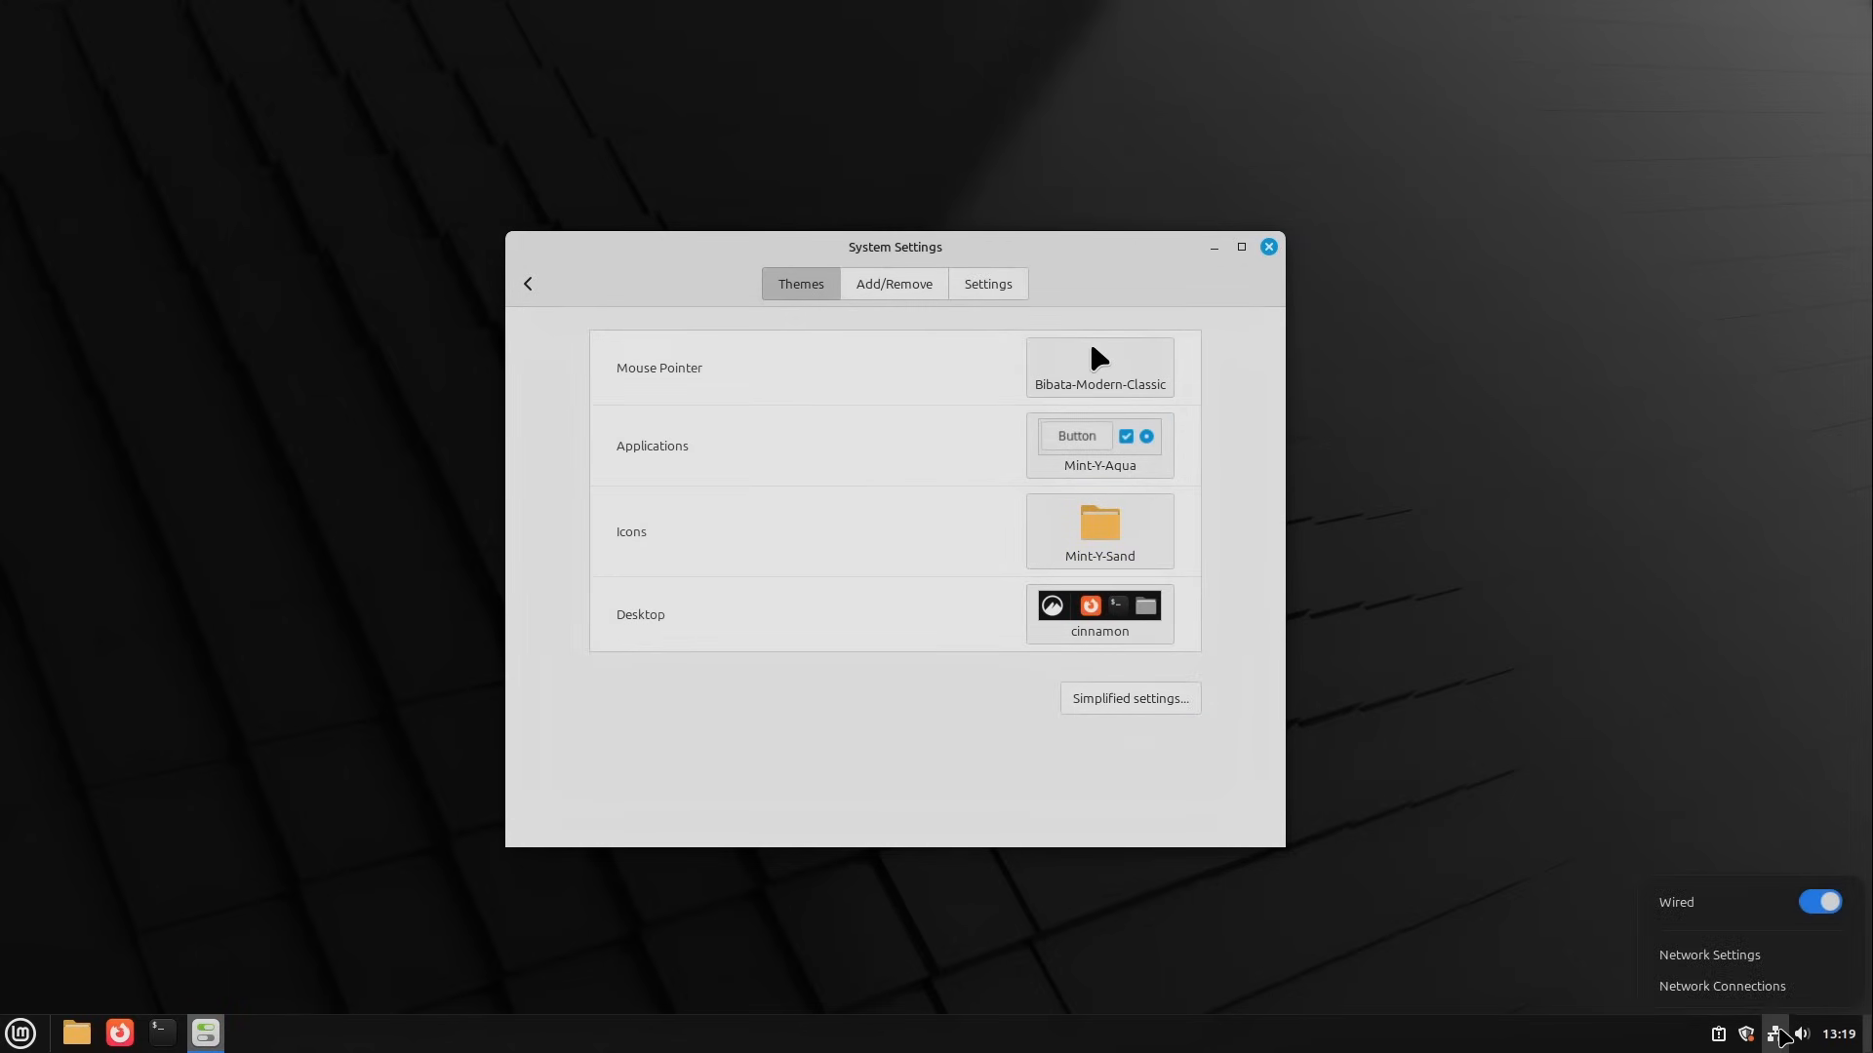
pyautogui.click(1746, 1034)
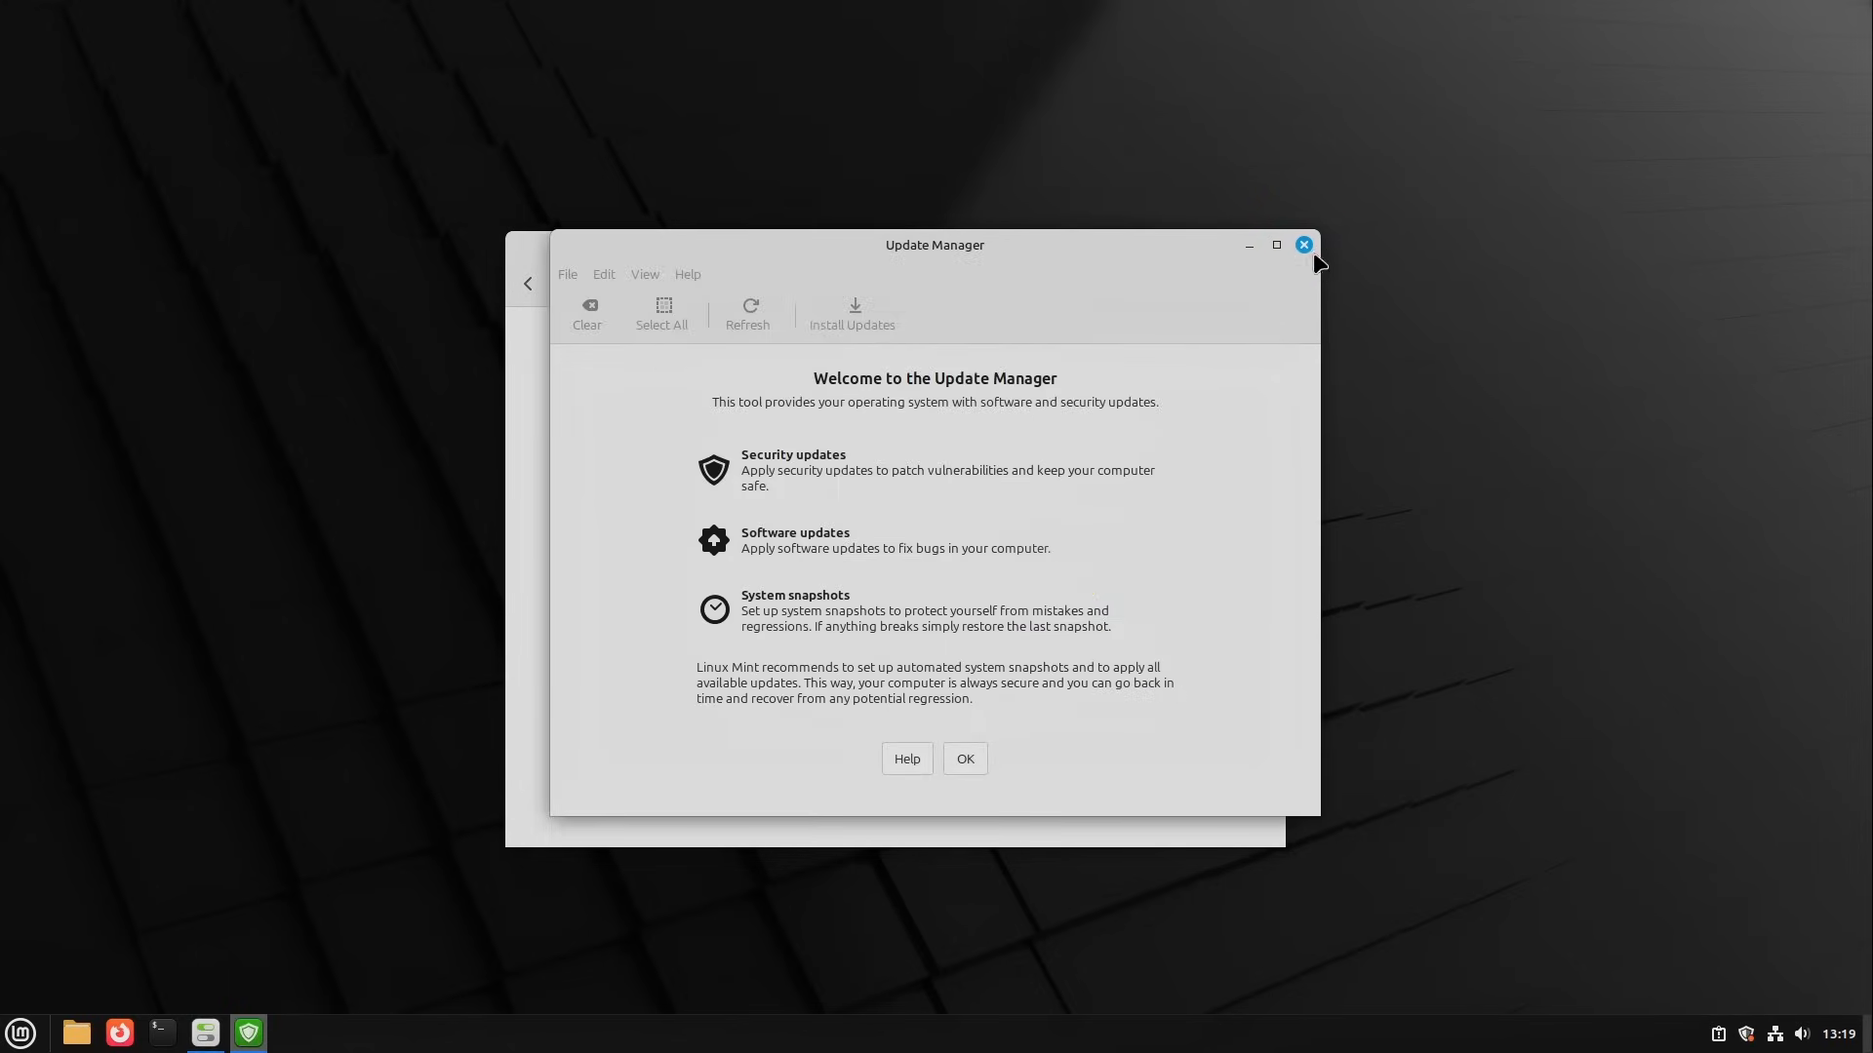
pyautogui.click(1305, 246)
pyautogui.click(1719, 1036)
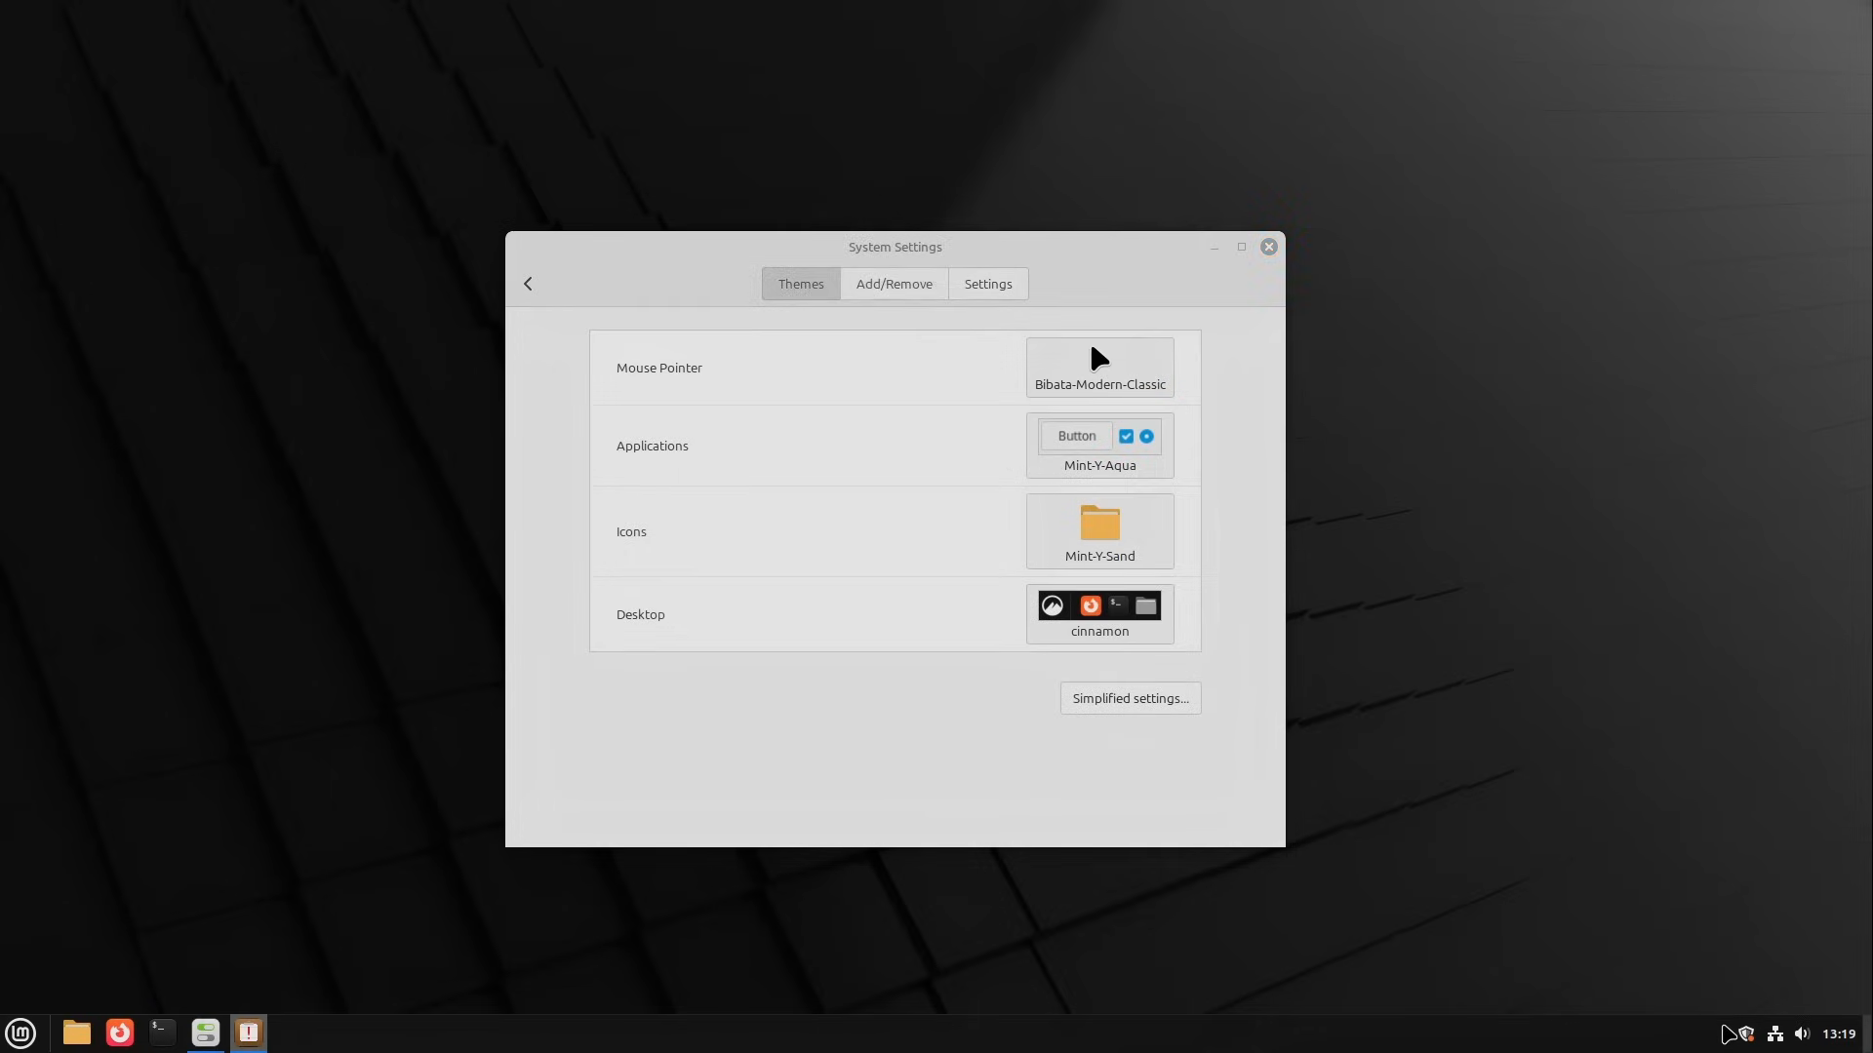
pyautogui.click(1026, 65)
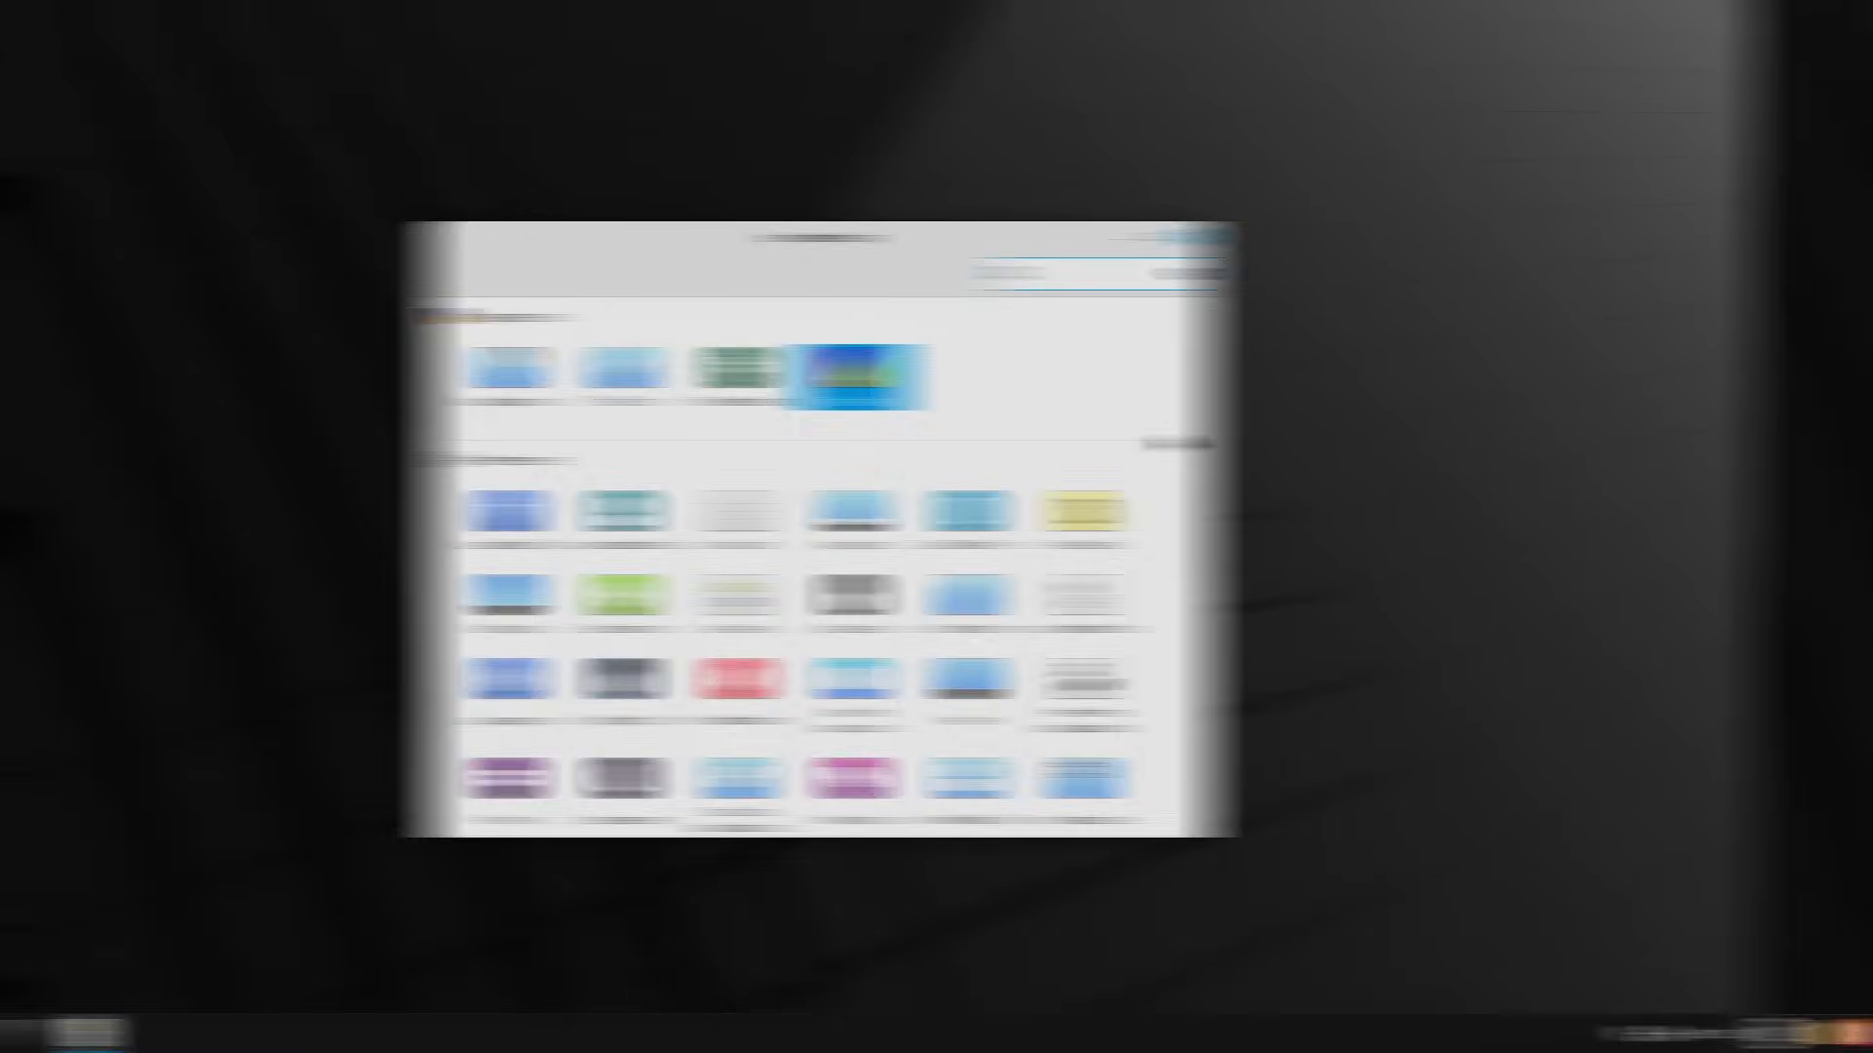
# Step: Open the home folder in the file manager, reposition its window and bring up the File Management Preferences
pyautogui.click(81, 1040)
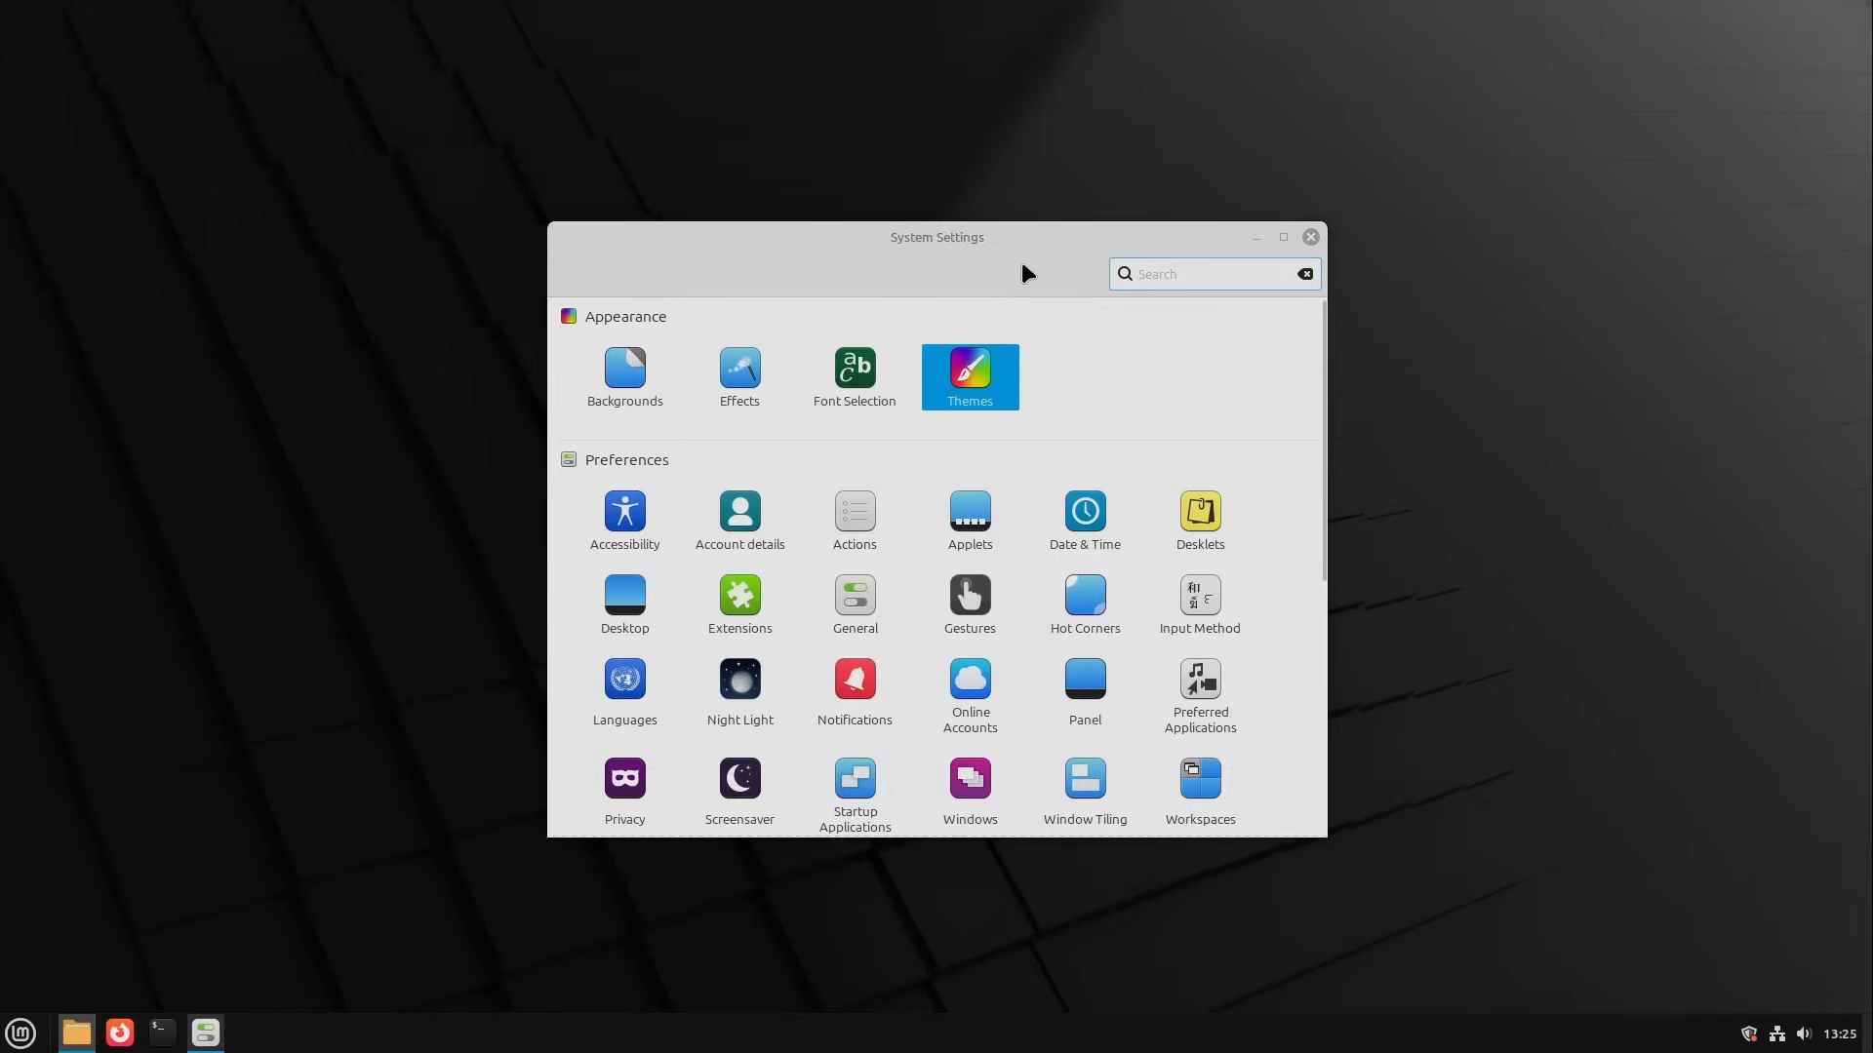
pyautogui.moveTo(566, 74); pyautogui.dragTo(969, 192)
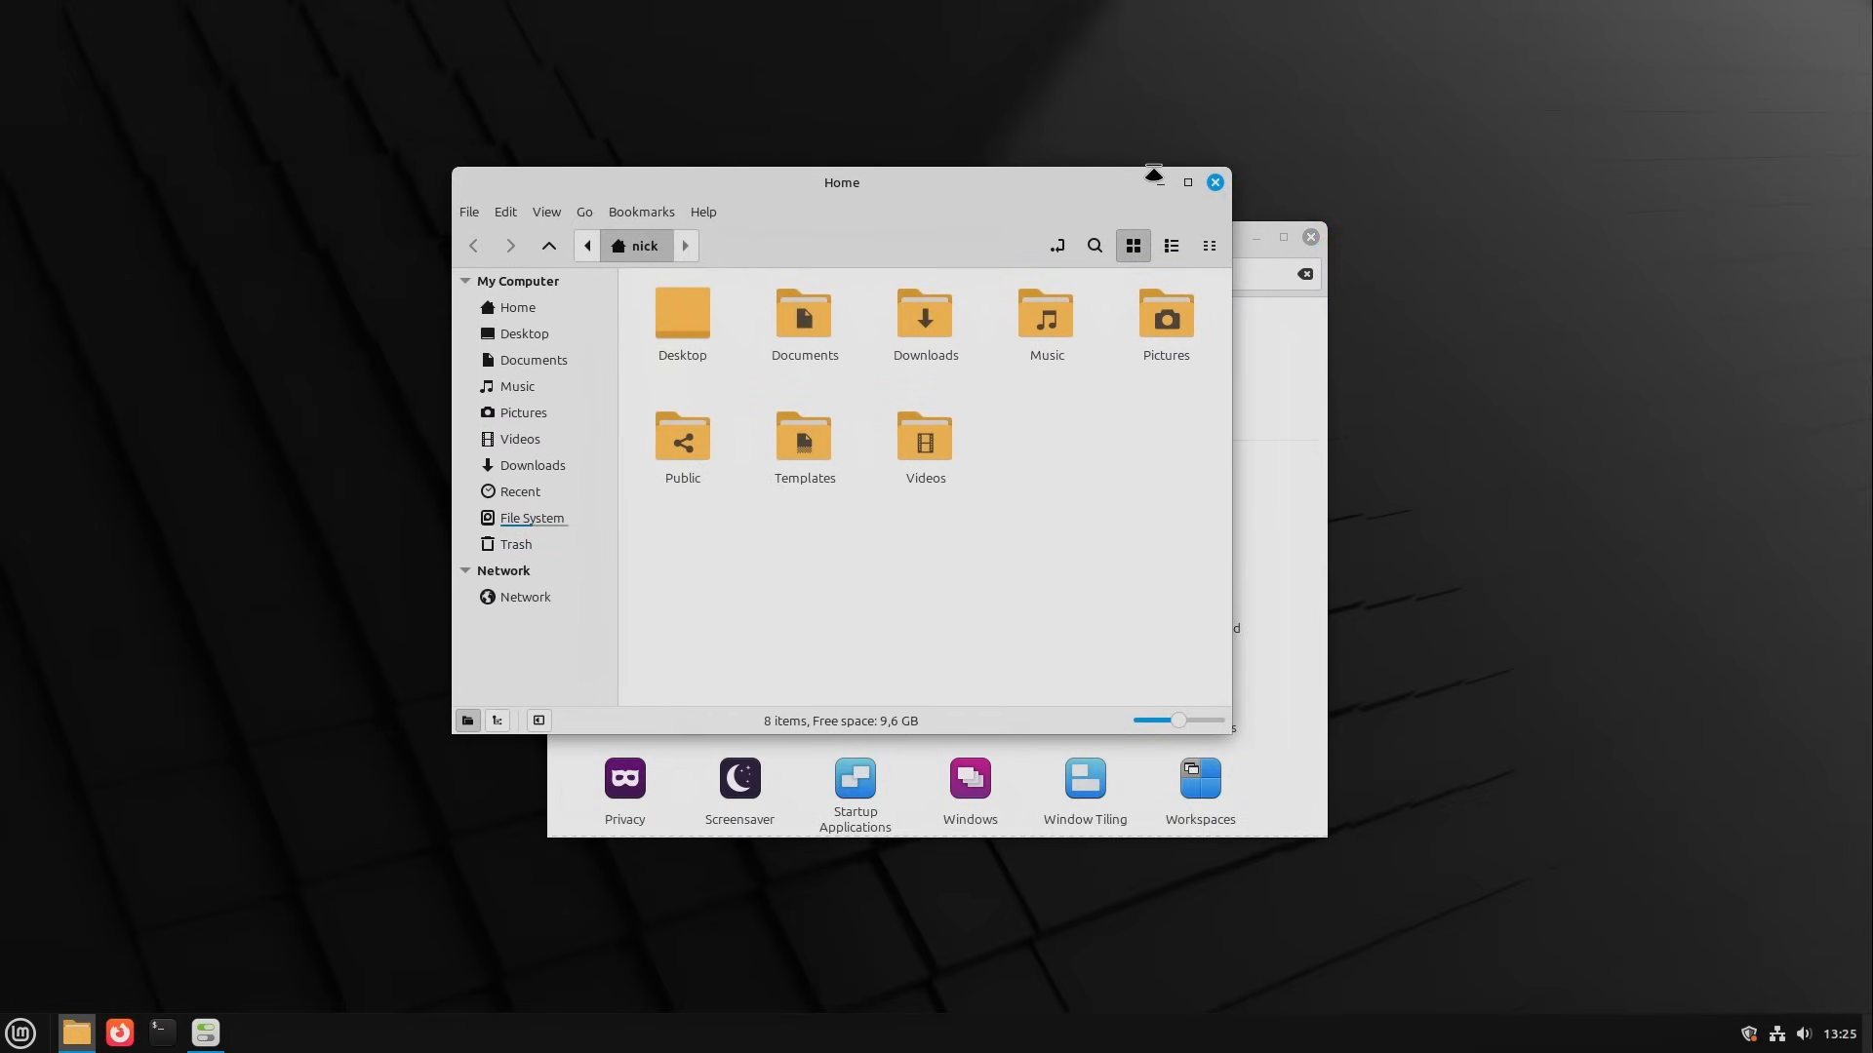
pyautogui.click(507, 210)
pyautogui.click(524, 643)
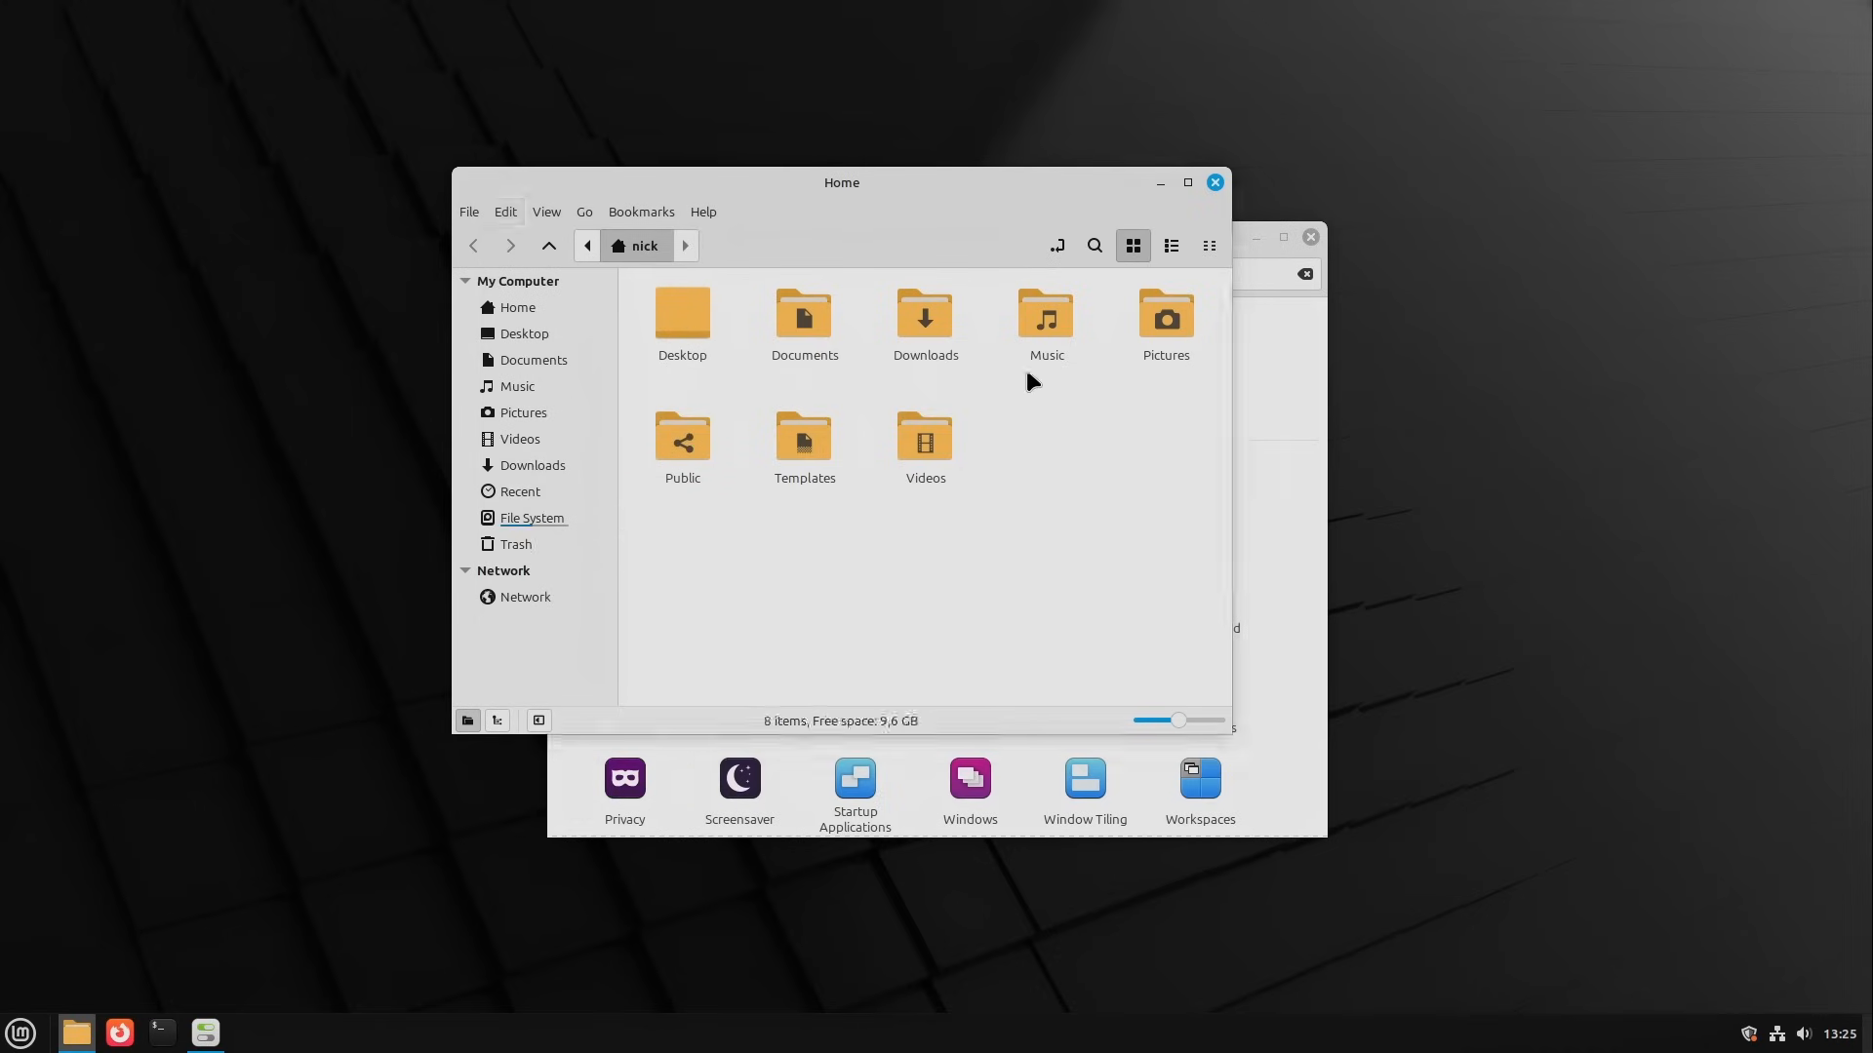
# Step: Review the default folder view and item arrangement choices in the file manager's preferences
pyautogui.click(975, 294)
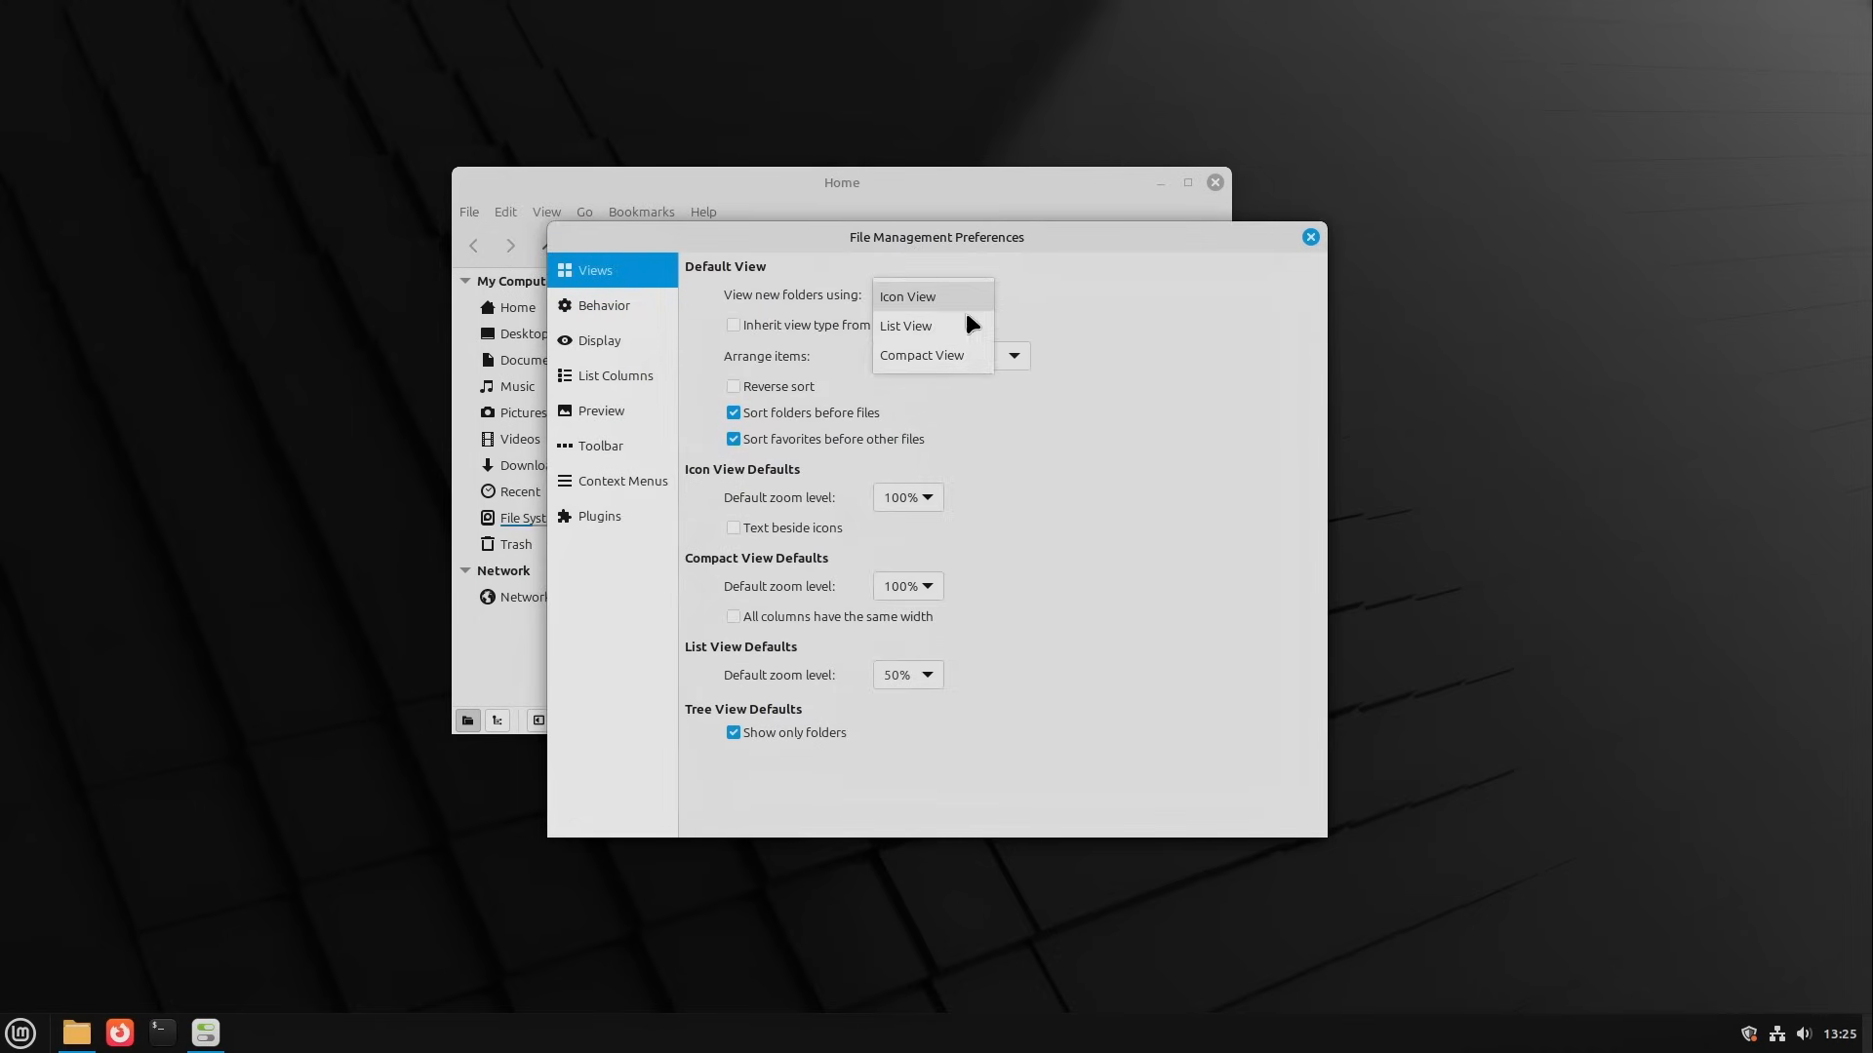
pyautogui.click(1133, 341)
pyautogui.click(980, 357)
pyautogui.click(988, 236)
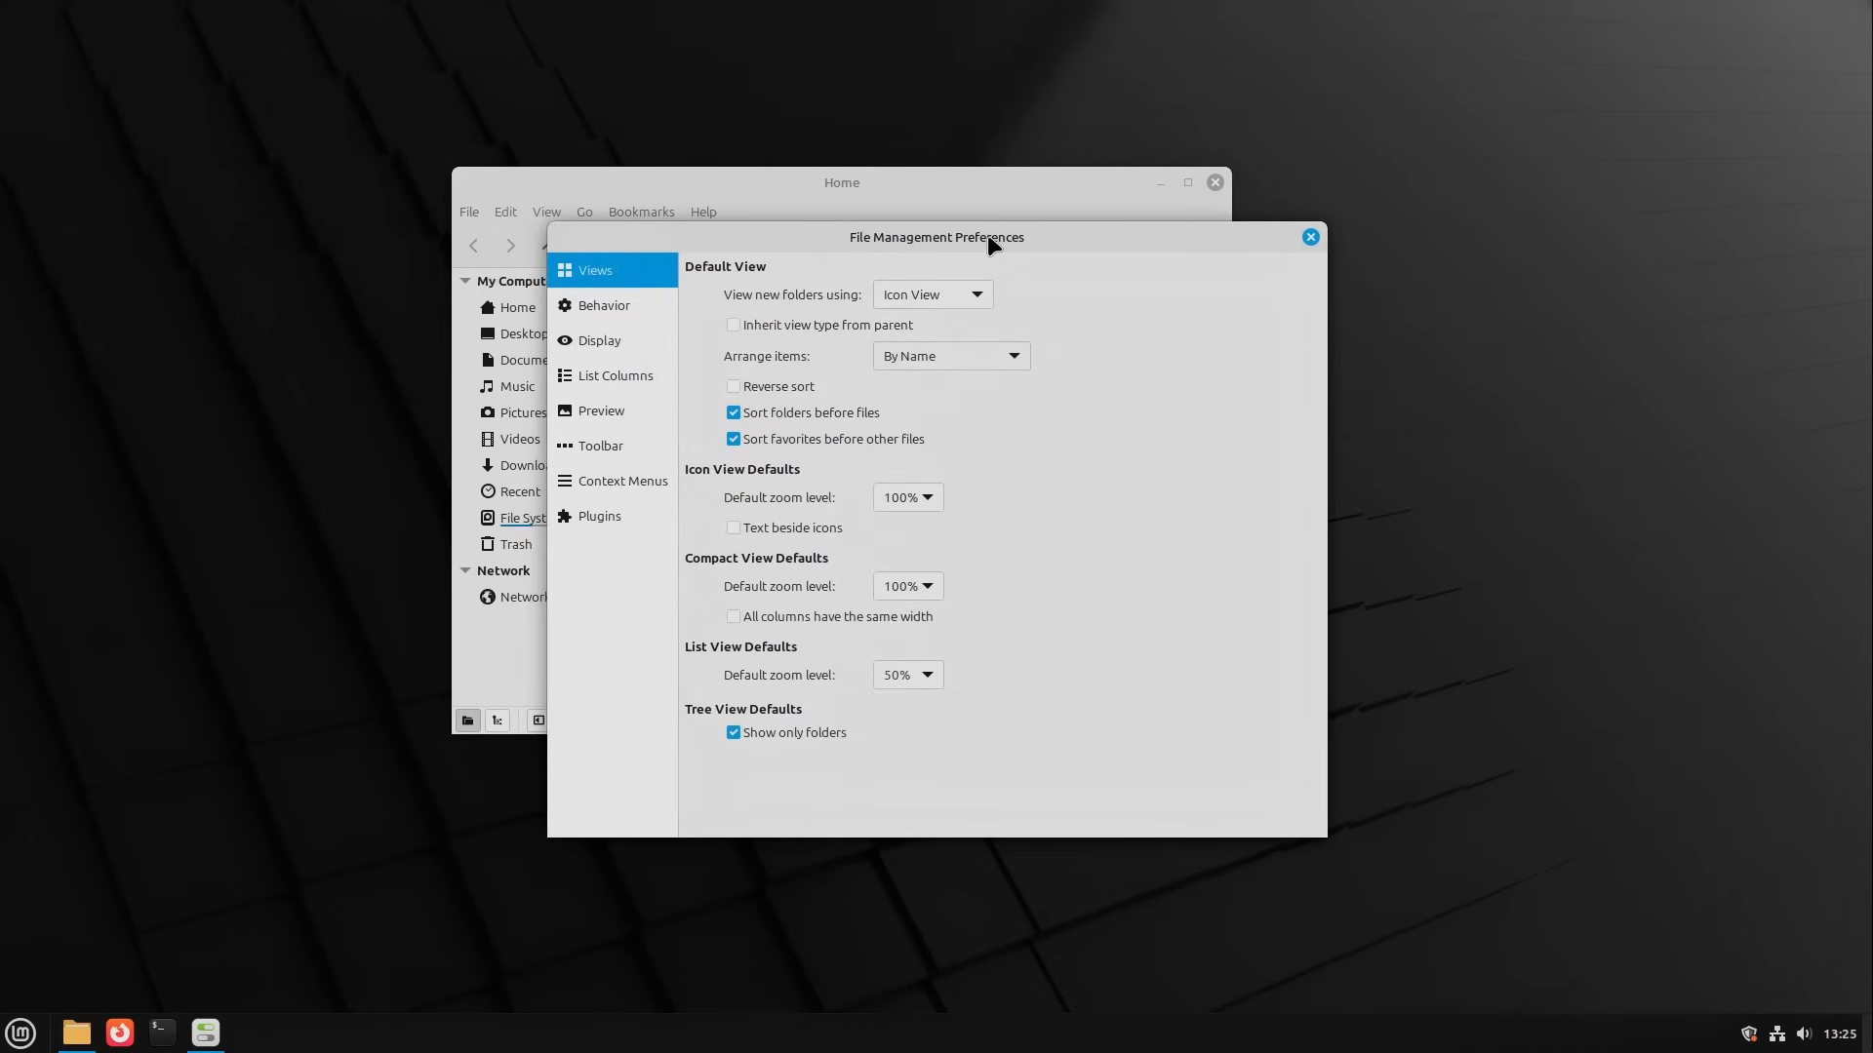
pyautogui.moveTo(987, 236); pyautogui.dragTo(994, 291)
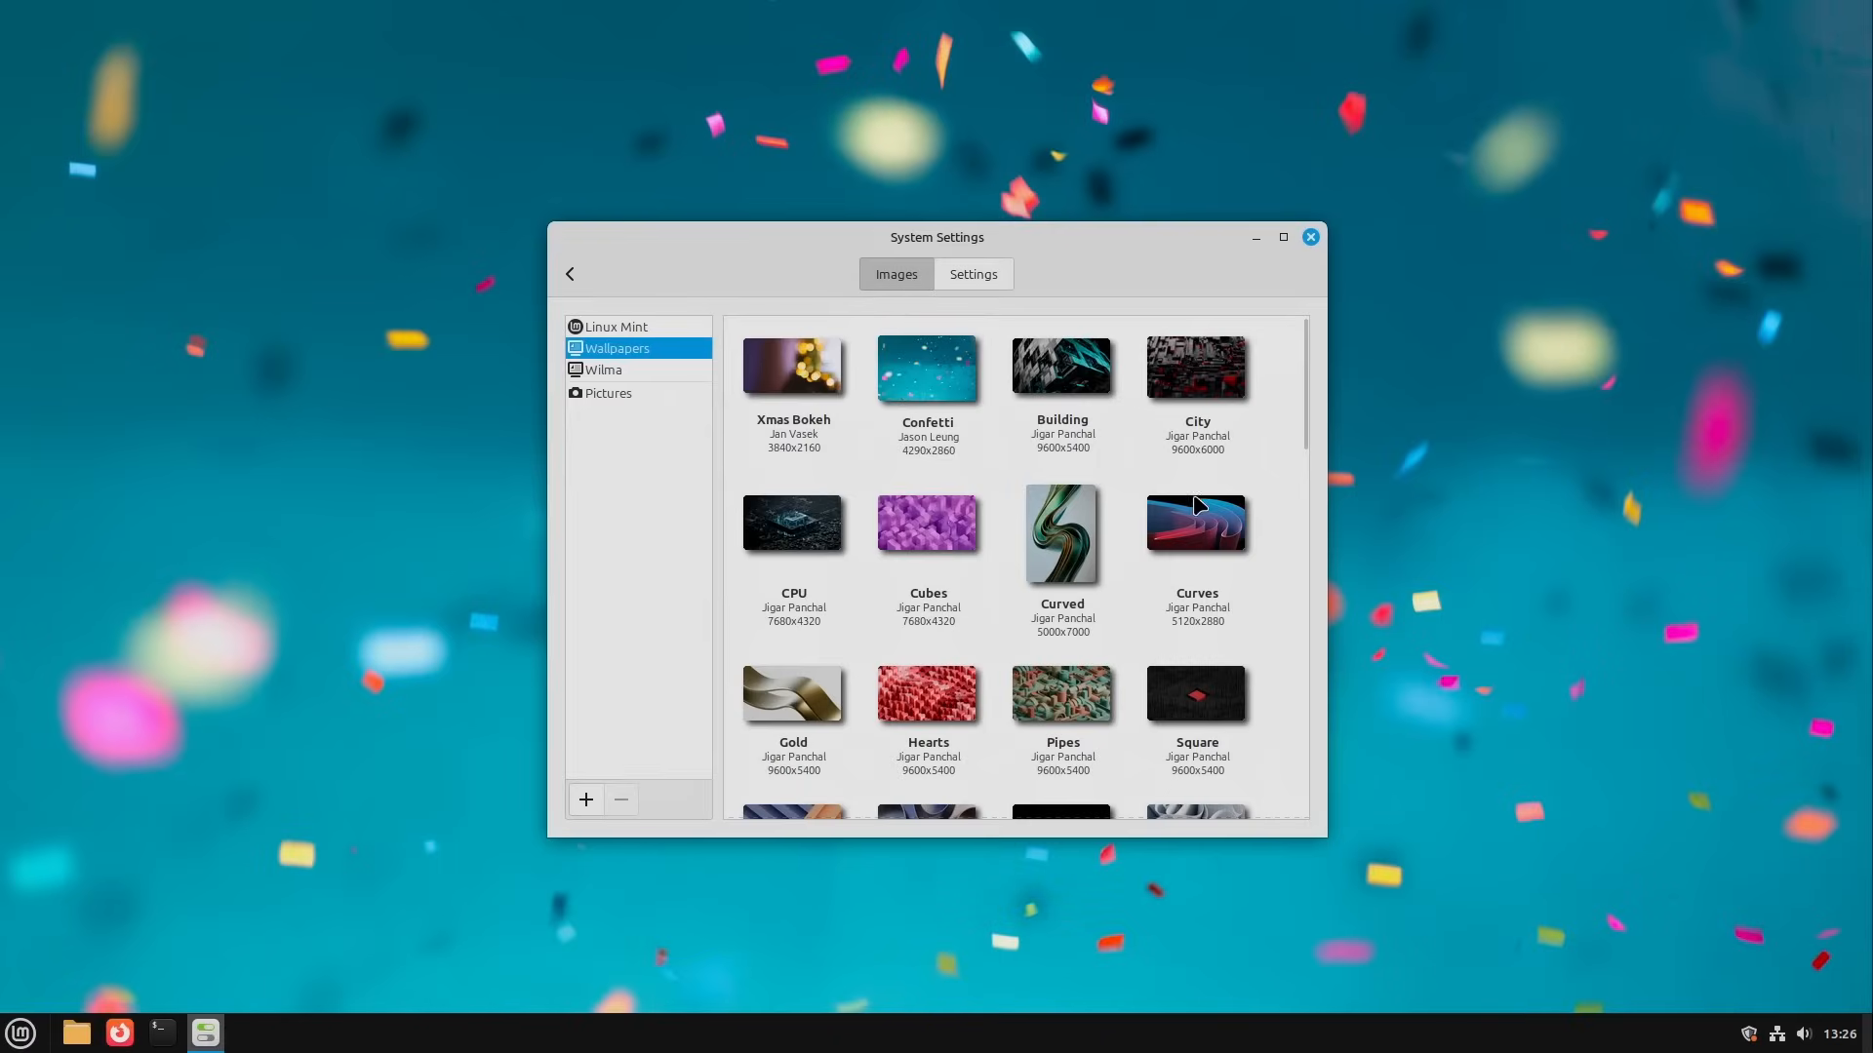
# Step: Browse the Wallpapers image collection and apply Xmas Bokeh as the desktop background
pyautogui.scroll(-15, 1198, 503)
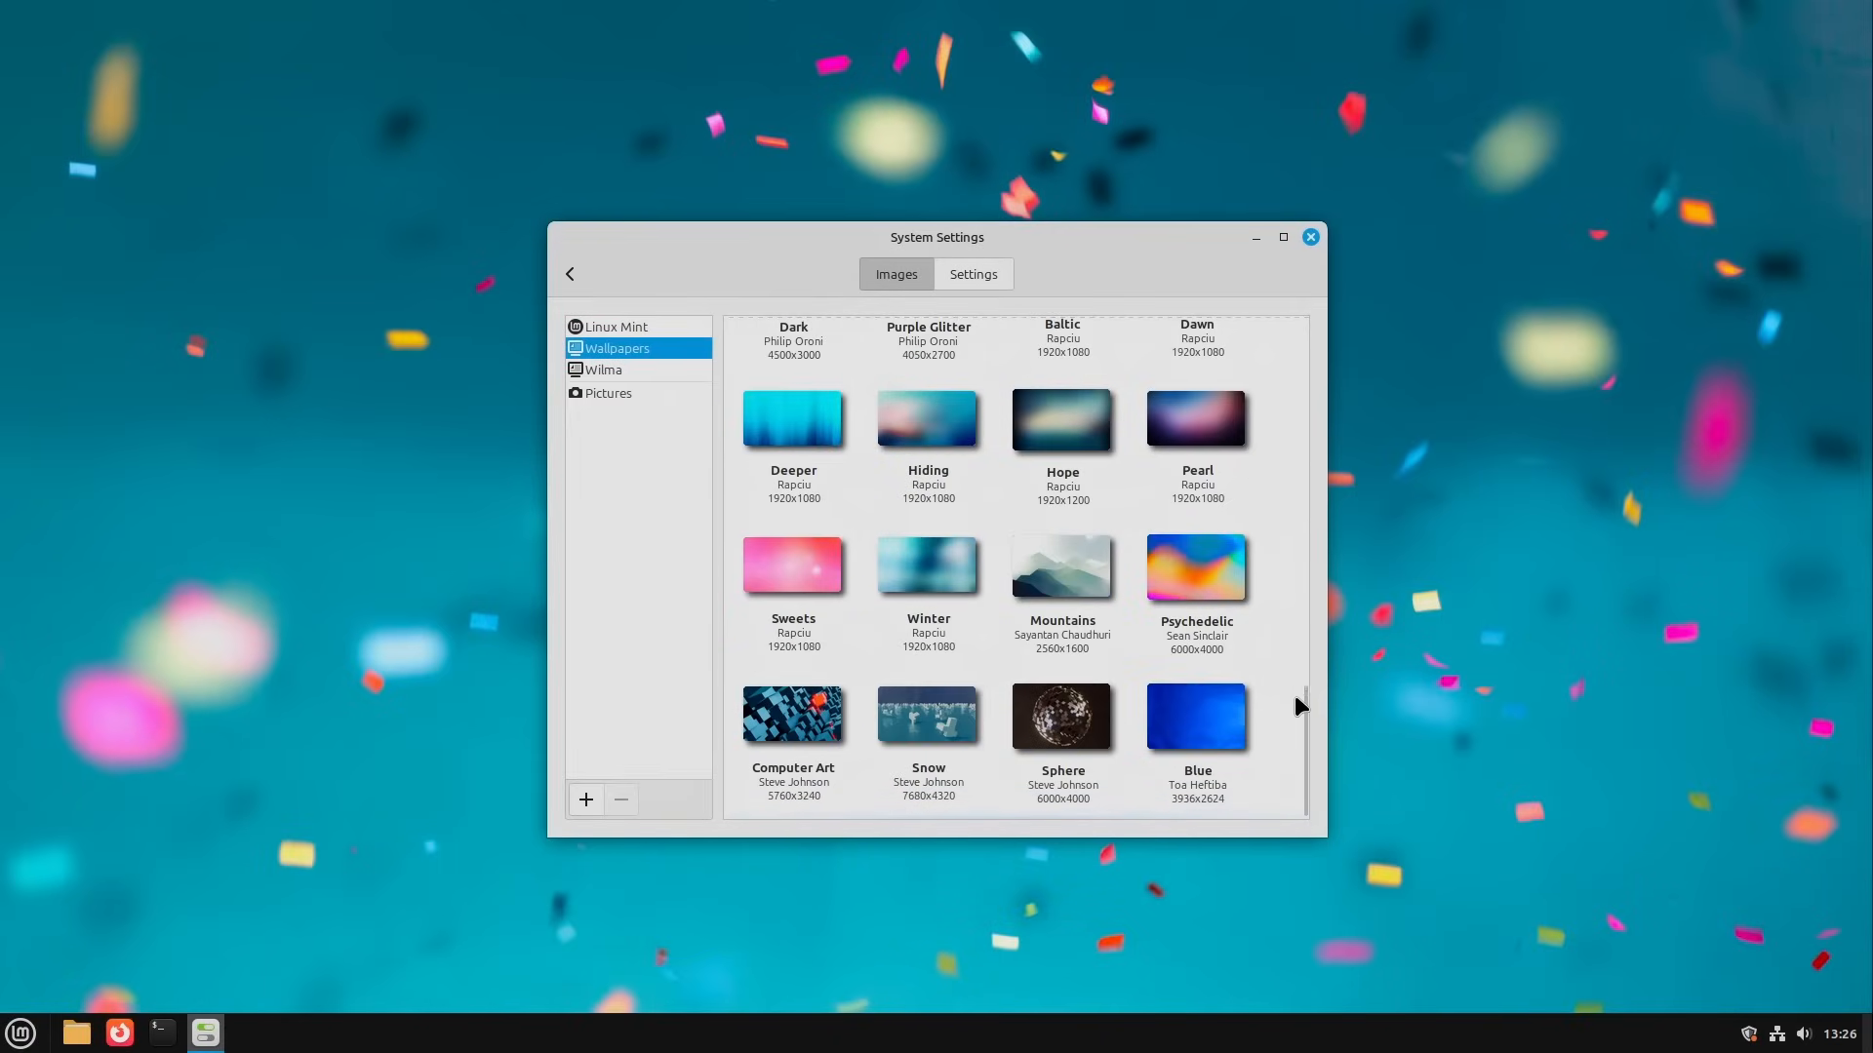
pyautogui.moveTo(1301, 731); pyautogui.dragTo(1283, 353)
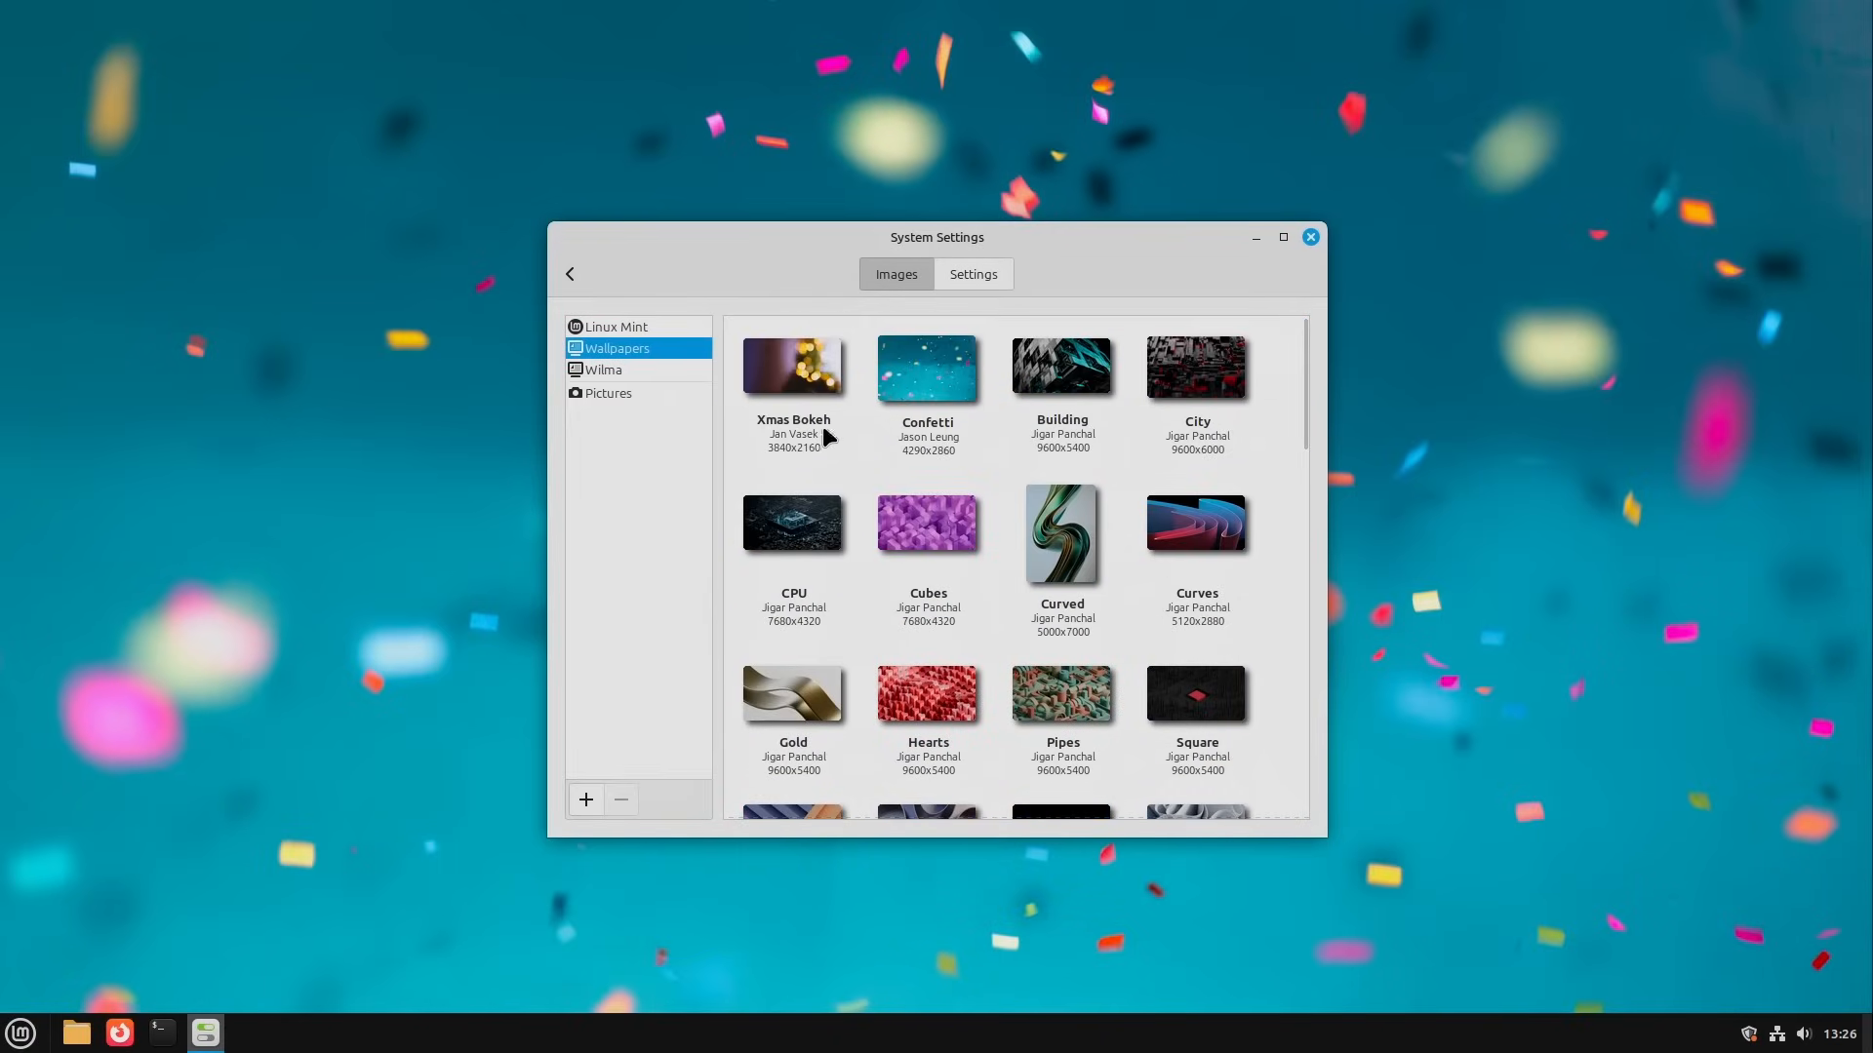
pyautogui.moveTo(980, 252); pyautogui.dragTo(987, 262)
pyautogui.click(800, 390)
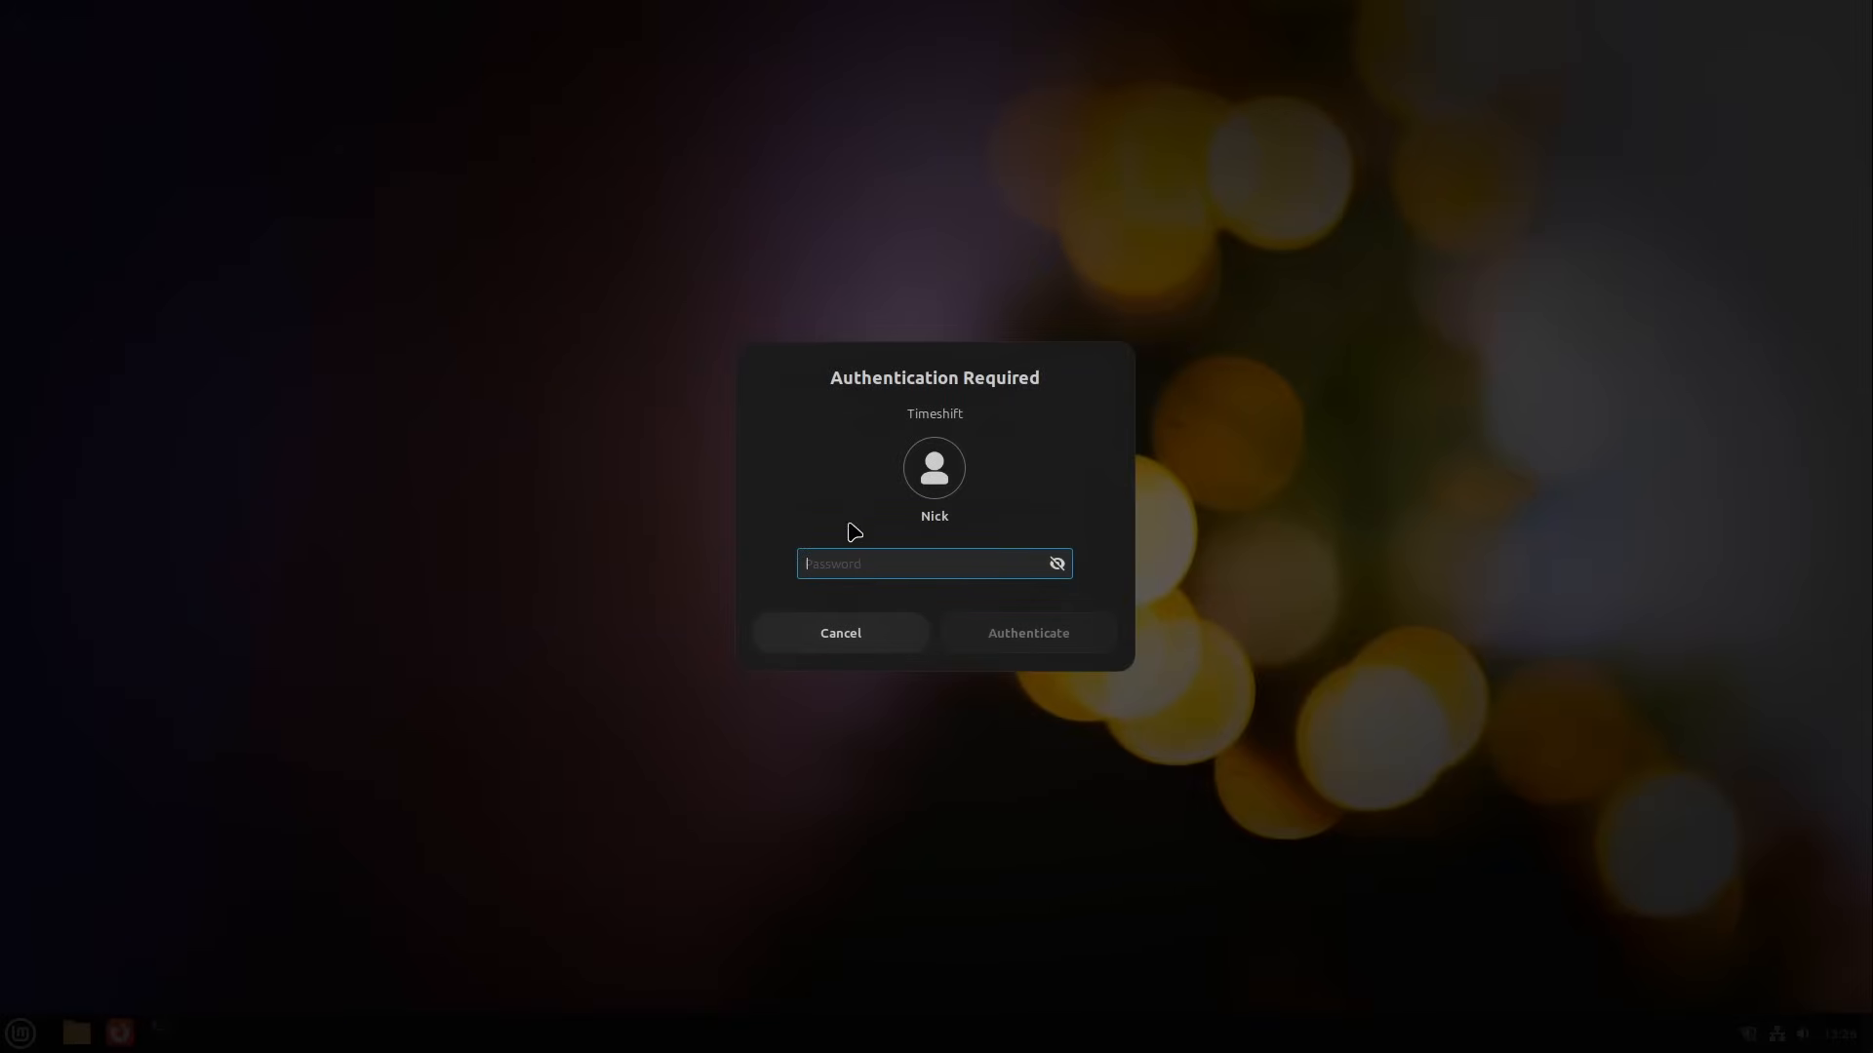
# Step: Authorize Timeshift with the account password and confirm the session's Log Out dialog
pyautogui.write('*')
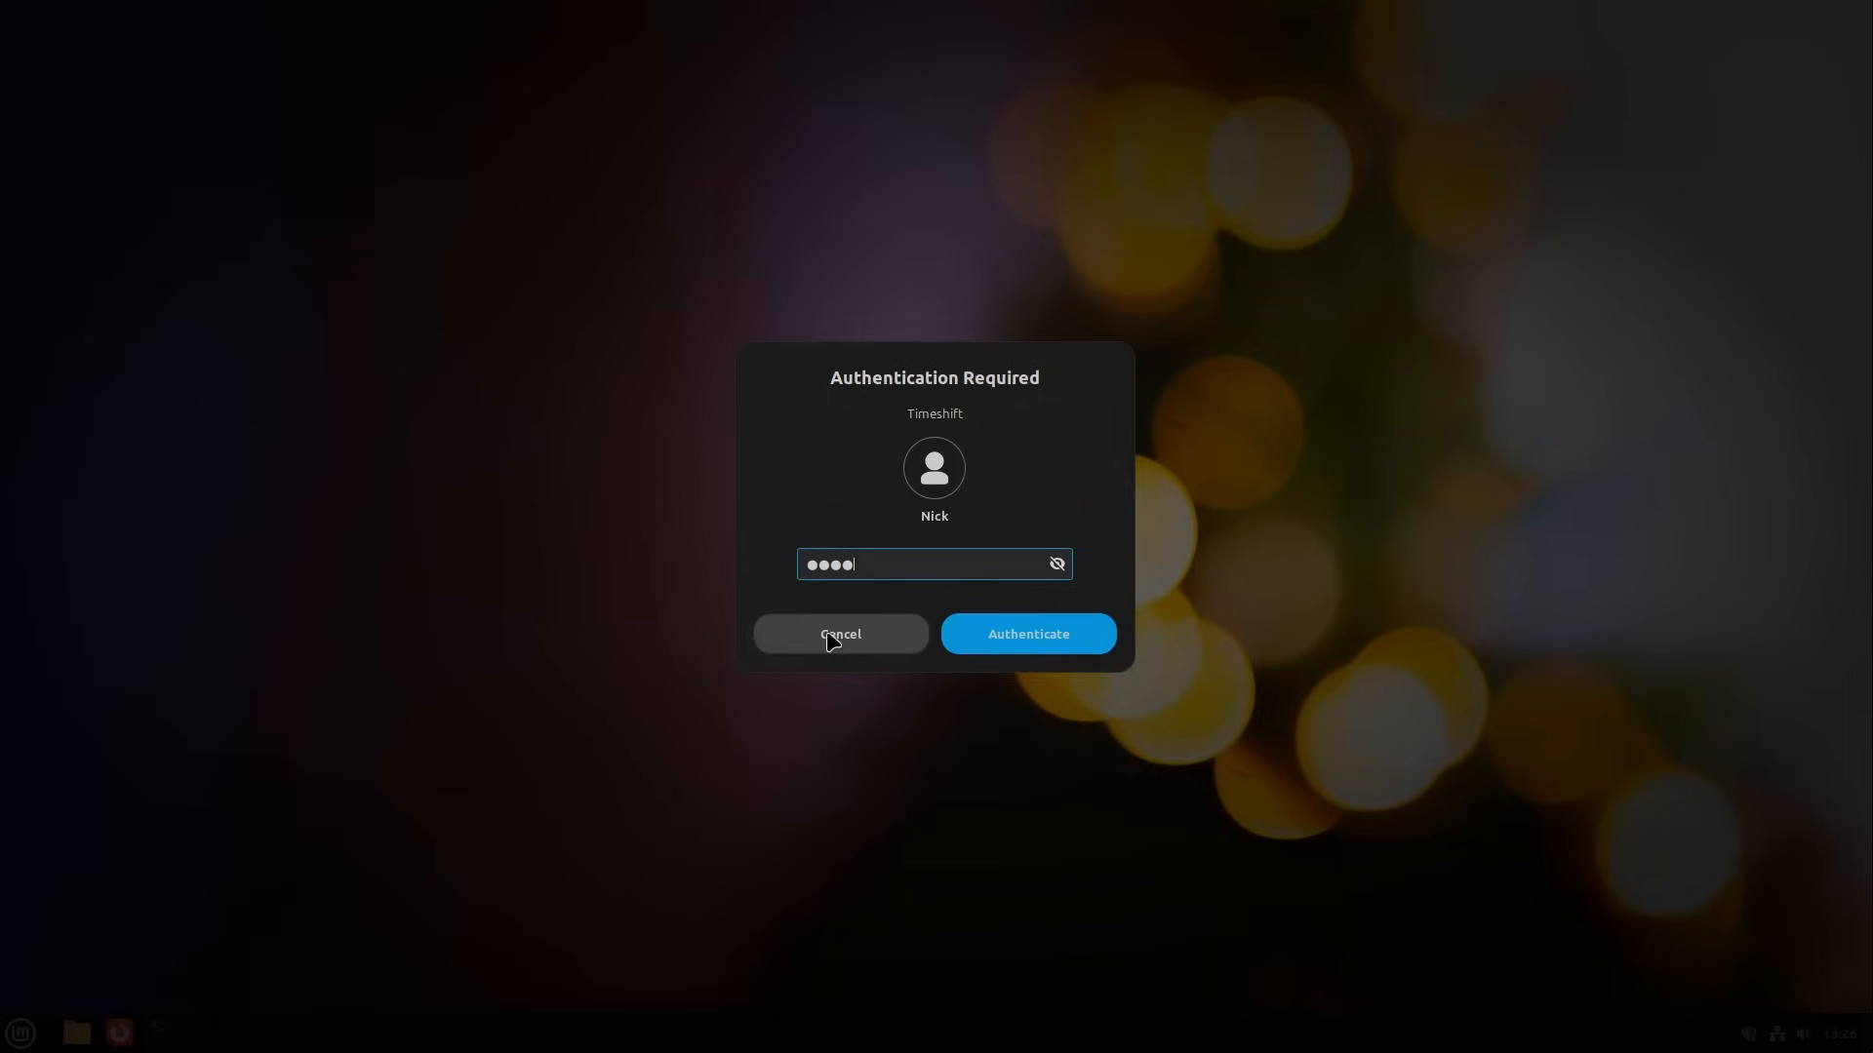
pyautogui.click(1057, 639)
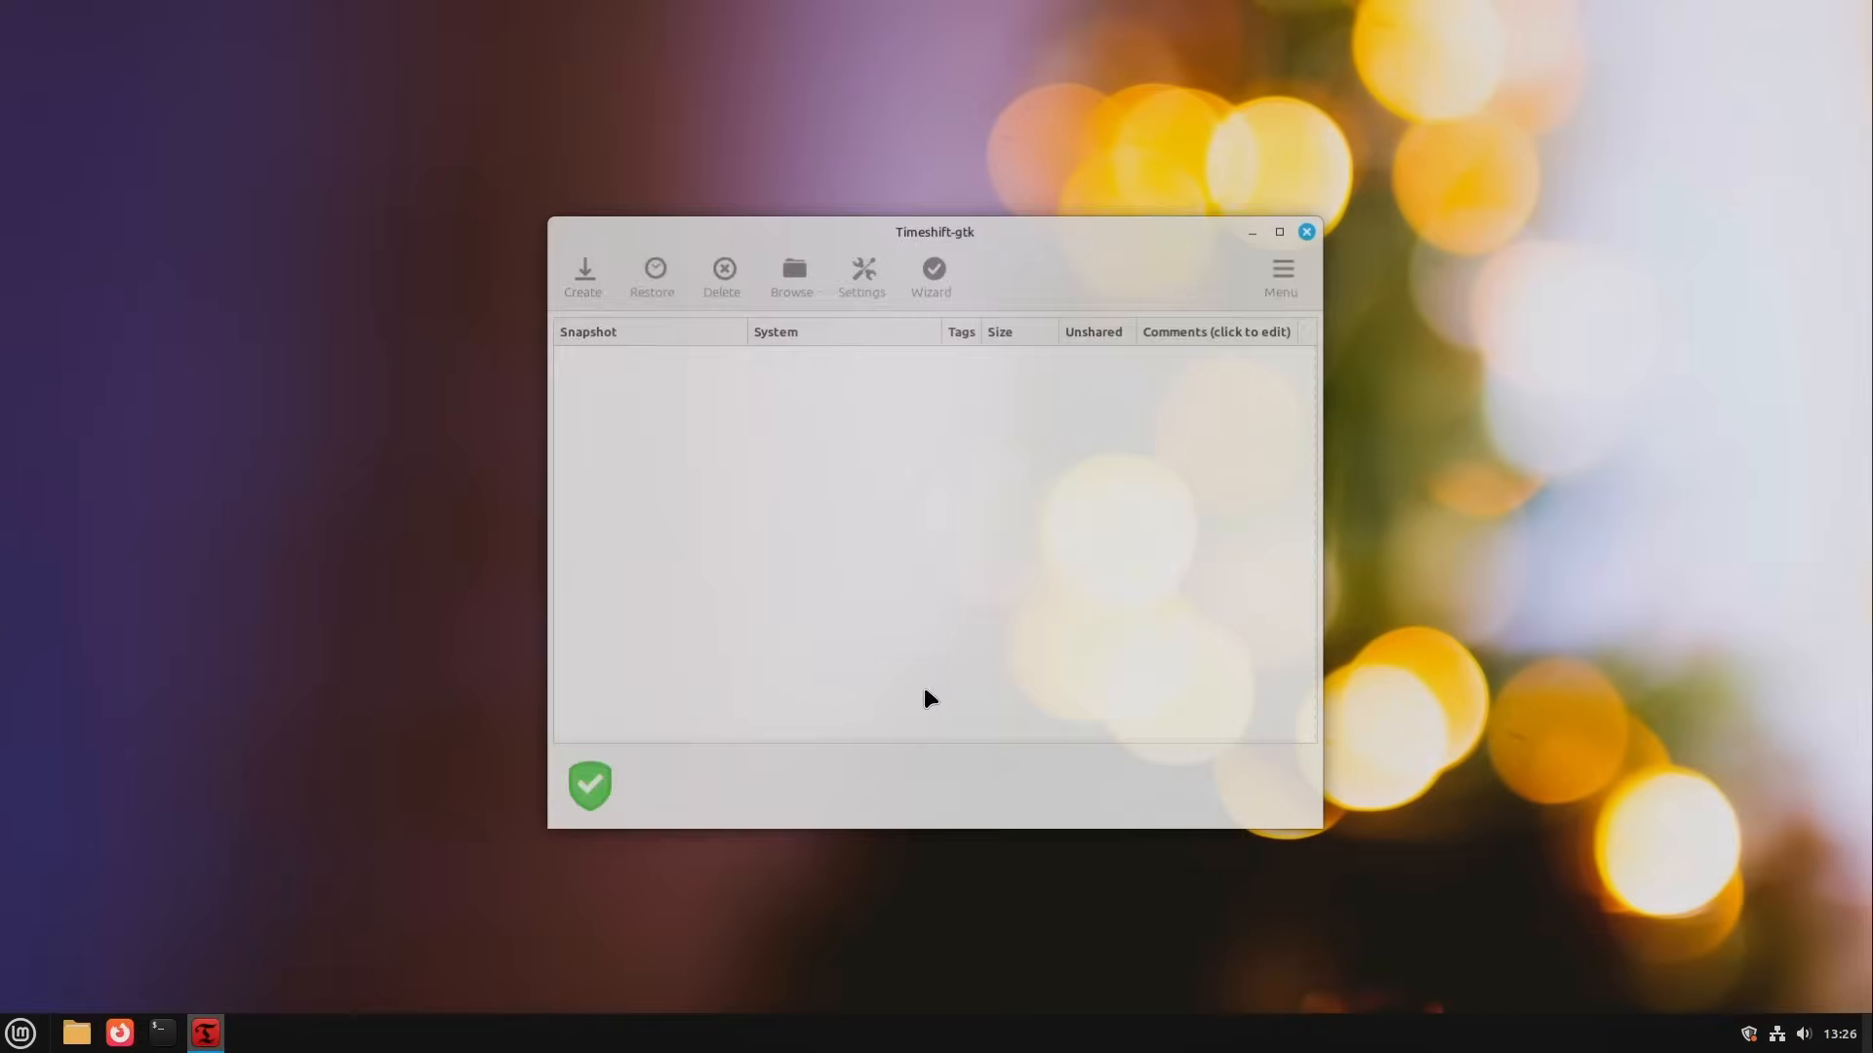
pyautogui.click(1215, 237)
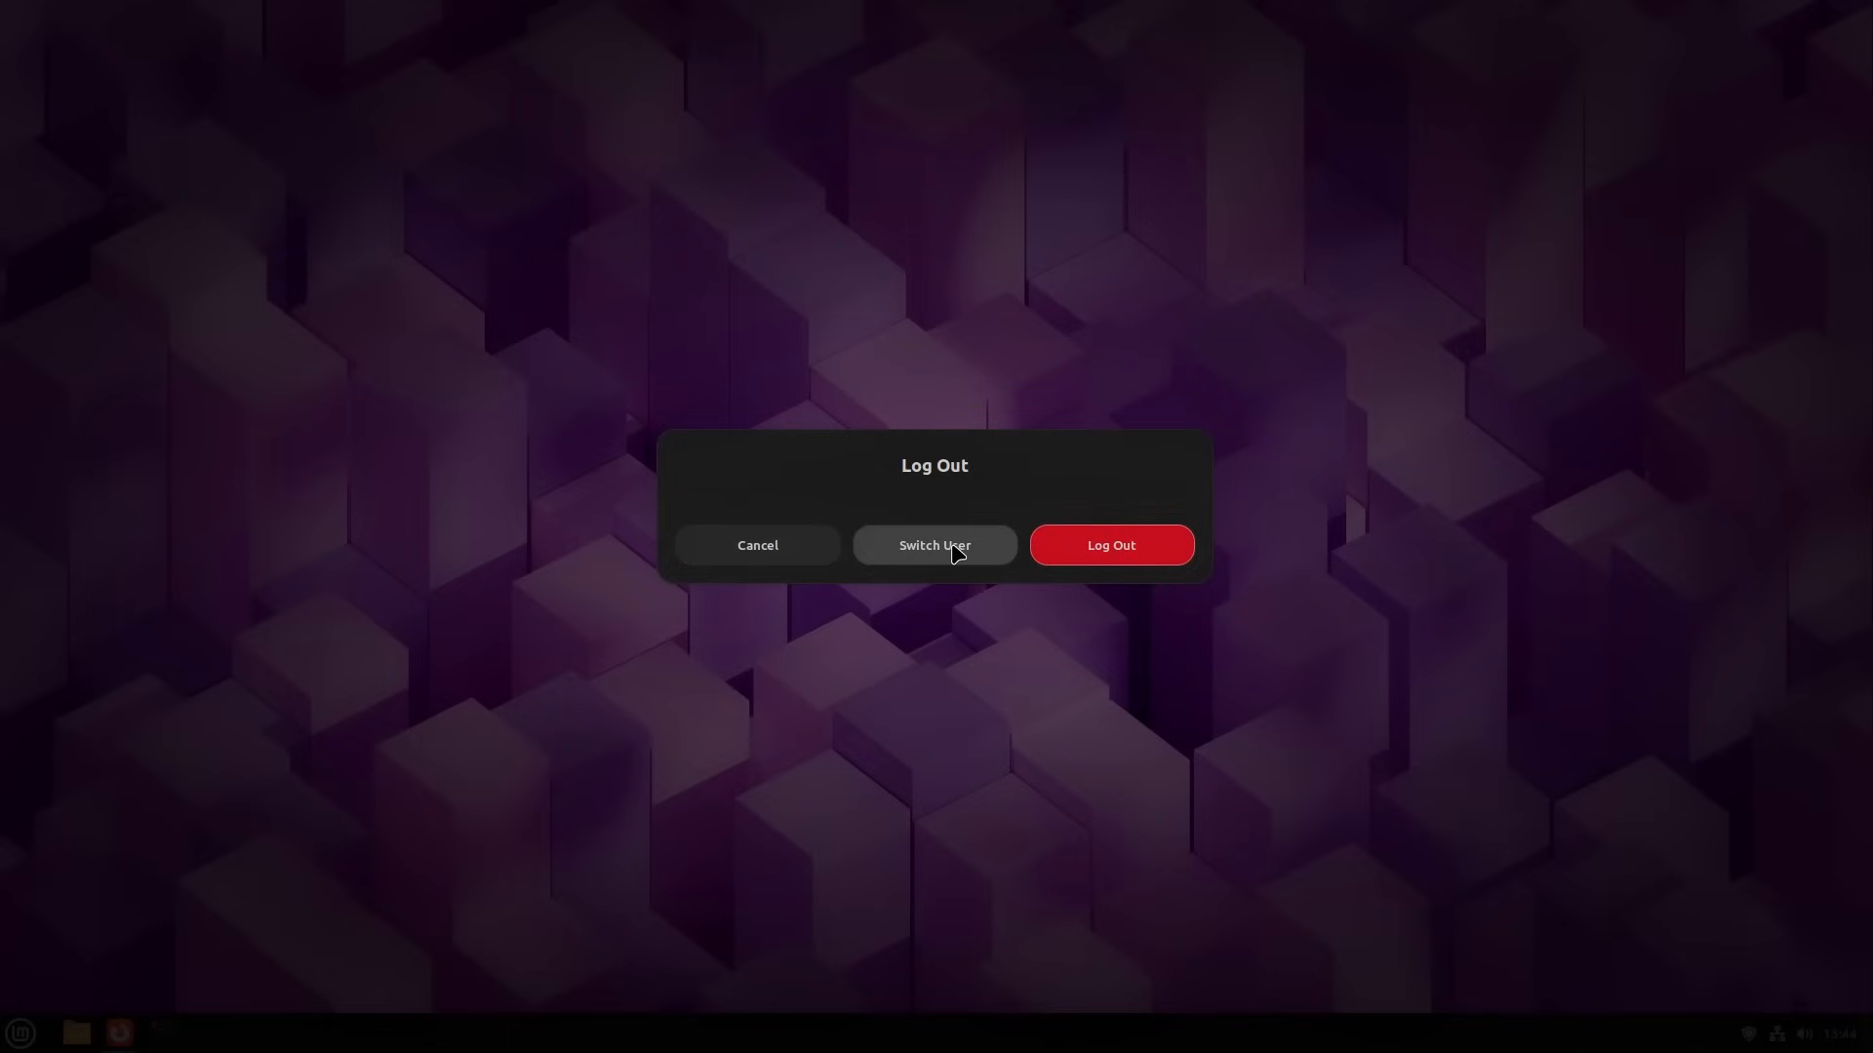
pyautogui.click(1137, 542)
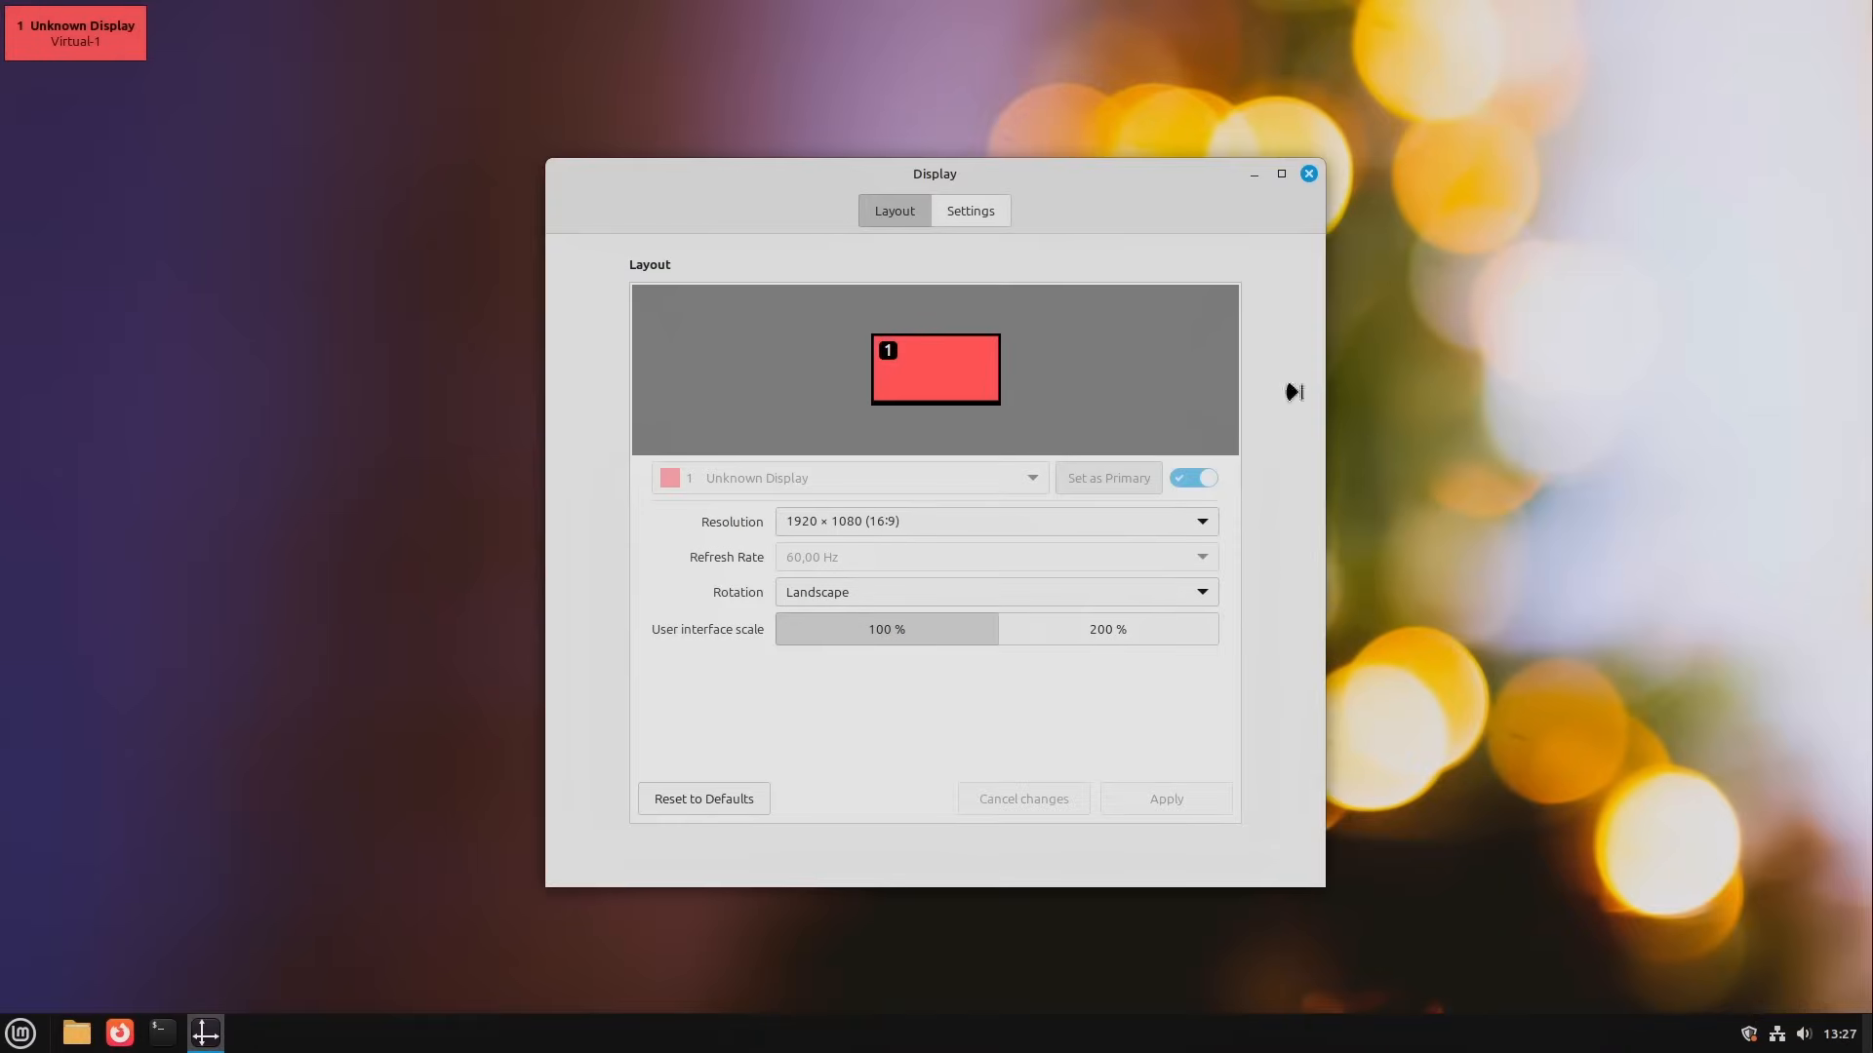
# Step: Try the 1920 × 1200 (16:10) display resolution, revert it and close the Display settings
pyautogui.click(982, 527)
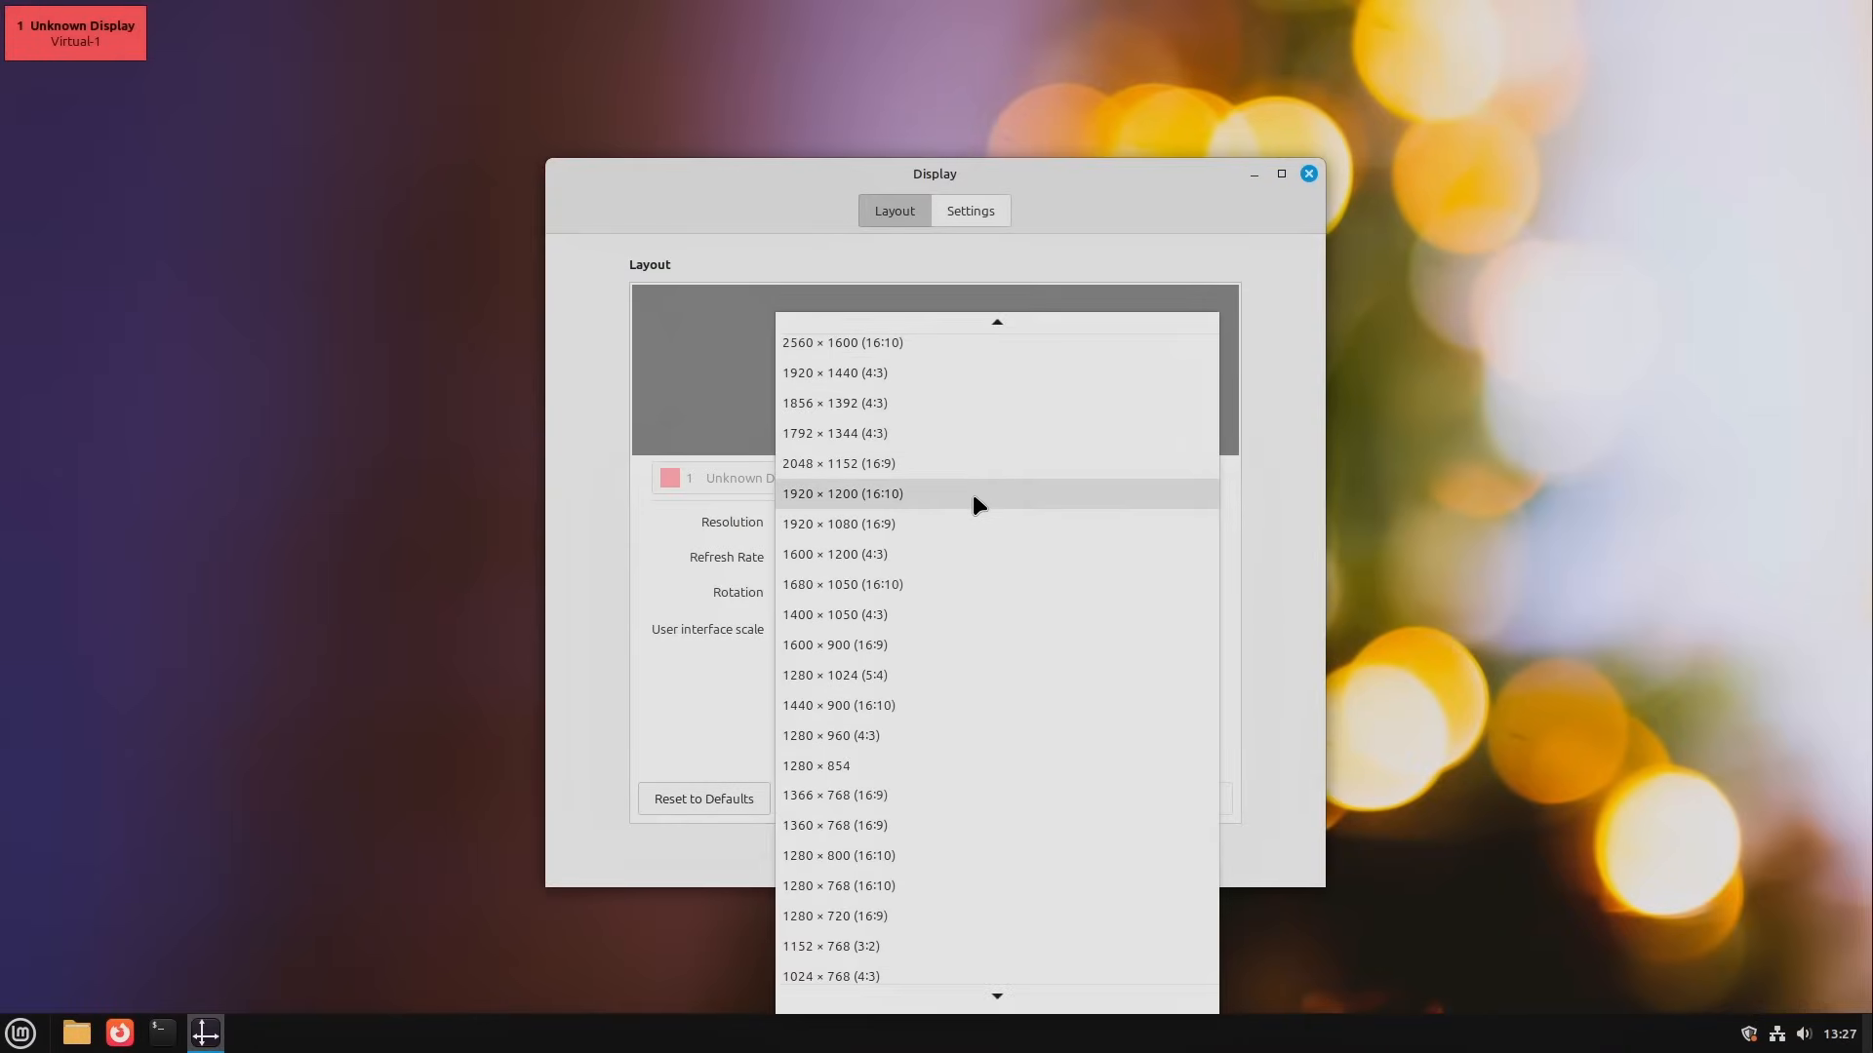
pyautogui.click(974, 496)
pyautogui.click(1175, 805)
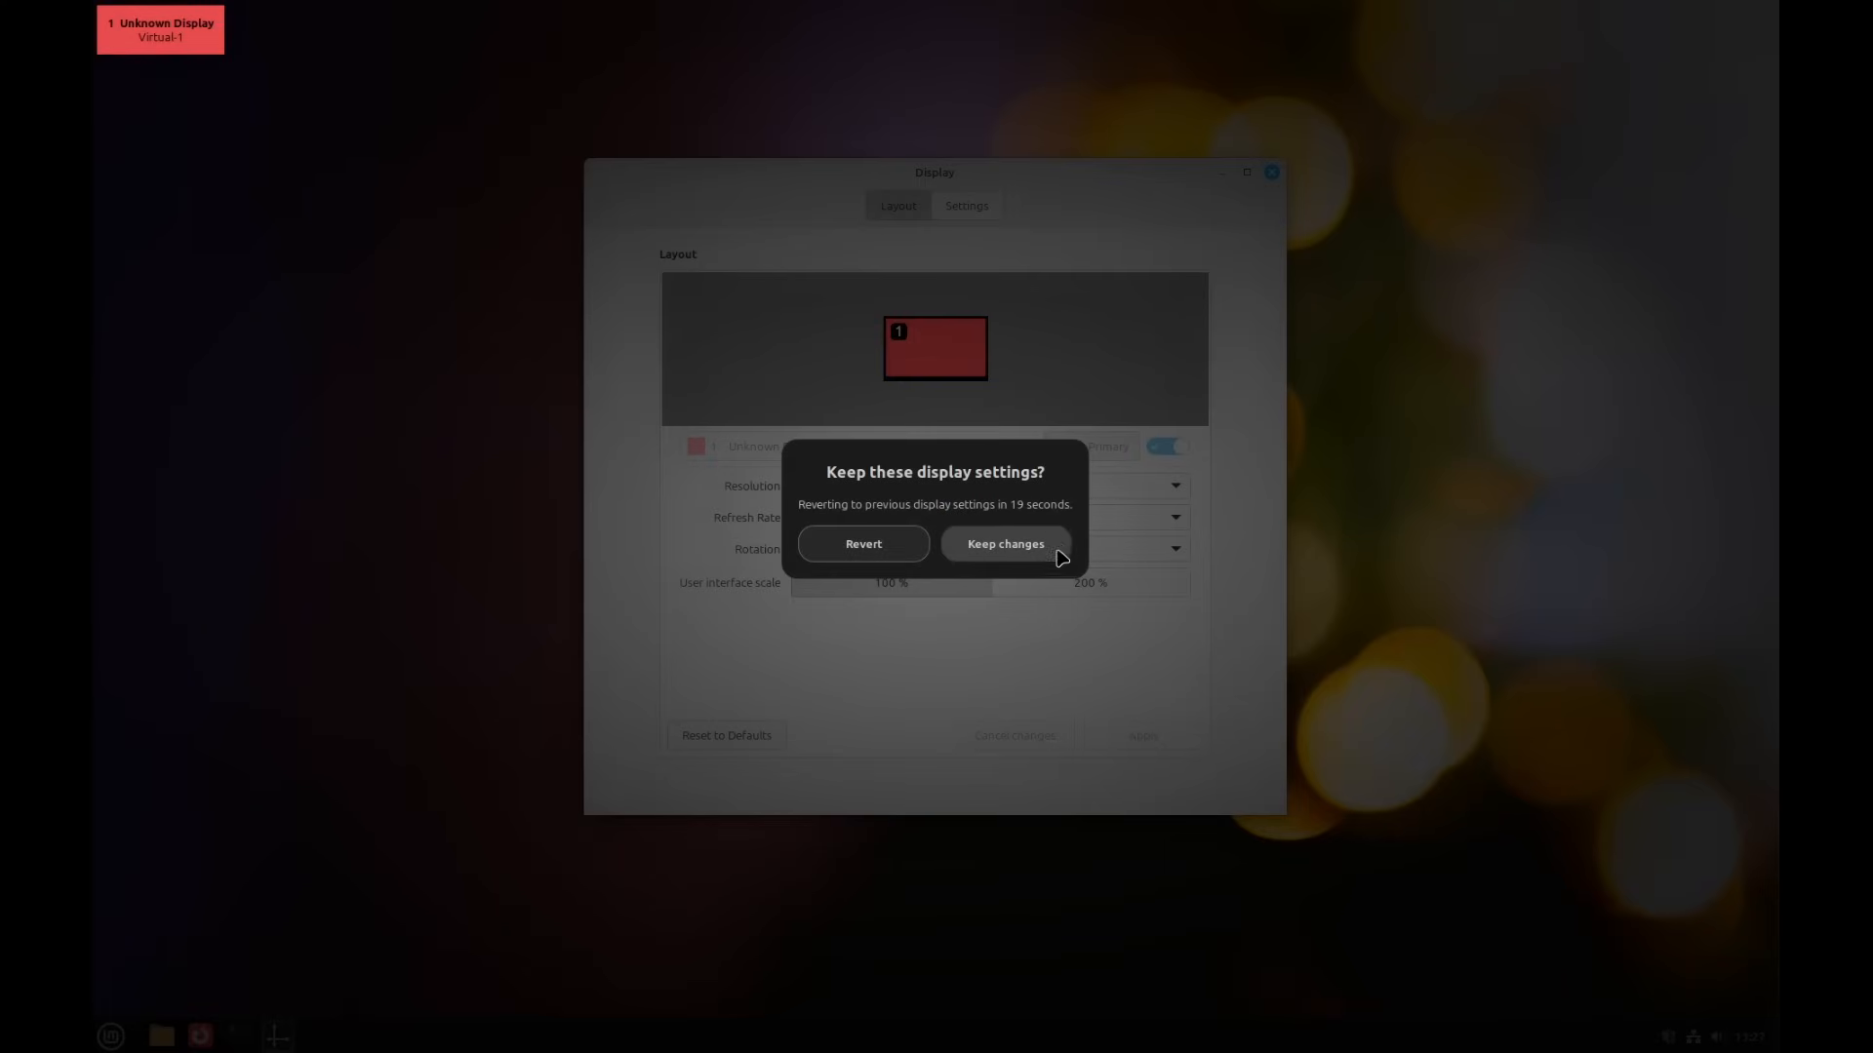
pyautogui.click(863, 543)
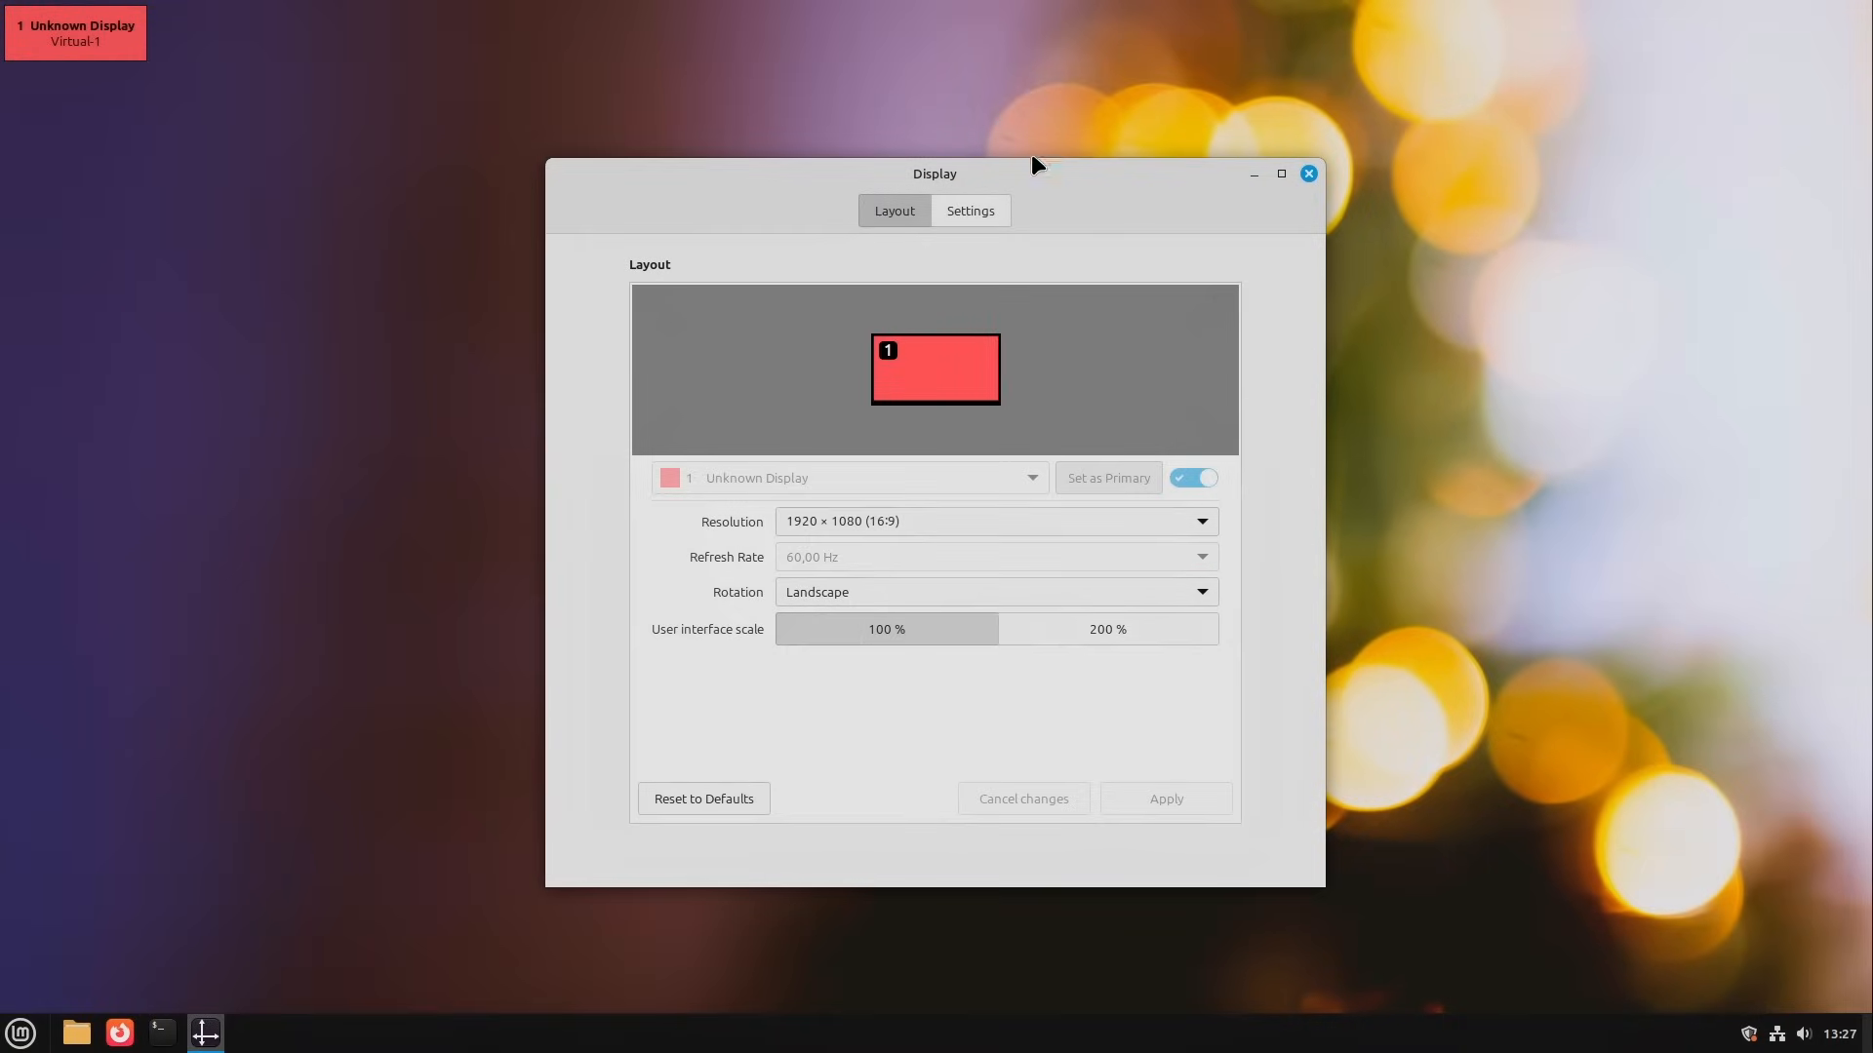
pyautogui.moveTo(1032, 161)
pyautogui.mouseDown()
pyautogui.moveTo(1066, 167)
pyautogui.moveTo(1011, 167)
pyautogui.mouseUp()
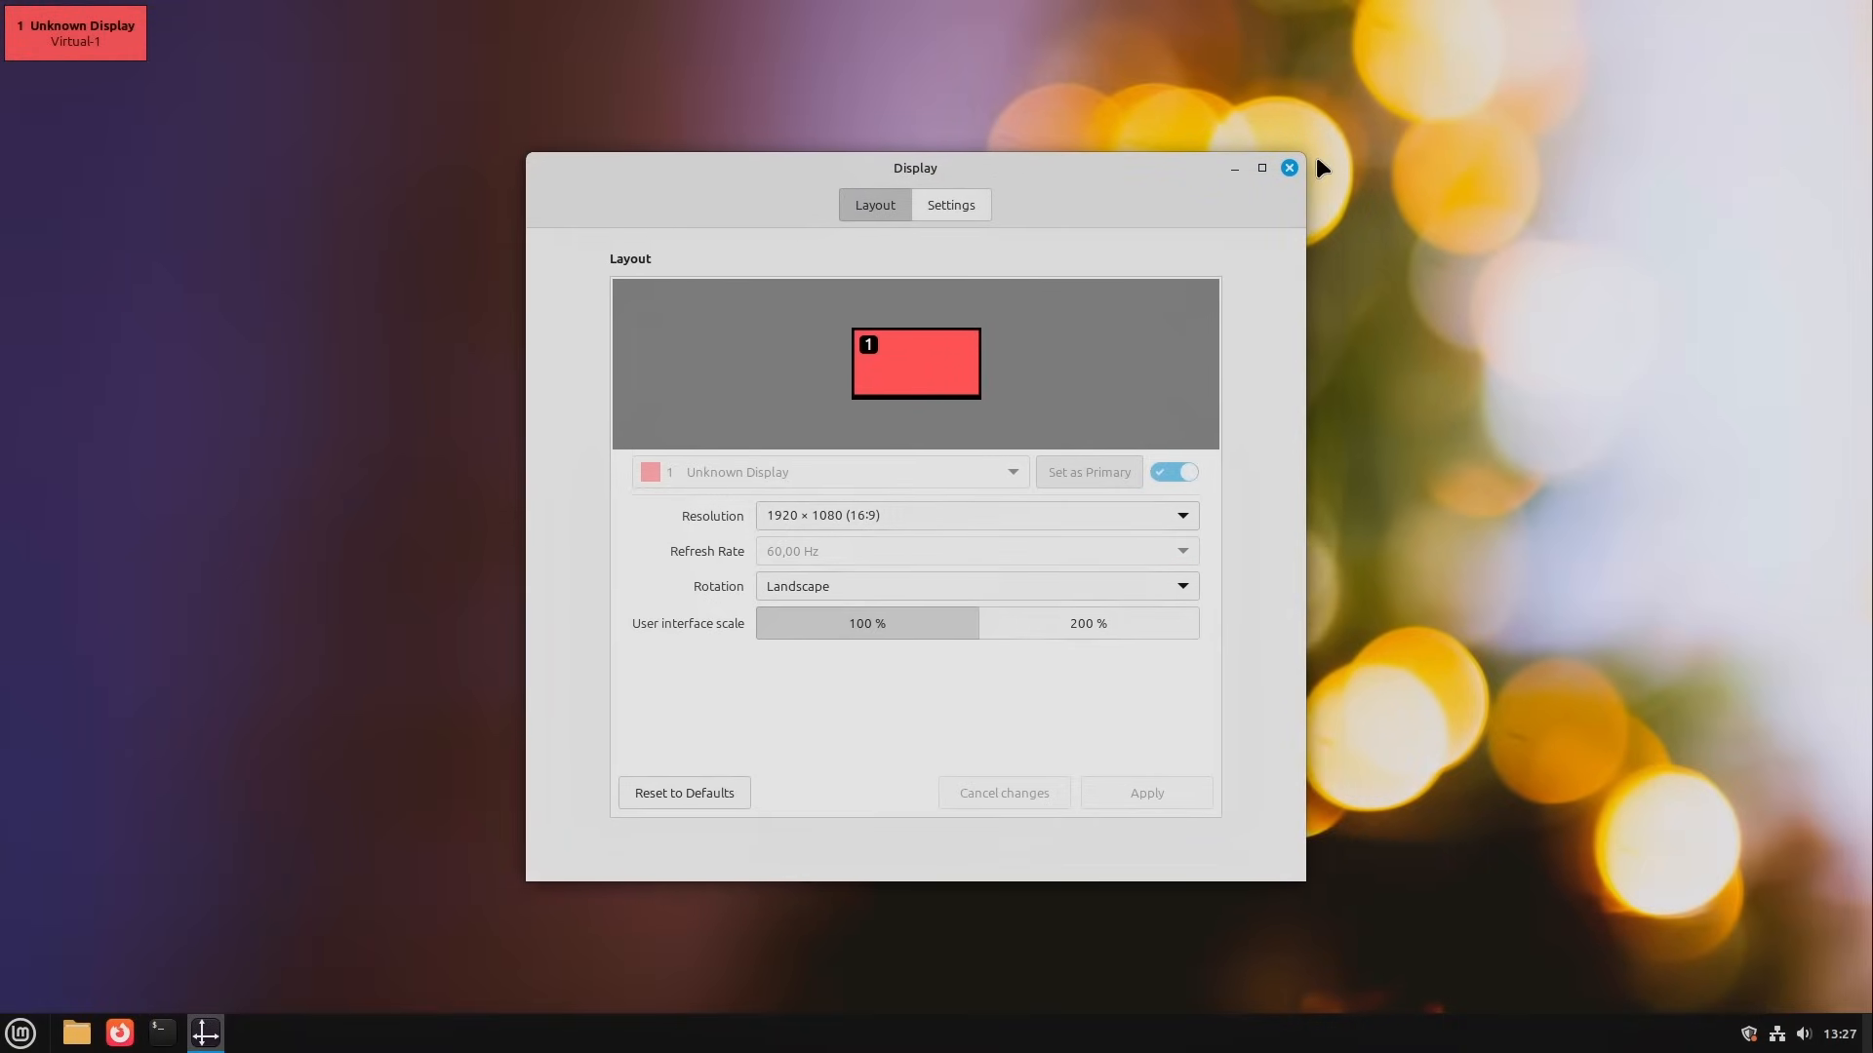
pyautogui.click(1288, 168)
# Step: Check the panel's calendar pop-up and dismiss it
pyautogui.click(1838, 1034)
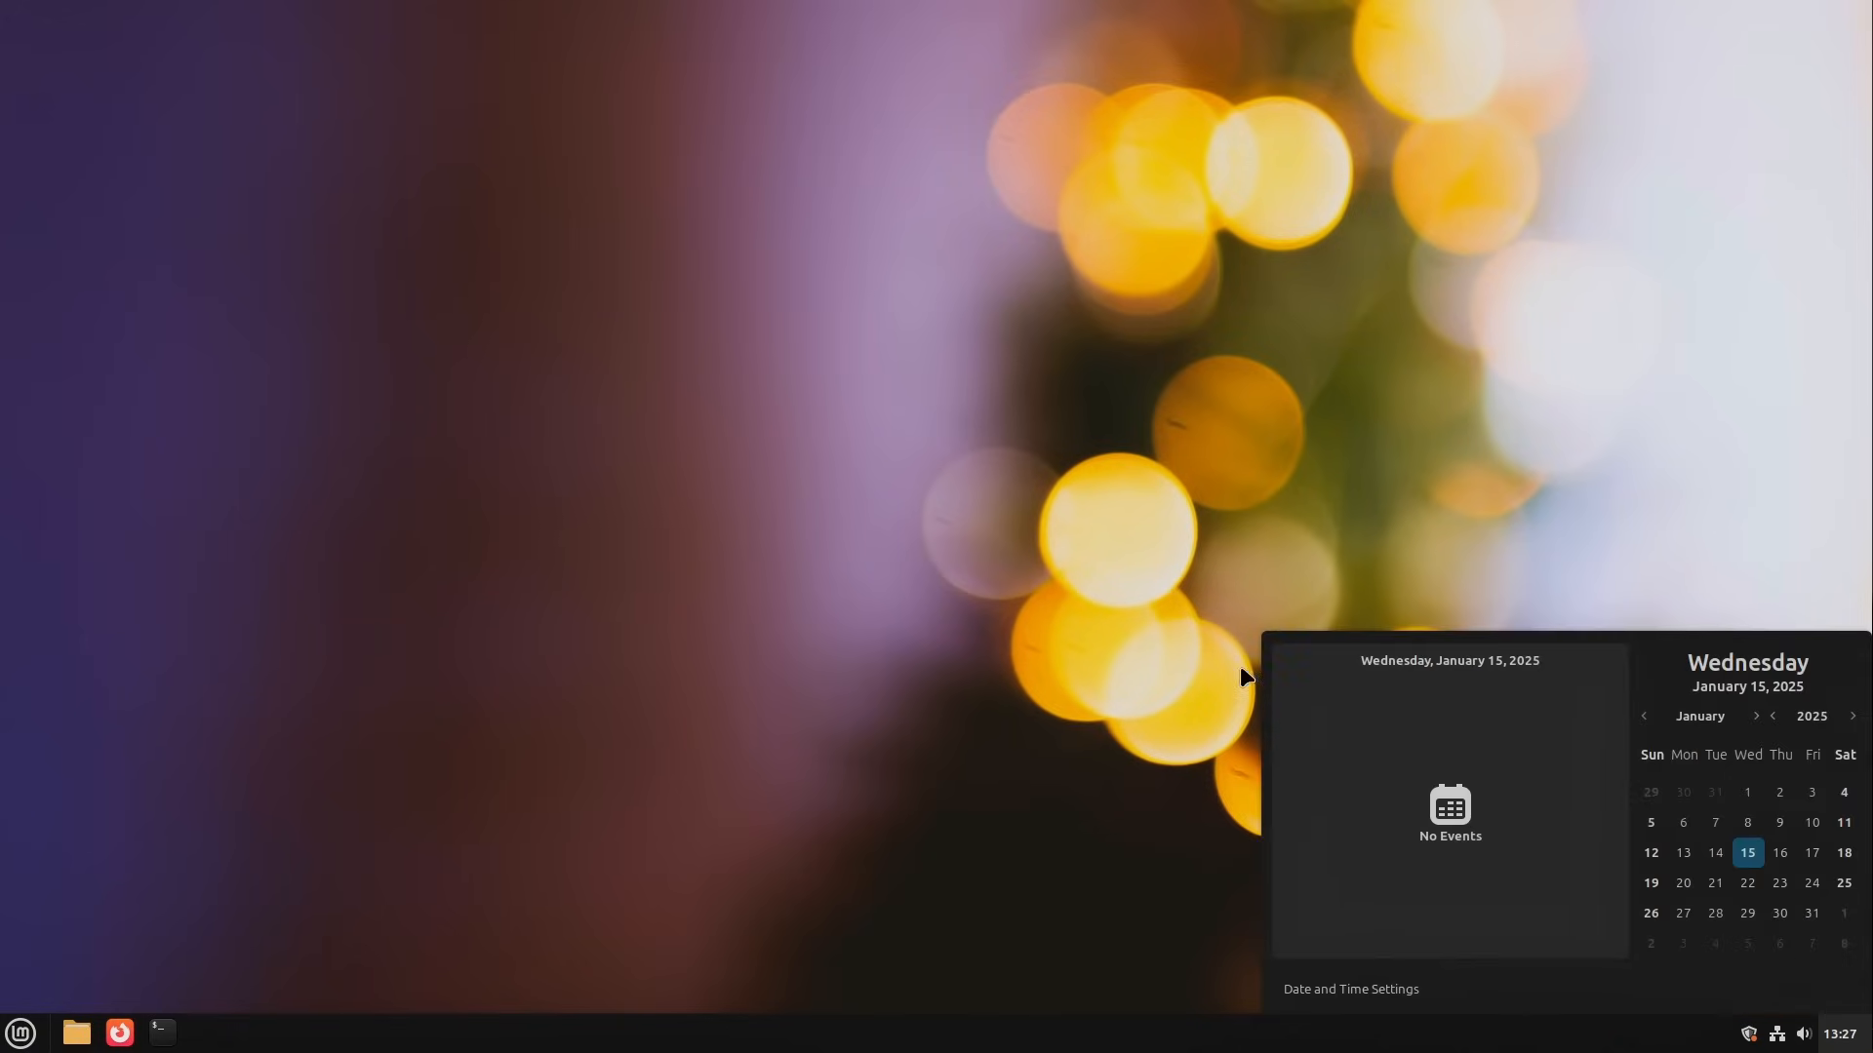
pyautogui.click(806, 630)
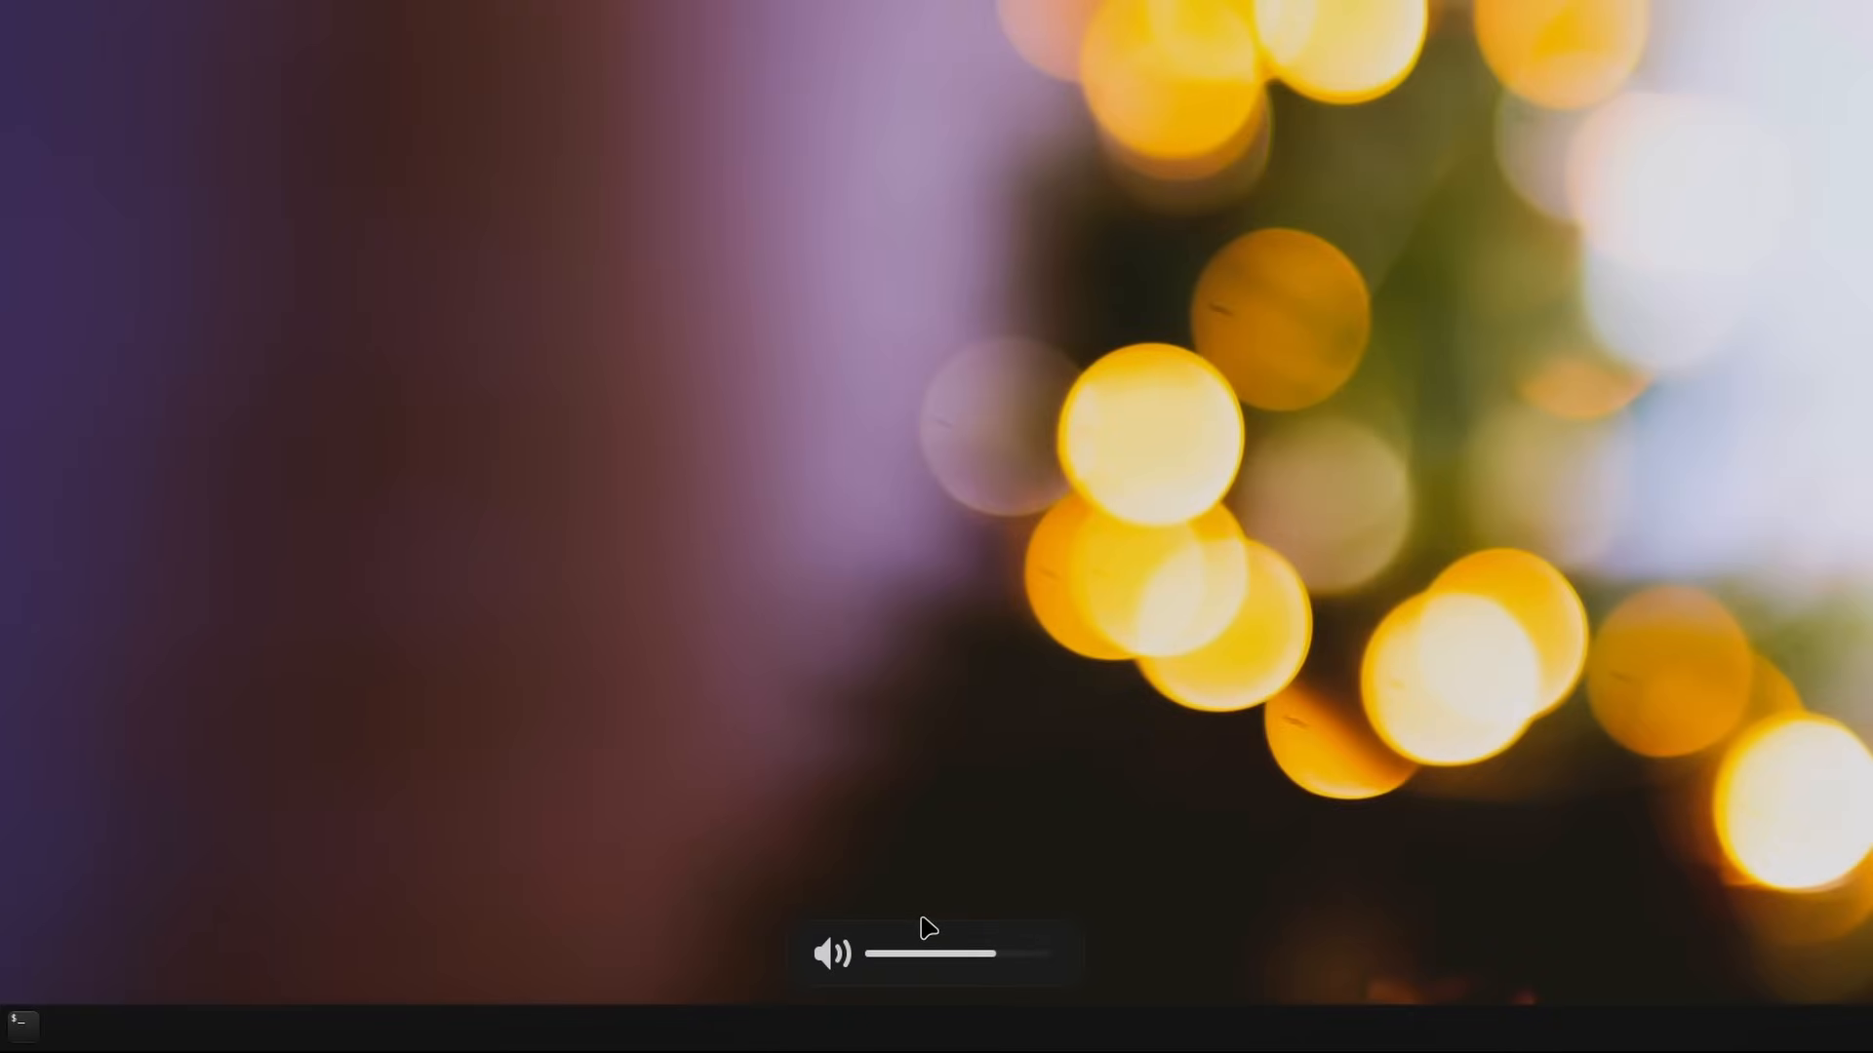
# Step: Lower the sound volume by four steps and raise it by one to show the on-screen volume indicator
pyautogui.press('XF86AudioLowerVolume')
pyautogui.press('XF86AudioLowerVolume')
pyautogui.press('XF86AudioLowerVolume')
pyautogui.press('XF86AudioLowerVolume')
pyautogui.press('XF86AudioLowerVolume')
pyautogui.press('XF86AudioLowerVolume')
pyautogui.press('XF86AudioLowerVolume')
pyautogui.press('XF86AudioRaiseVolume')
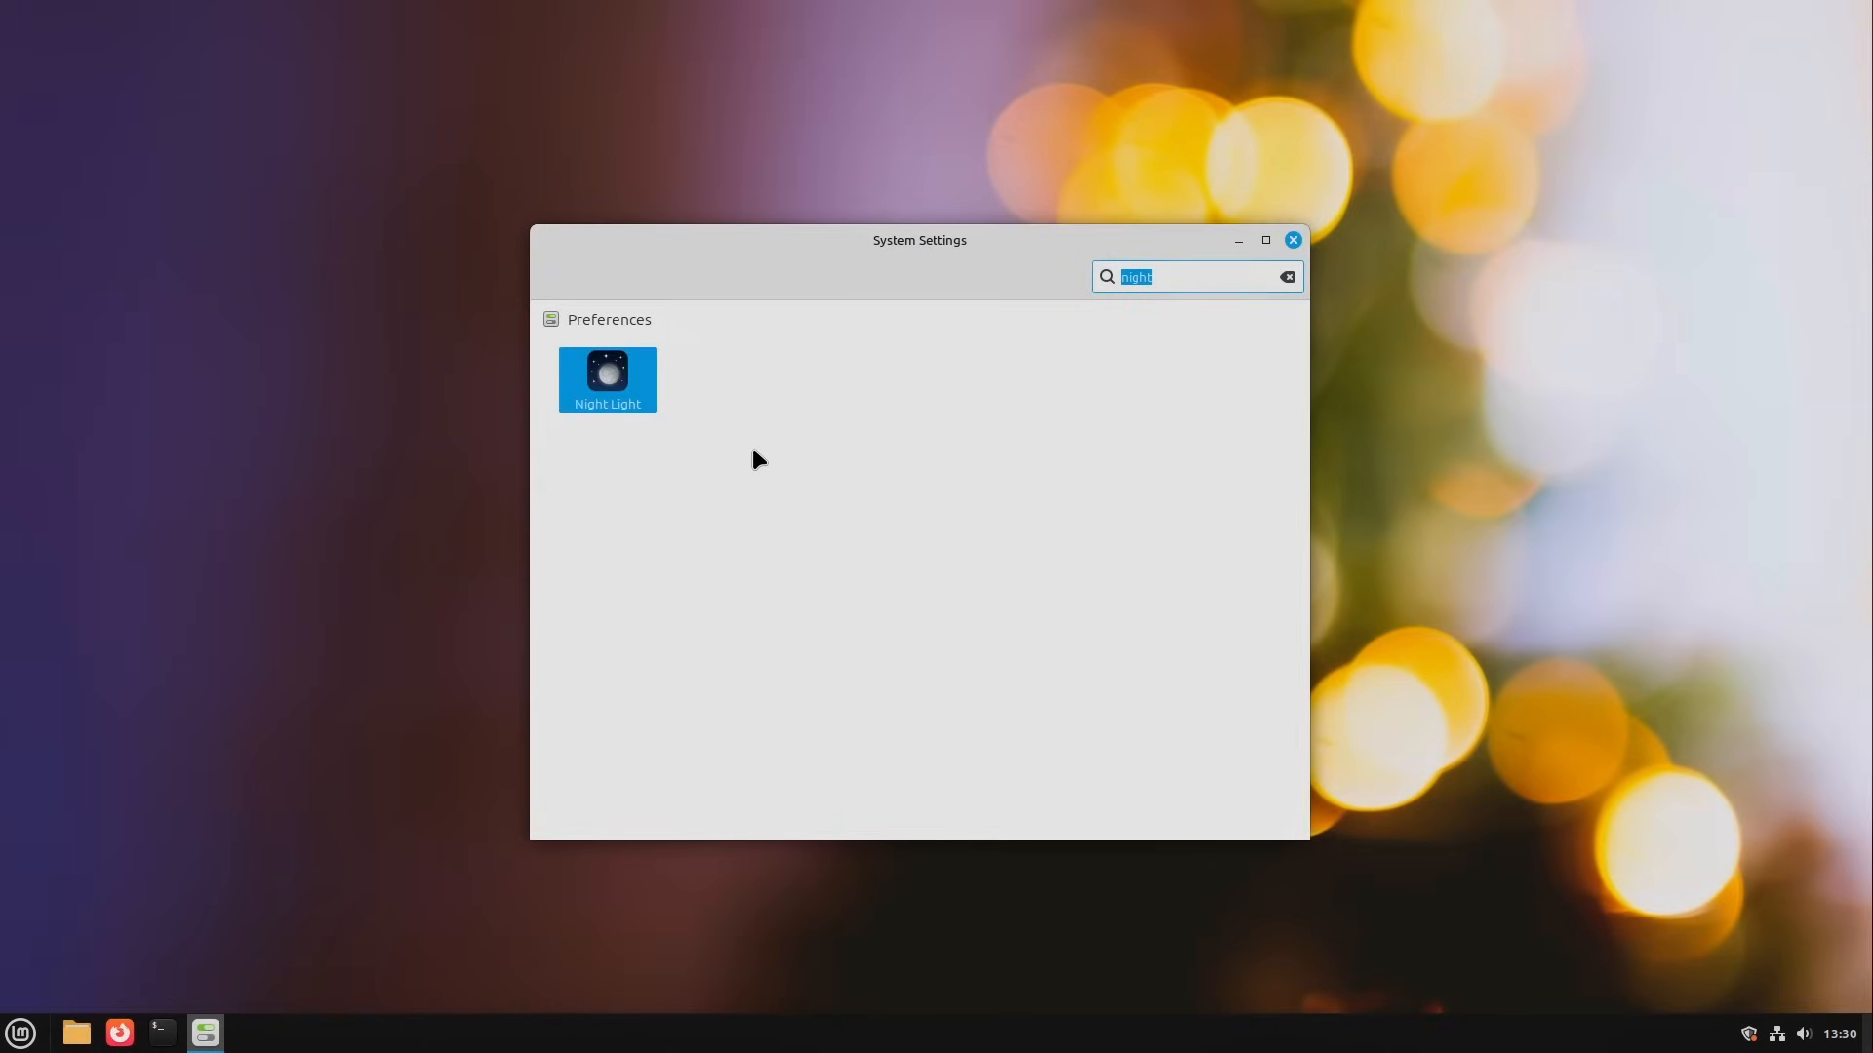
# Step: Bring up the Night Light settings and reposition their window
pyautogui.click(624, 395)
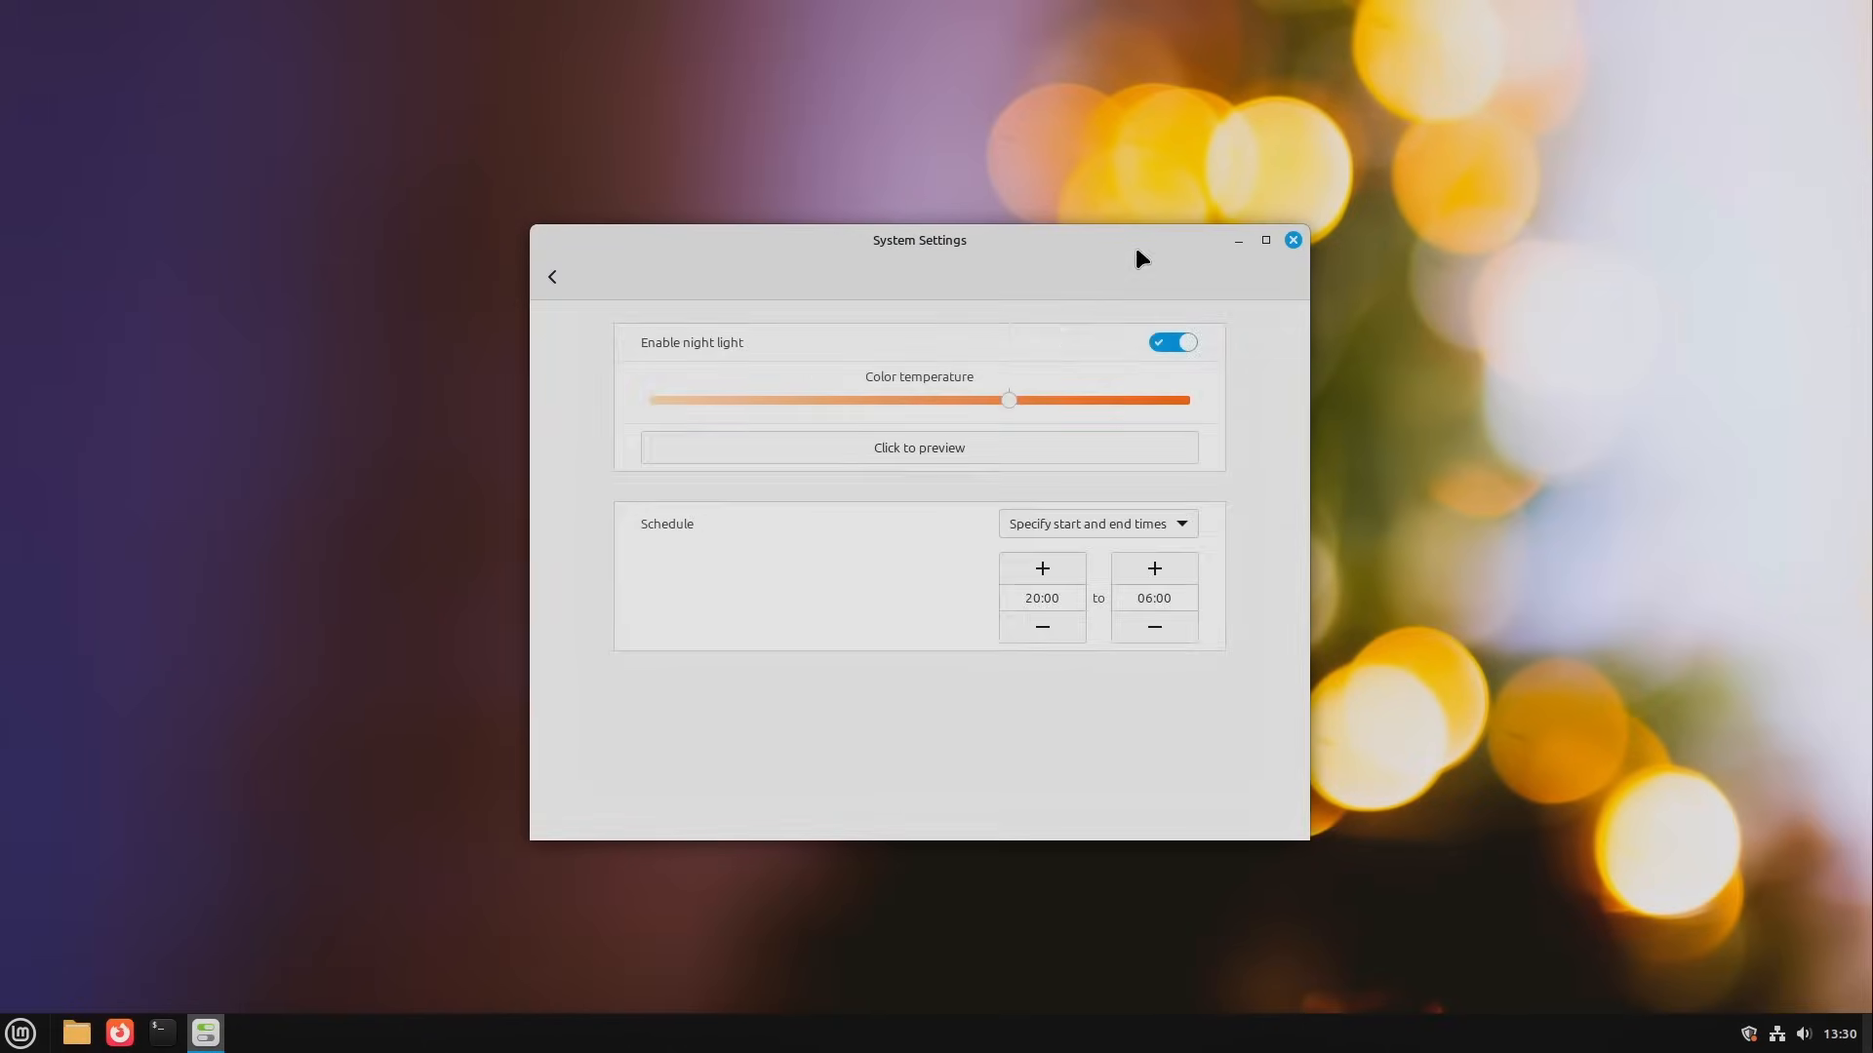
pyautogui.moveTo(970, 110); pyautogui.dragTo(962, 112)
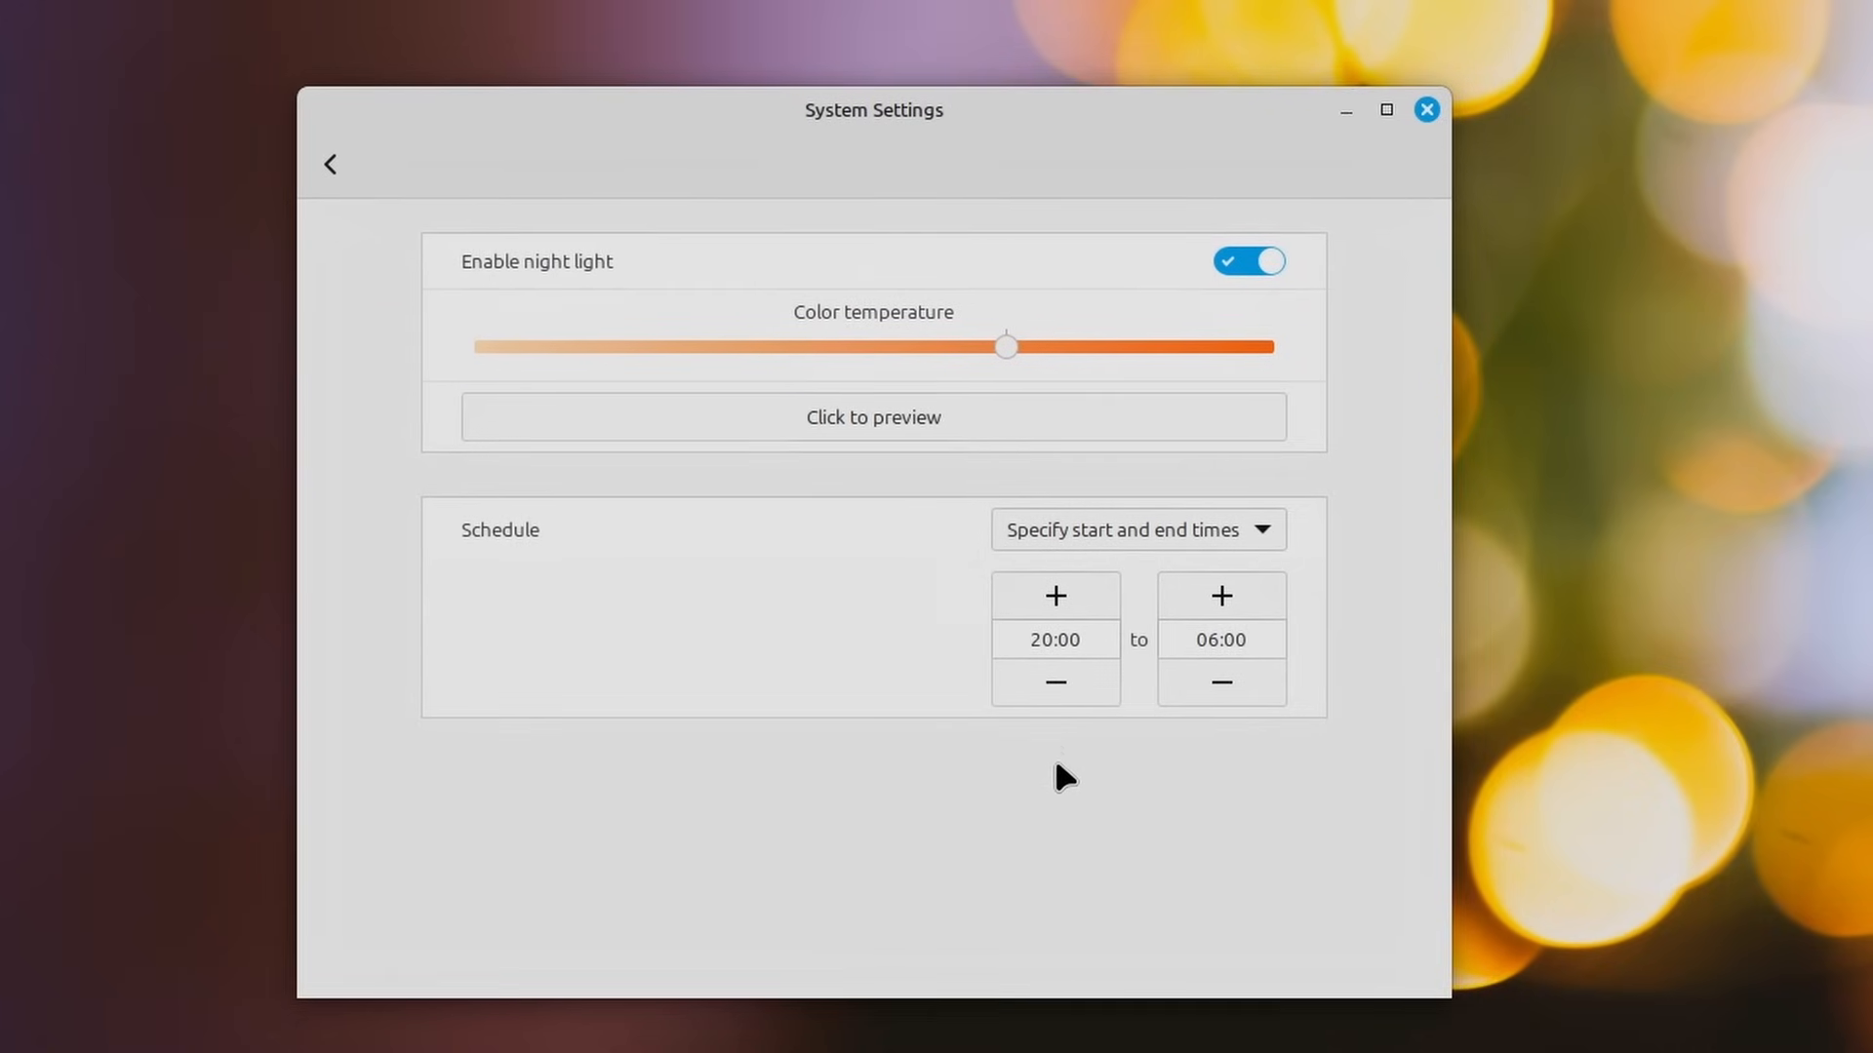
pyautogui.moveTo(973, 129); pyautogui.dragTo(970, 131)
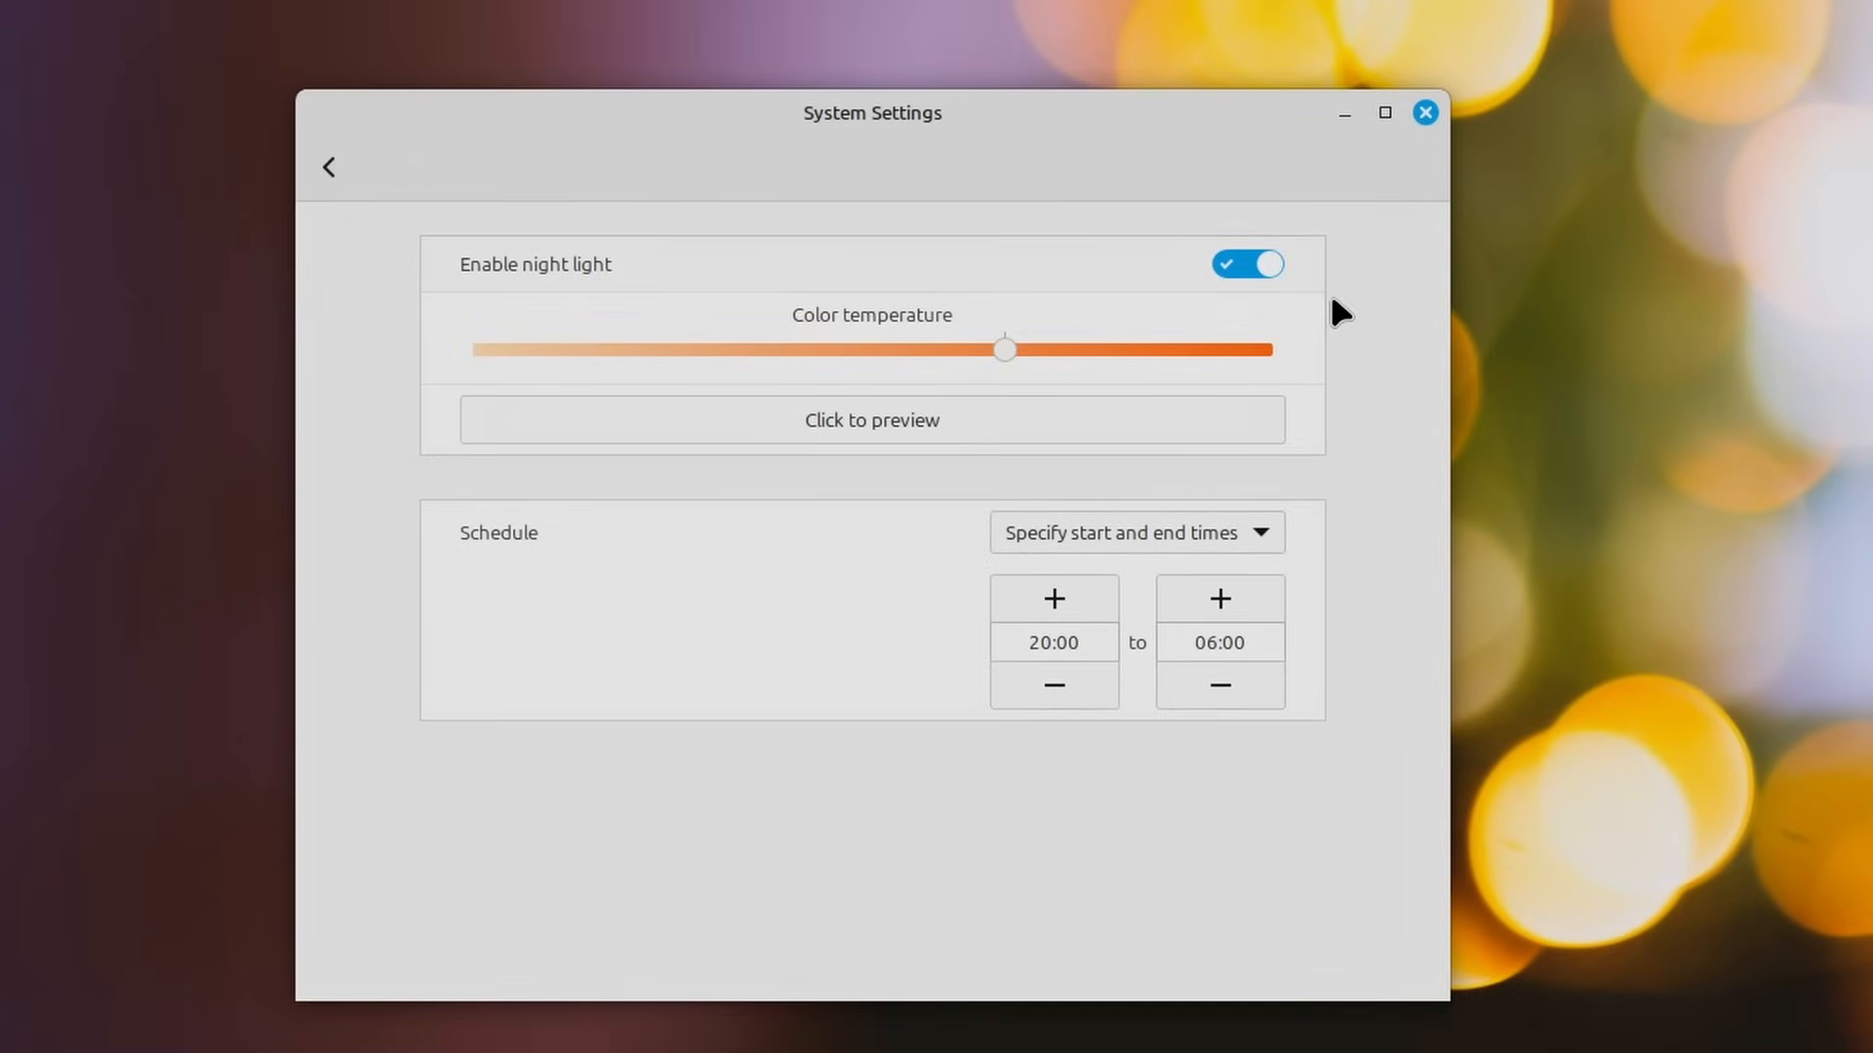
# Step: Switch night light off and on, and try previewing a warmer color temperature
pyautogui.click(1262, 261)
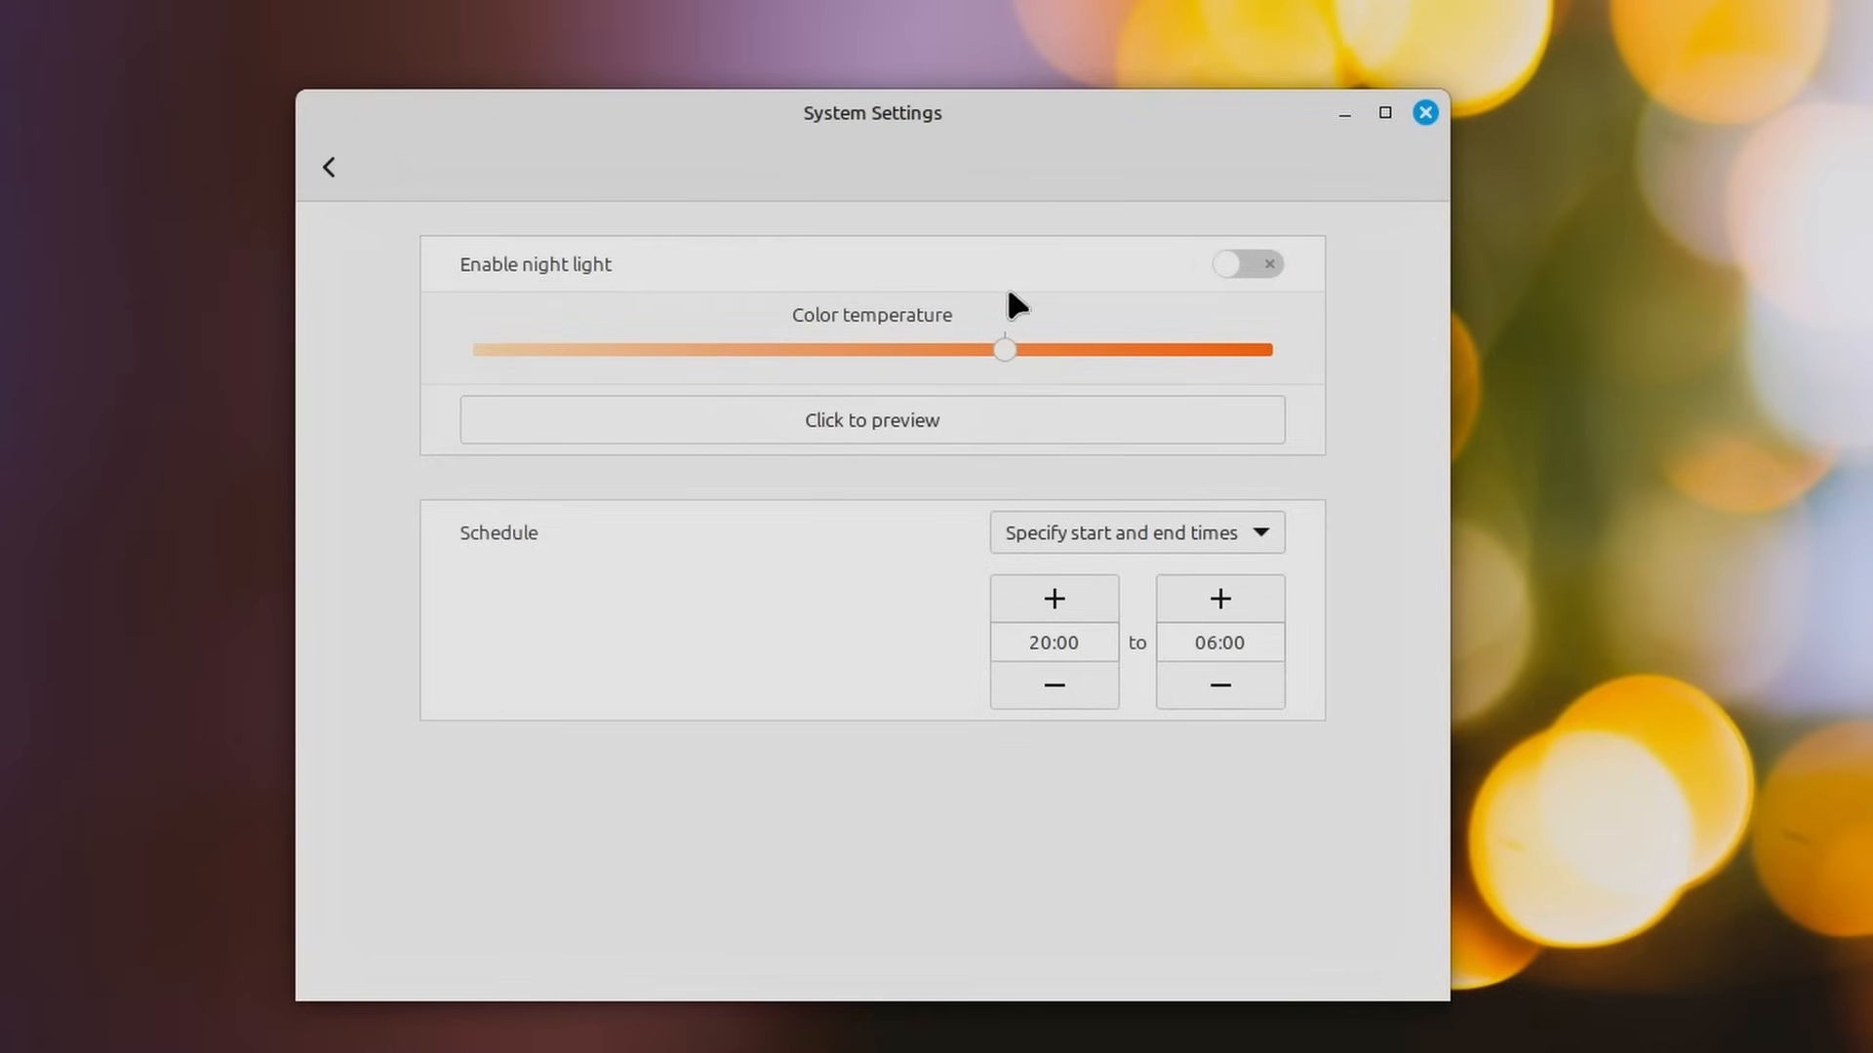
pyautogui.moveTo(959, 141); pyautogui.dragTo(976, 124)
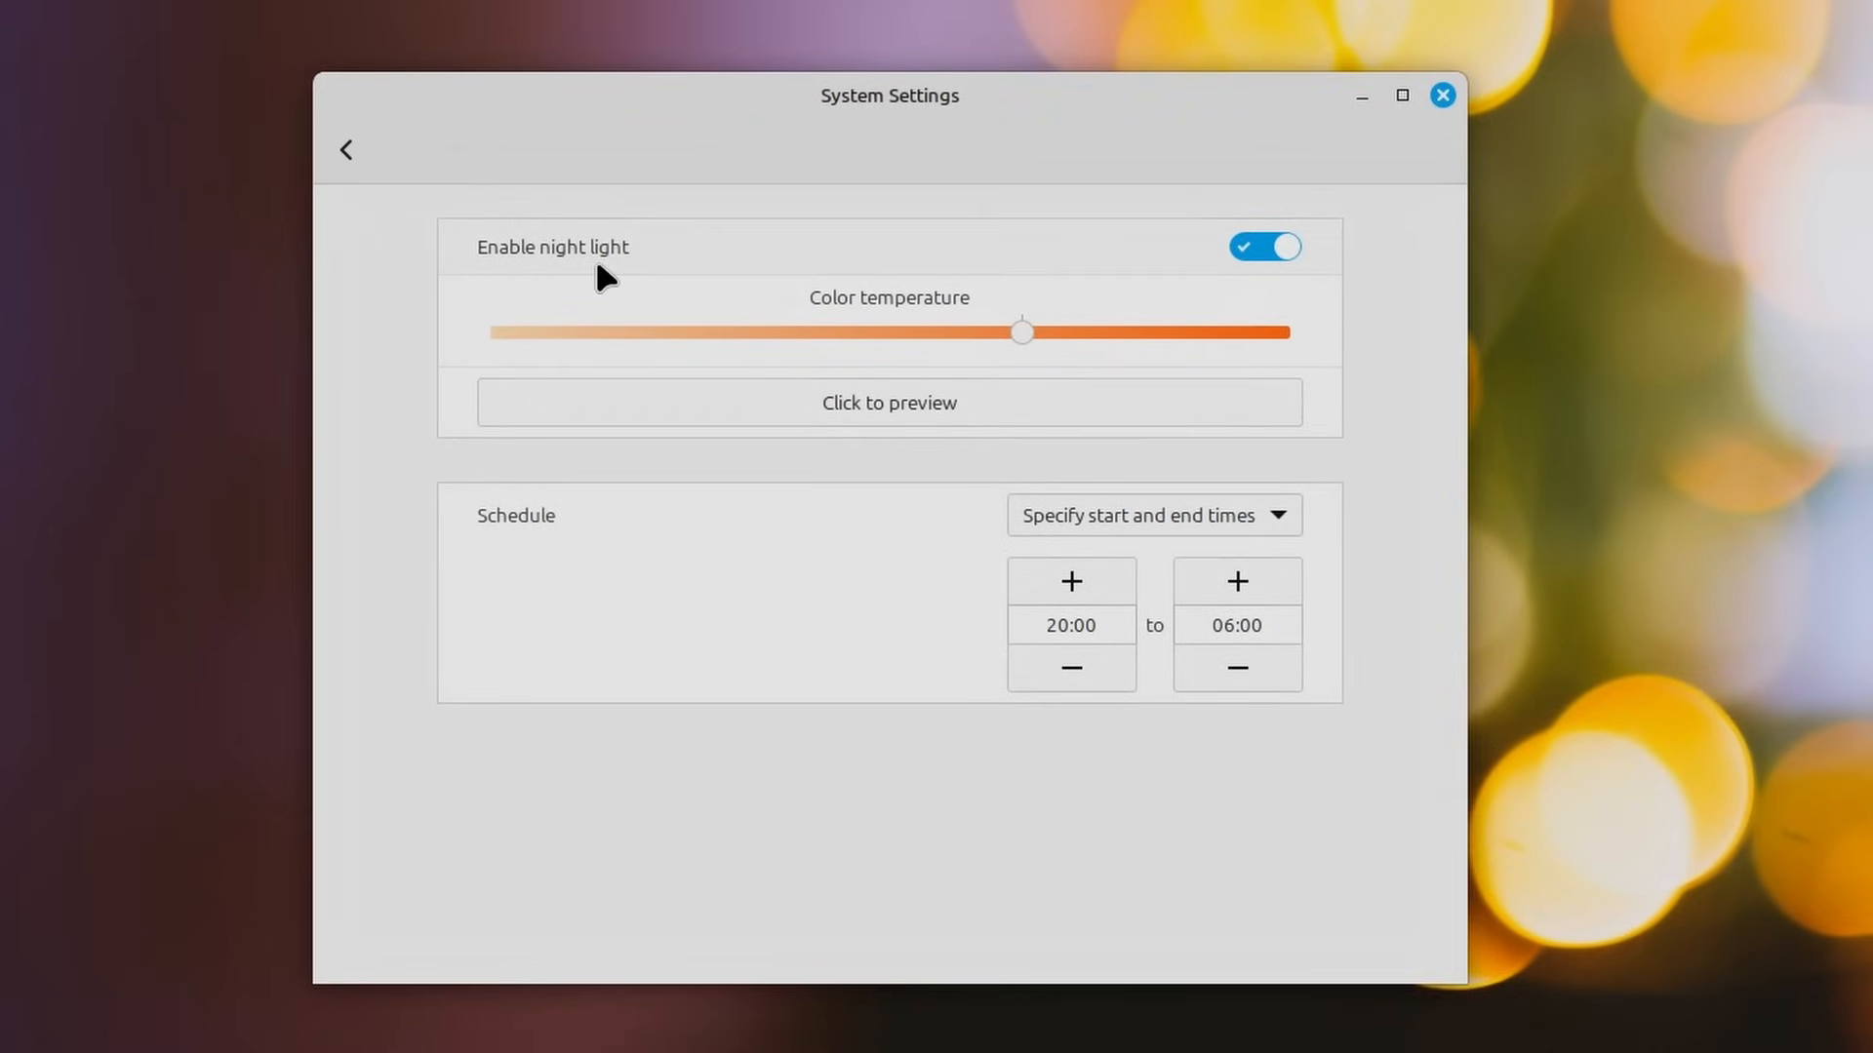
pyautogui.moveTo(1017, 330); pyautogui.dragTo(1044, 340)
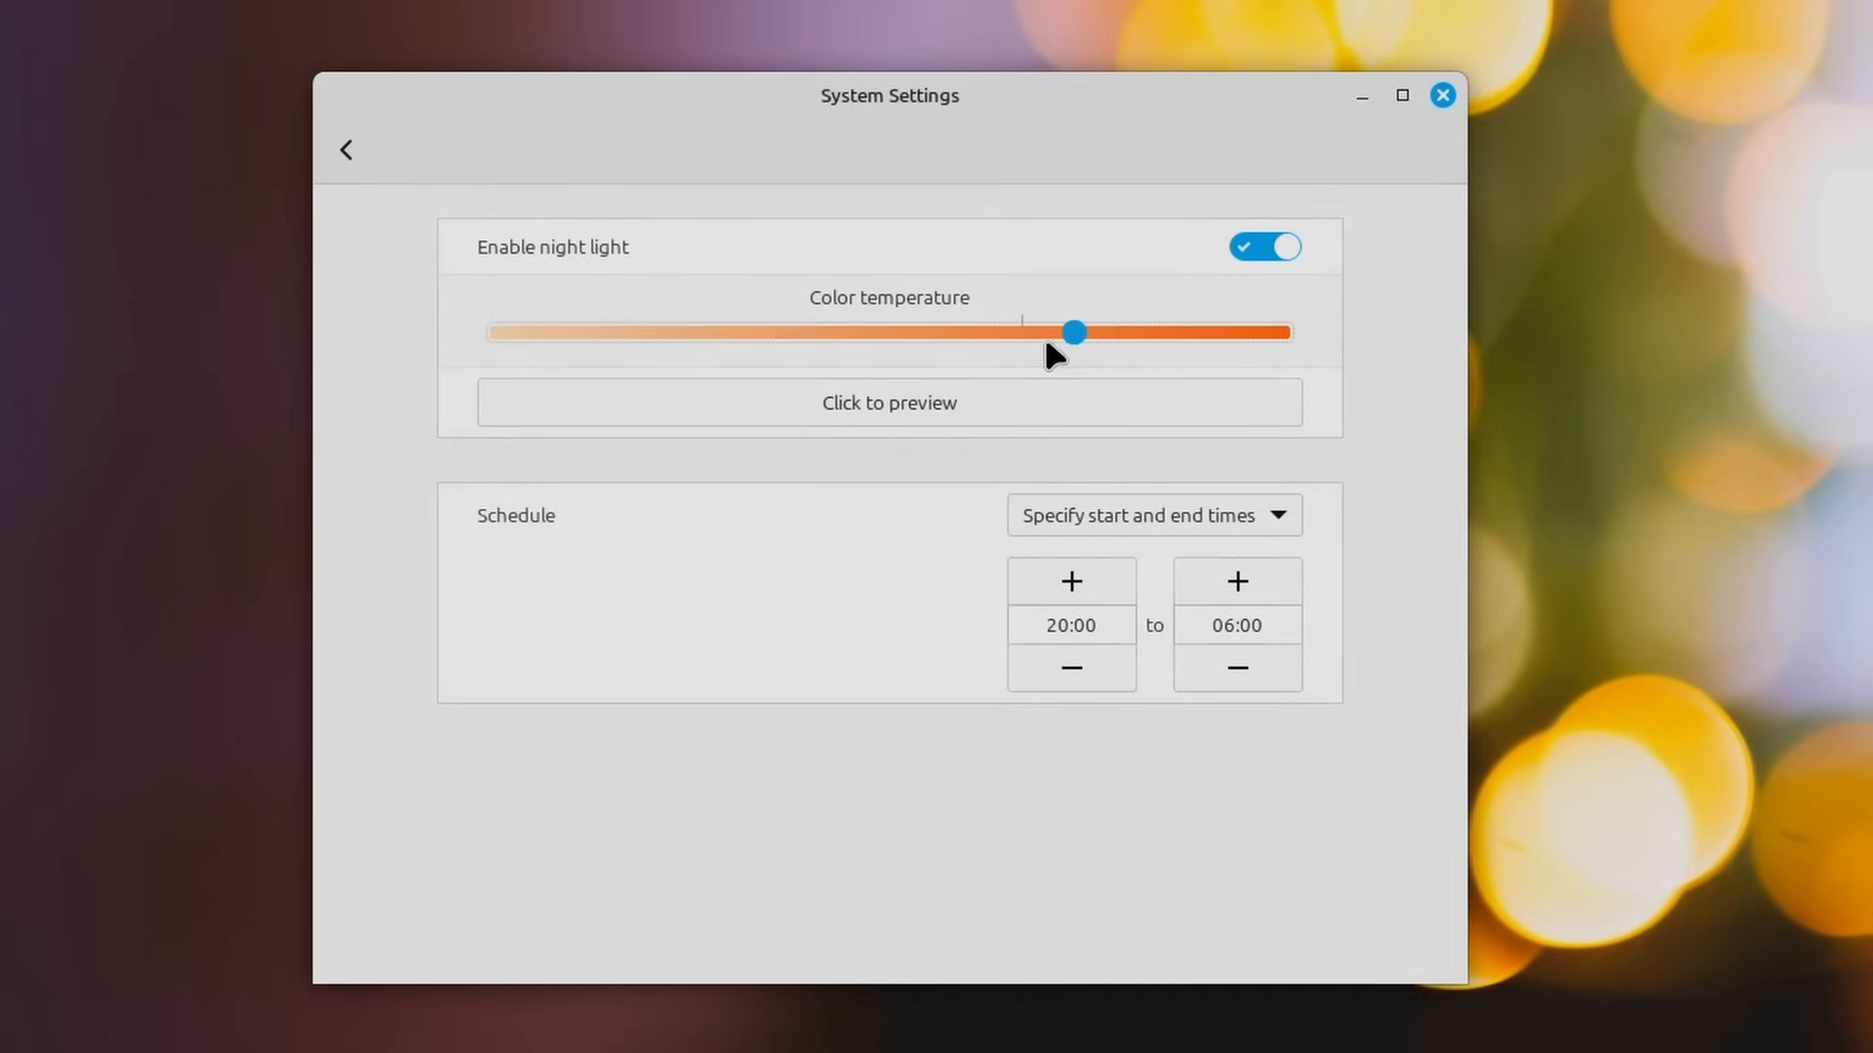
pyautogui.click(977, 401)
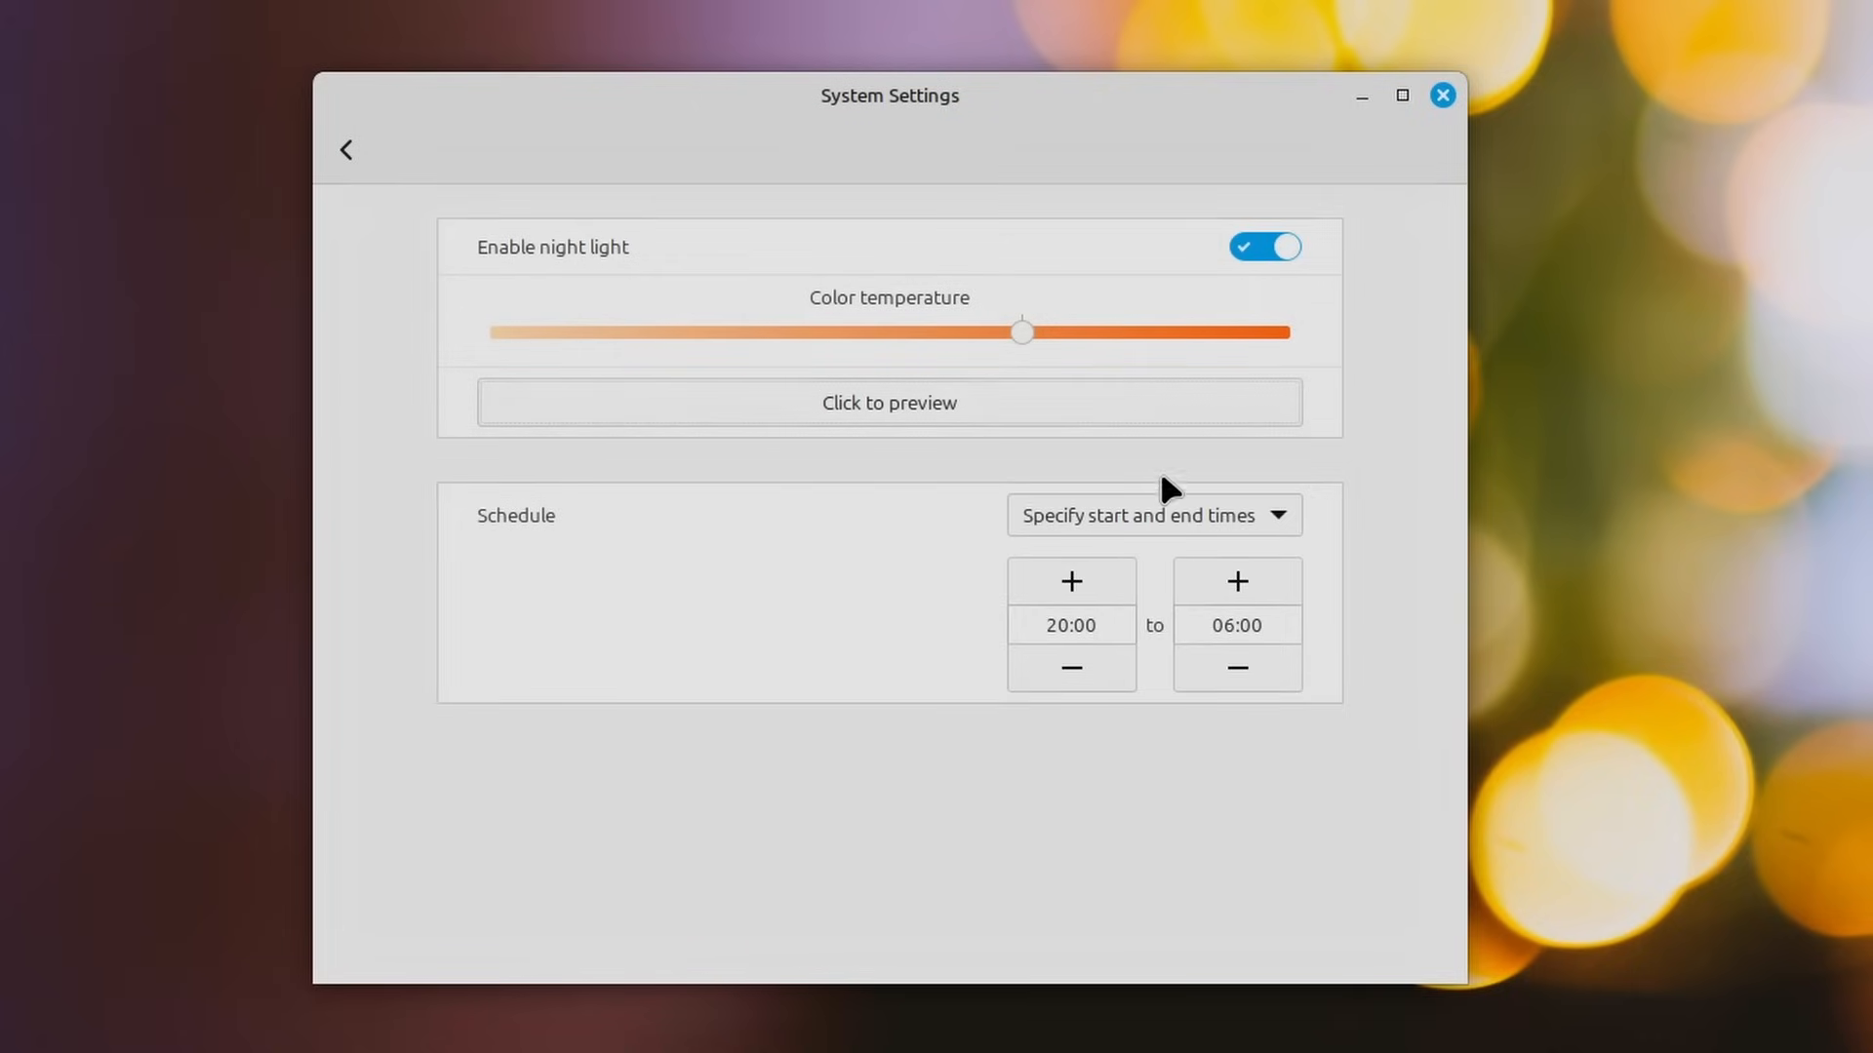
# Step: Set the night light schedule to Automatic
pyautogui.click(1195, 503)
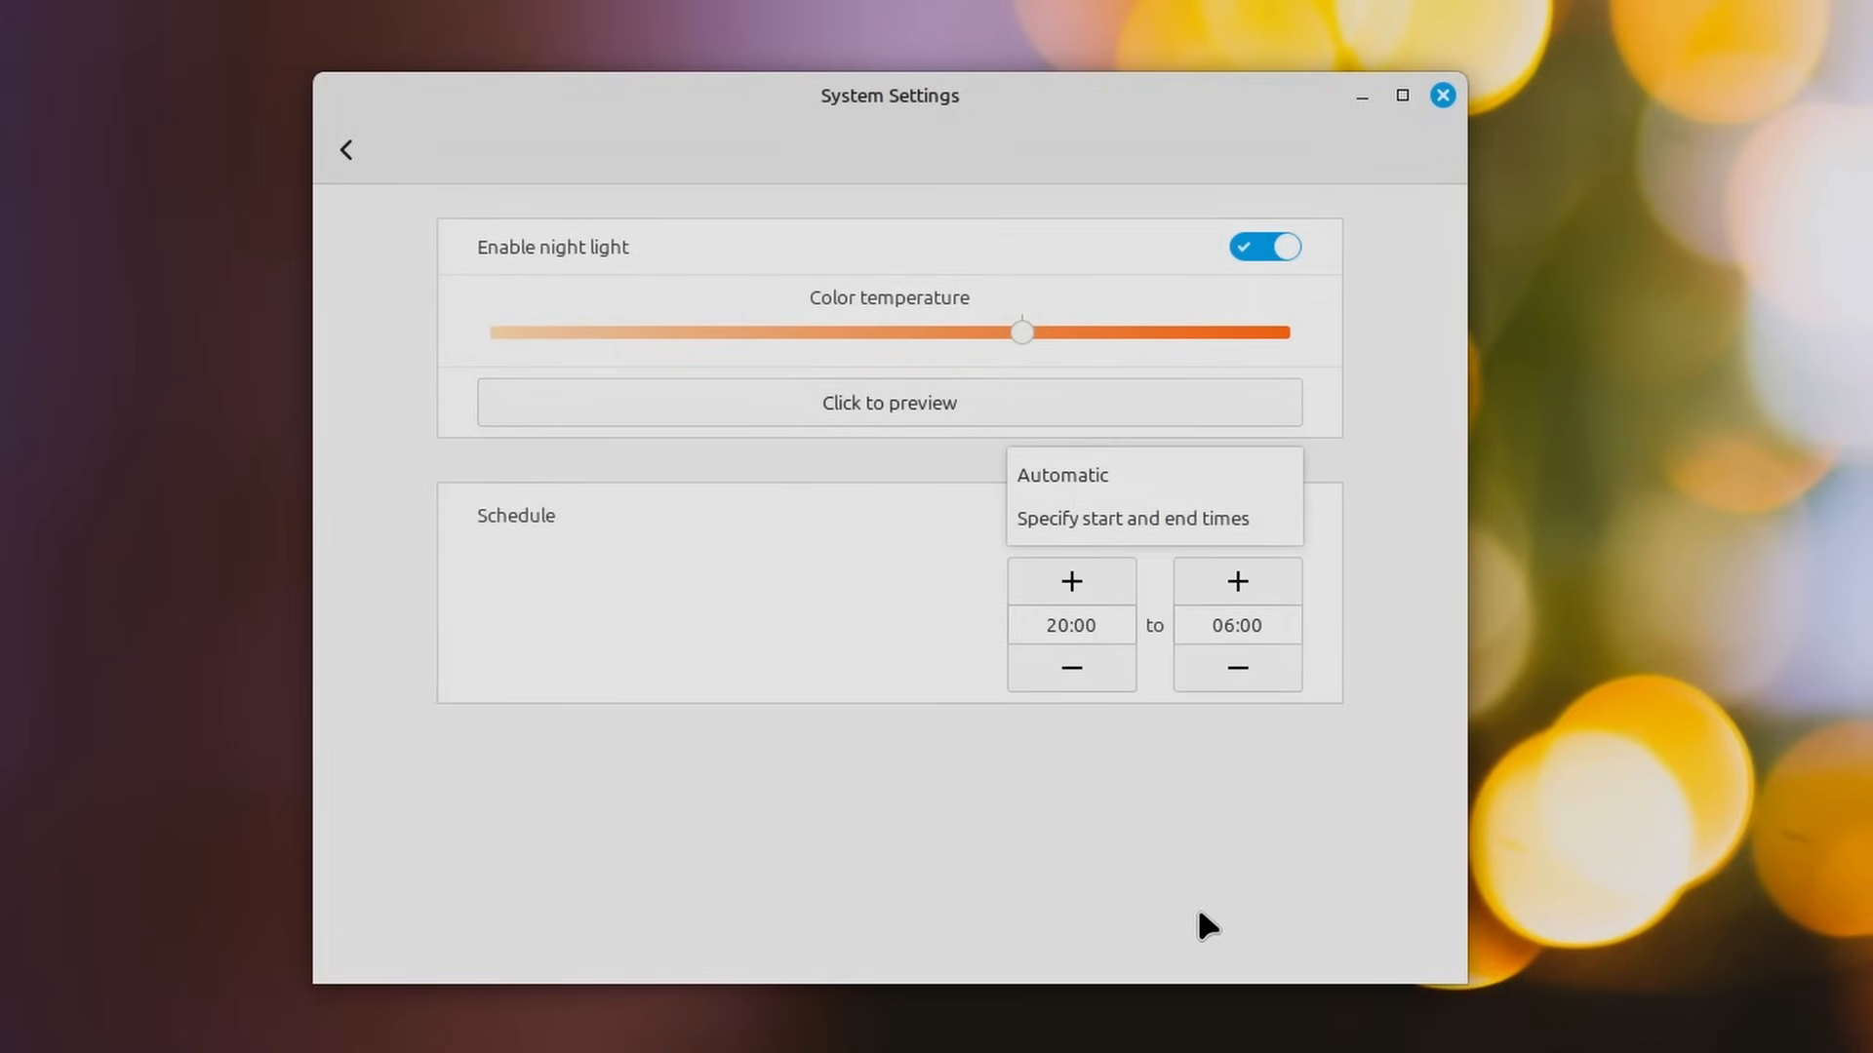
pyautogui.click(1199, 910)
pyautogui.click(1158, 516)
pyautogui.click(1120, 478)
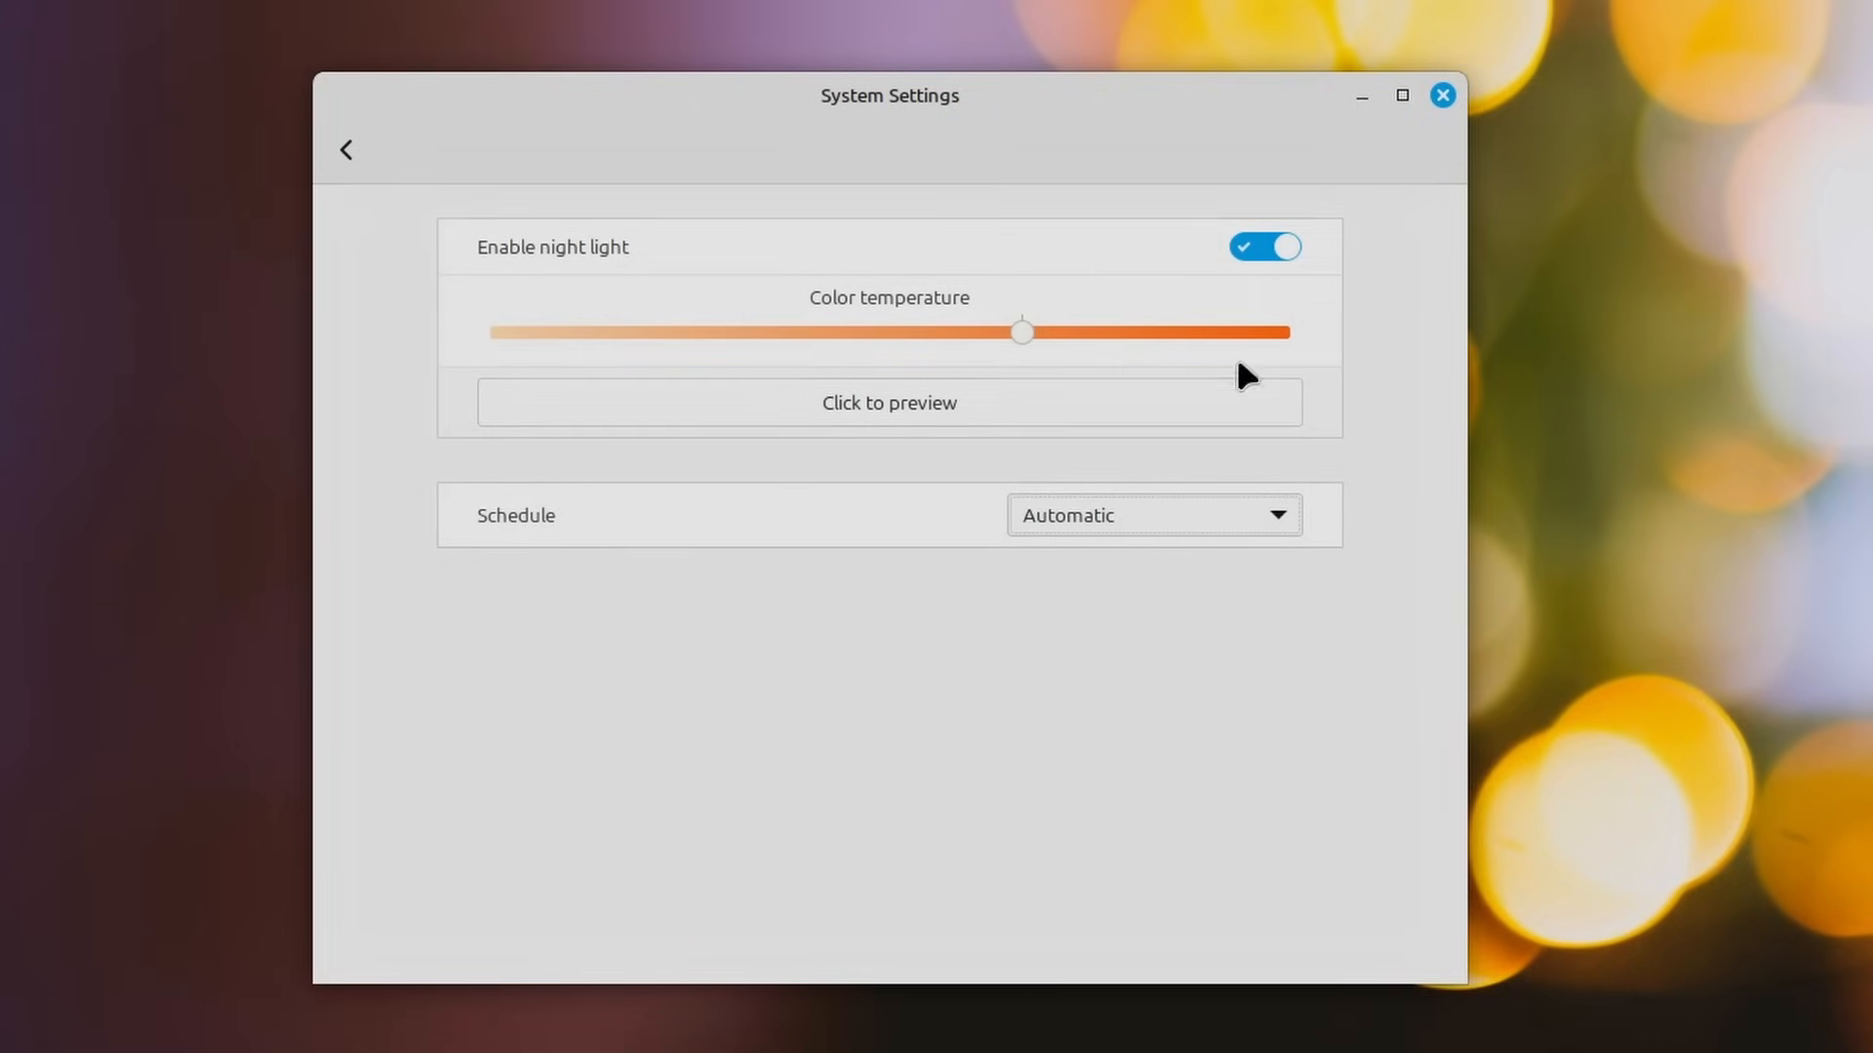
# Step: Look at the date and events pop-up beside the Night Light settings and dismiss it
pyautogui.click(1808, 1043)
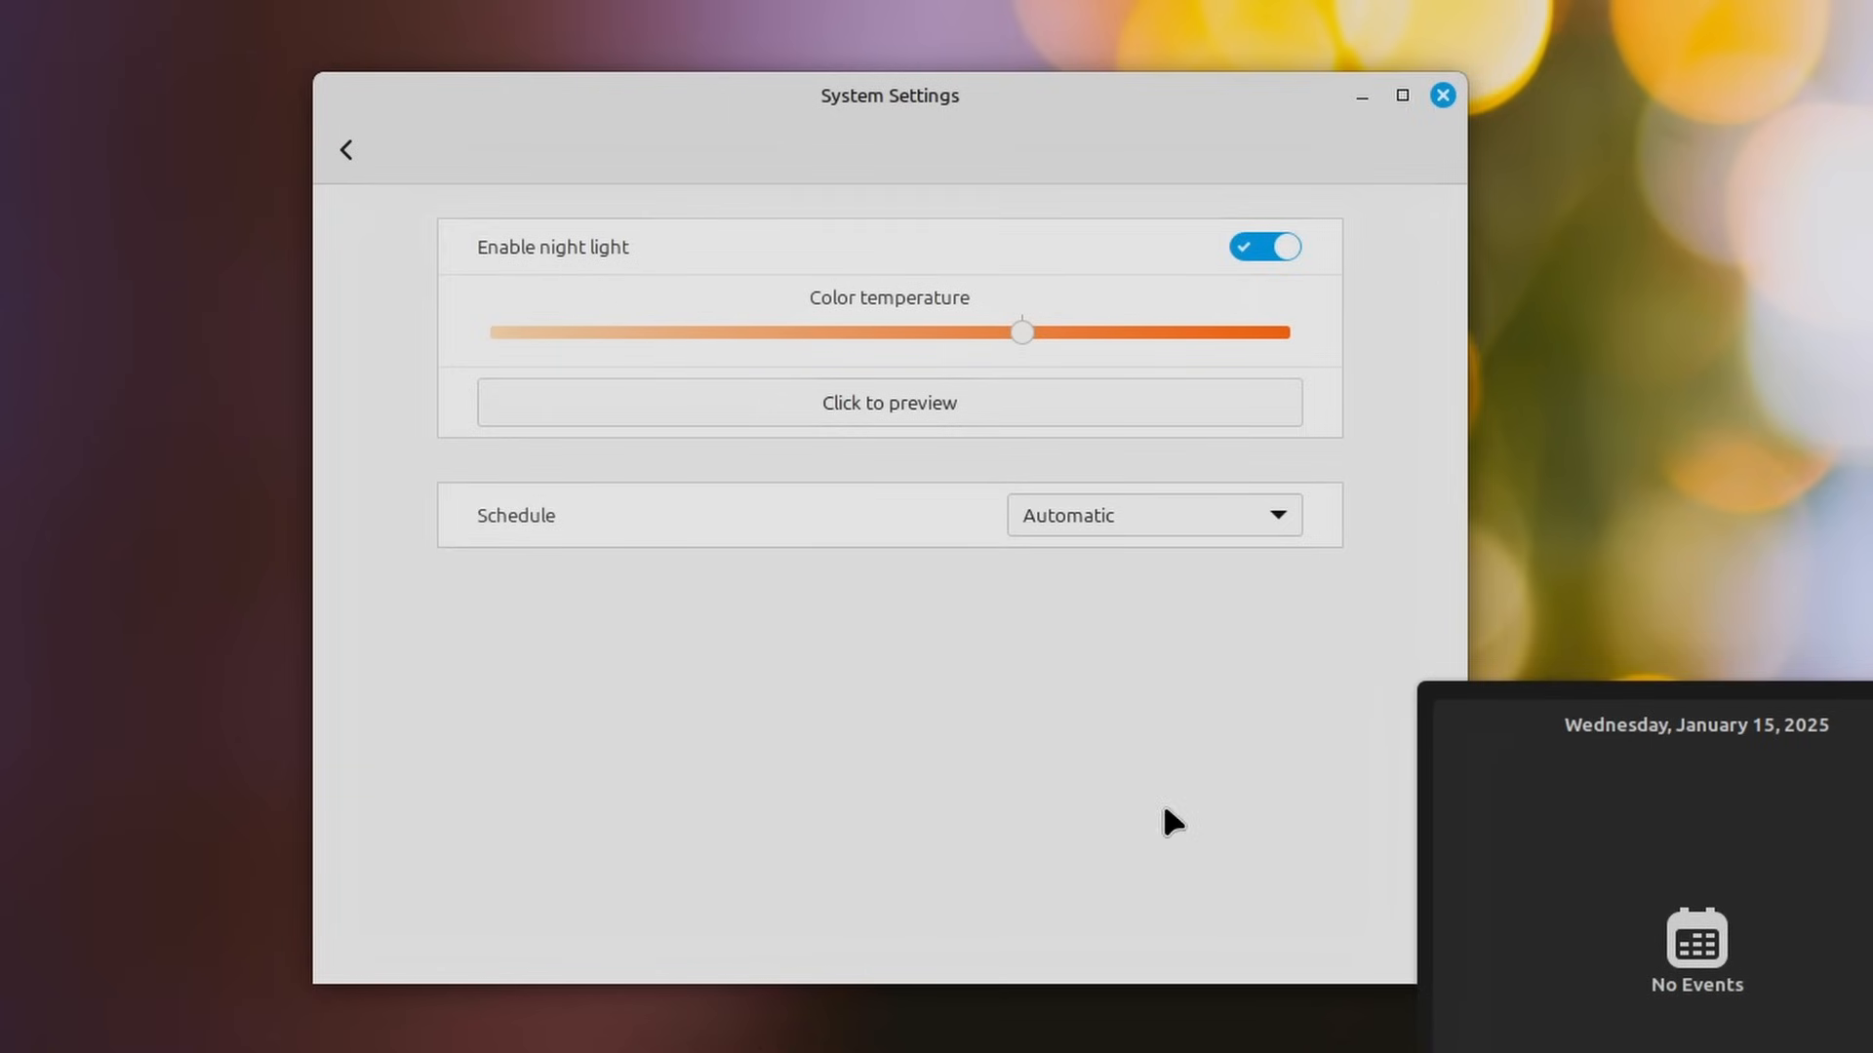
pyautogui.click(715, 613)
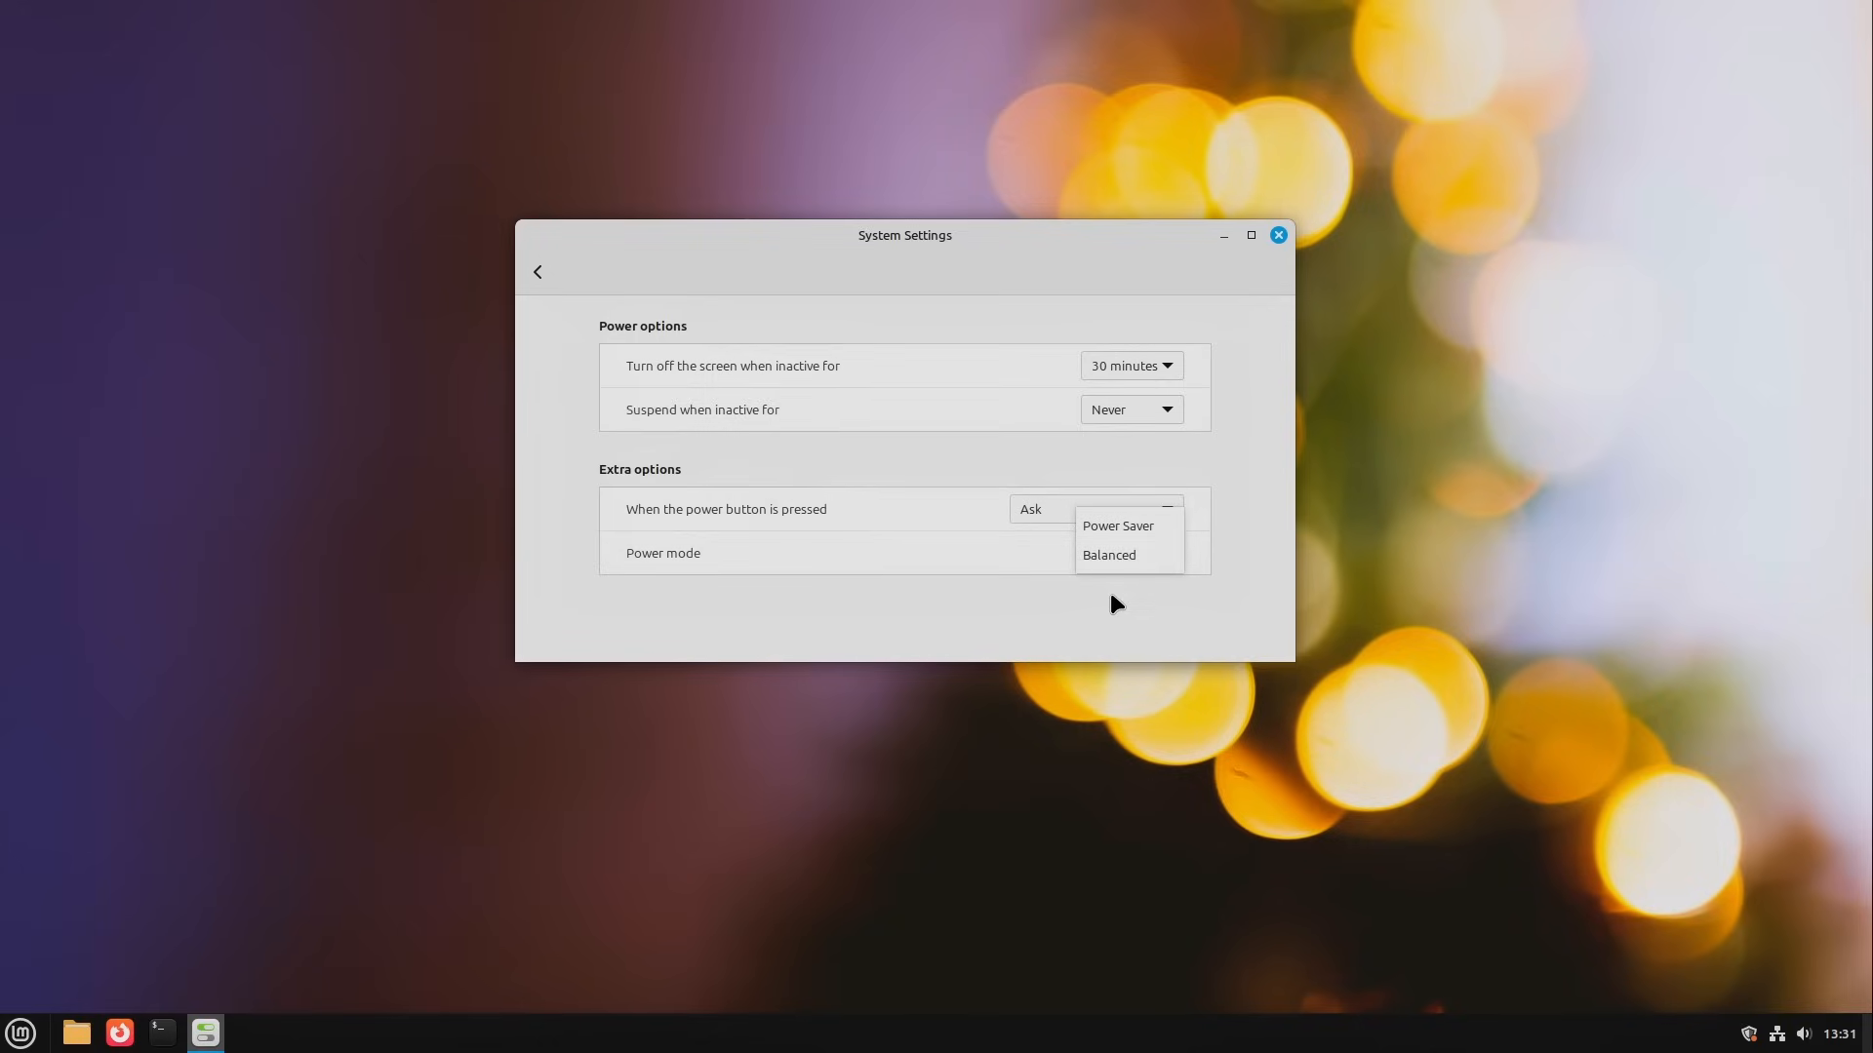
# Step: Choose the Balanced power mode in the power settings
pyautogui.click(1147, 563)
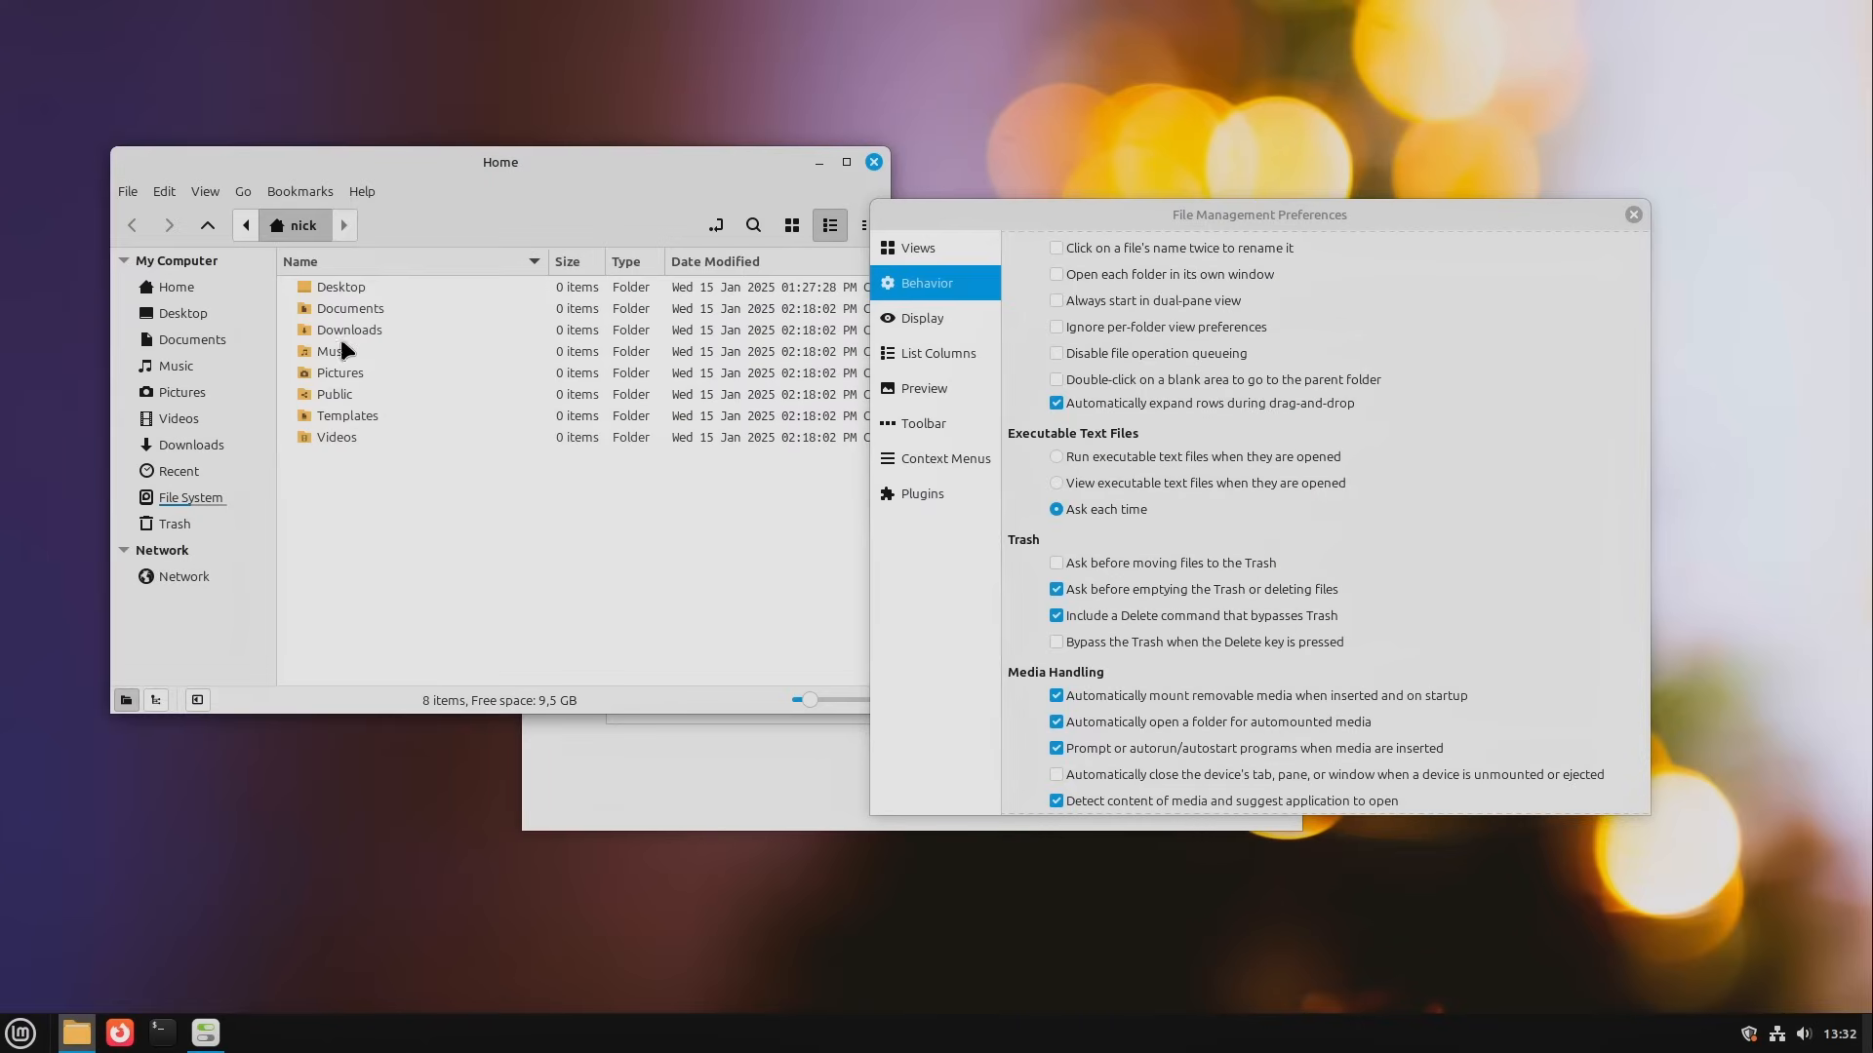
# Step: Turn off automatic row expansion during drag-and-drop and test it with the Videos folder in Home
pyautogui.click(1166, 401)
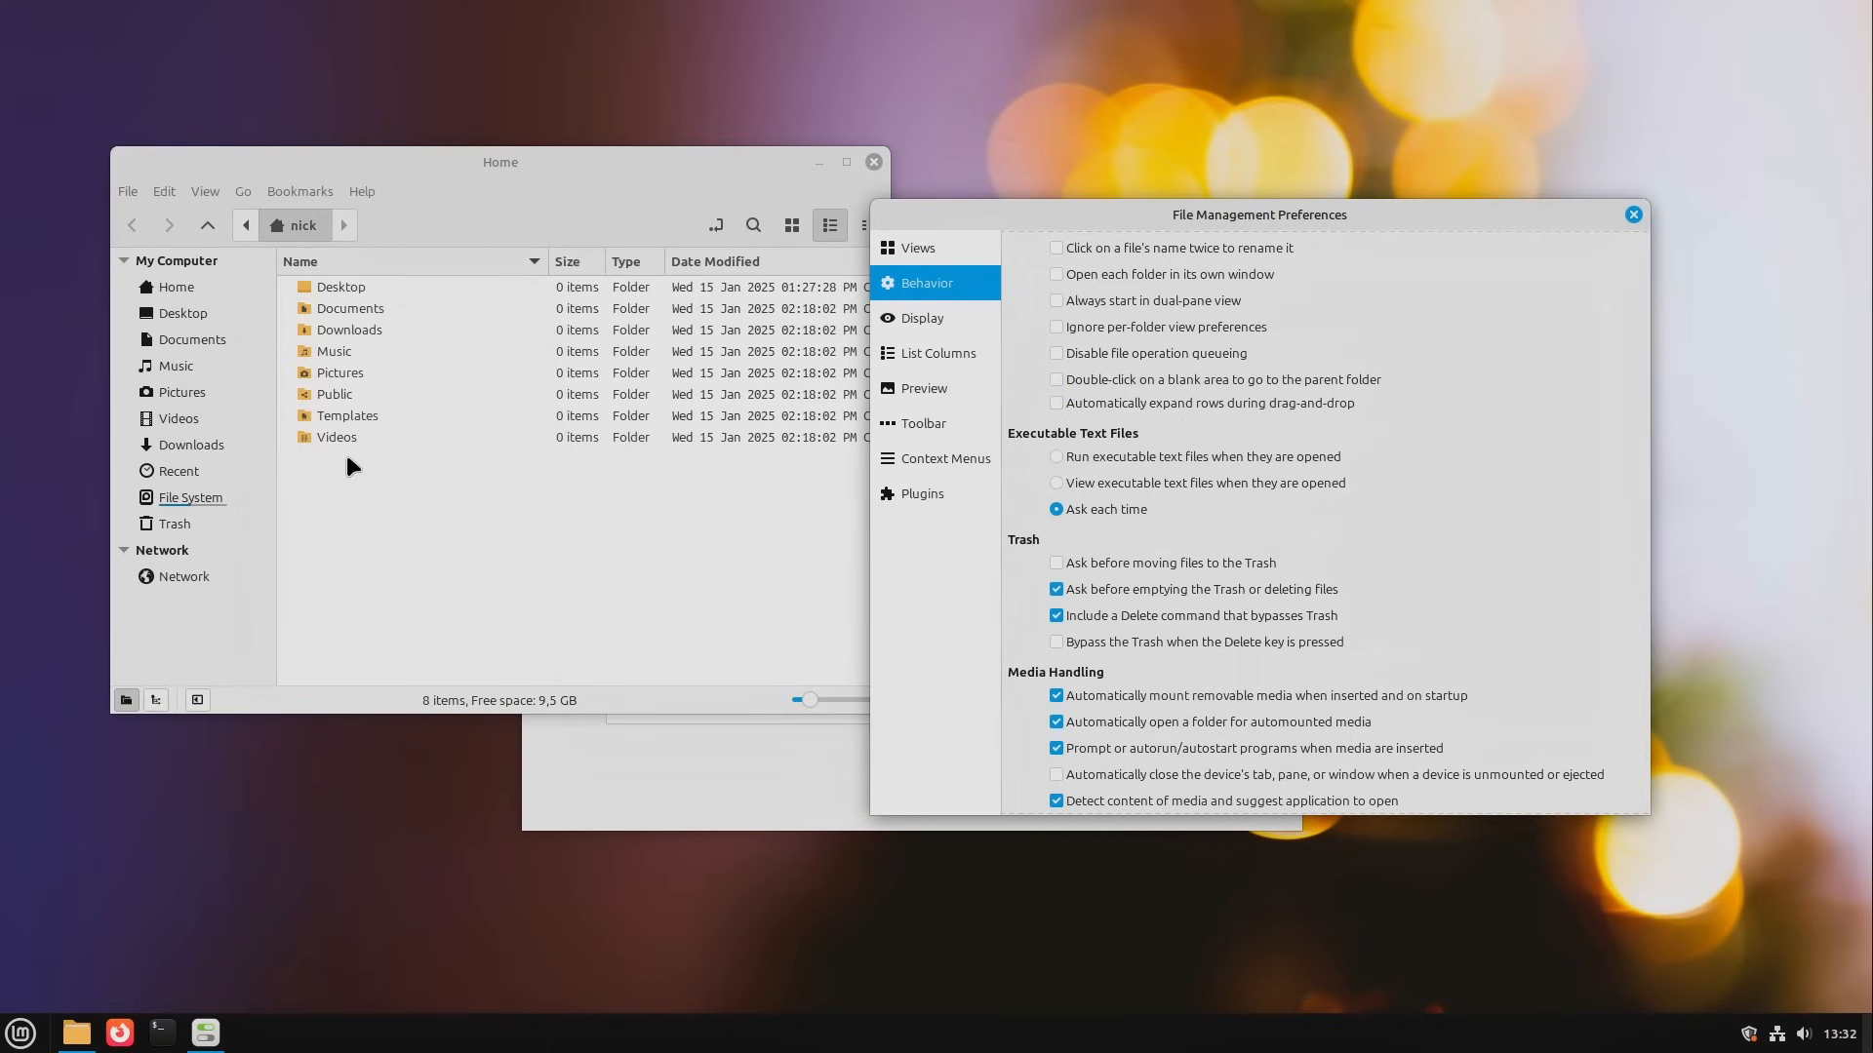
pyautogui.moveTo(332, 441)
pyautogui.mouseDown()
pyautogui.moveTo(351, 281)
pyautogui.moveTo(365, 444)
pyautogui.mouseUp()
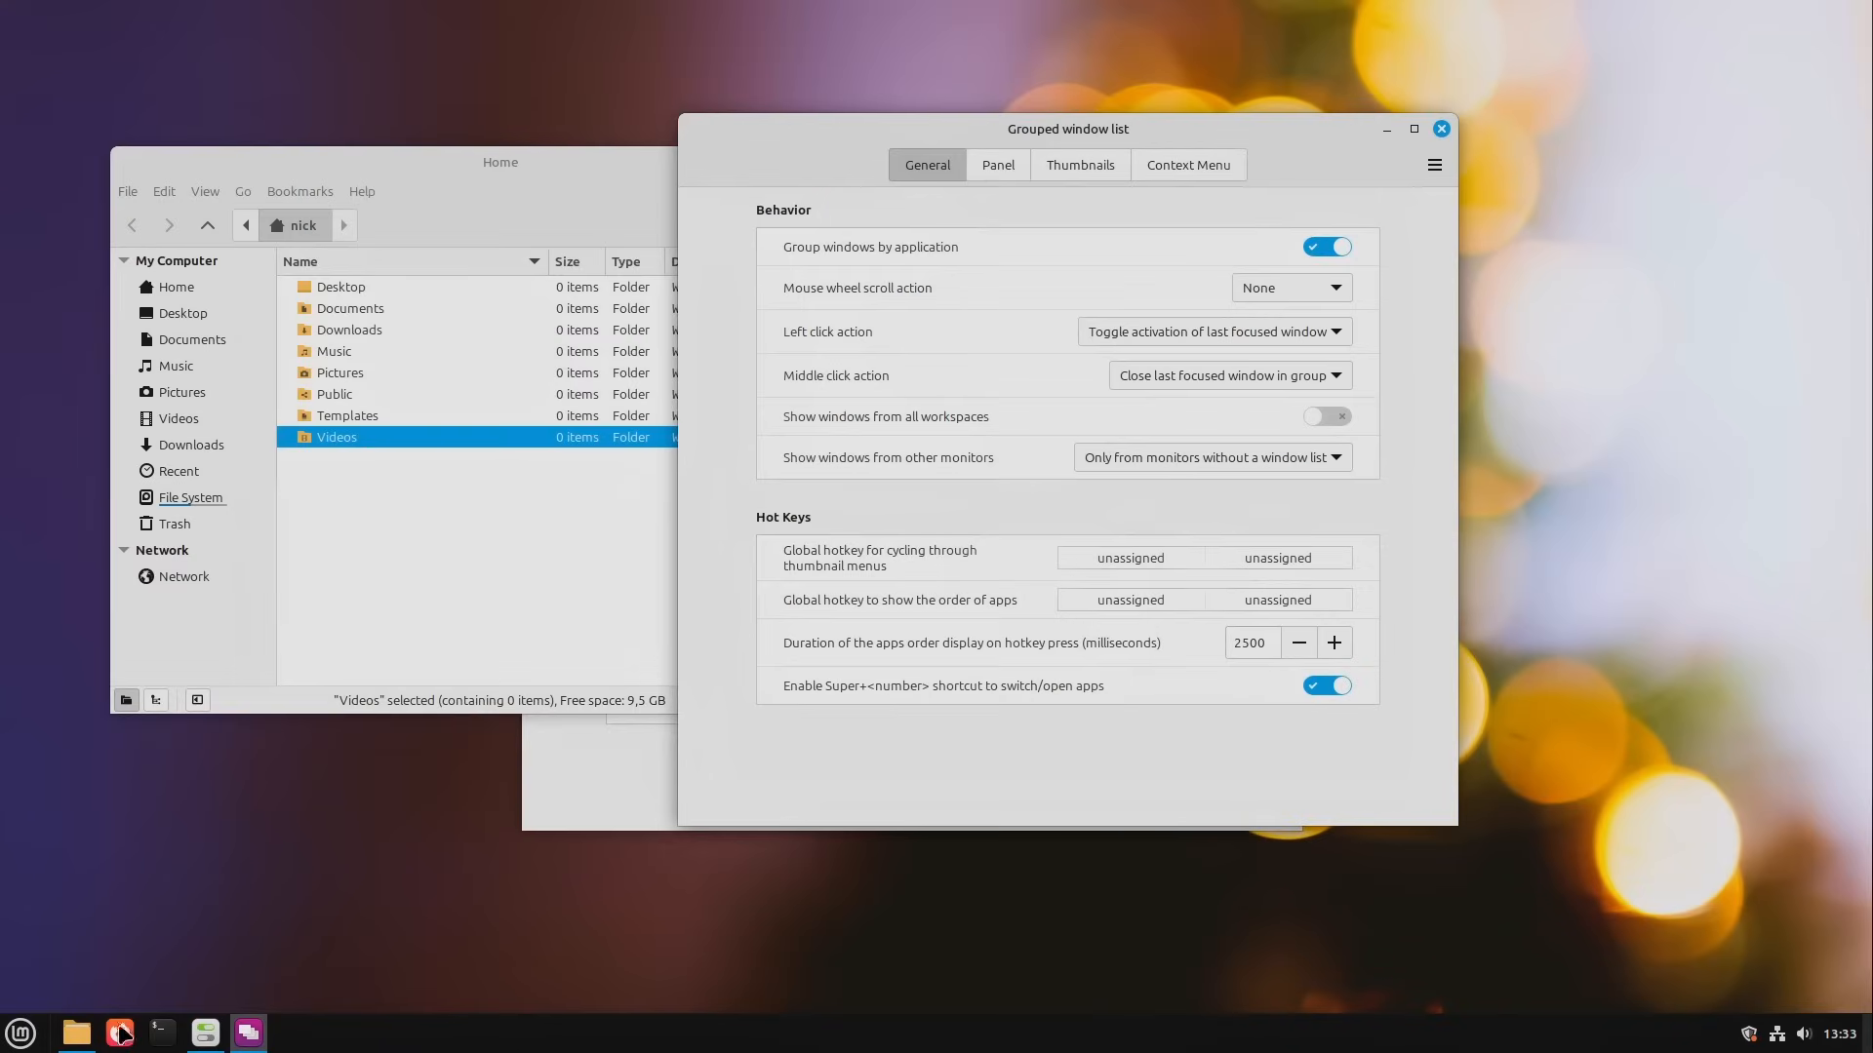
# Step: Examine the panel's context menu and the grouped window list's choices for showing windows from other monitors
pyautogui.rightClick(381, 1036)
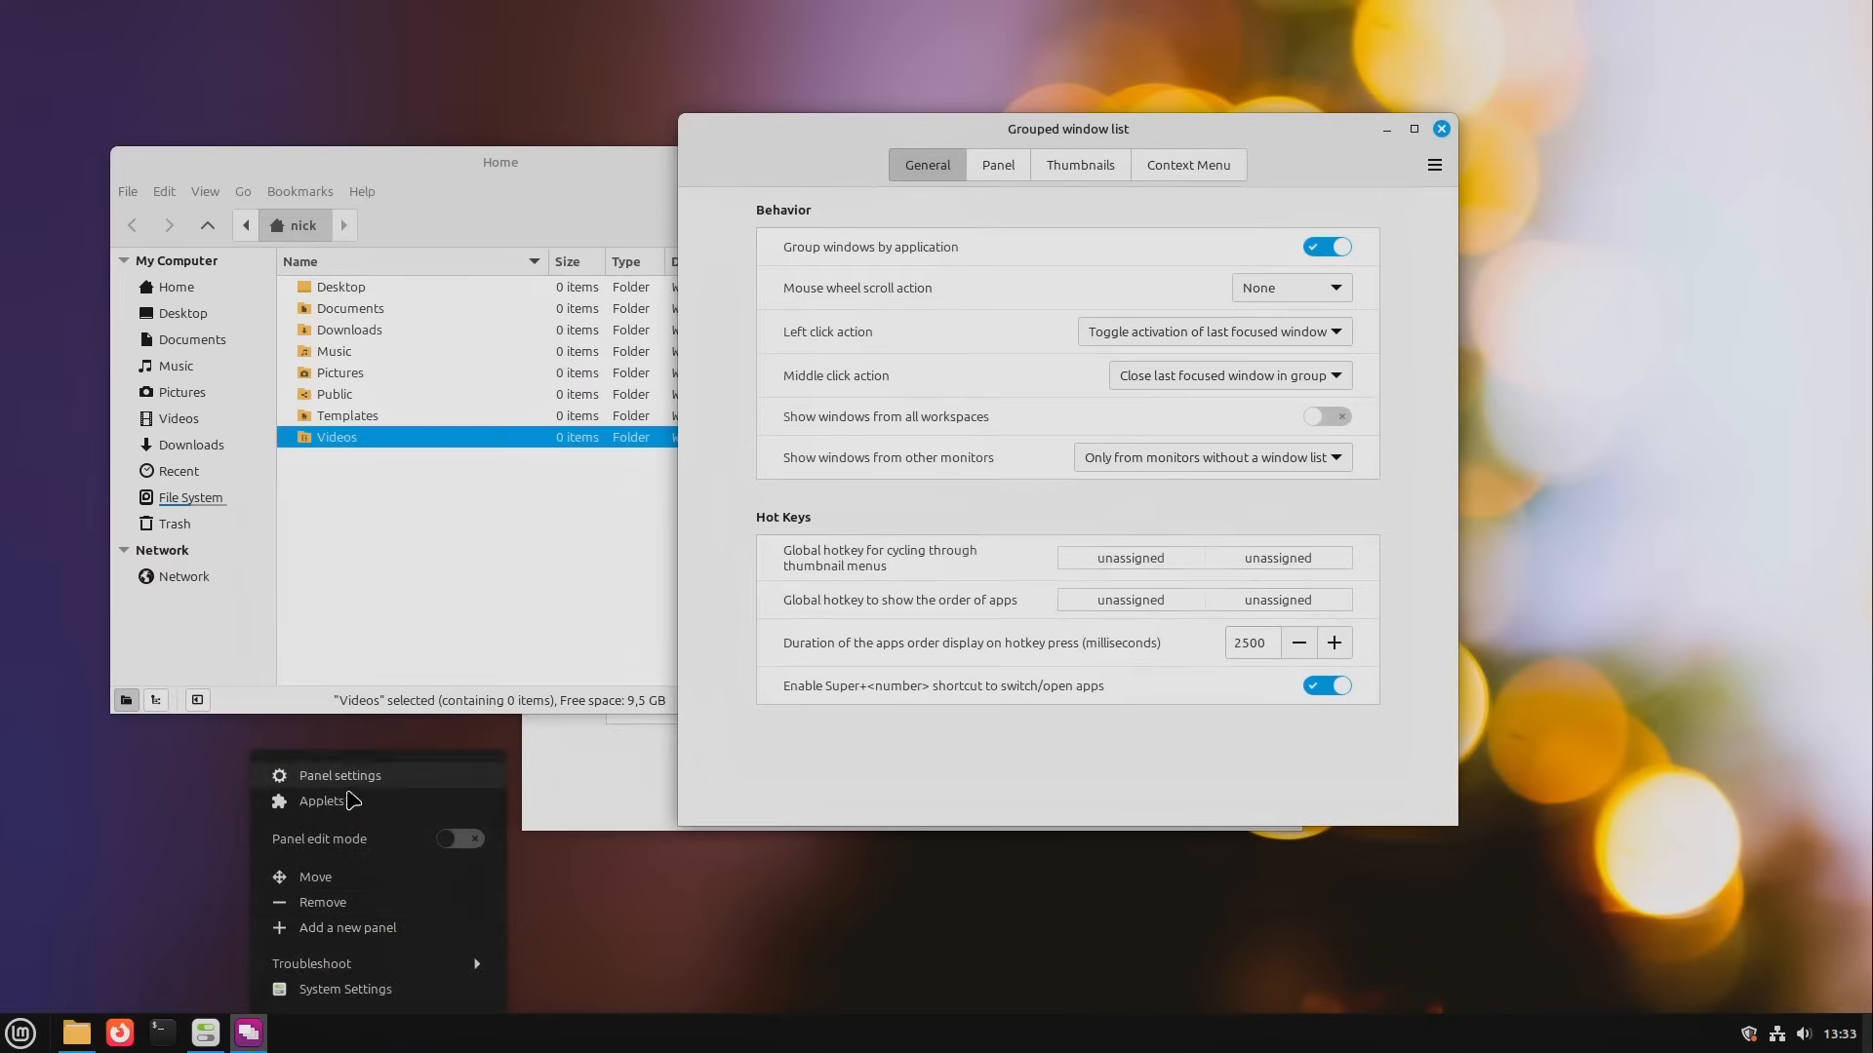
pyautogui.click(377, 1037)
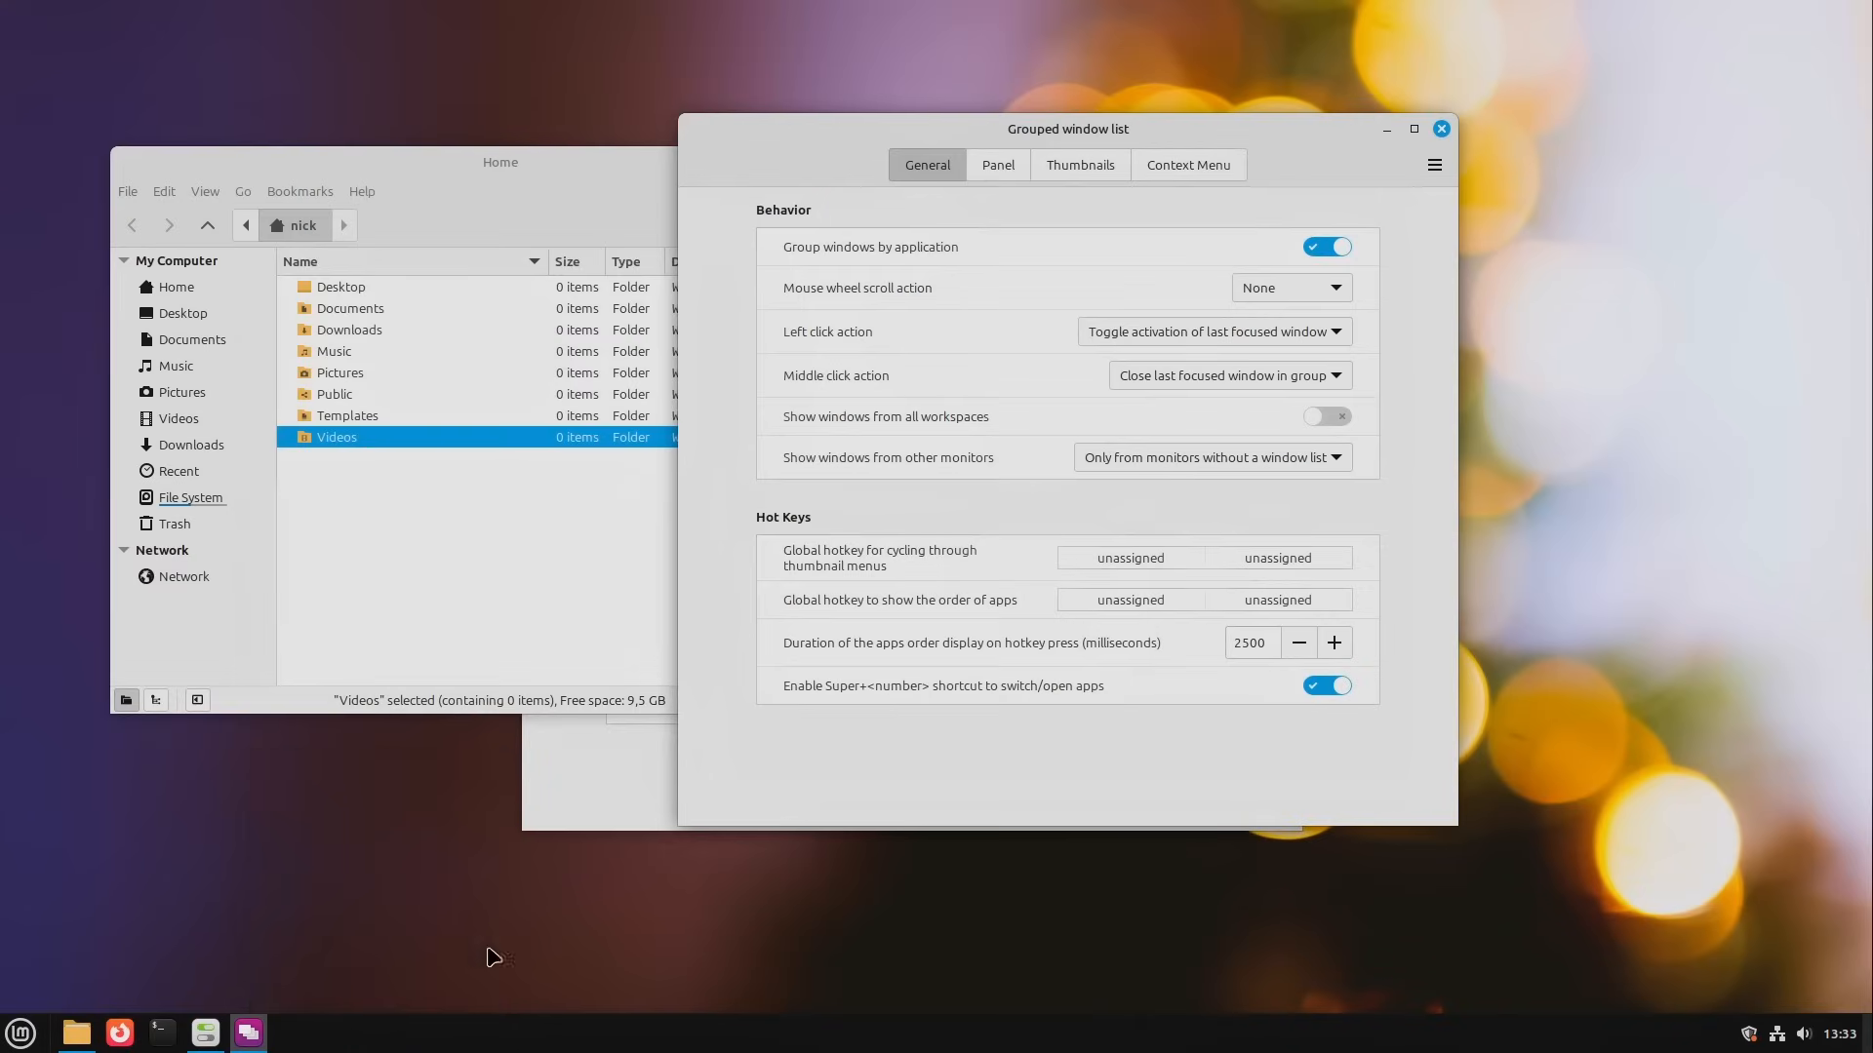
pyautogui.click(1203, 458)
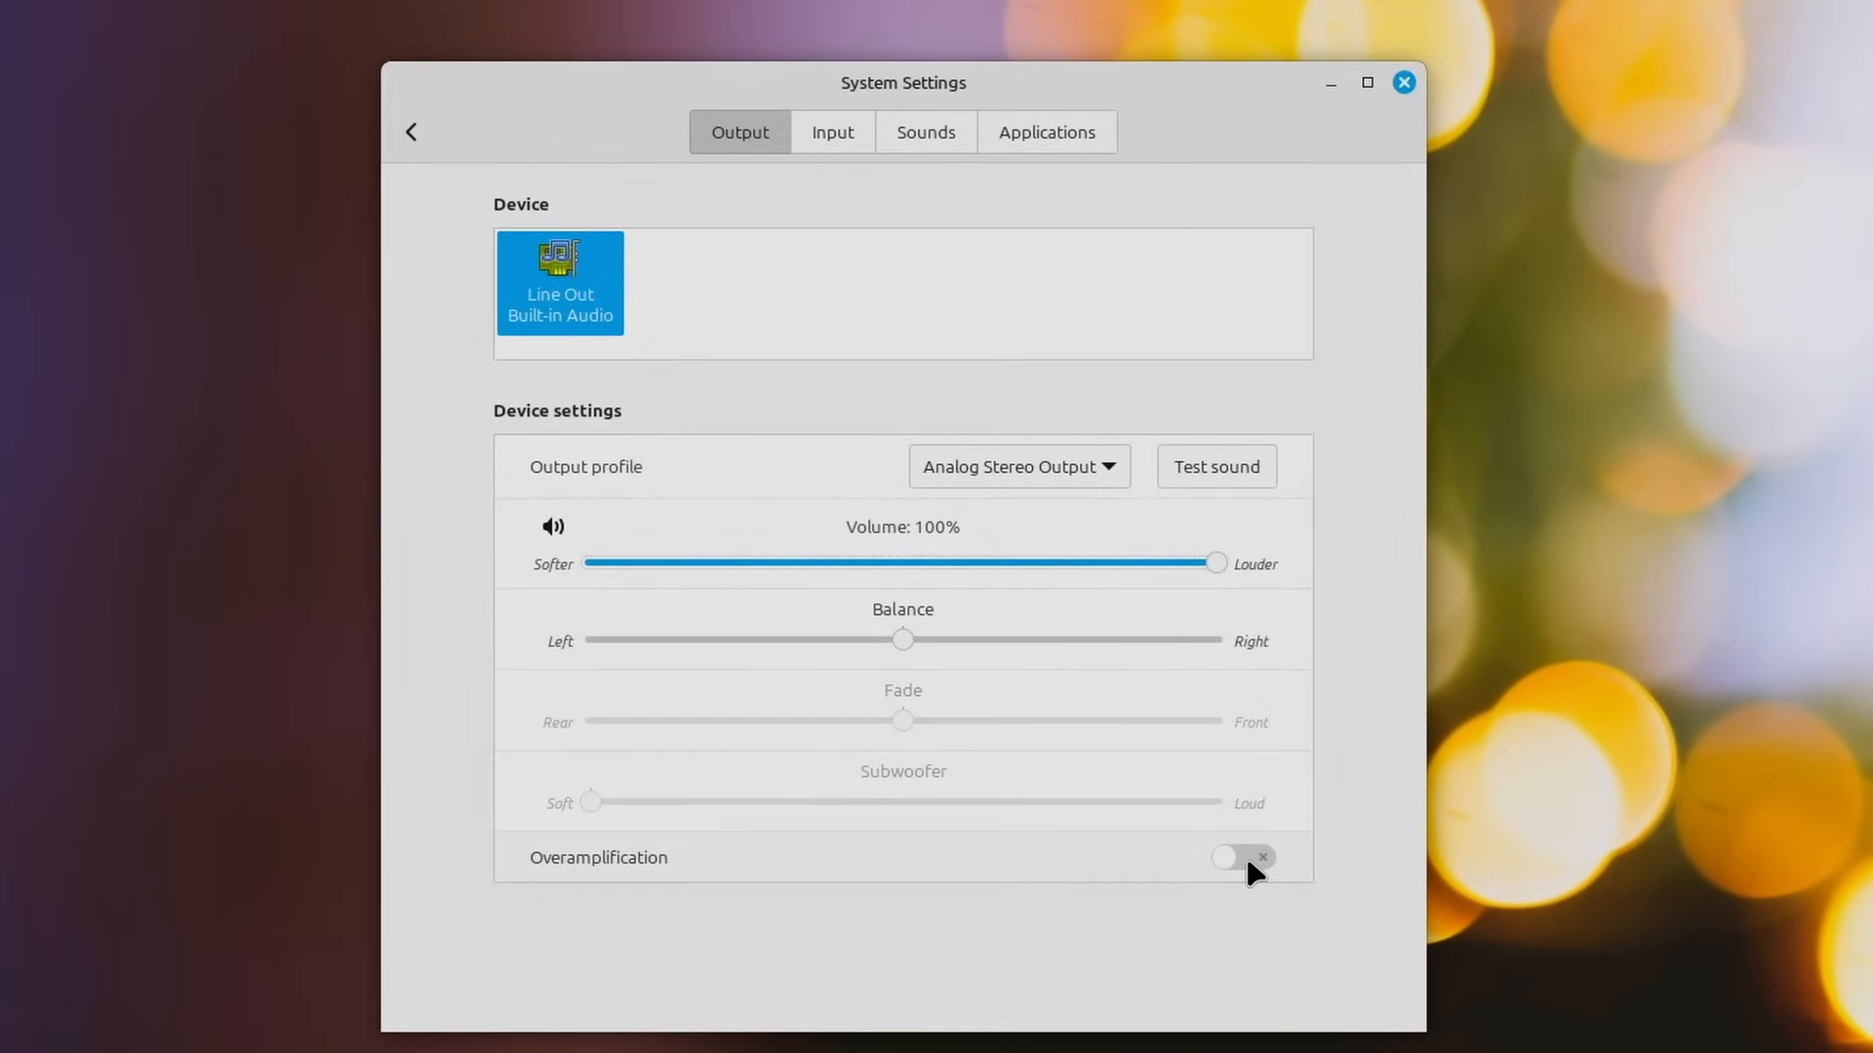
# Step: Try overamplification with a different output volume, and restore it to off with the volume at 100%
pyautogui.click(1246, 859)
pyautogui.moveTo(999, 568); pyautogui.dragTo(1048, 576)
pyautogui.click(1245, 864)
pyautogui.moveTo(1219, 558)
pyautogui.mouseDown()
pyautogui.moveTo(1114, 568)
pyautogui.moveTo(1231, 564)
pyautogui.mouseUp()
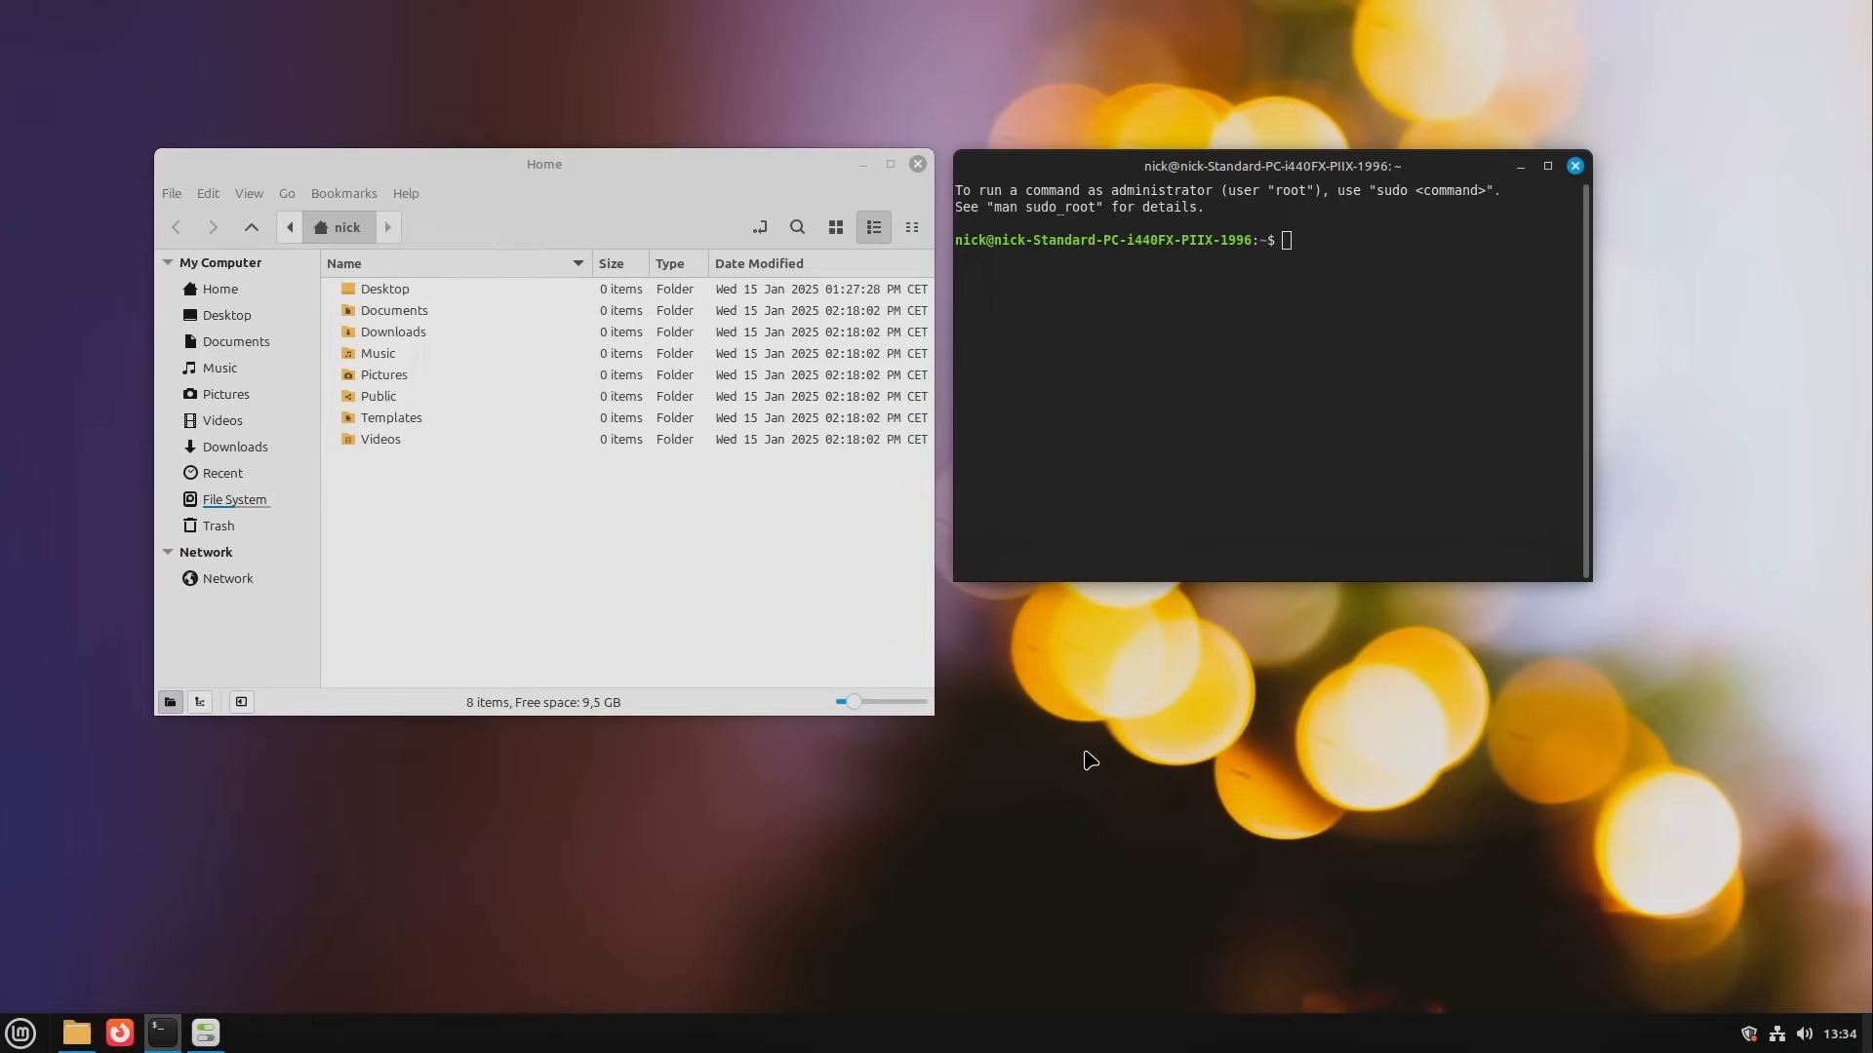
# Step: Cycle the window switcher through the terminal, Home and System Settings windows
pyautogui.hotkey('alt', 'Tab')
pyautogui.hotkey('alt', 'Tab')
pyautogui.hotkey('alt', 'Tab')
pyautogui.hotkey('alt', 'Tab')
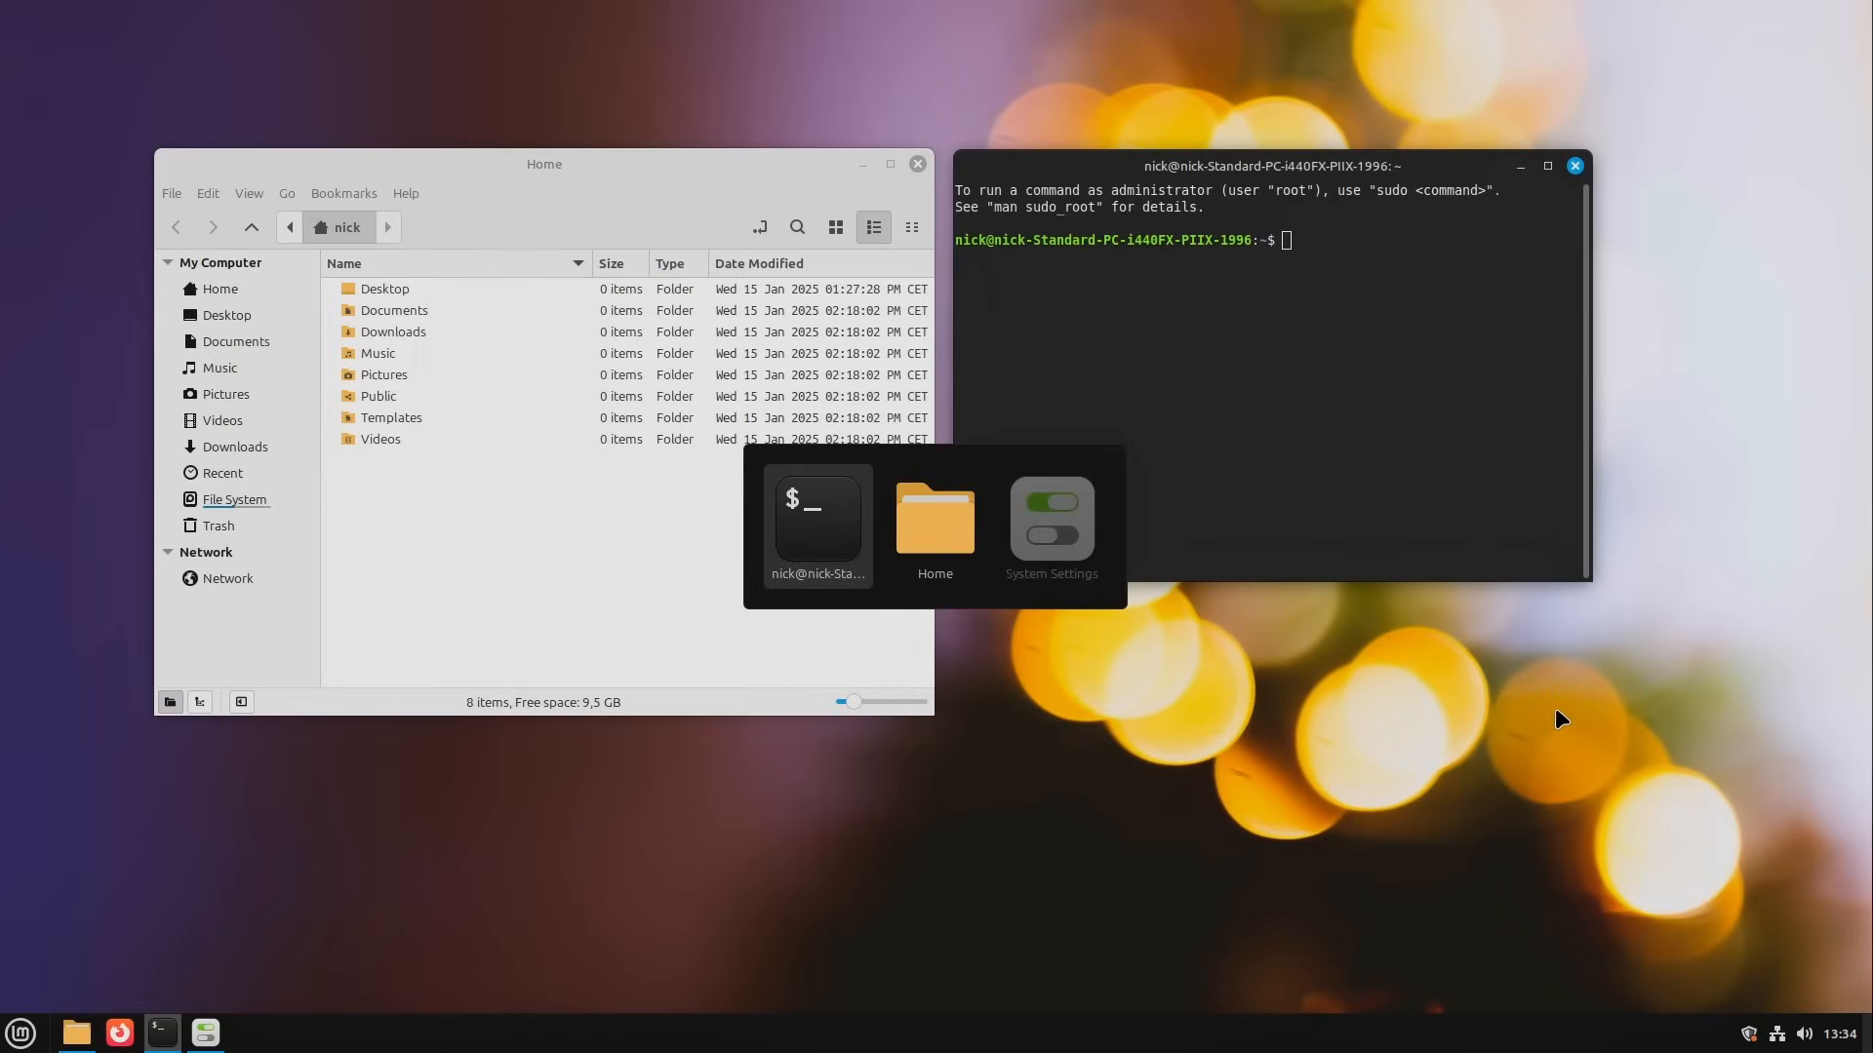
pyautogui.hotkey('alt', 'Tab')
pyautogui.hotkey('alt', 'Tab')
pyautogui.hotkey('alt', 'Tab')
pyautogui.hotkey('alt', 'Tab')
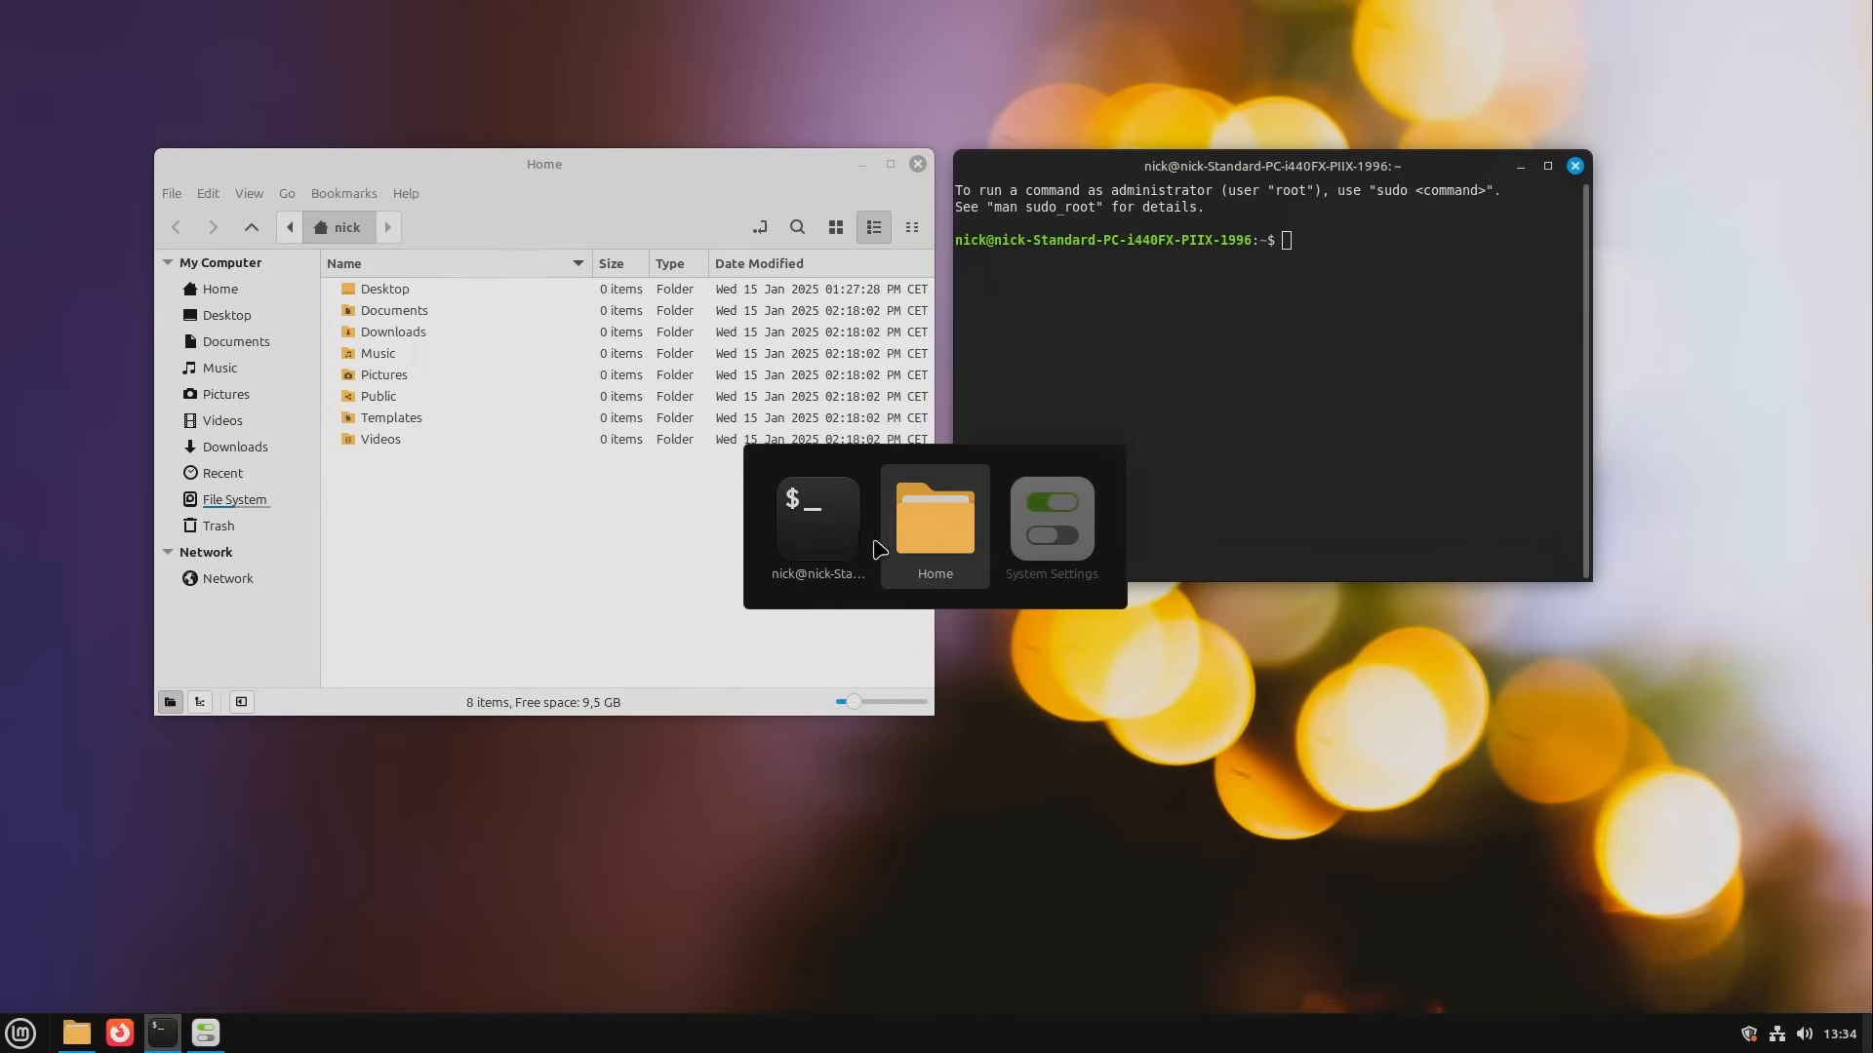
pyautogui.hotkey('alt', 'Tab')
pyautogui.hotkey('alt', 'Tab')
pyautogui.hotkey('alt', 'Tab')
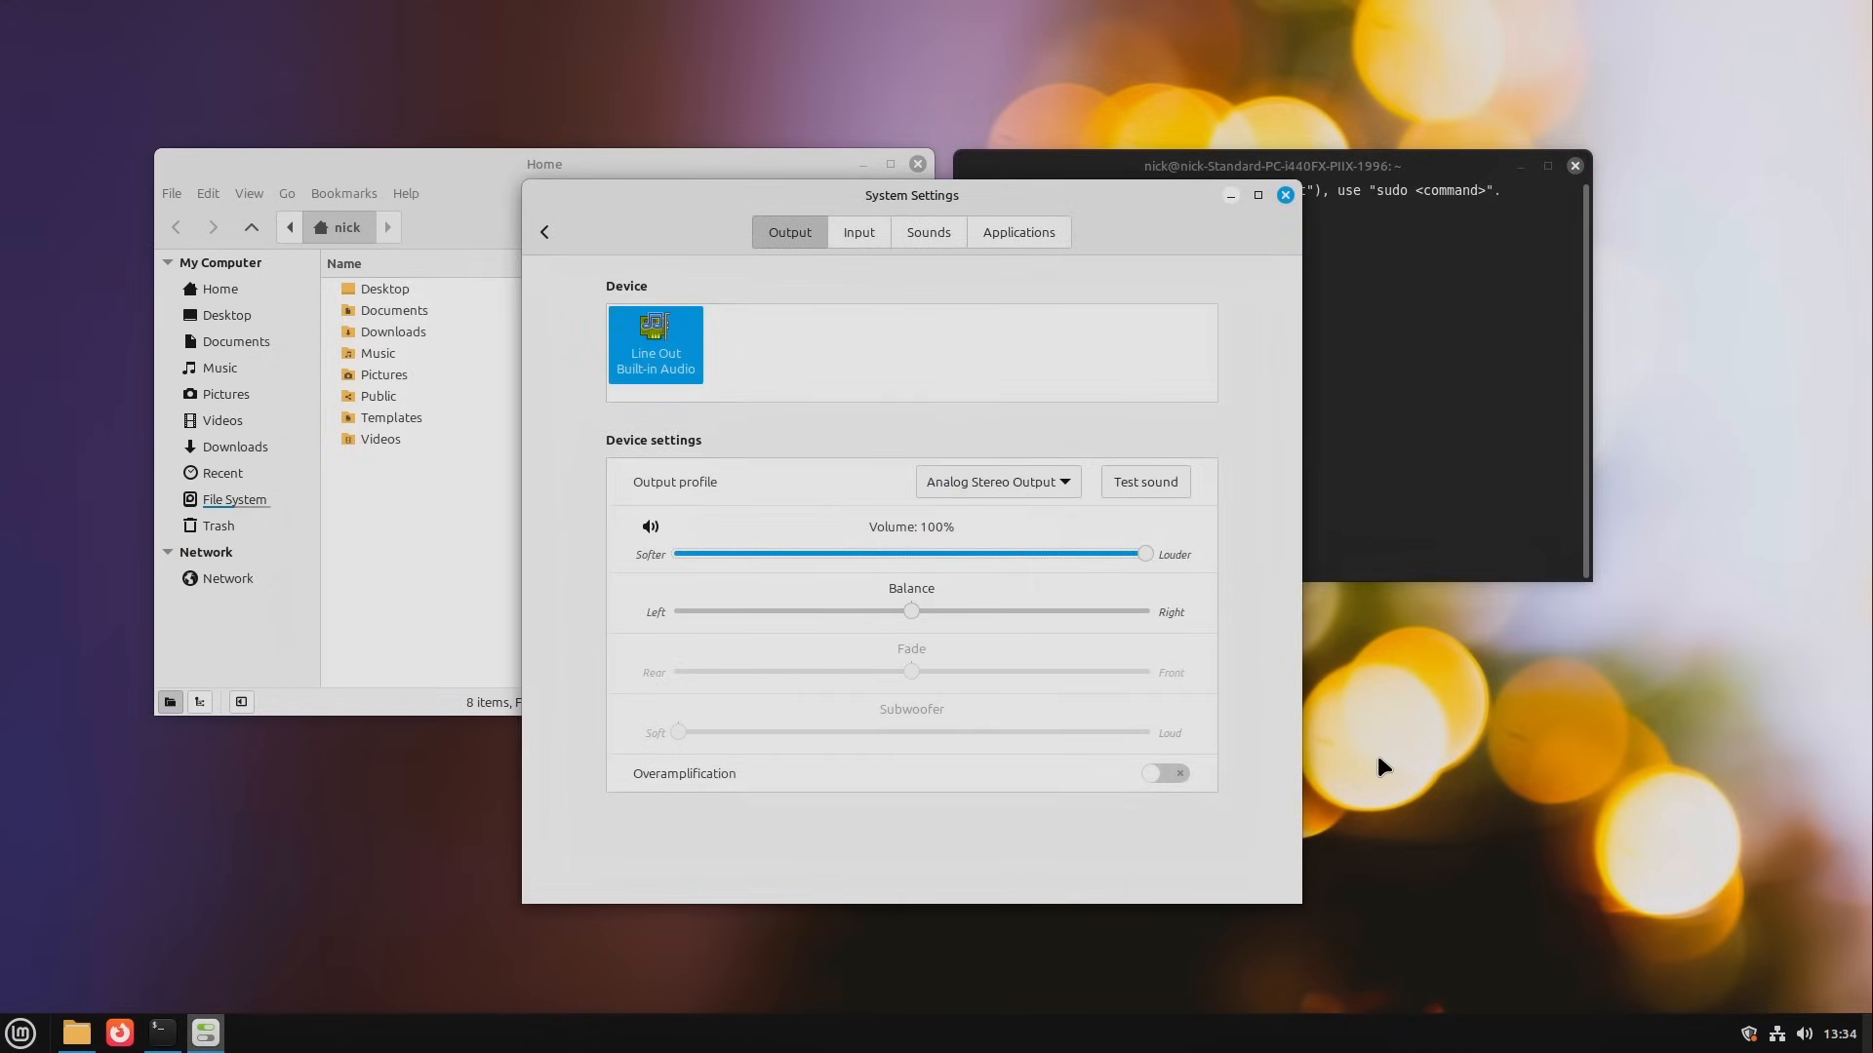
# Step: Bring Home to the front, minimize it and check its entry and preview in the window switcher
pyautogui.hotkey('alt', 'Tab')
pyautogui.hotkey('alt', 'Tab')
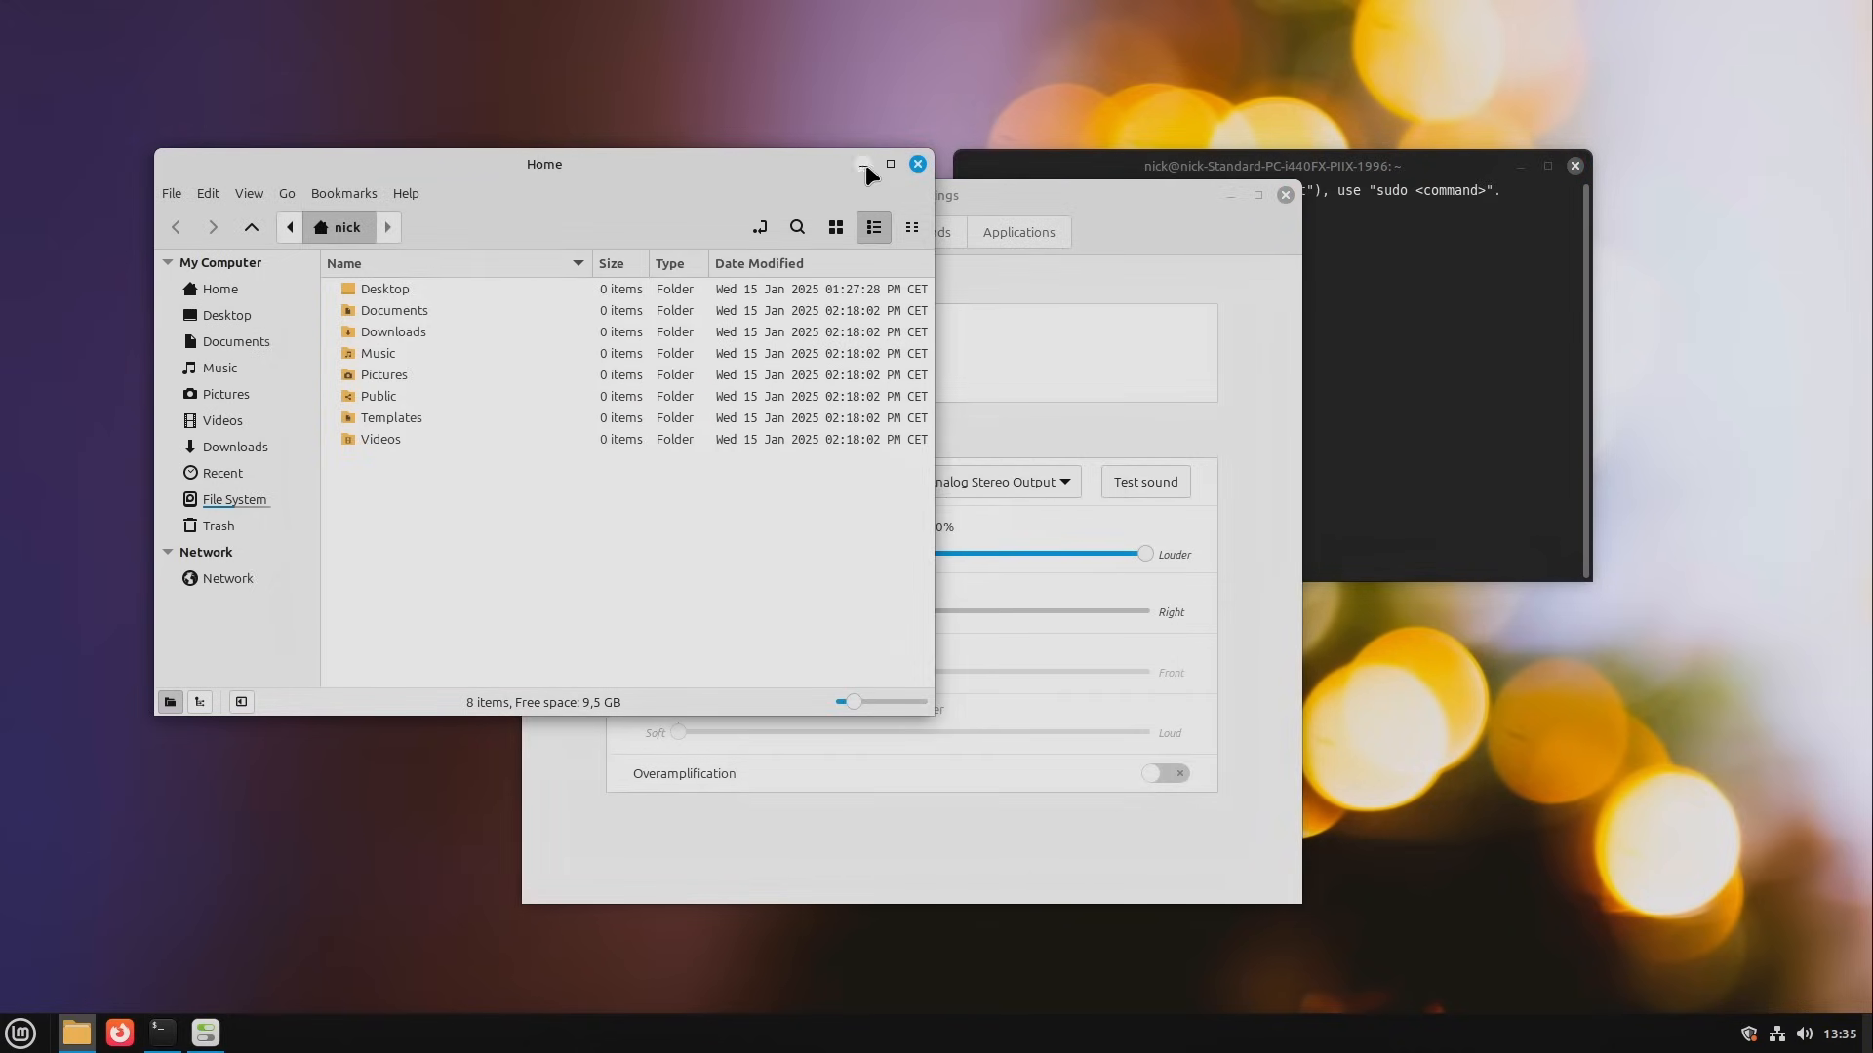
pyautogui.click(863, 164)
pyautogui.hotkey('alt', 'Tab')
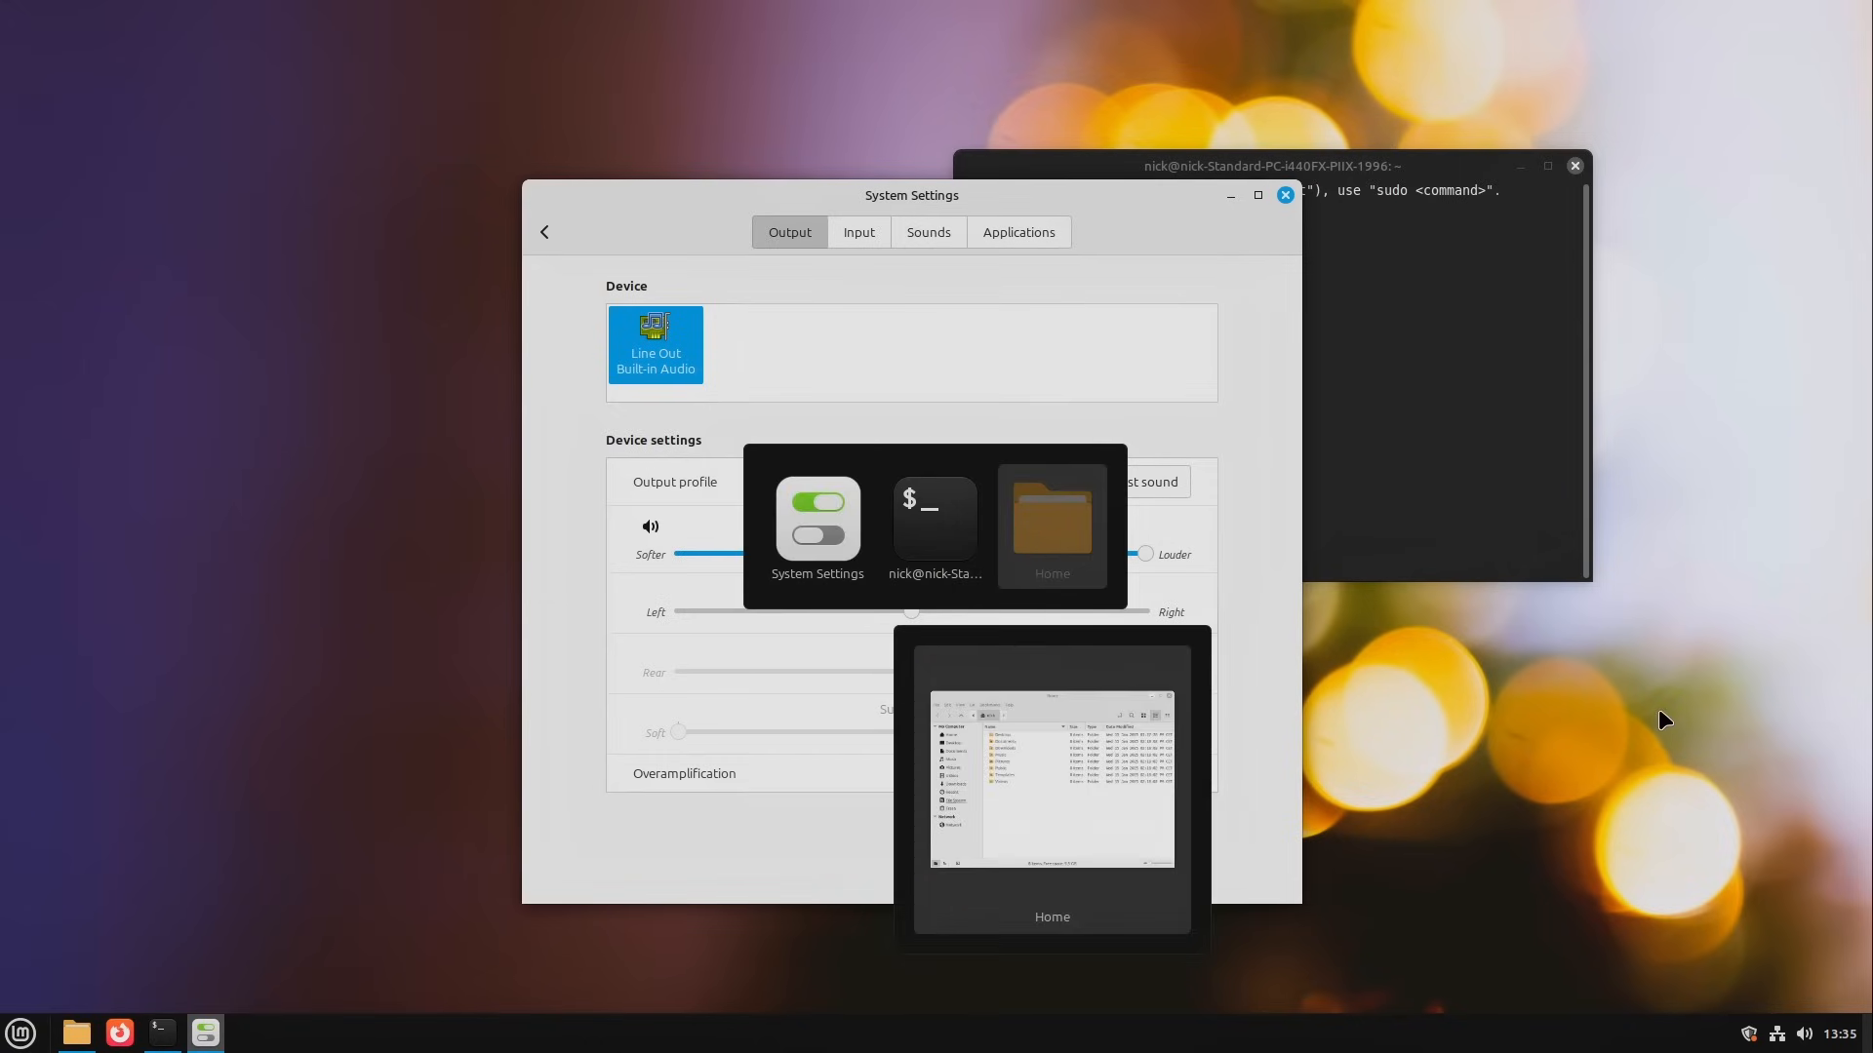
pyautogui.hotkey('alt', 'Tab')
pyautogui.hotkey('alt', 'Tab')
pyautogui.hotkey('alt', 'Tab')
# Step: Lock the screen to show the login prompt
pyautogui.hotkey('ctrl', 'alt', 'l')
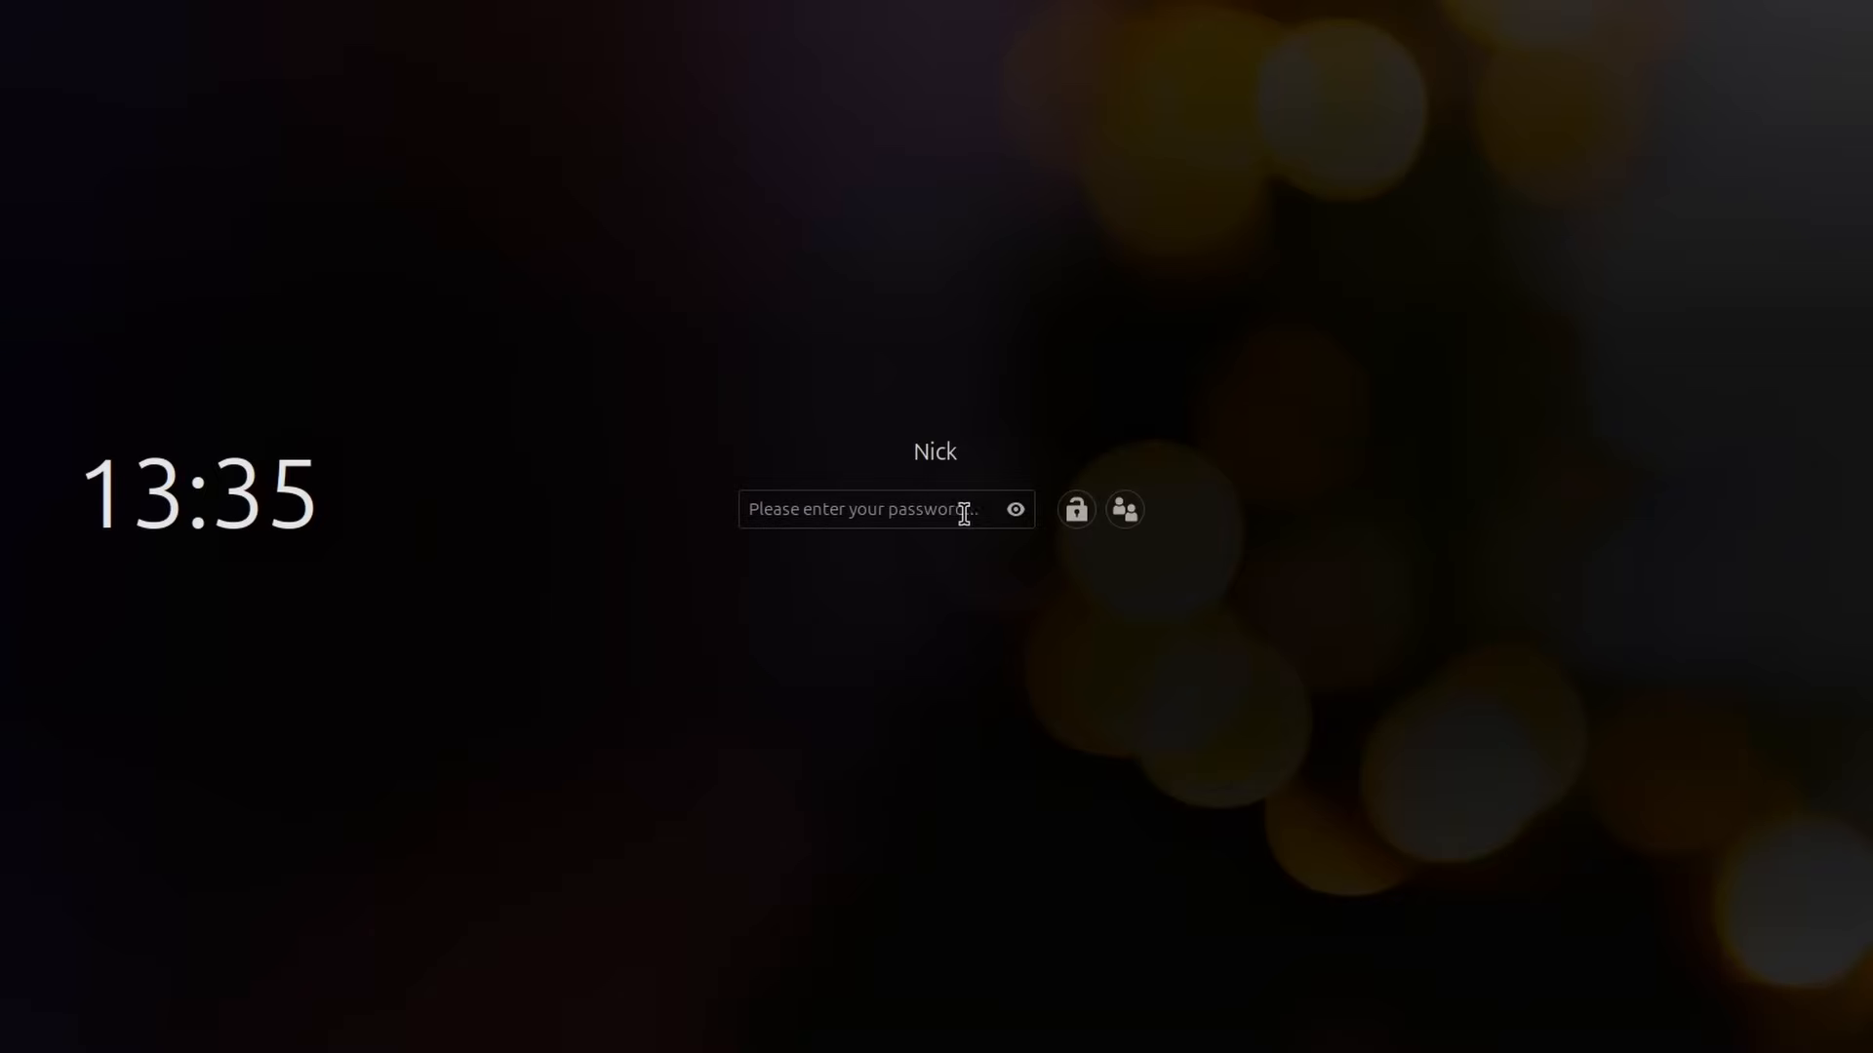
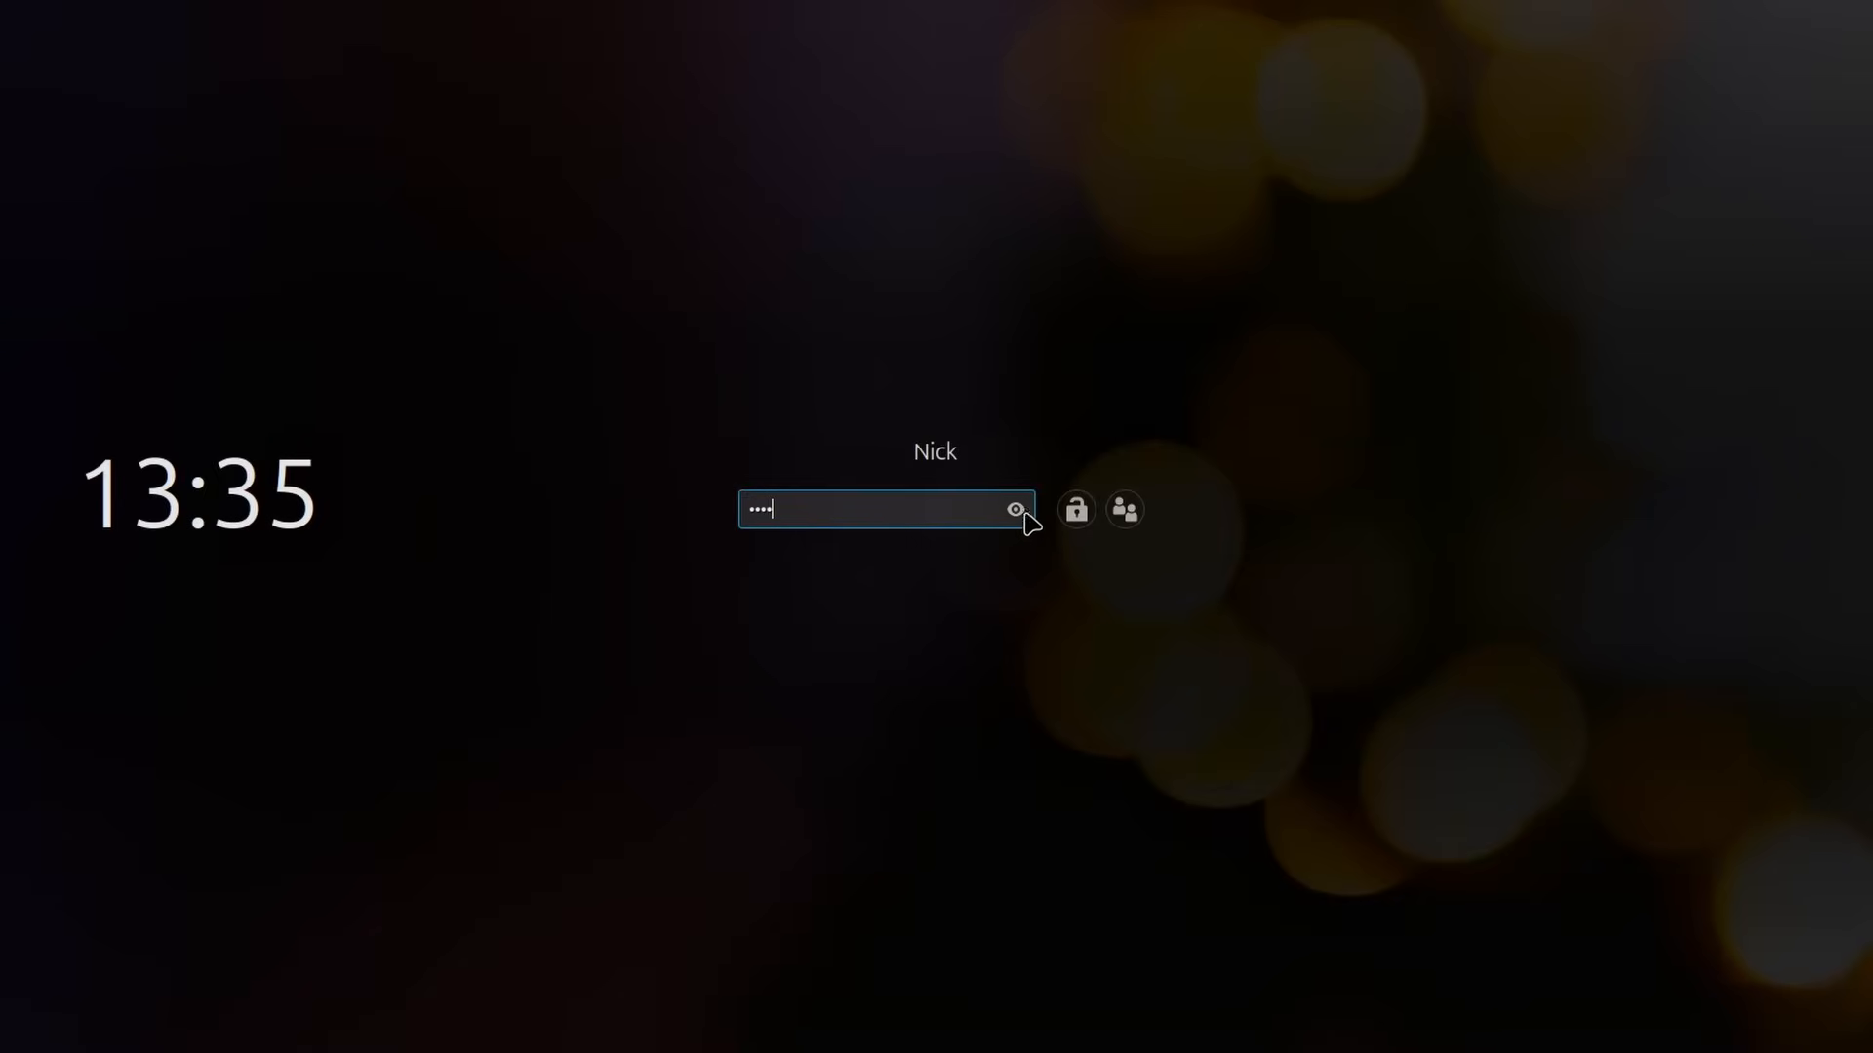
# Step: Enter a sample account password in the lock screen's password field and toggle its visibility until the characters are shown
pyautogui.click(1015, 511)
pyautogui.click(1014, 513)
pyautogui.click(1010, 519)
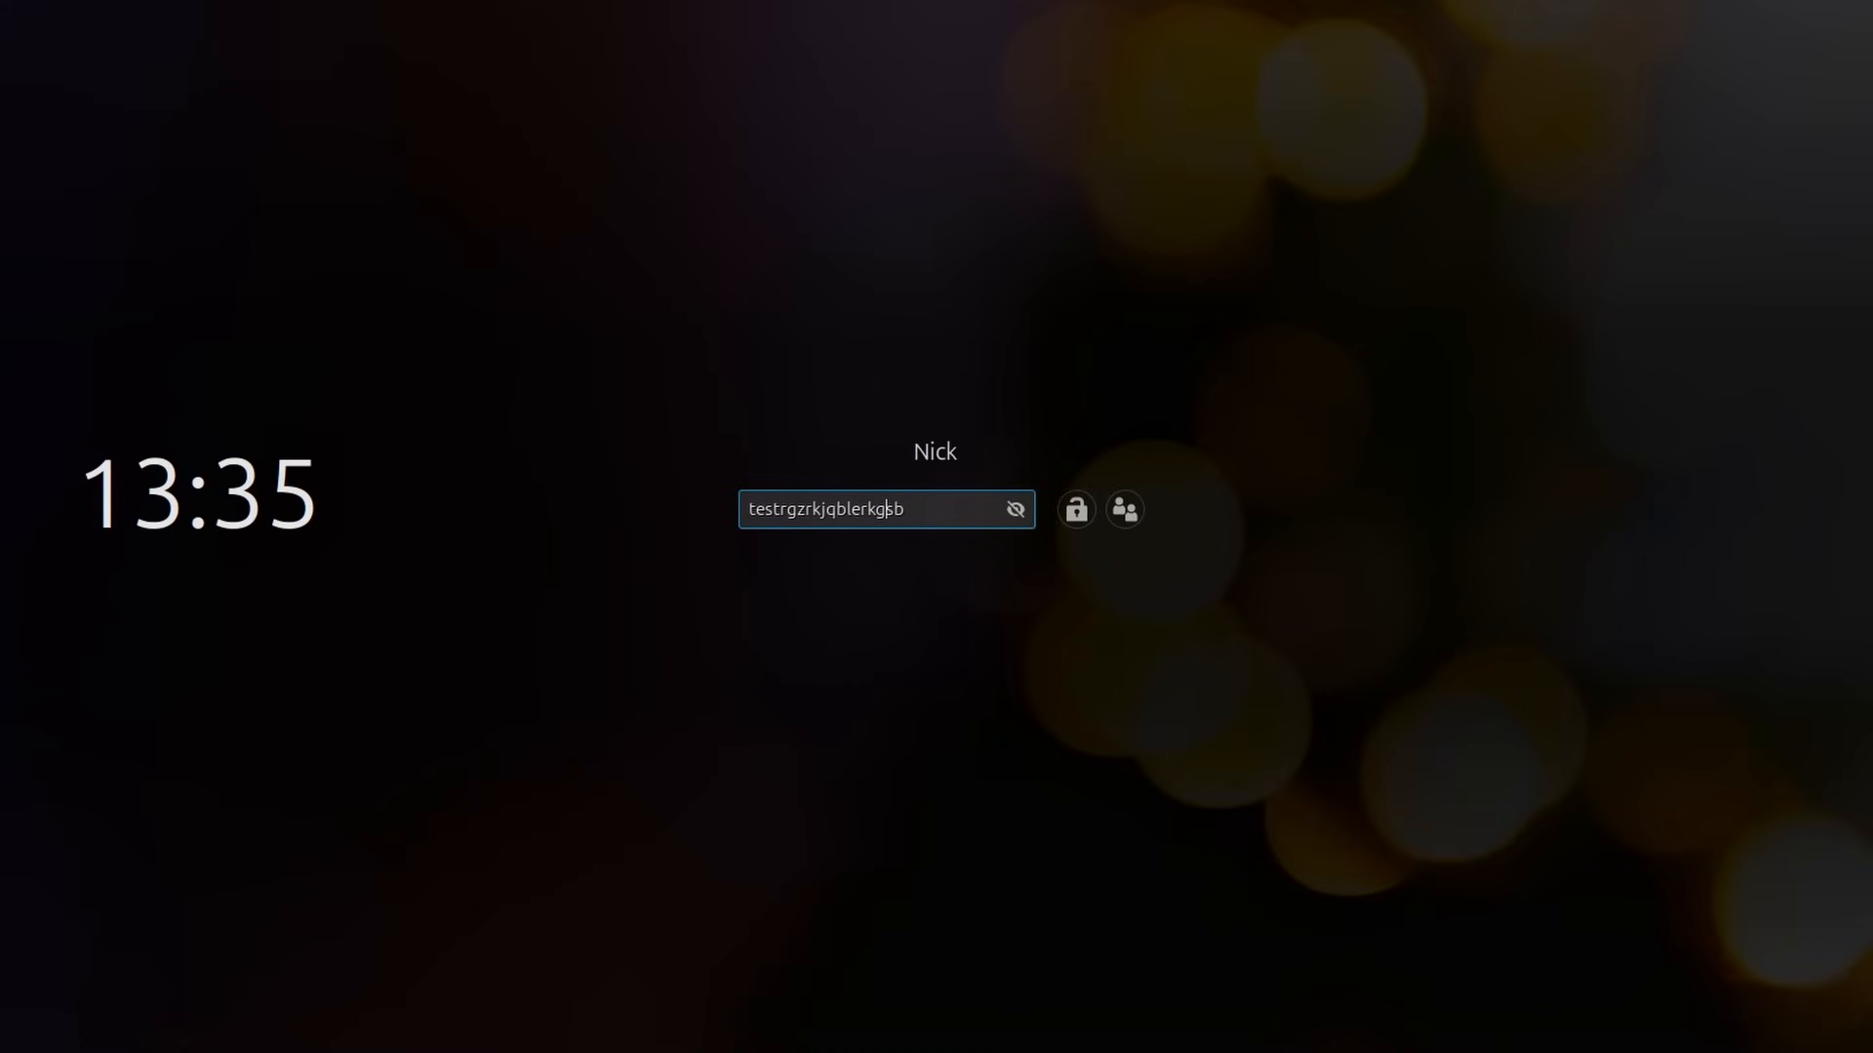
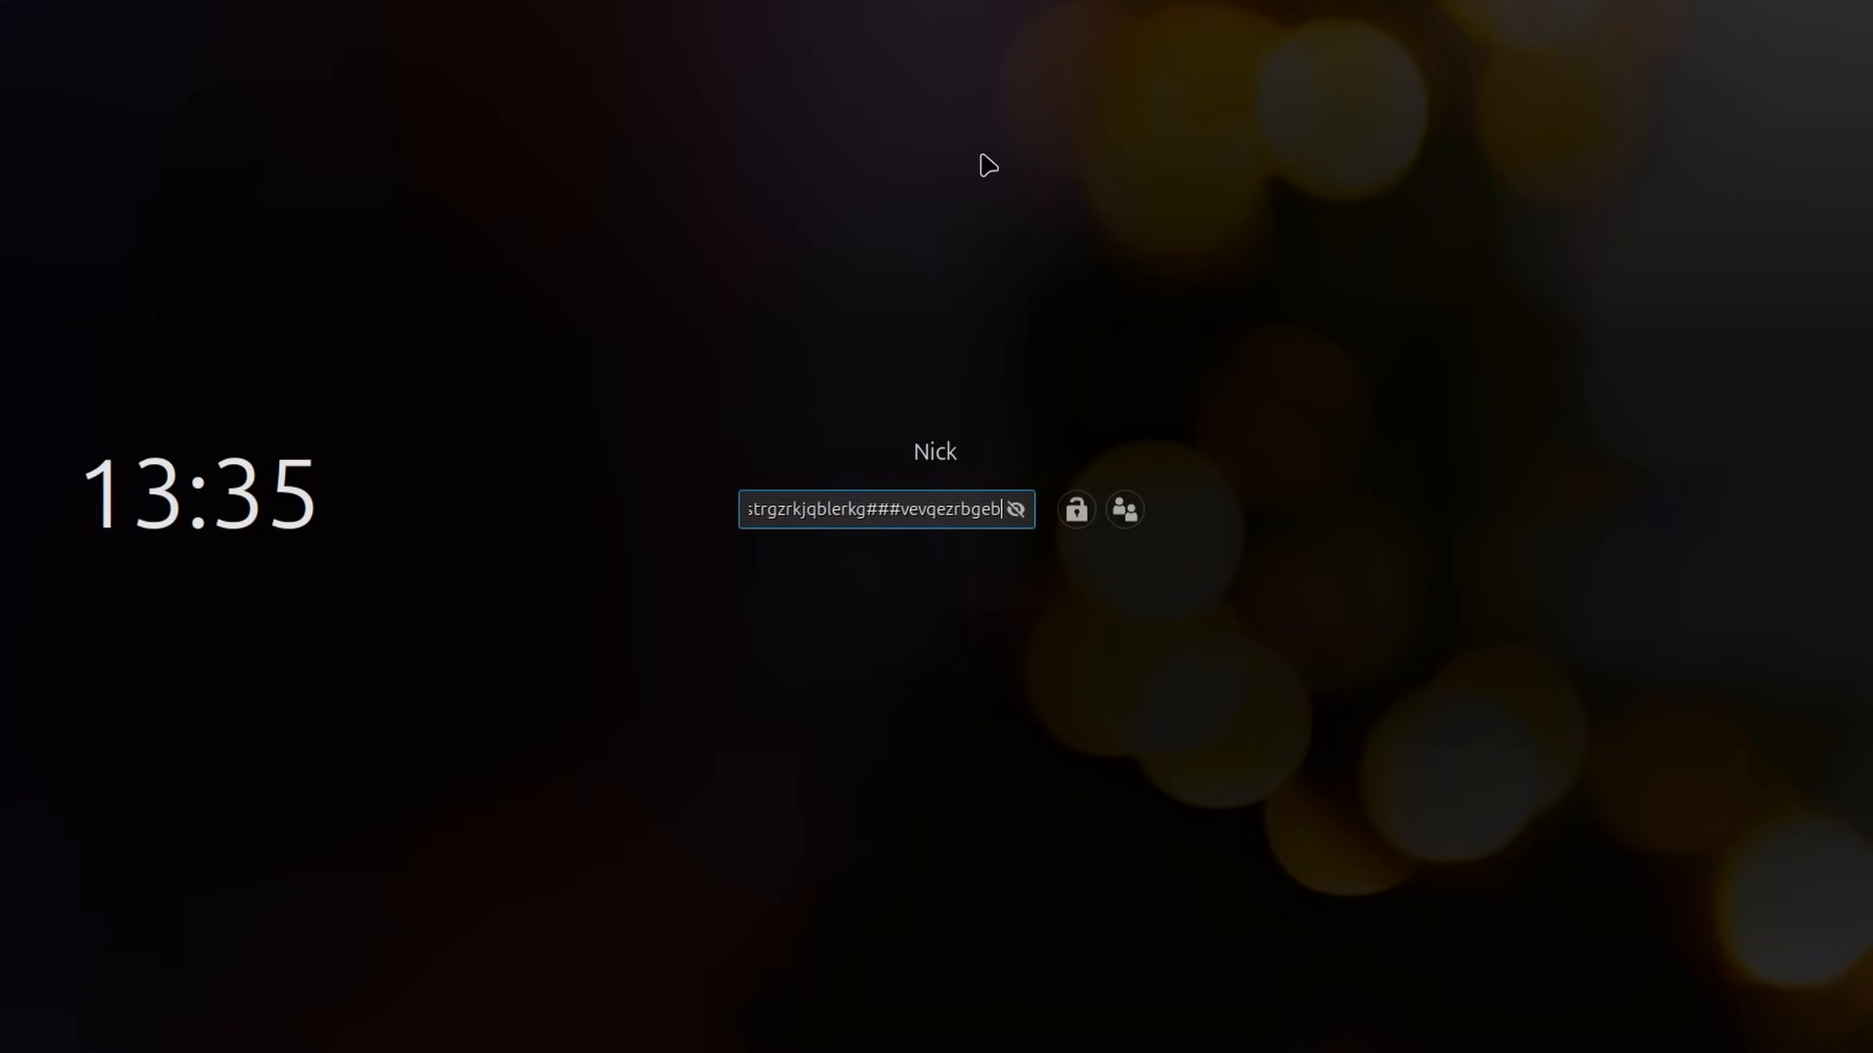
# Step: Extend the lock screen password with more random characters, hide and reveal it again, and clear the password field
pyautogui.click(1015, 510)
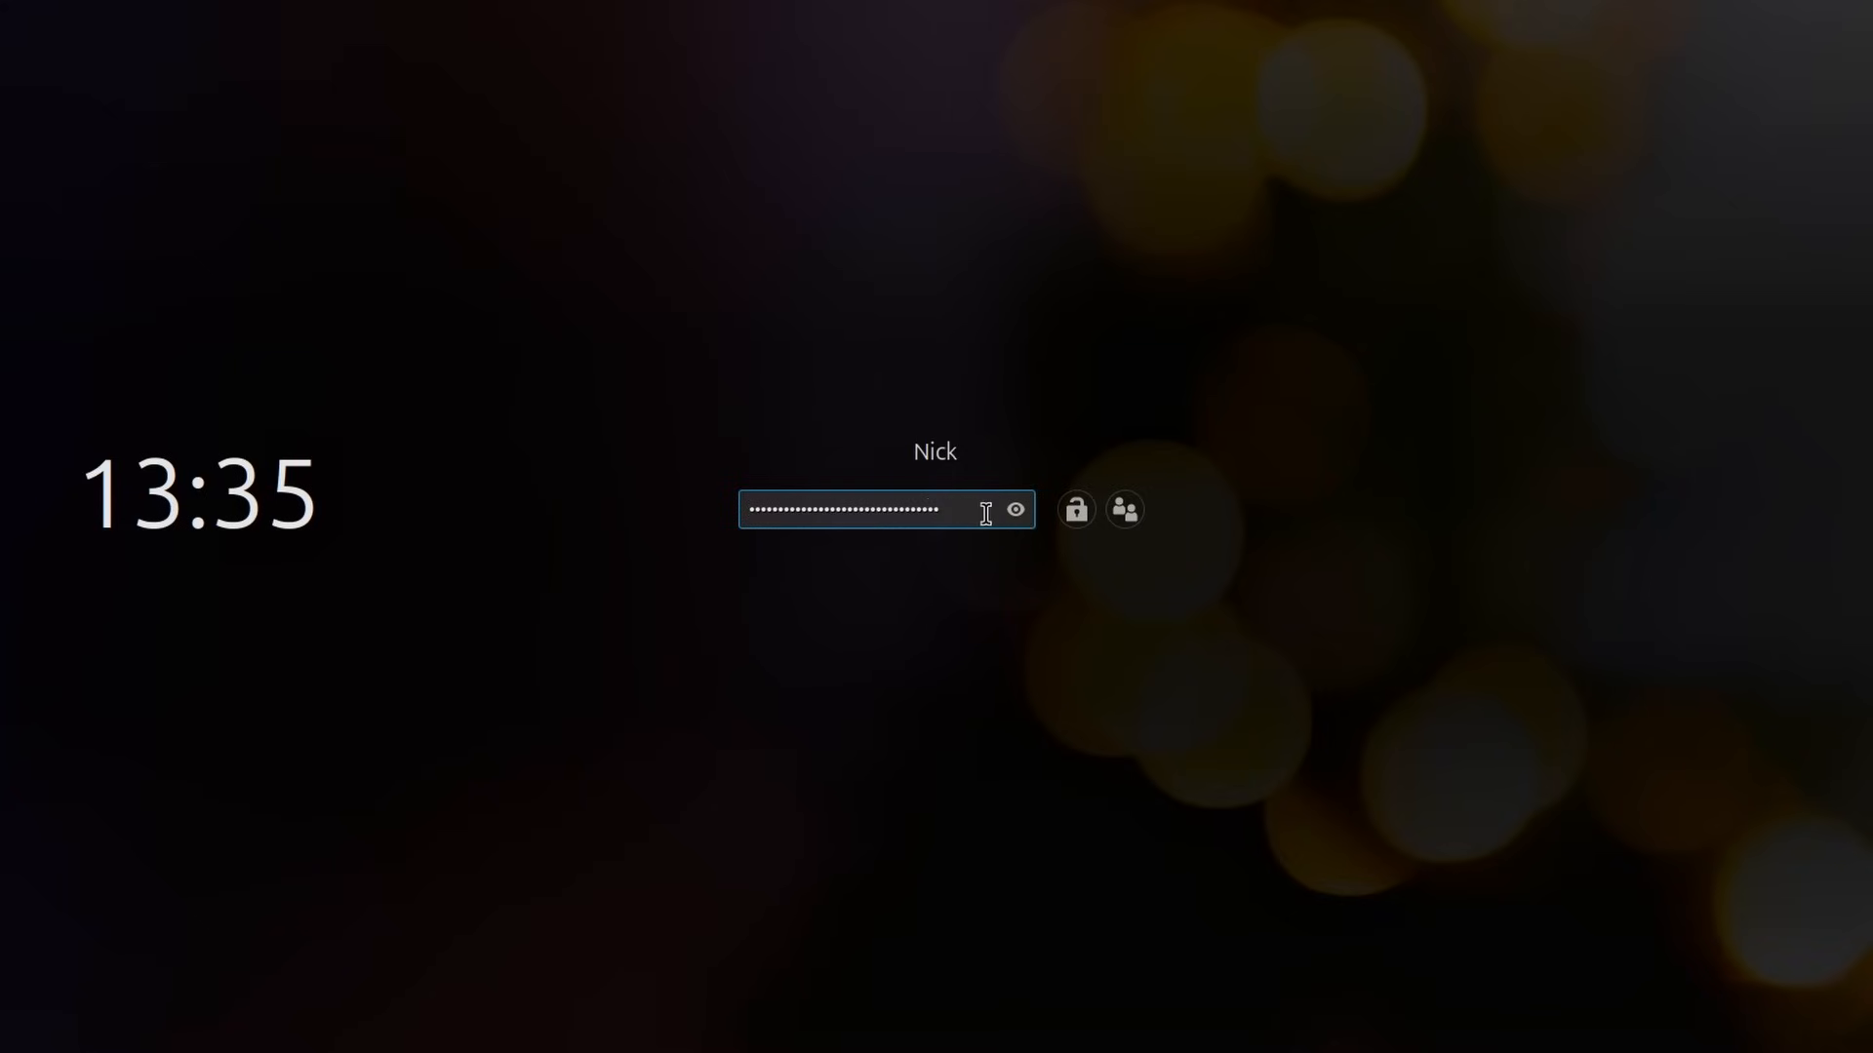
pyautogui.click(1015, 510)
pyautogui.tripleClick(936, 505)
pyautogui.press('BackSpace')
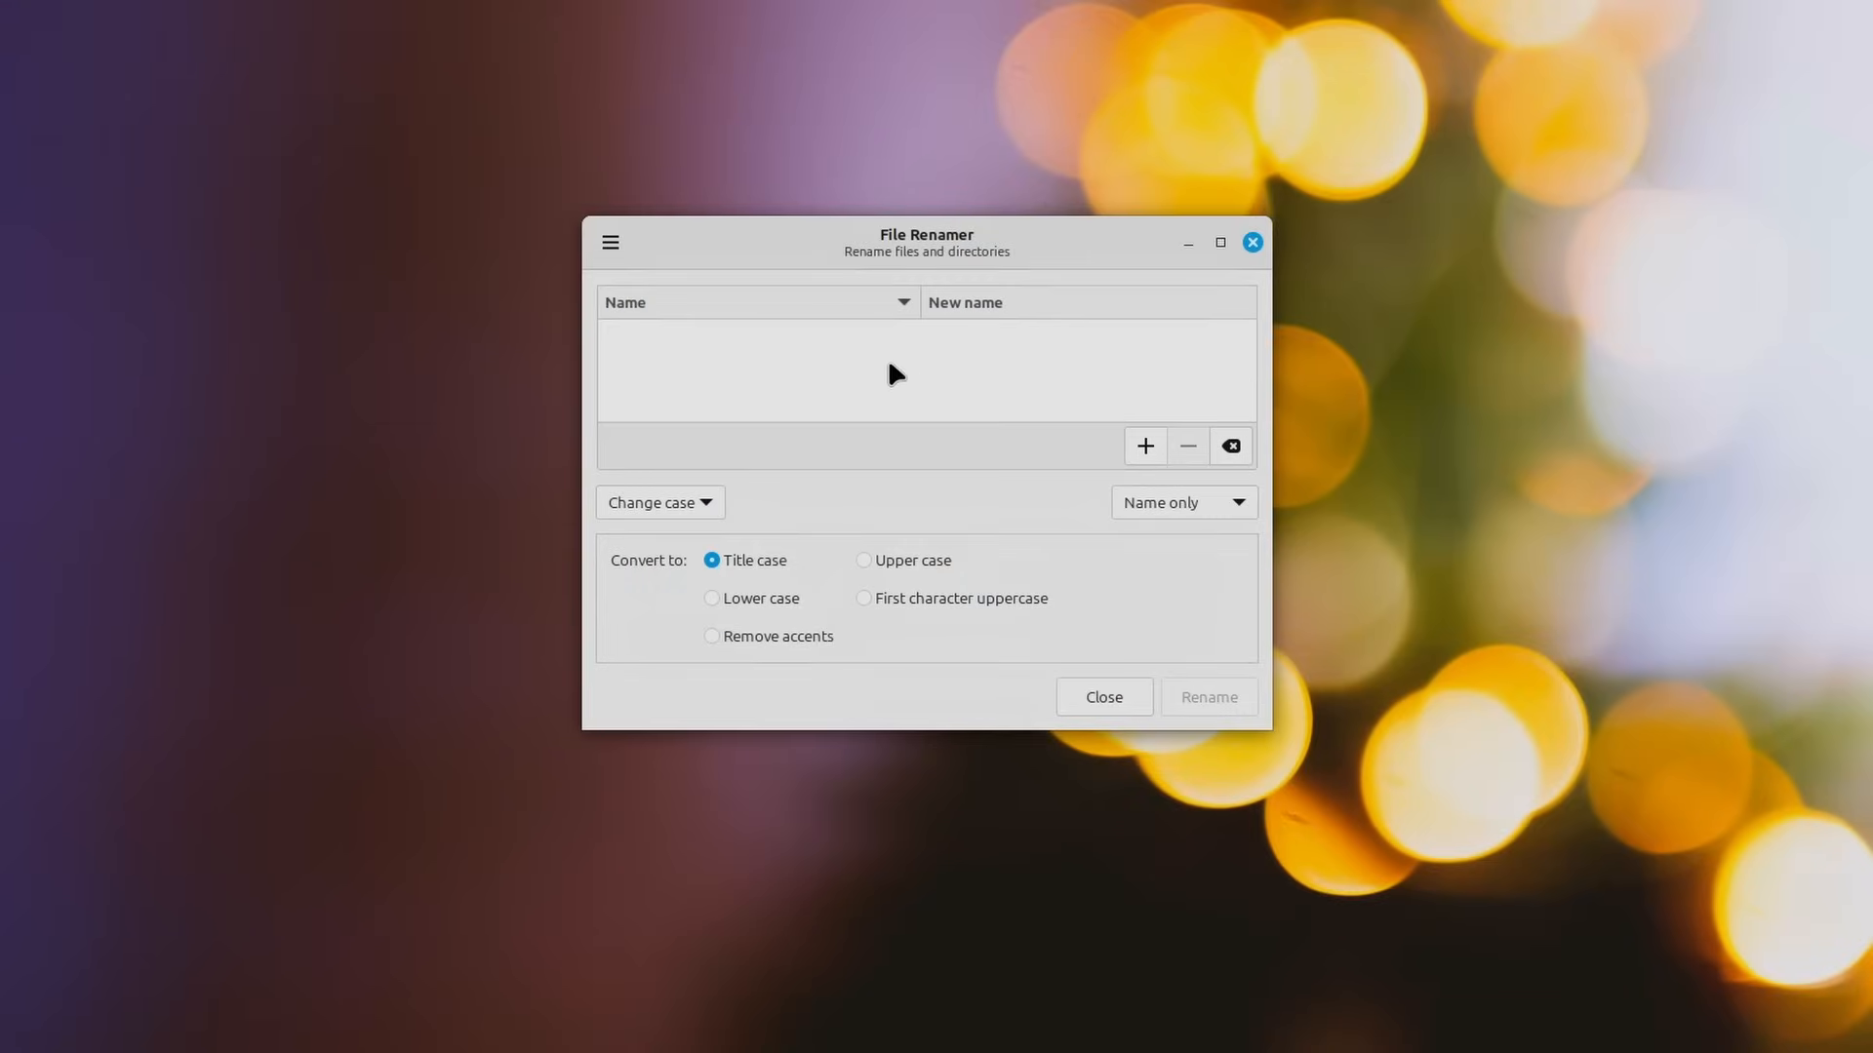
# Step: Set File Renamer's case conversion to Remove accents and reposition its window slightly on the desktop
pyautogui.click(734, 639)
pyautogui.moveTo(984, 244); pyautogui.dragTo(998, 252)
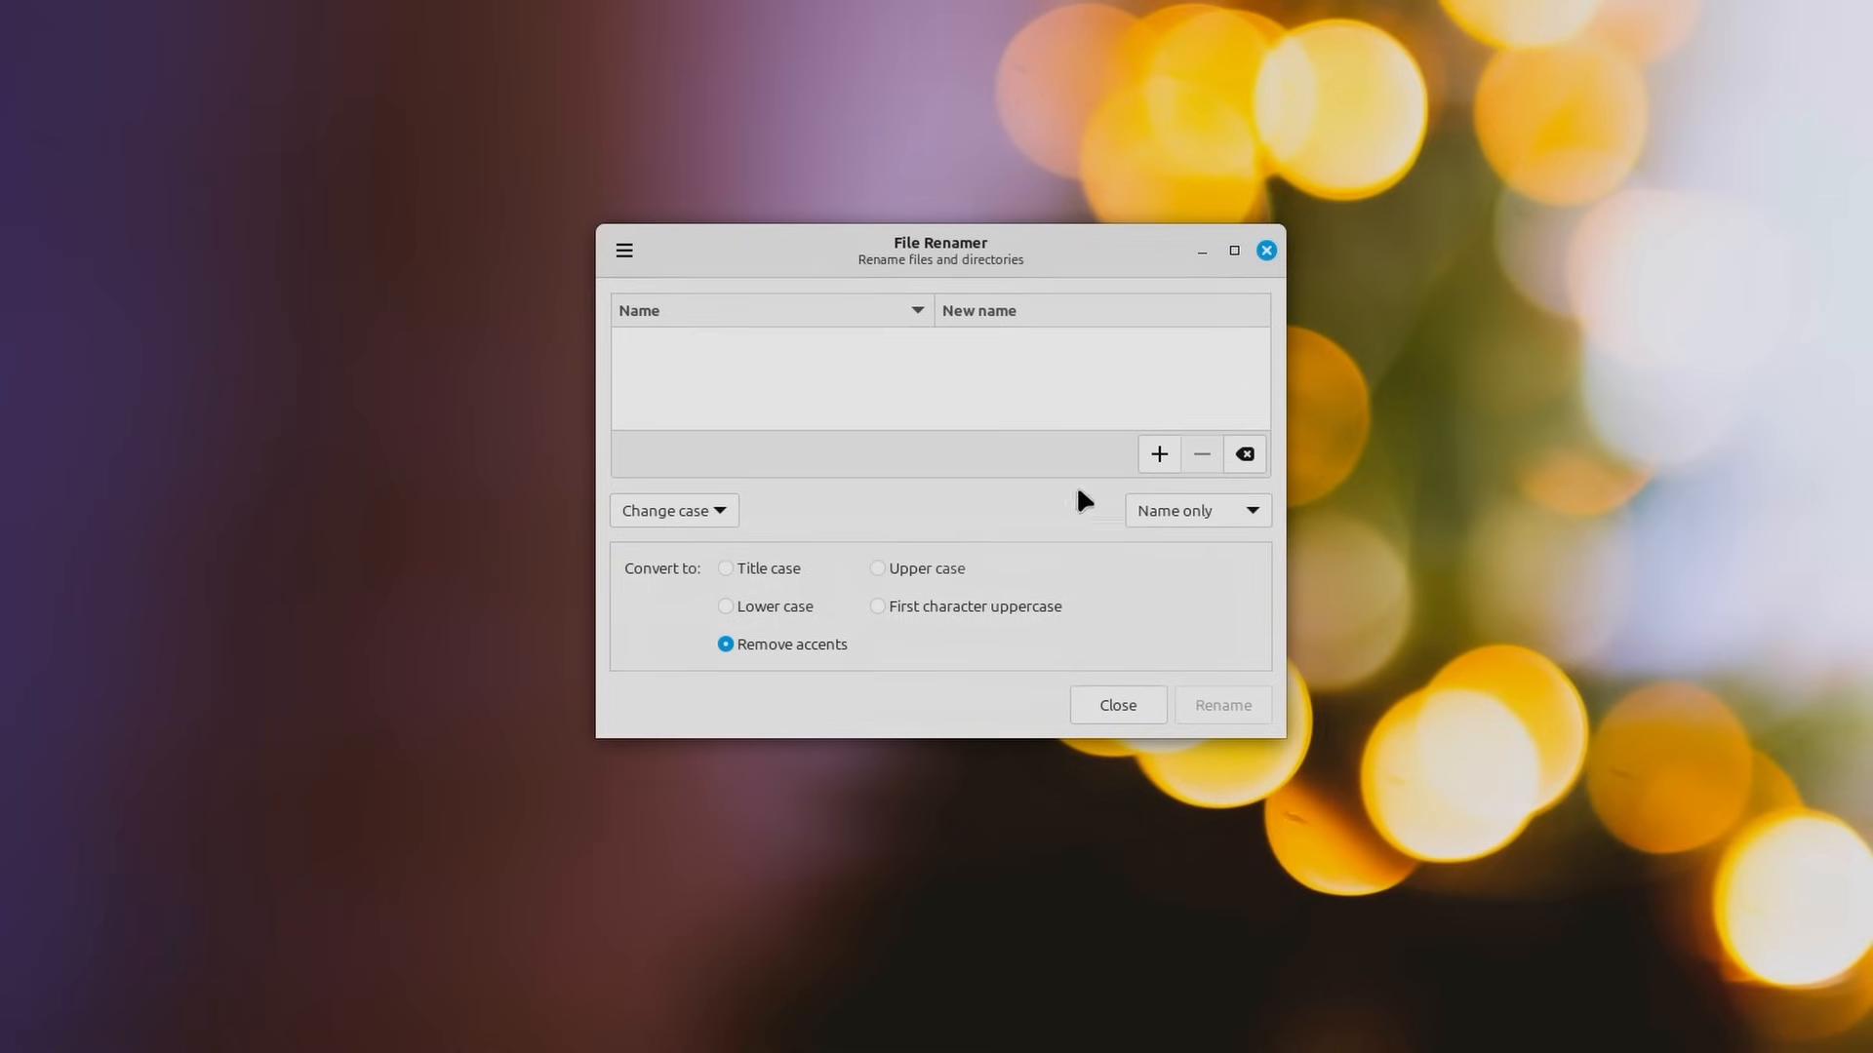
pyautogui.moveTo(974, 249); pyautogui.dragTo(928, 237)
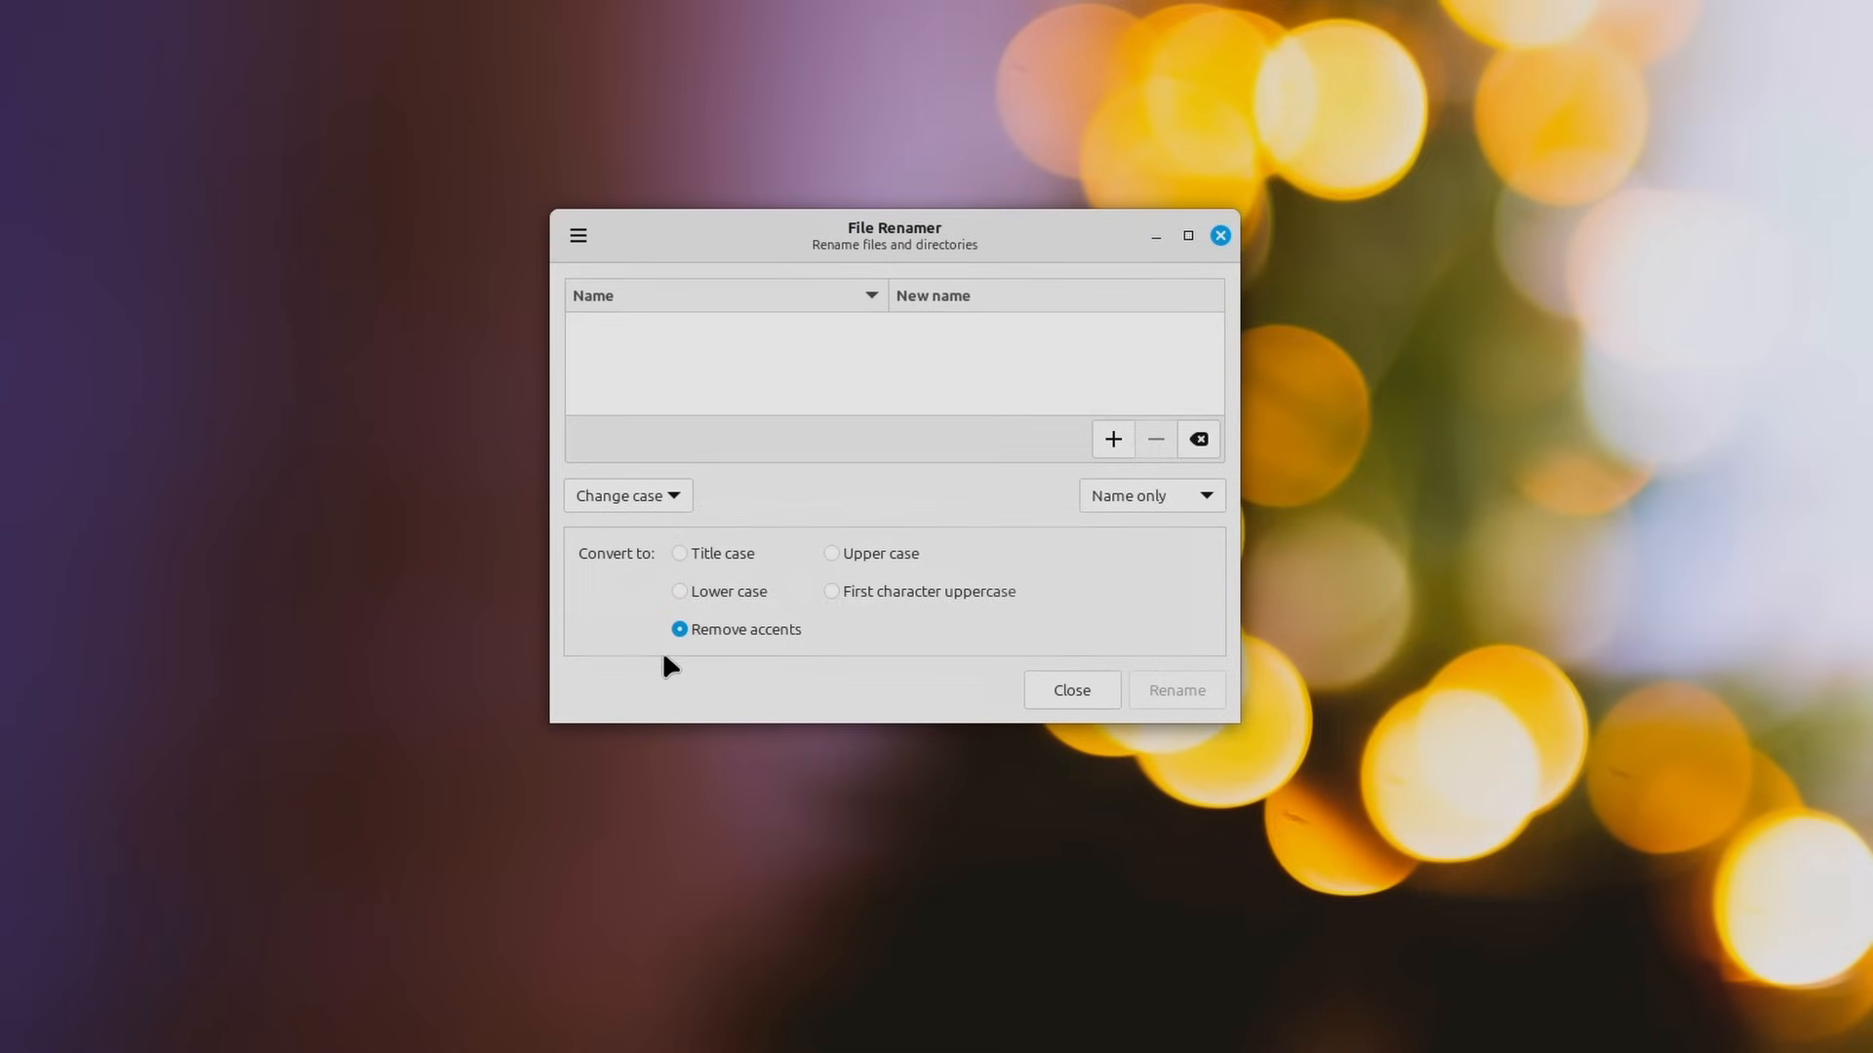
pyautogui.moveTo(890, 227); pyautogui.dragTo(905, 258)
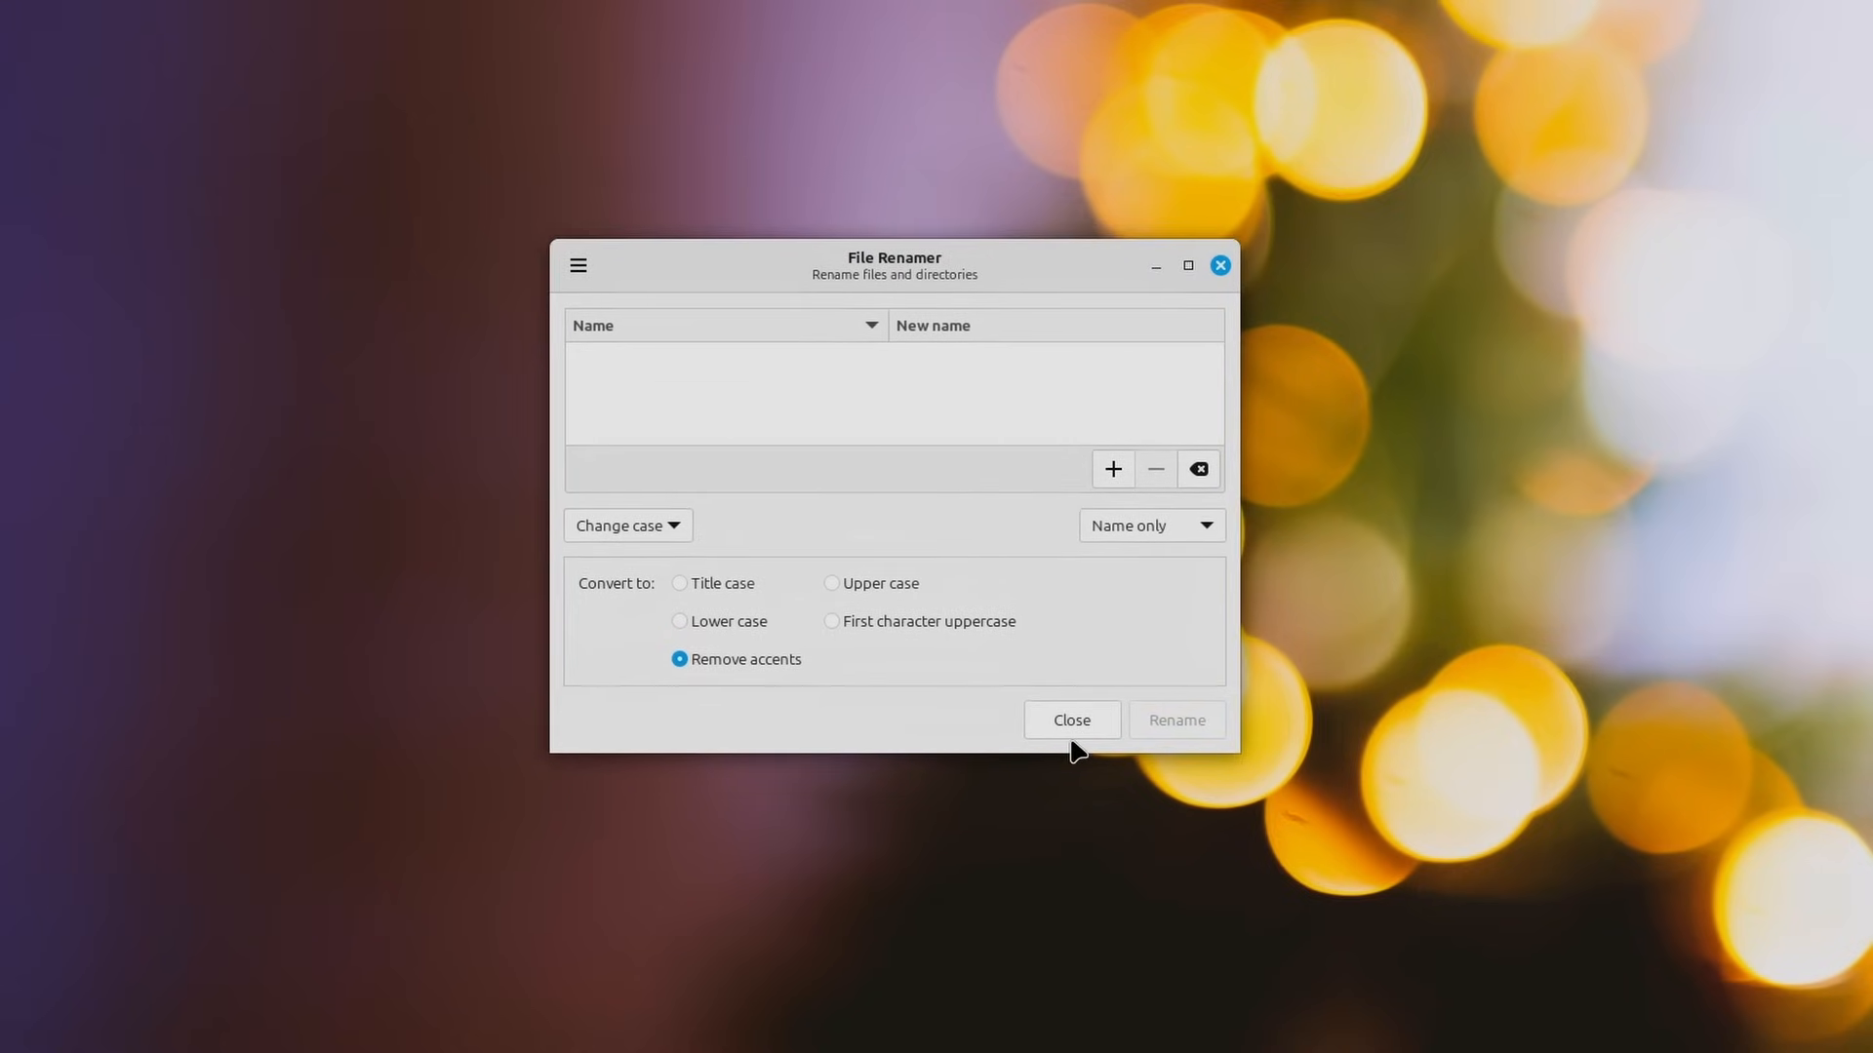
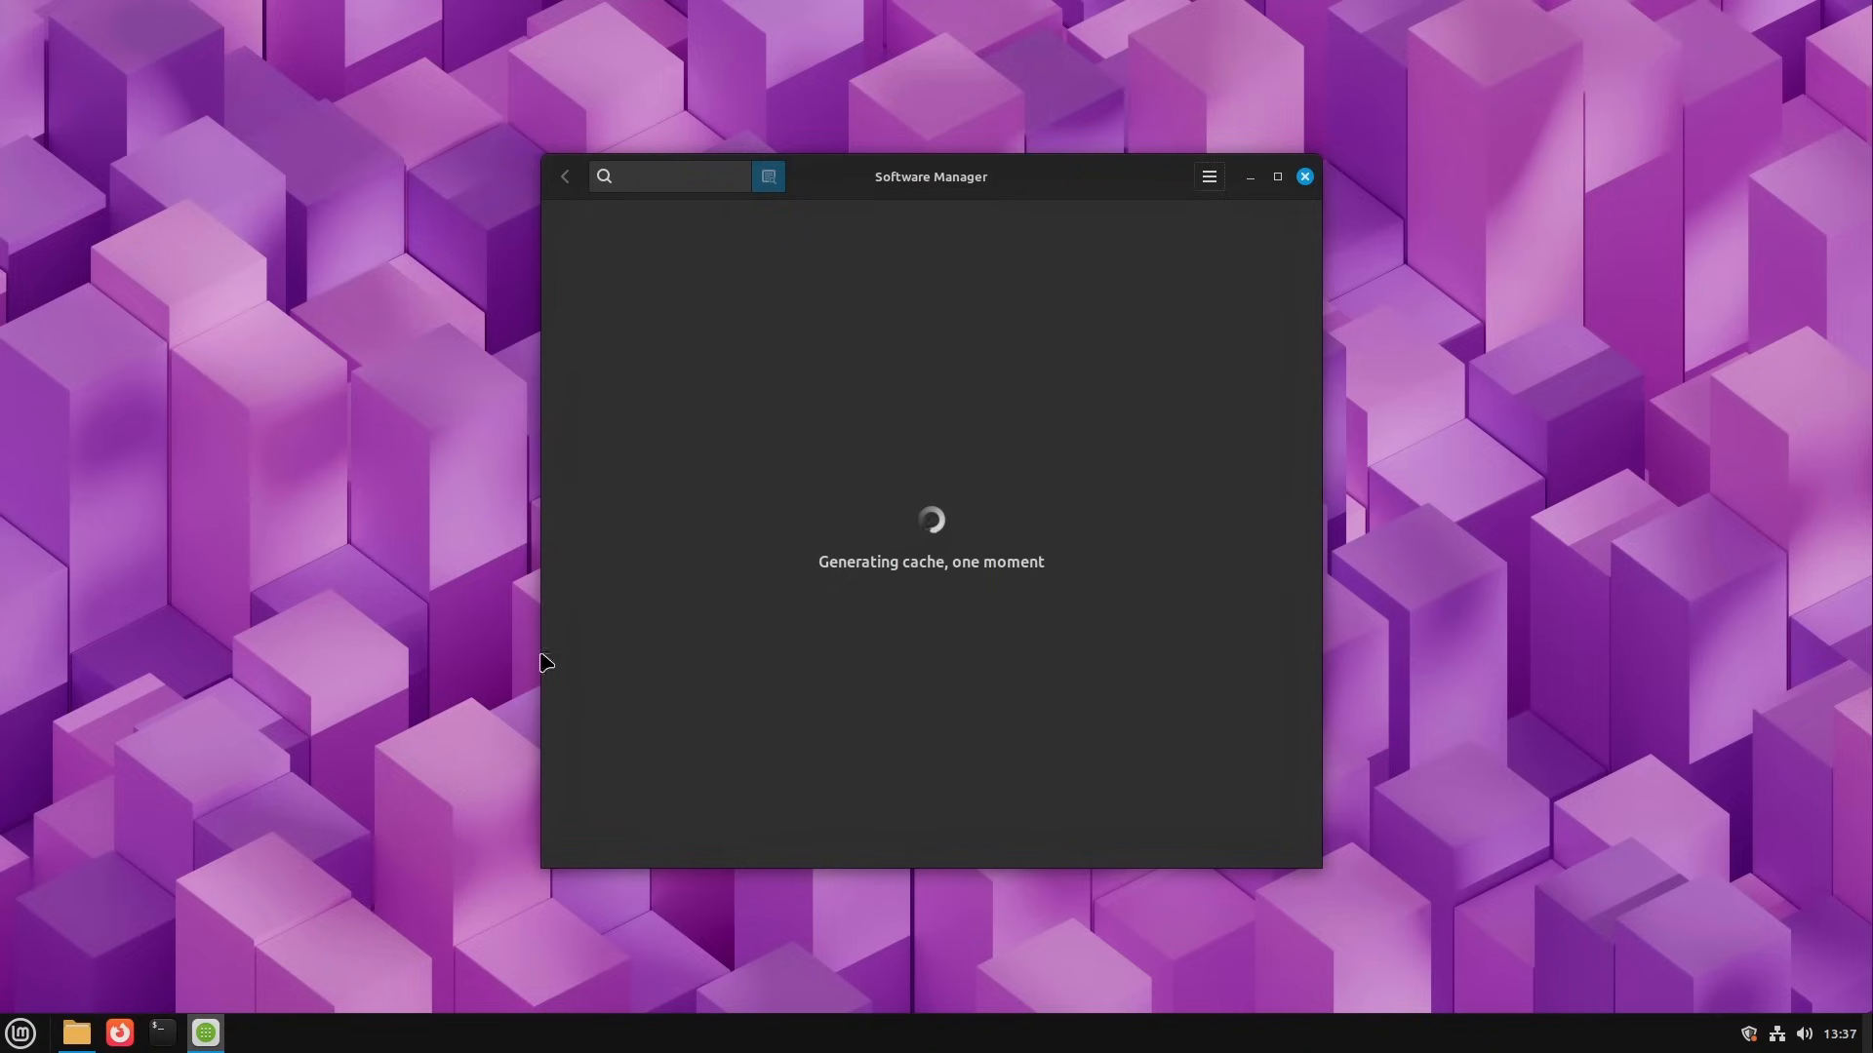
pyautogui.moveTo(978, 174)
pyautogui.mouseDown()
pyautogui.moveTo(959, 192)
pyautogui.moveTo(973, 179)
pyautogui.mouseUp()
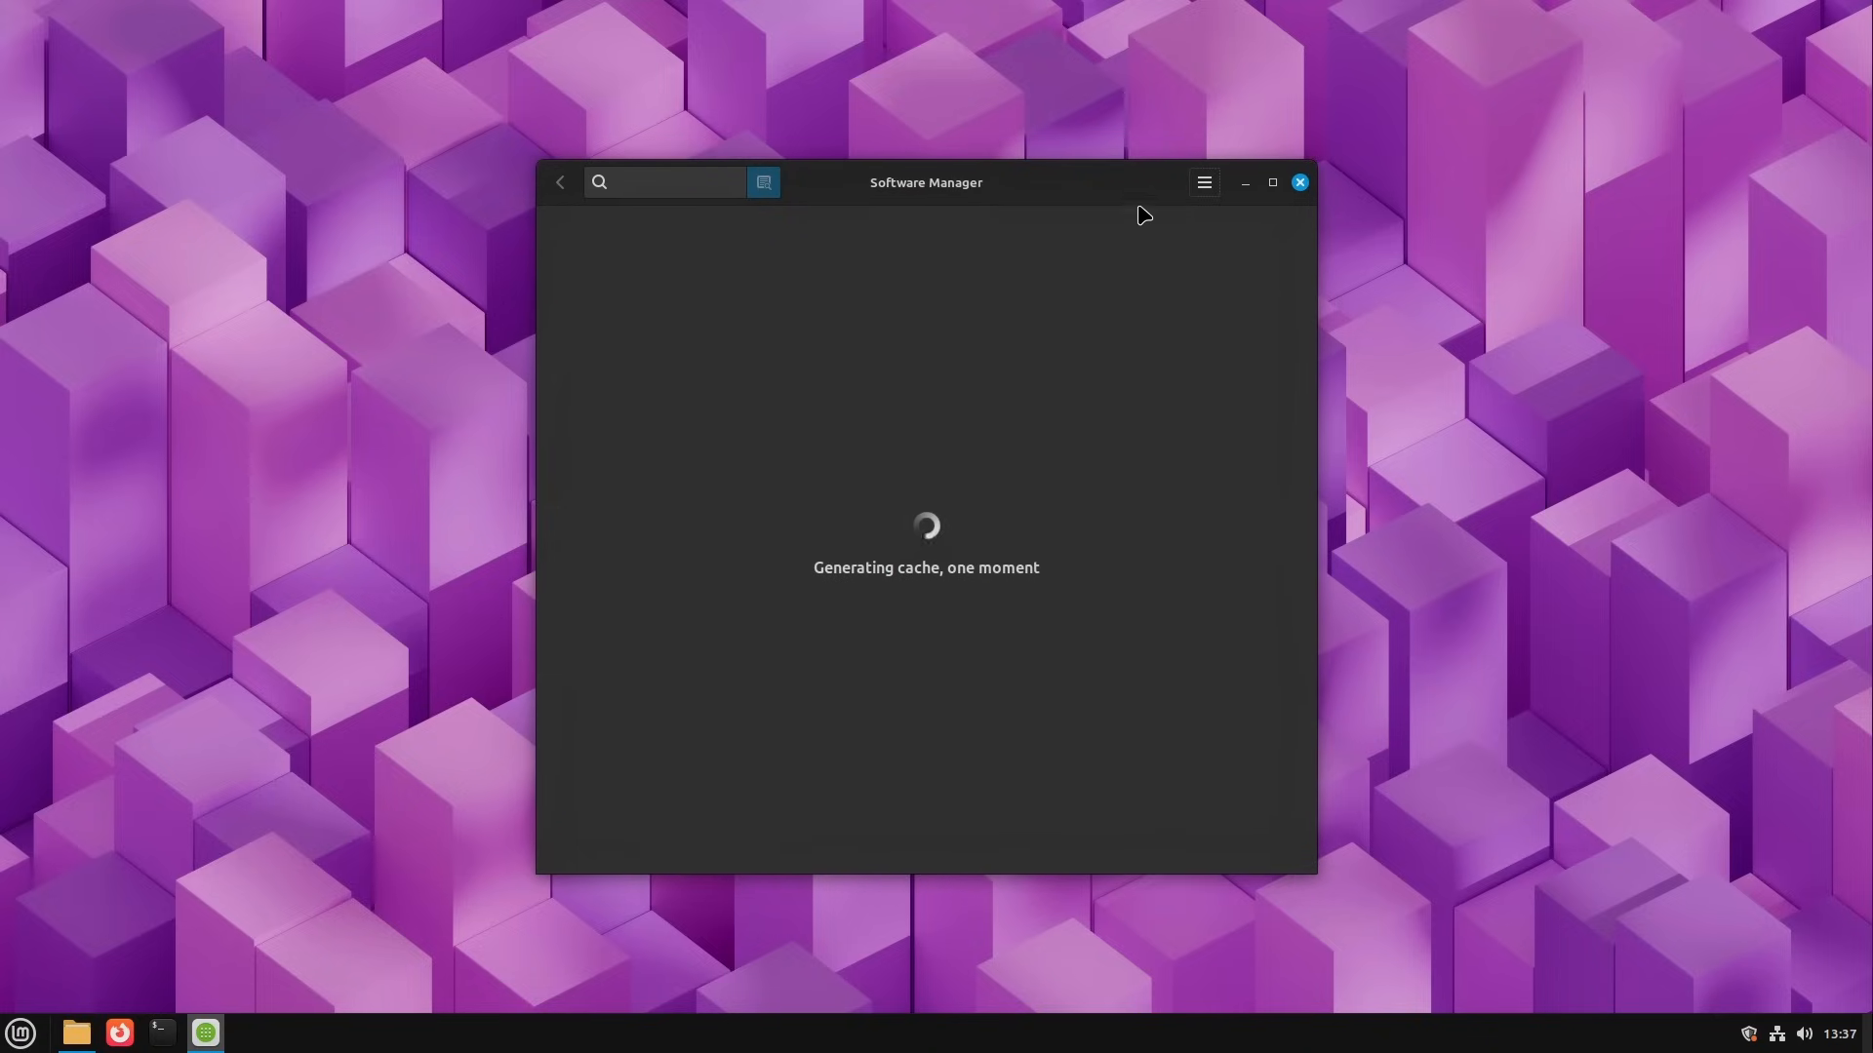
pyautogui.moveTo(1096, 189); pyautogui.dragTo(1070, 180)
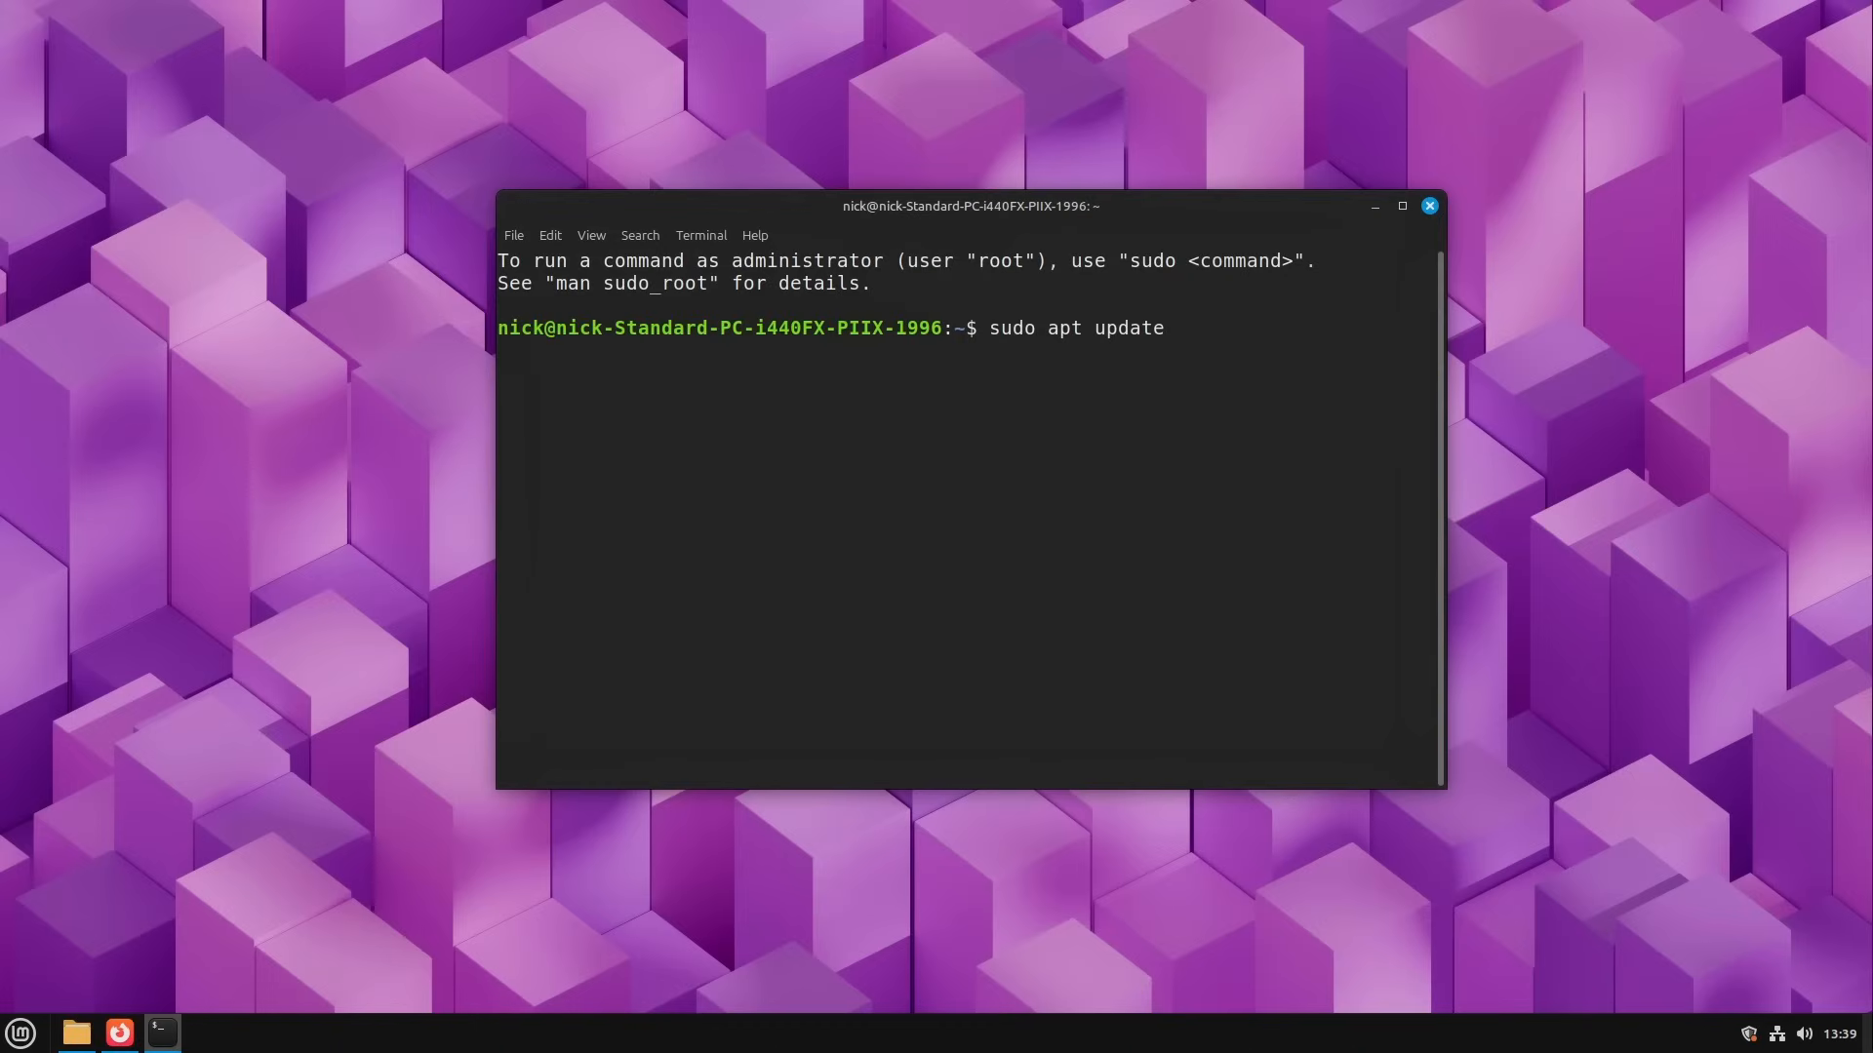
# Step: Run sudo apt update in the terminal, authenticating with the account password
pyautogui.press('Return')
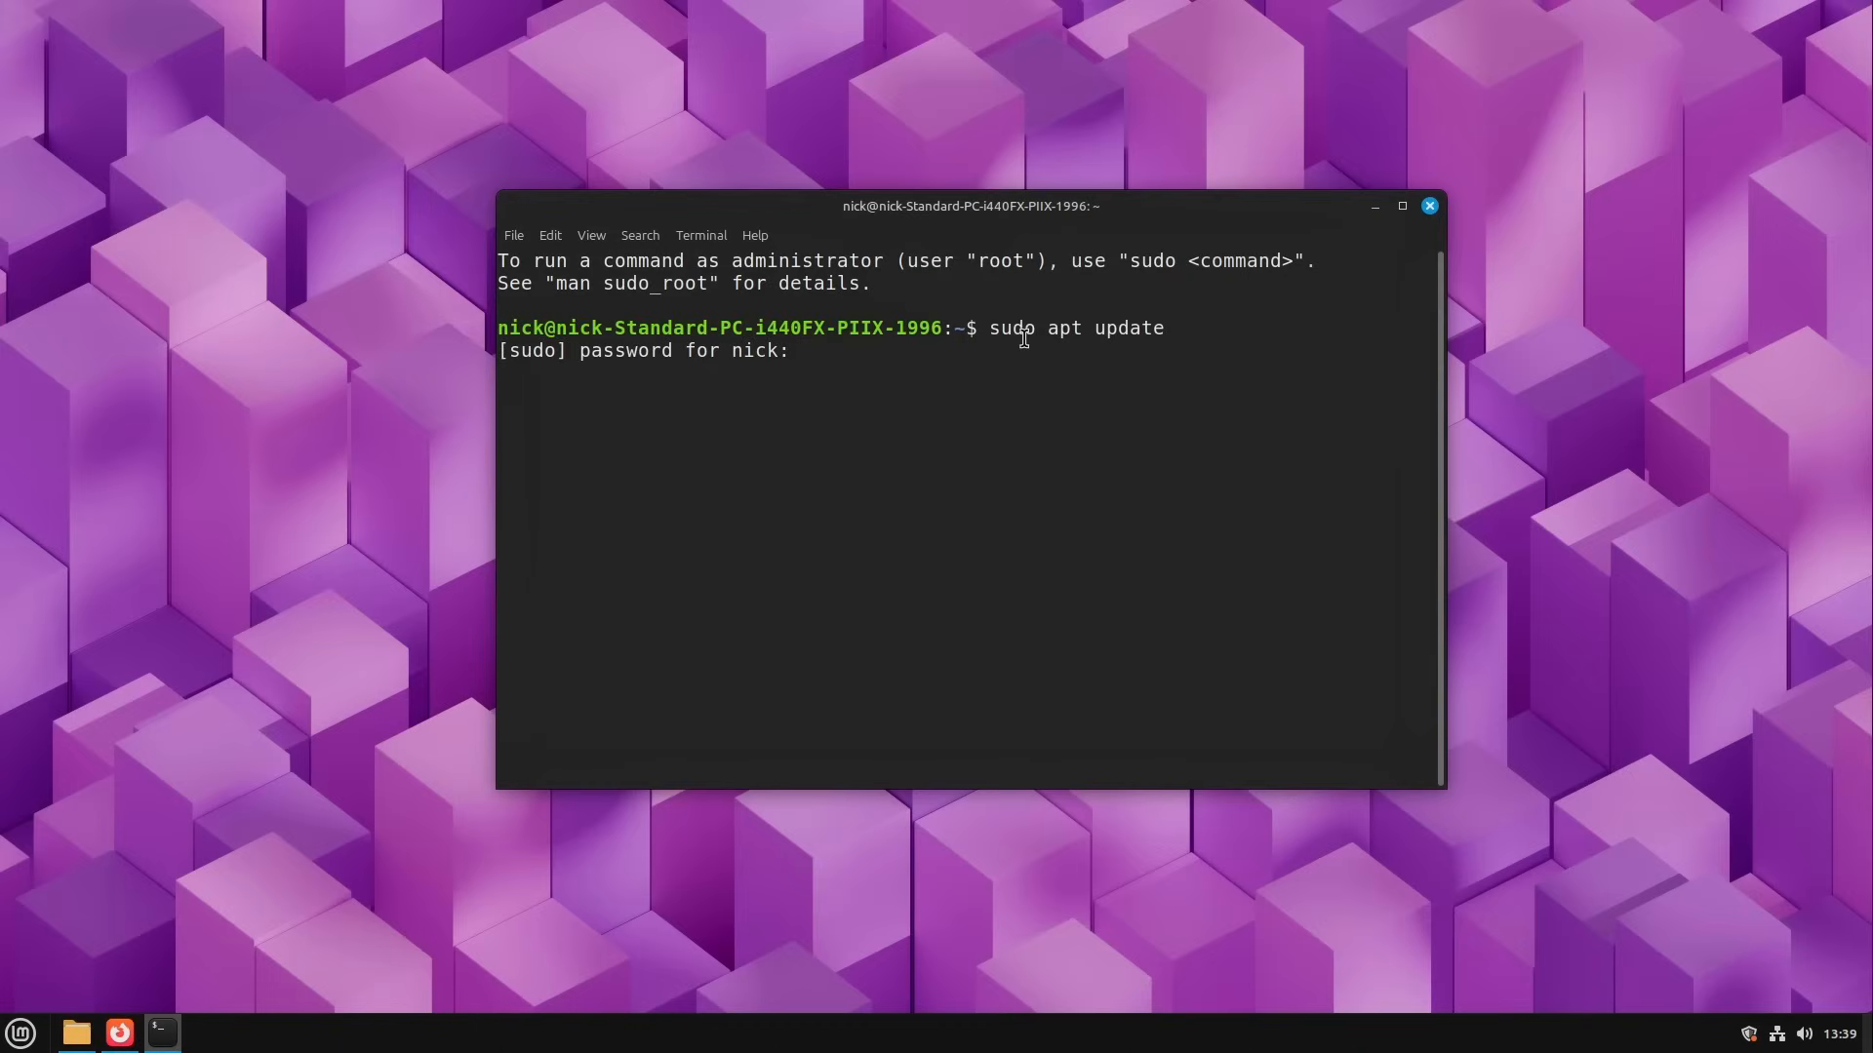
pyautogui.press('Return')
pyautogui.moveTo(1055, 232); pyautogui.dragTo(1025, 251)
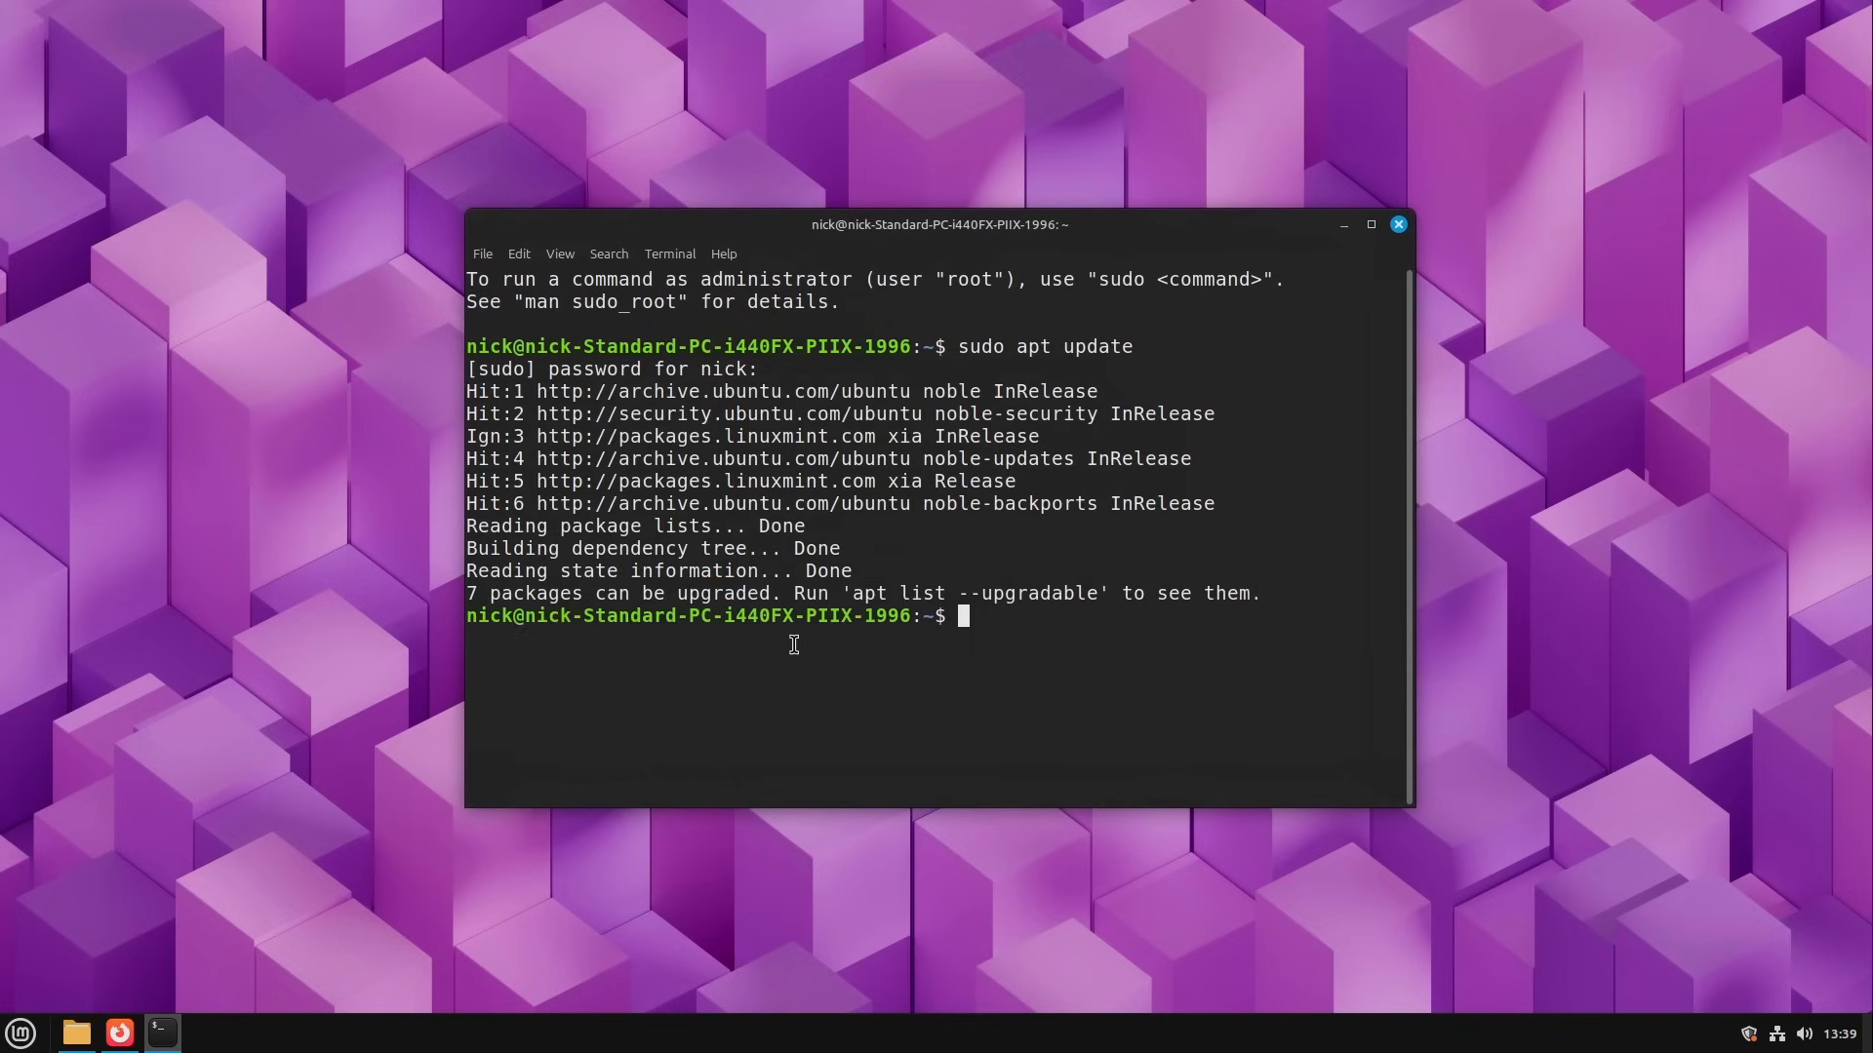
pyautogui.moveTo(1032, 226); pyautogui.dragTo(1009, 255)
# Step: Highlight the sudo apt update output, from the password prompt to the upgradable packages line, and clear the selection
pyautogui.moveTo(1285, 599); pyautogui.dragTo(462, 387)
pyautogui.click(939, 404)
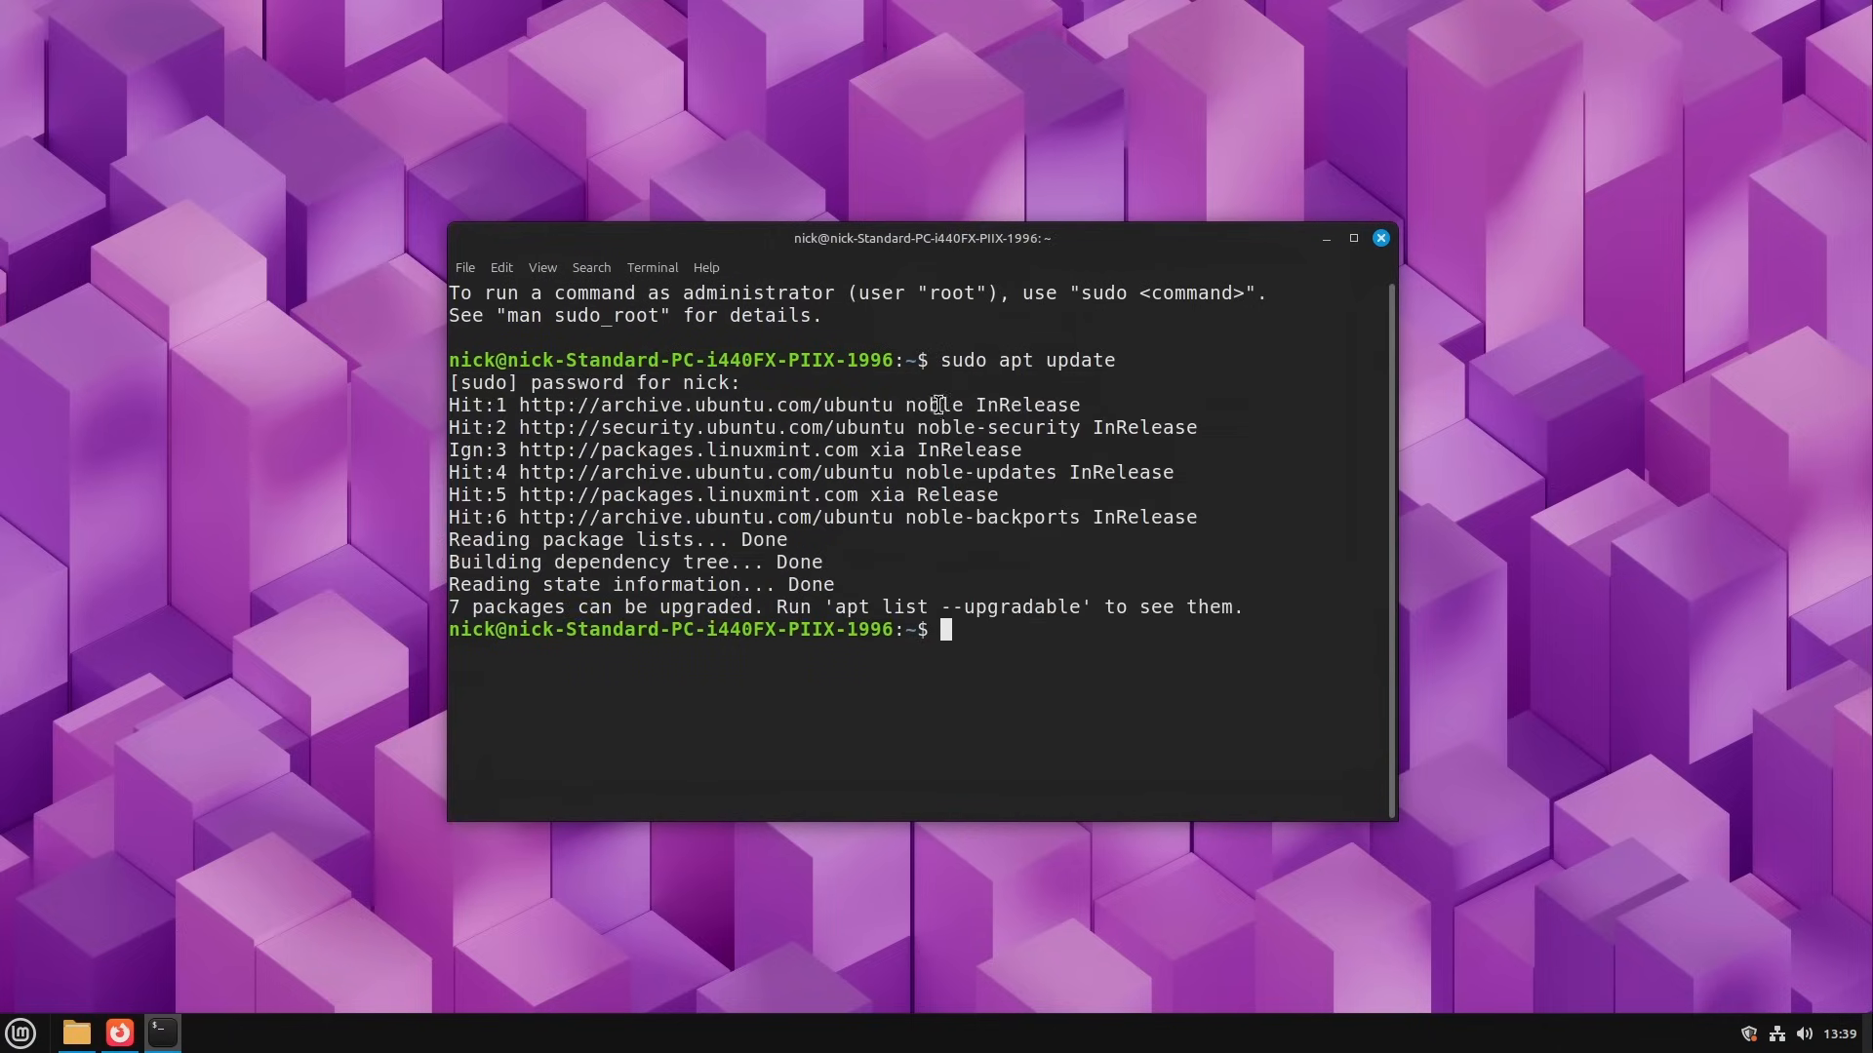
pyautogui.doubleClick(721, 383)
pyautogui.moveTo(722, 382); pyautogui.dragTo(1260, 597)
pyautogui.click(1238, 668)
pyautogui.moveTo(970, 238)
pyautogui.mouseDown()
pyautogui.moveTo(926, 235)
pyautogui.moveTo(969, 271)
pyautogui.mouseUp()
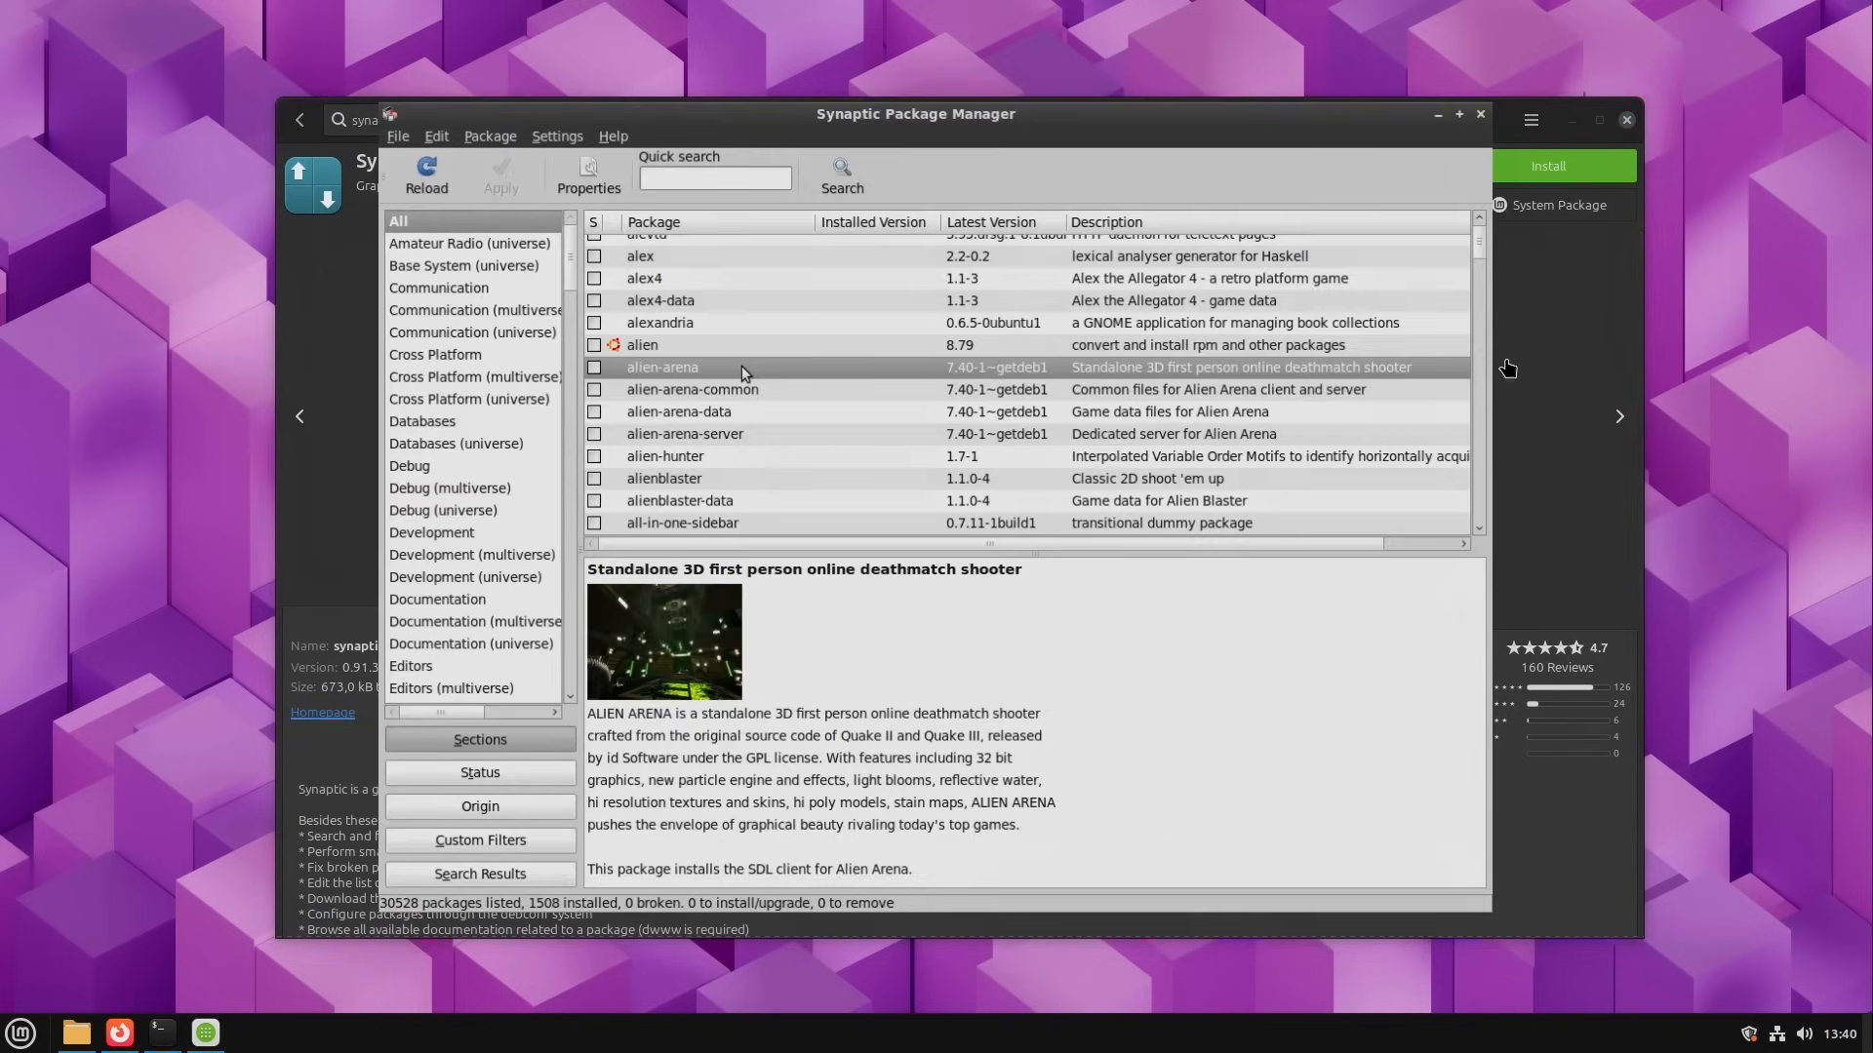
# Step: Leave Synaptic's enlarged screenshot, search Software Manager for gdebi and open the Gdebi page
pyautogui.click(1553, 361)
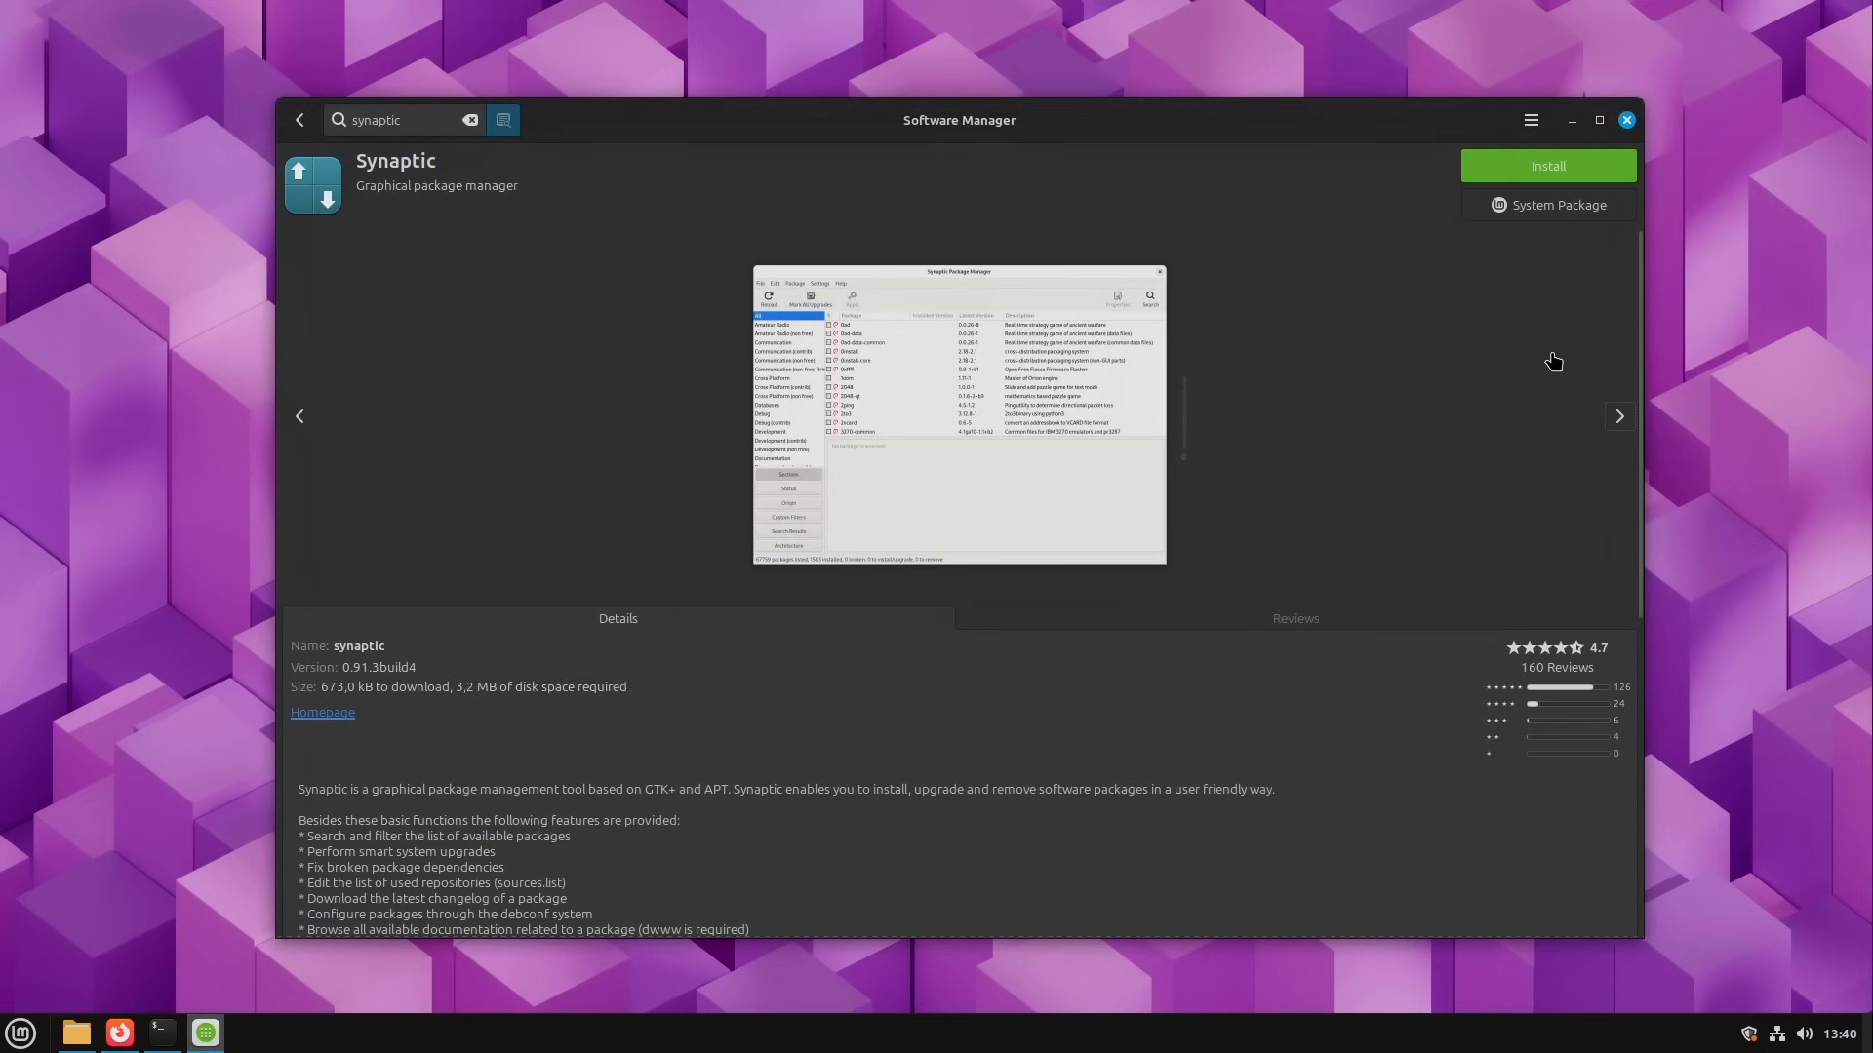
pyautogui.doubleClick(441, 120)
pyautogui.write('gdebi')
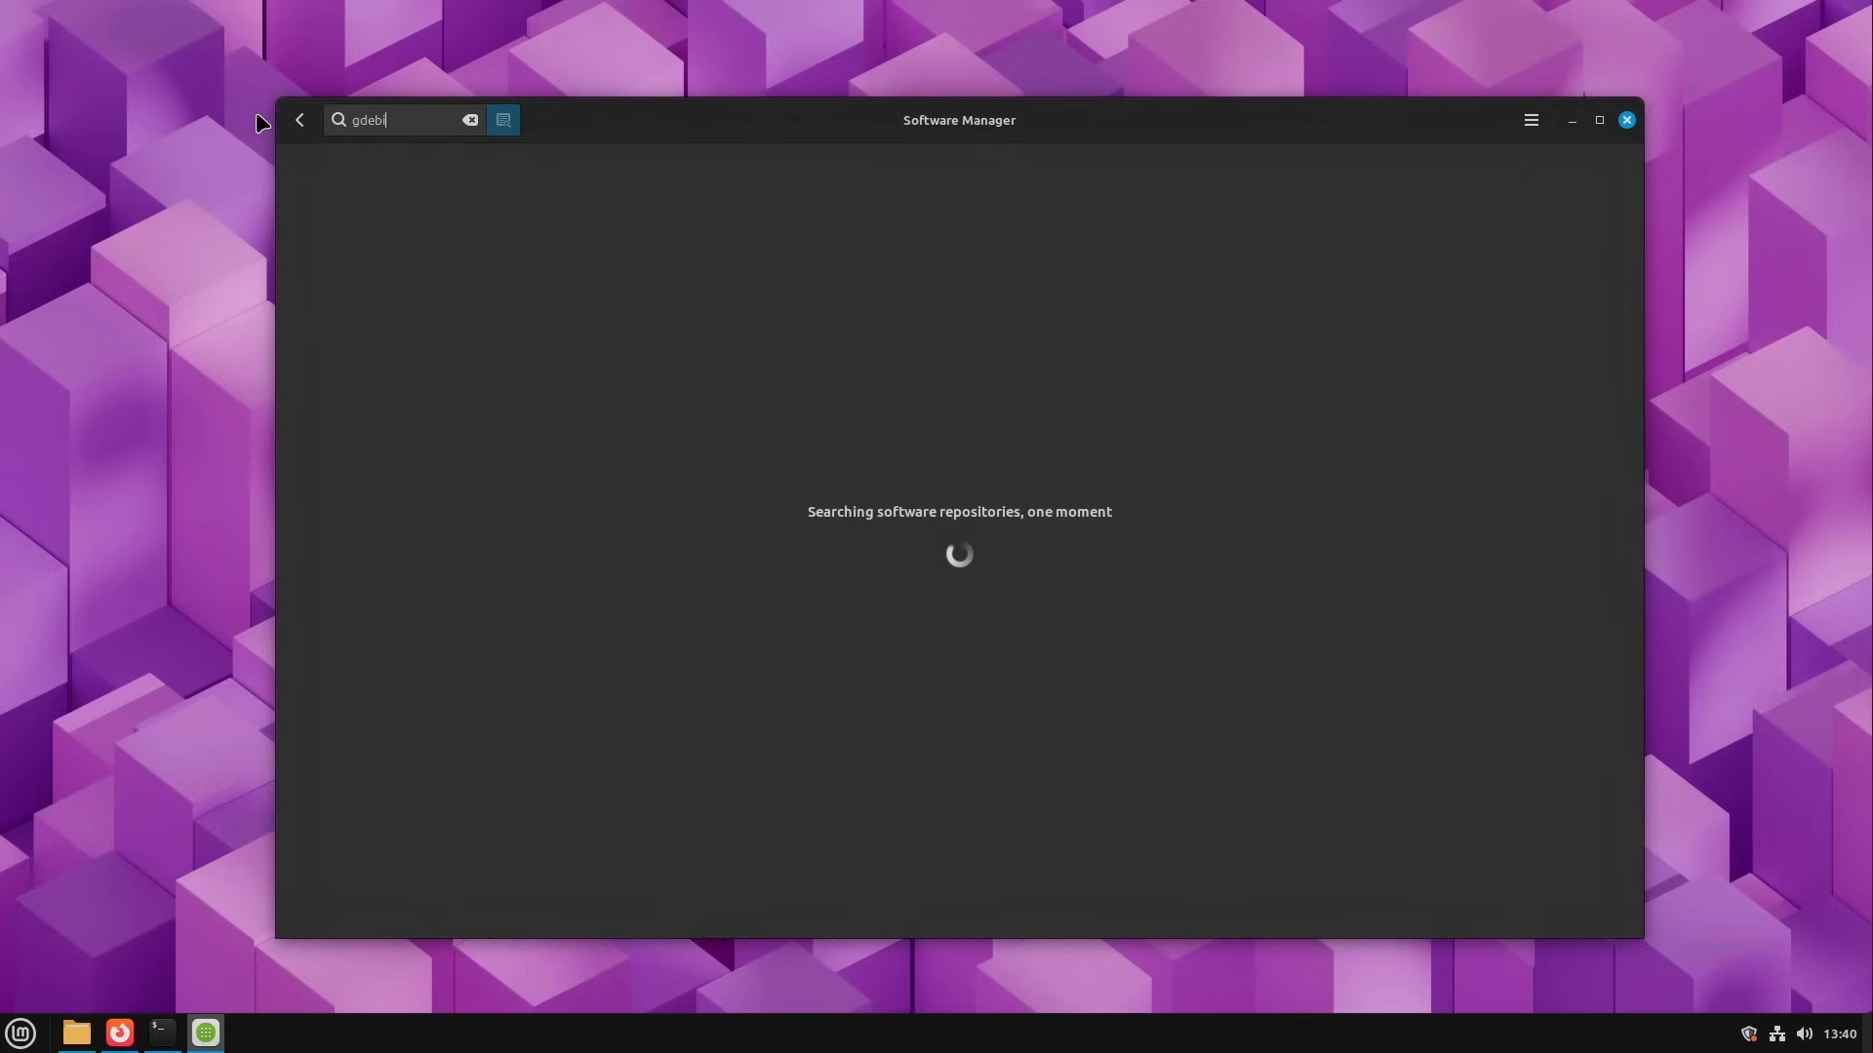
pyautogui.click(564, 193)
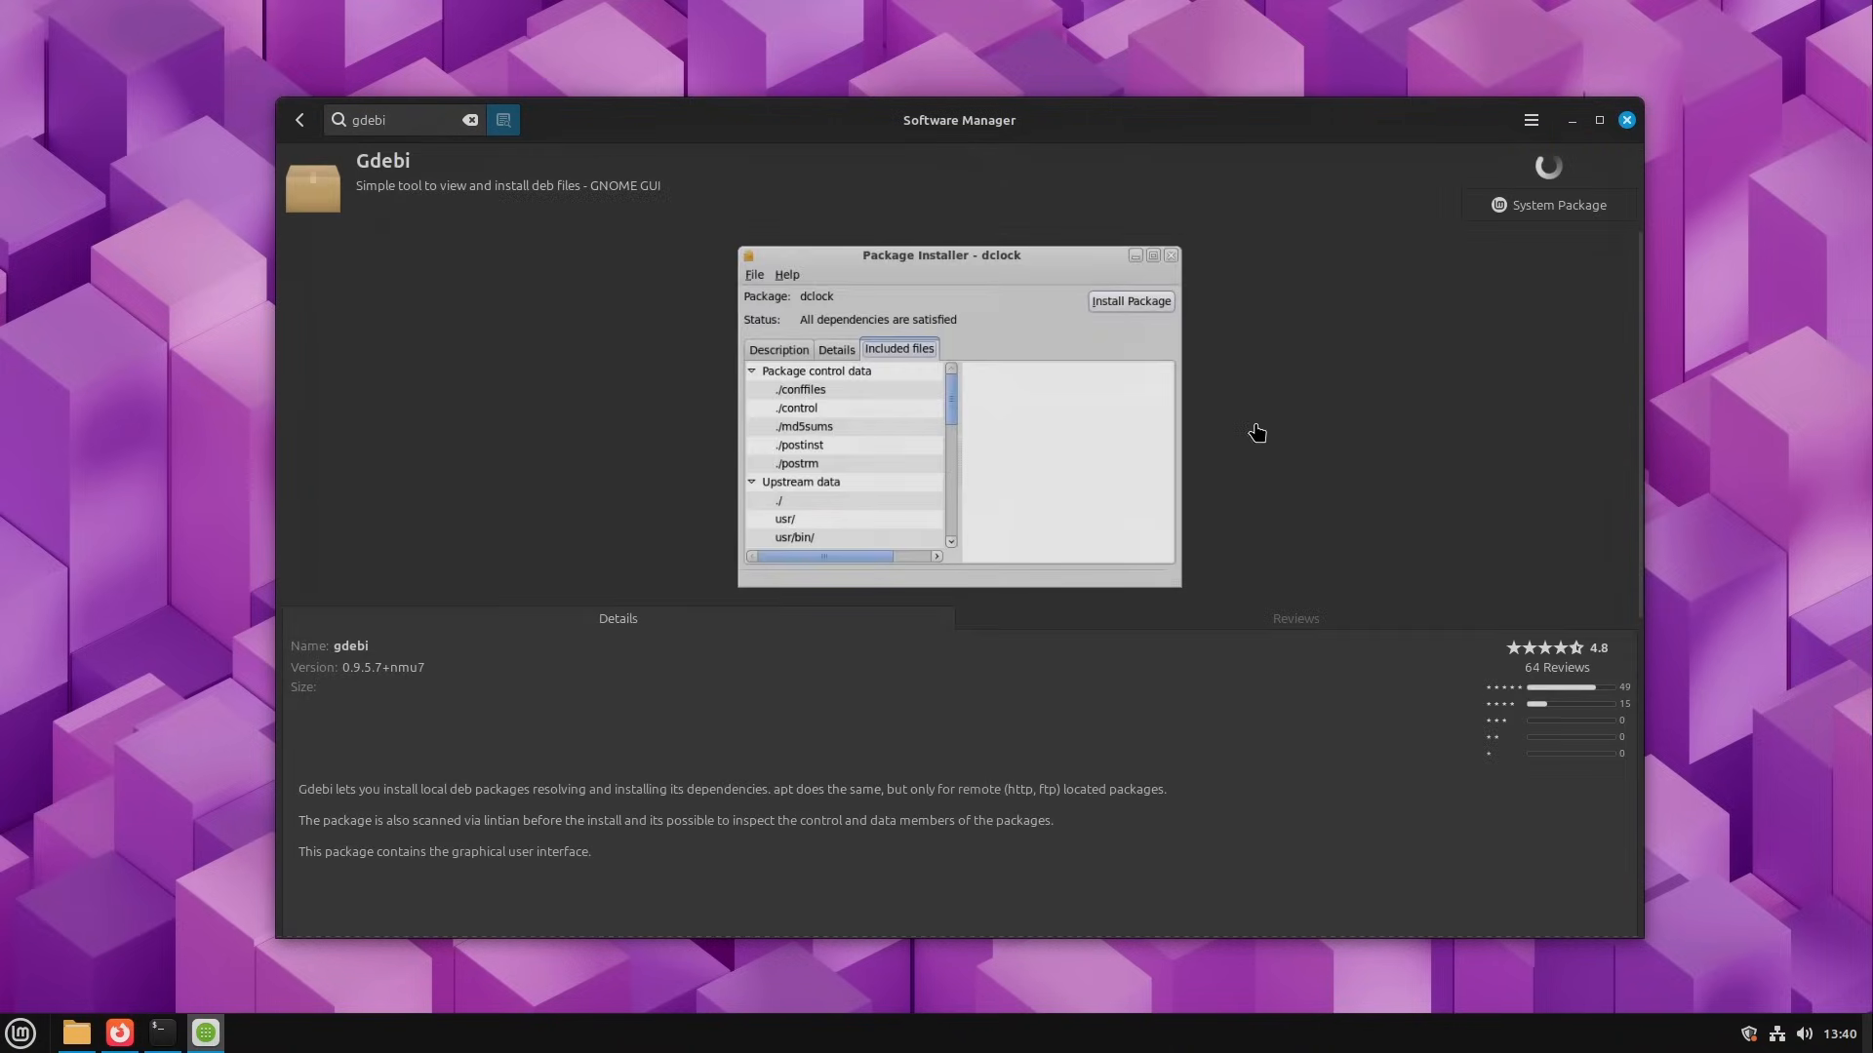
# Step: Browse back and forth through the preview screenshots on the Gdebi page
pyautogui.click(1619, 418)
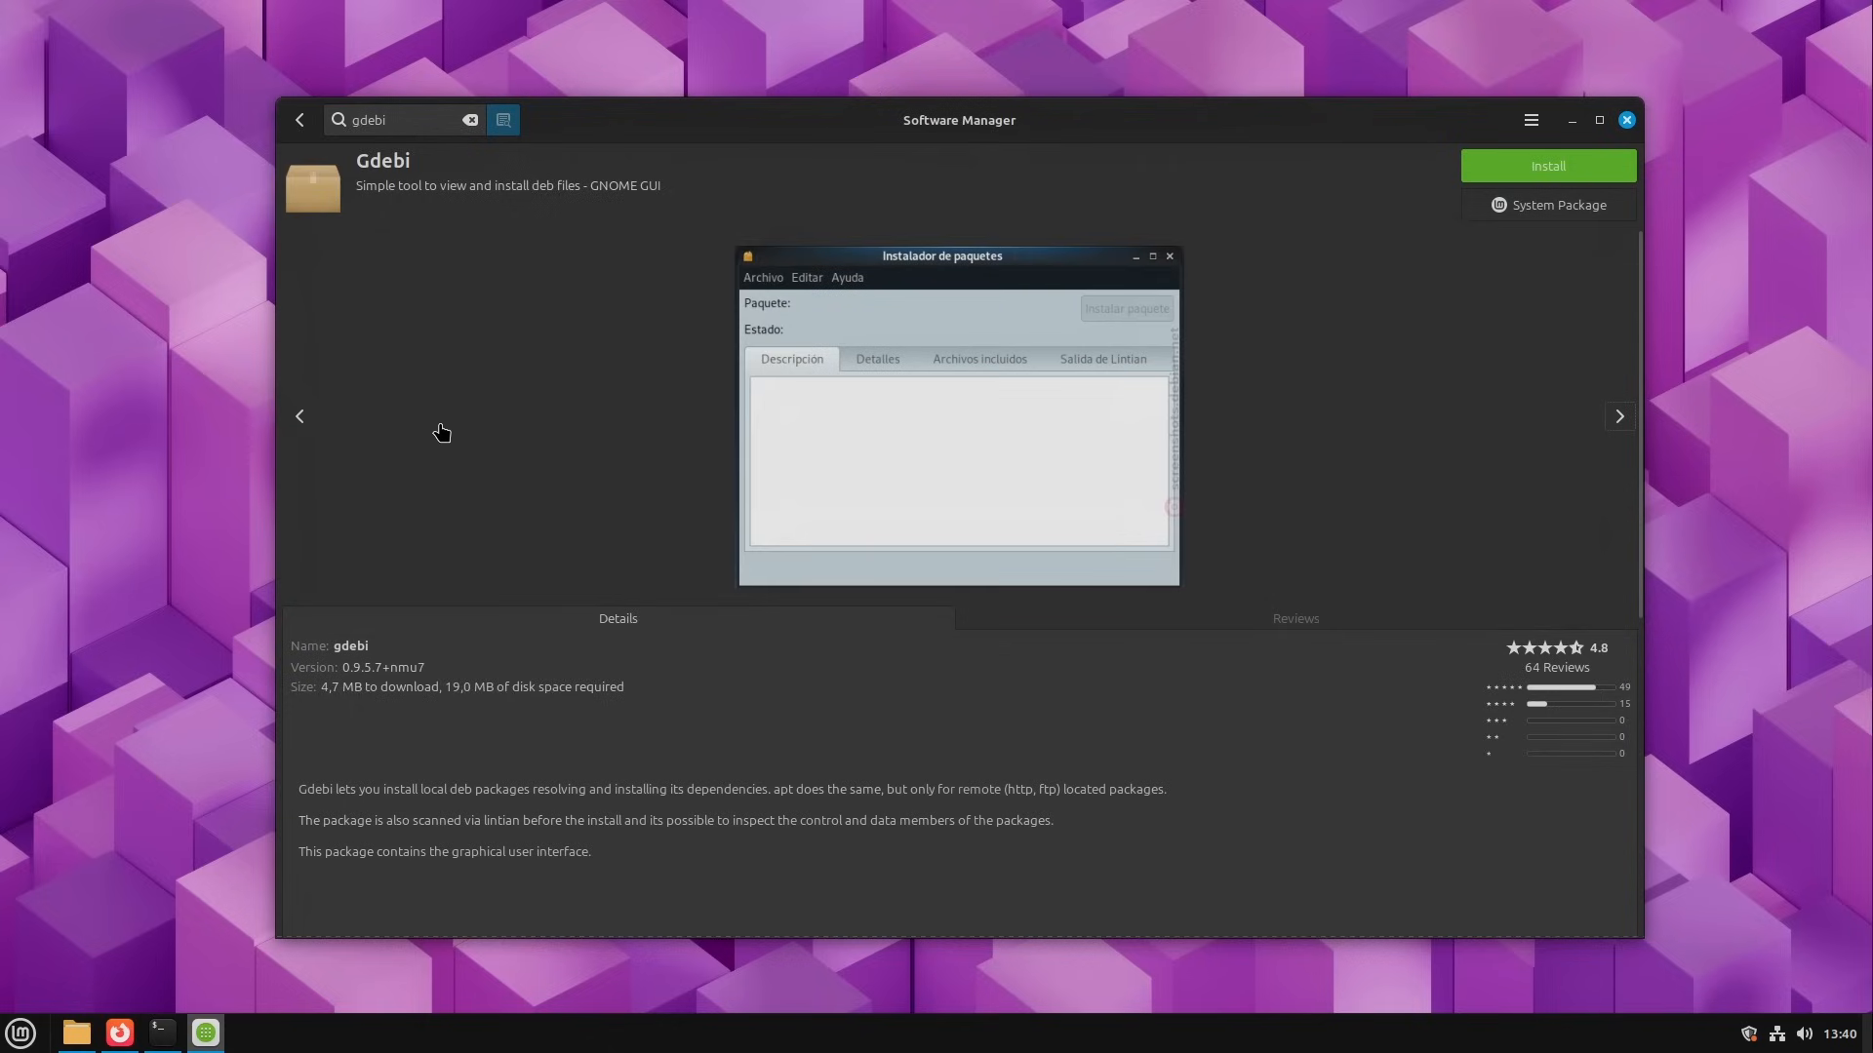
pyautogui.click(299, 418)
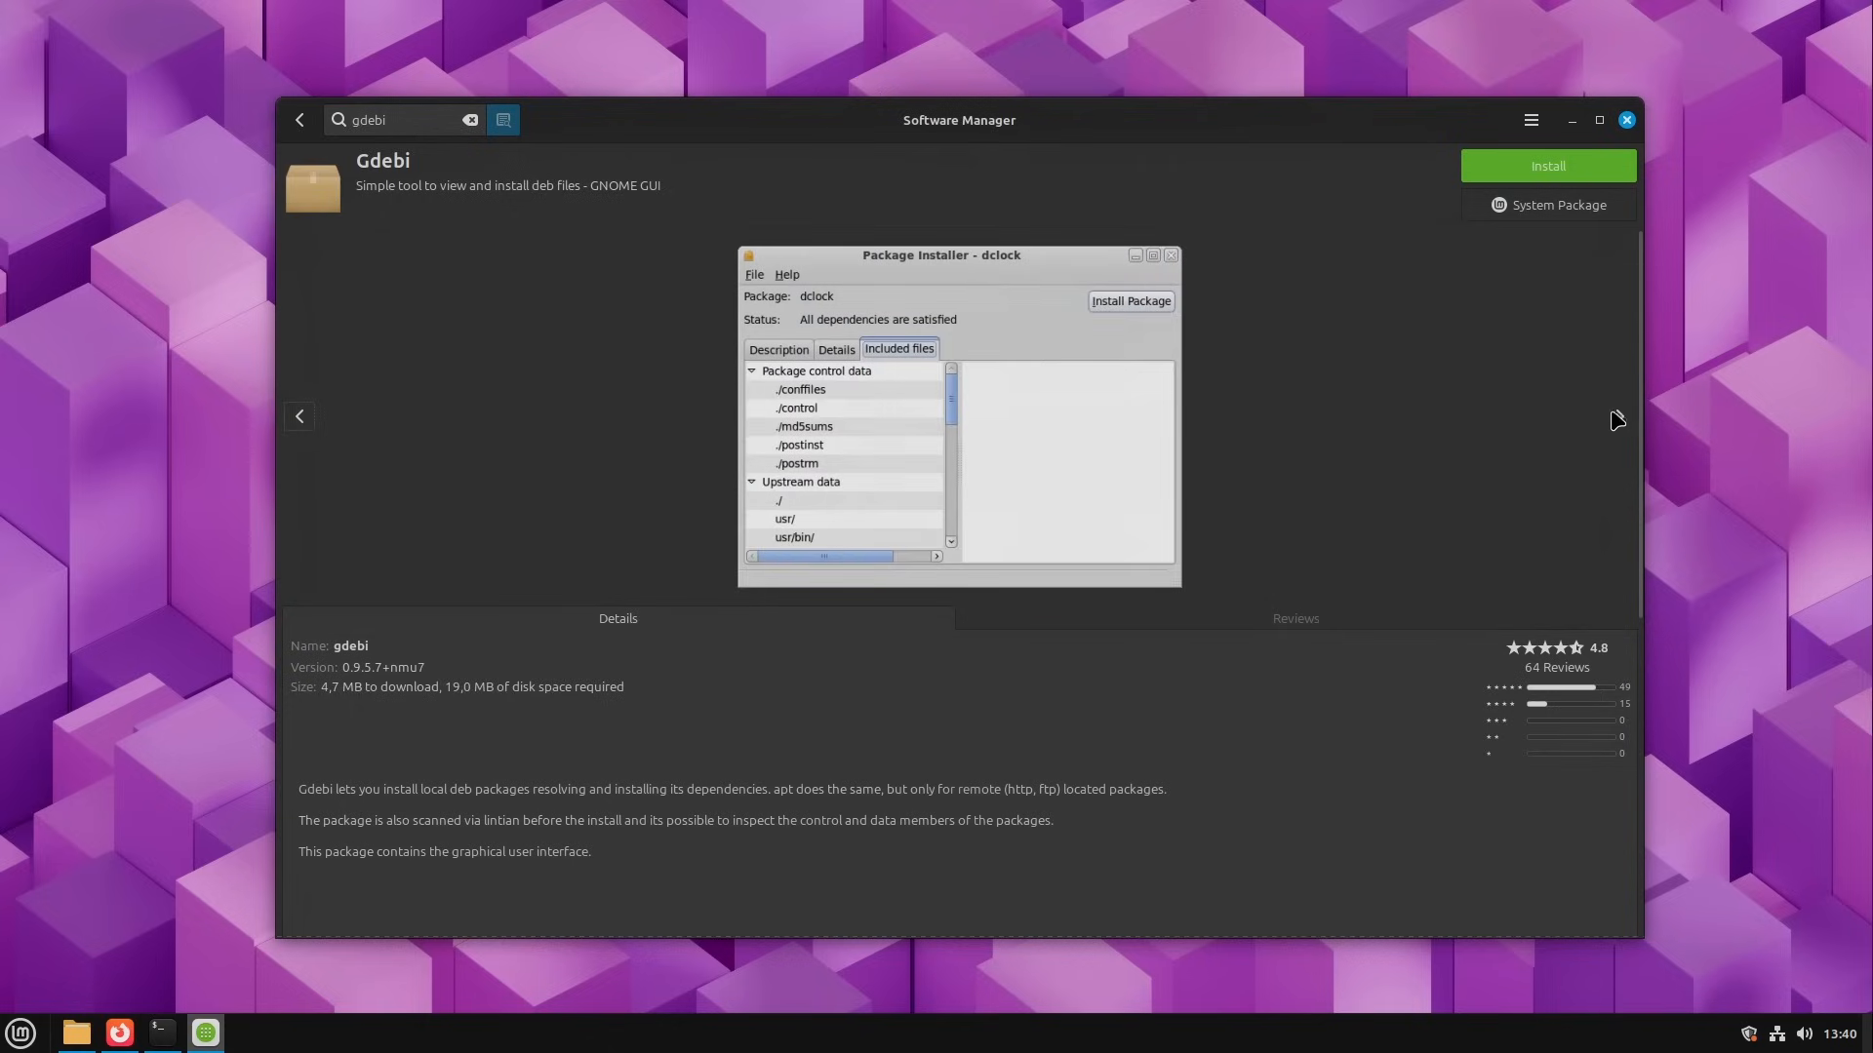
pyautogui.click(1617, 417)
pyautogui.click(299, 416)
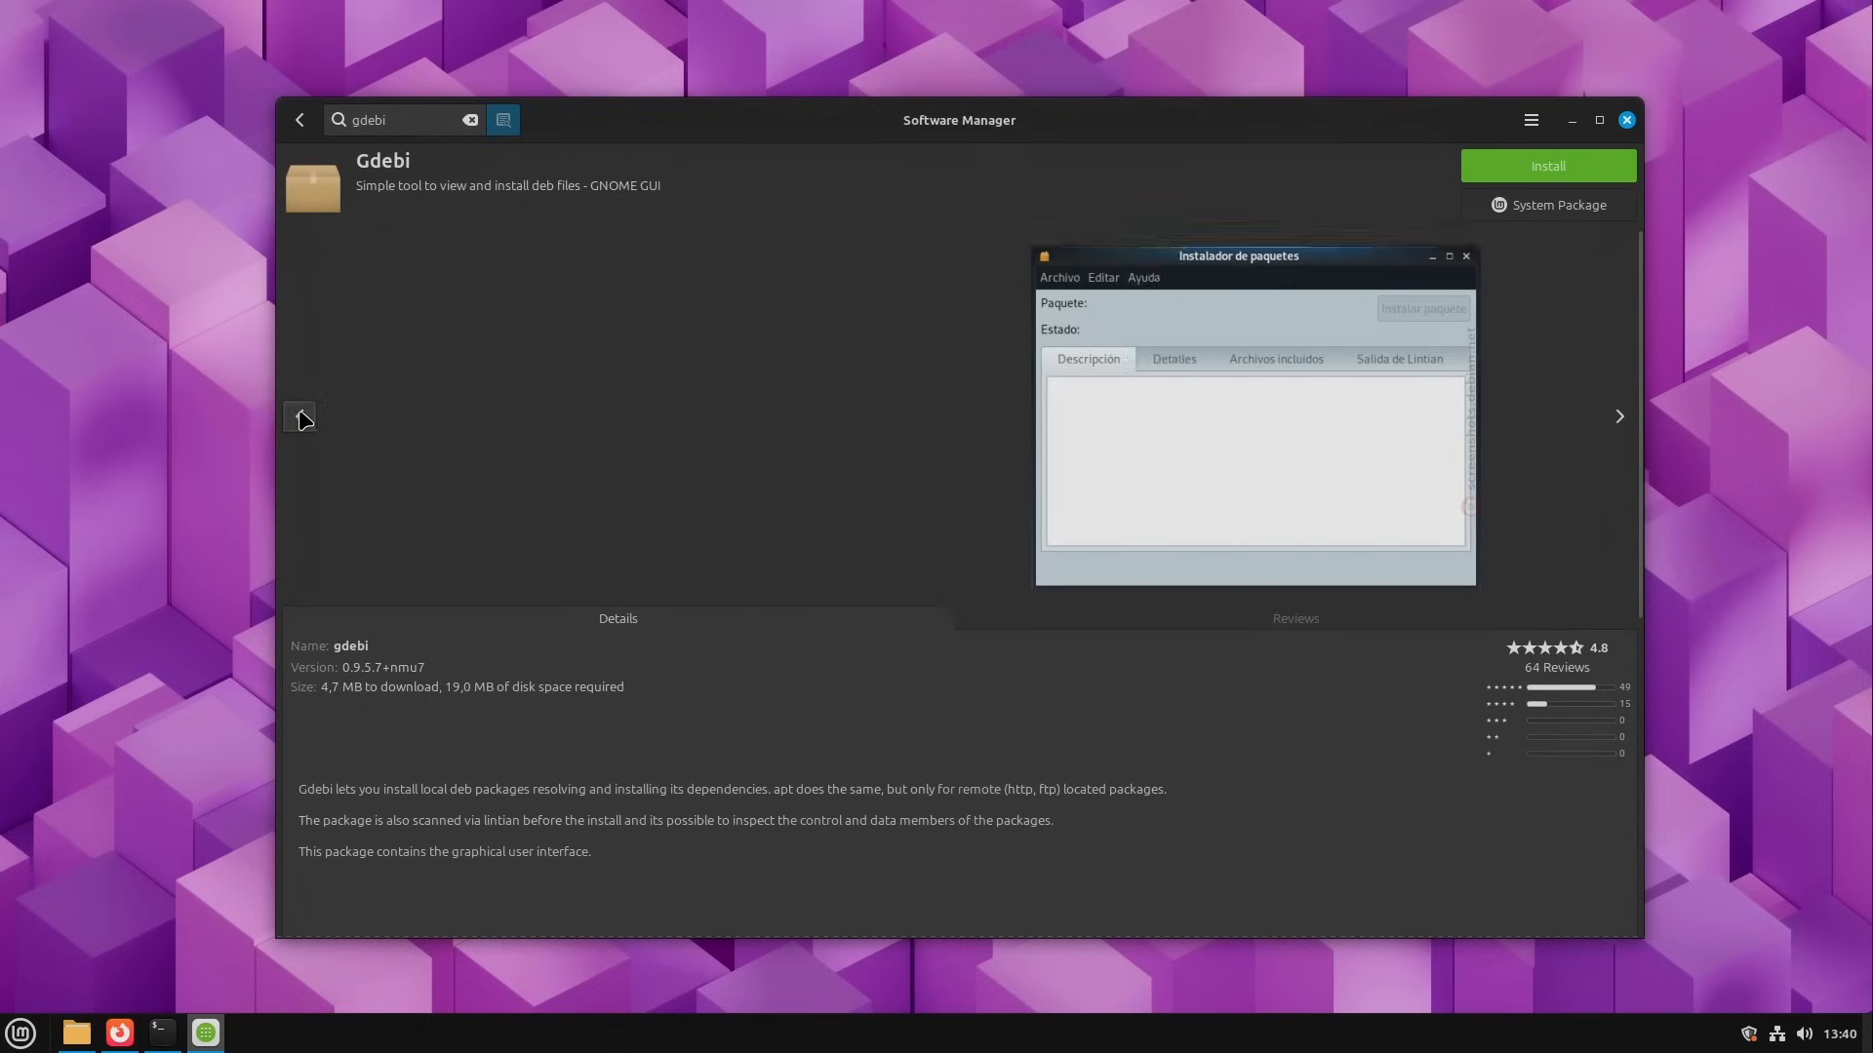
pyautogui.click(300, 416)
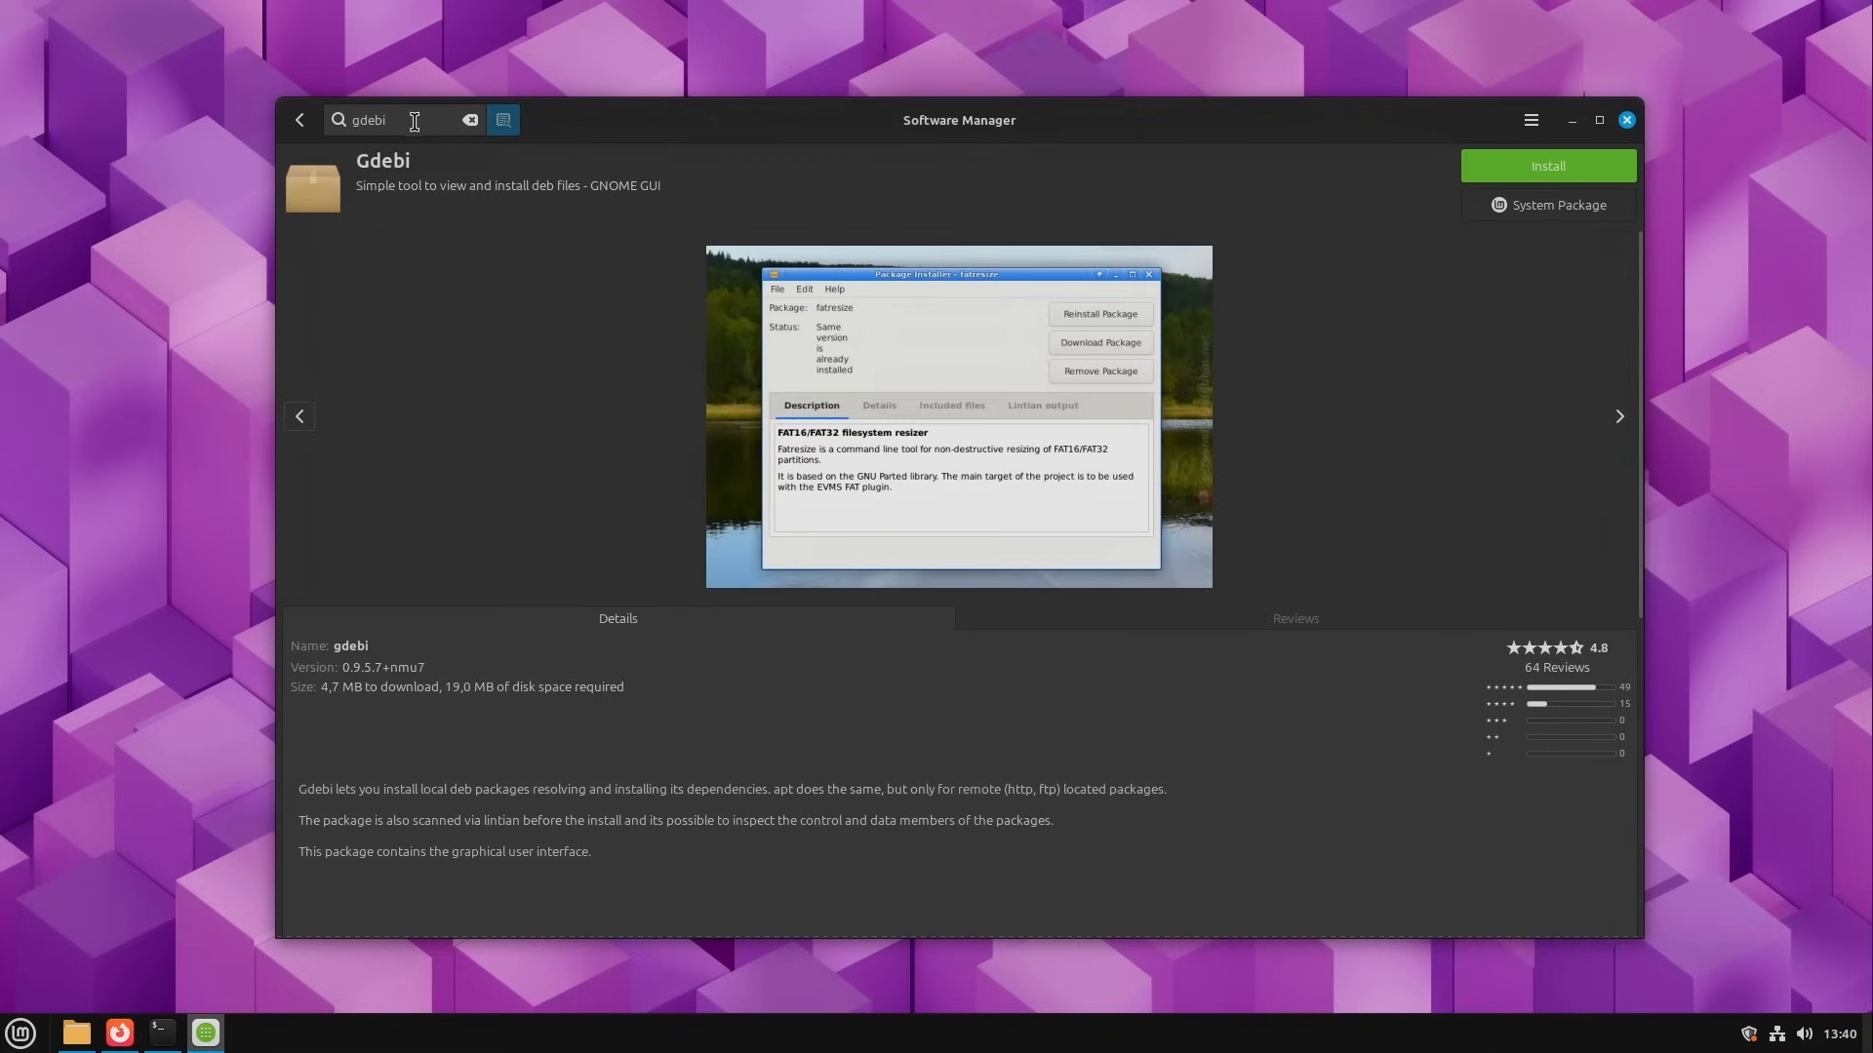
pyautogui.moveTo(1013, 133)
pyautogui.mouseDown()
pyautogui.moveTo(990, 140)
pyautogui.moveTo(1022, 130)
pyautogui.mouseUp()
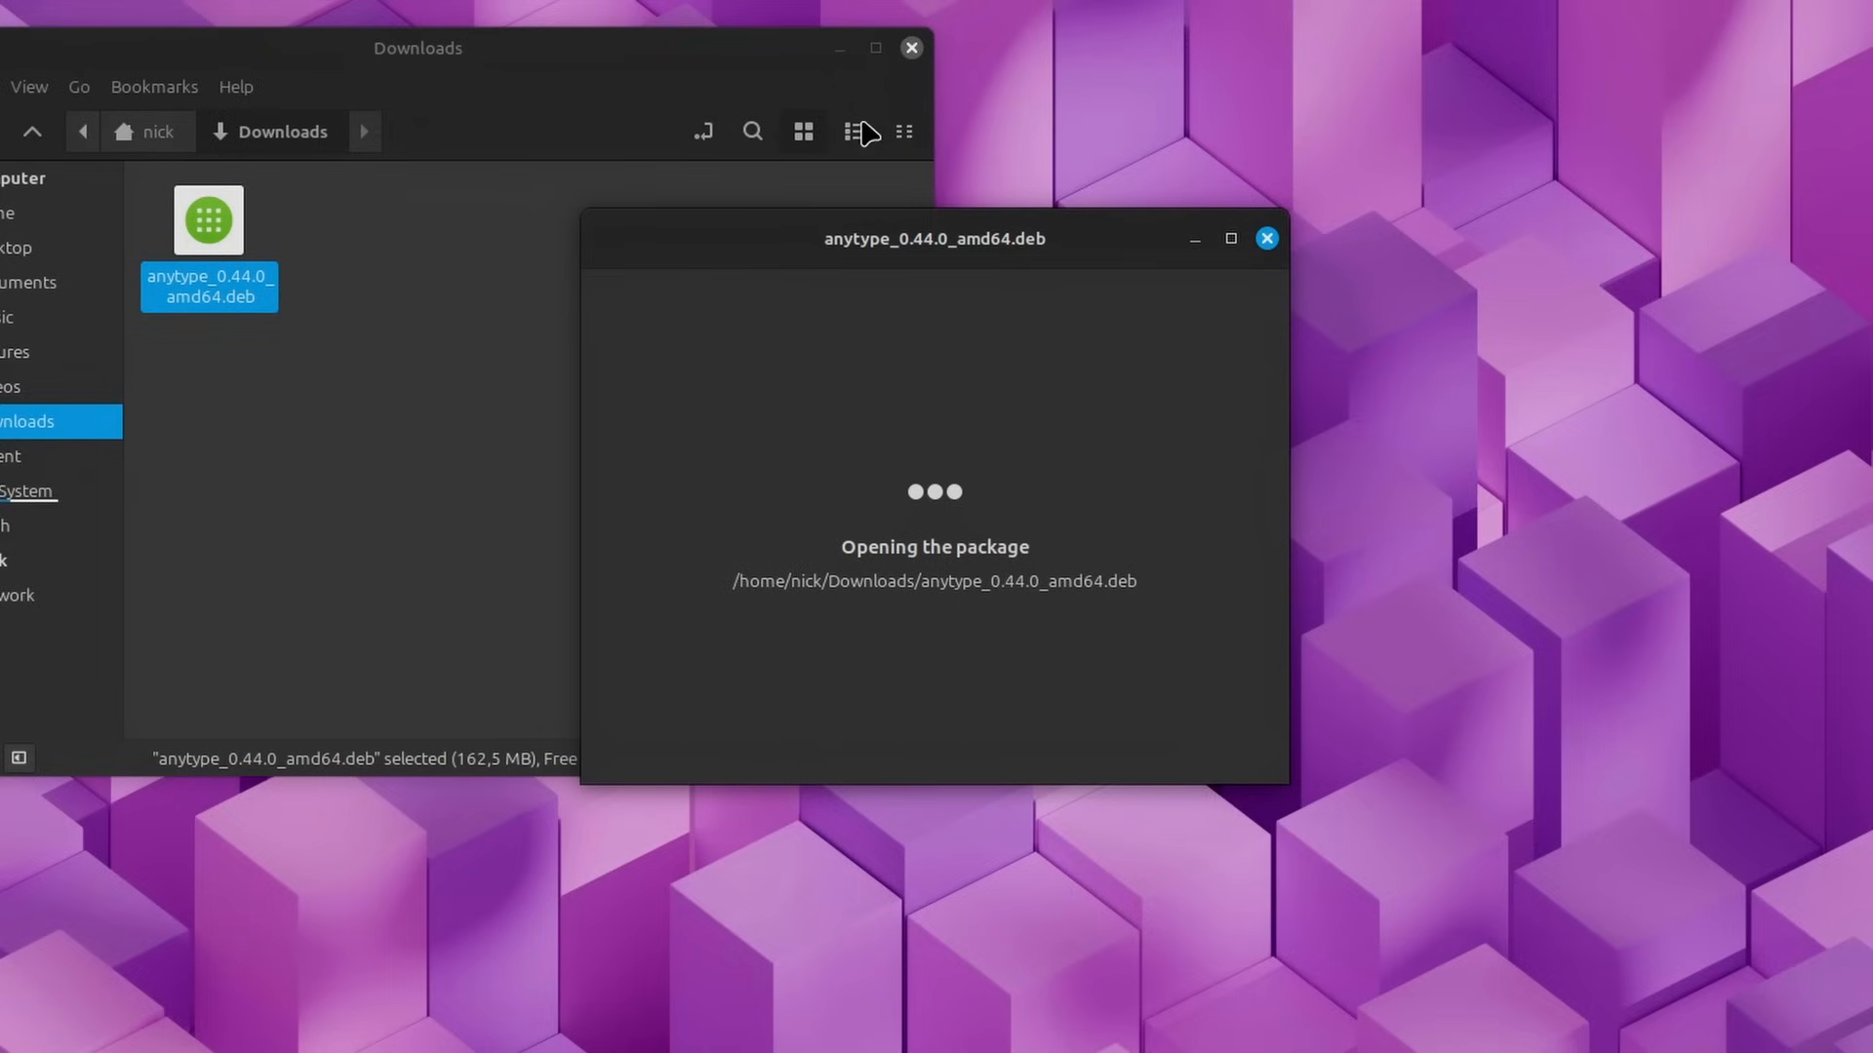
# Step: Reposition the Downloads window and the anytype_0.44.0_amd64.deb package window on the desktop
pyautogui.moveTo(780, 61); pyautogui.dragTo(640, 118)
pyautogui.click(1061, 252)
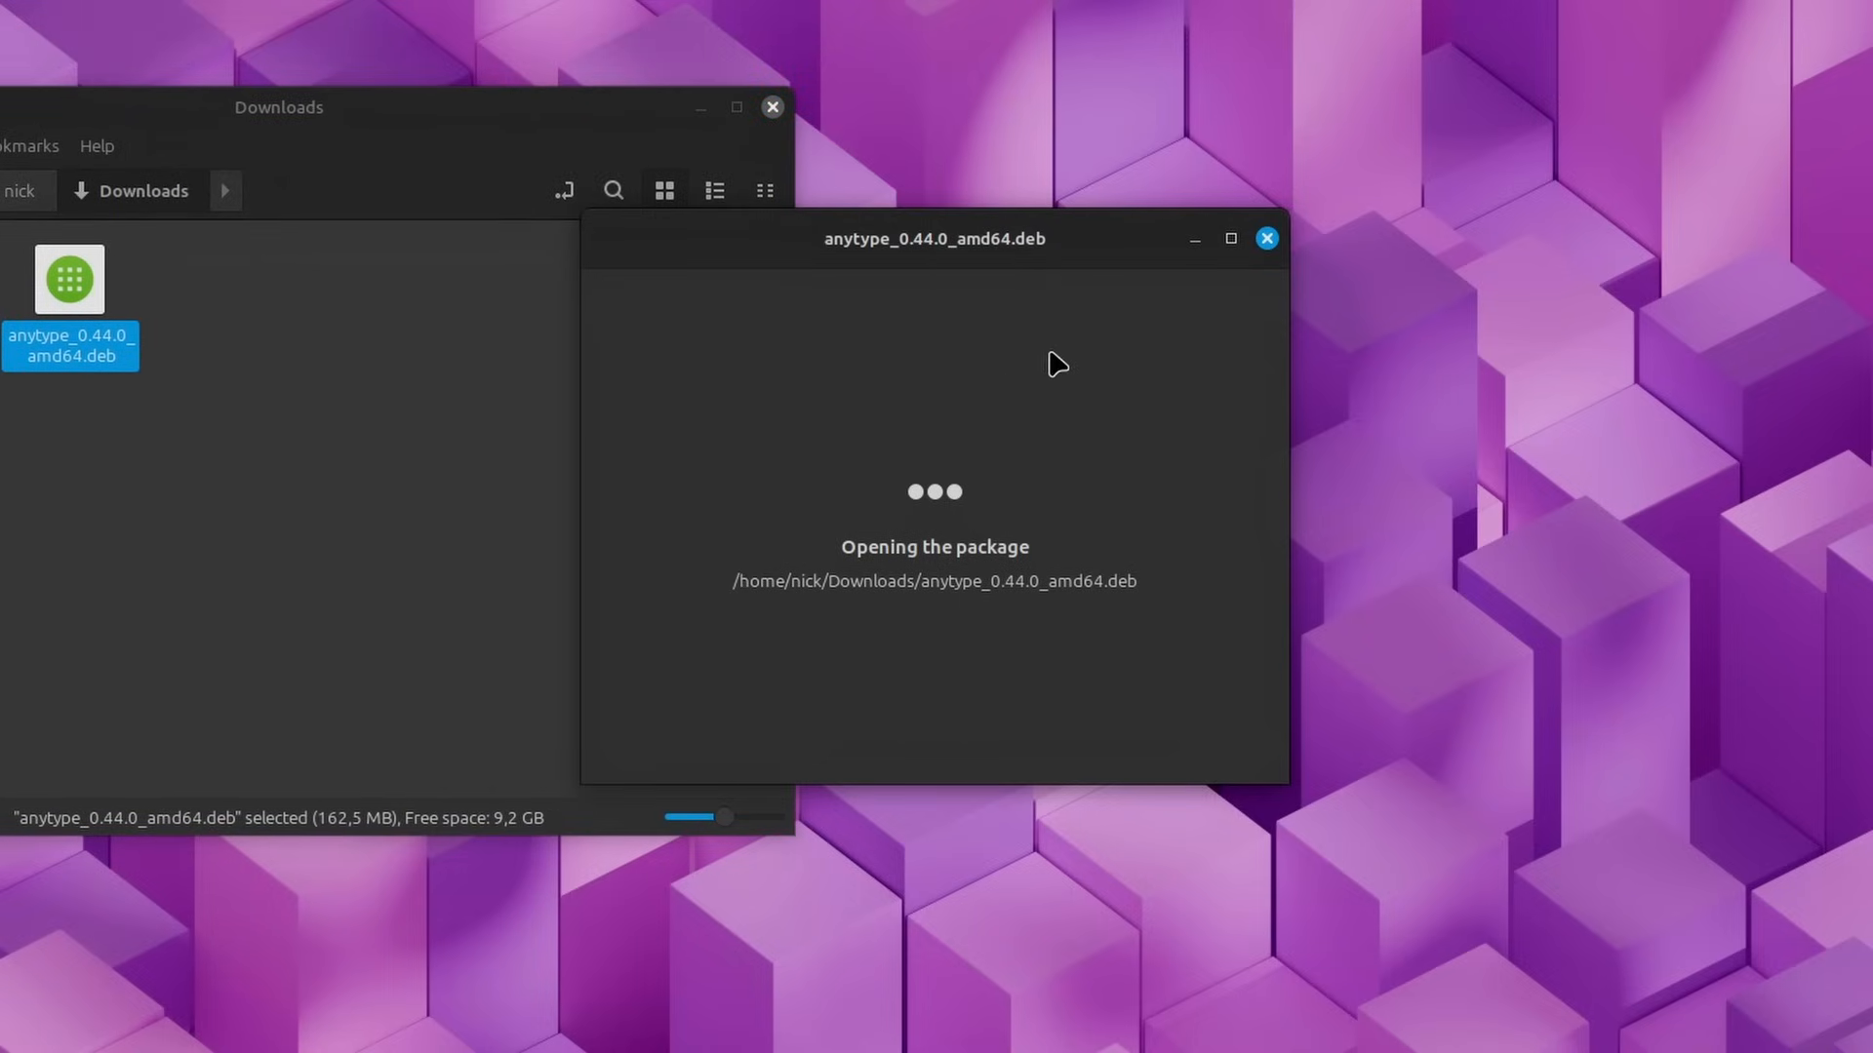
pyautogui.moveTo(961, 256); pyautogui.dragTo(736, 222)
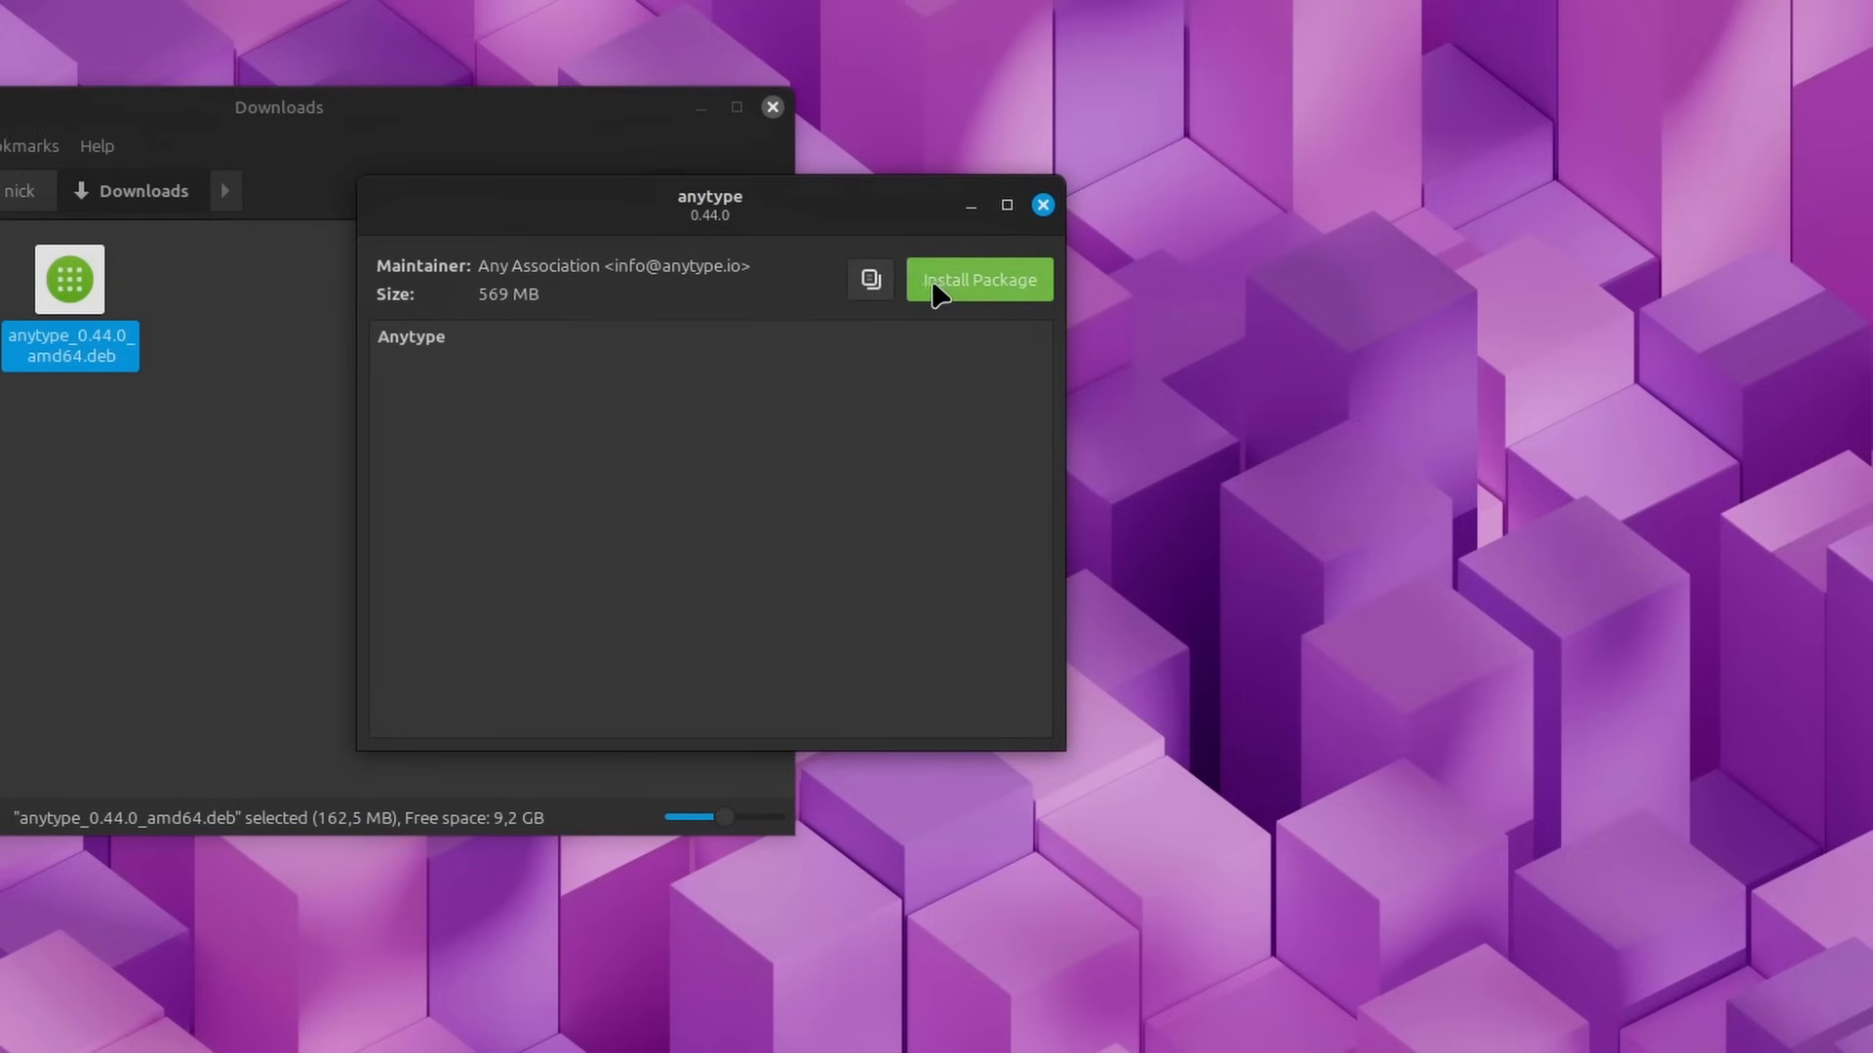
# Step: Show the files contained in the anytype package, widening the file list and enlarging the window to reveal full paths
pyautogui.click(873, 281)
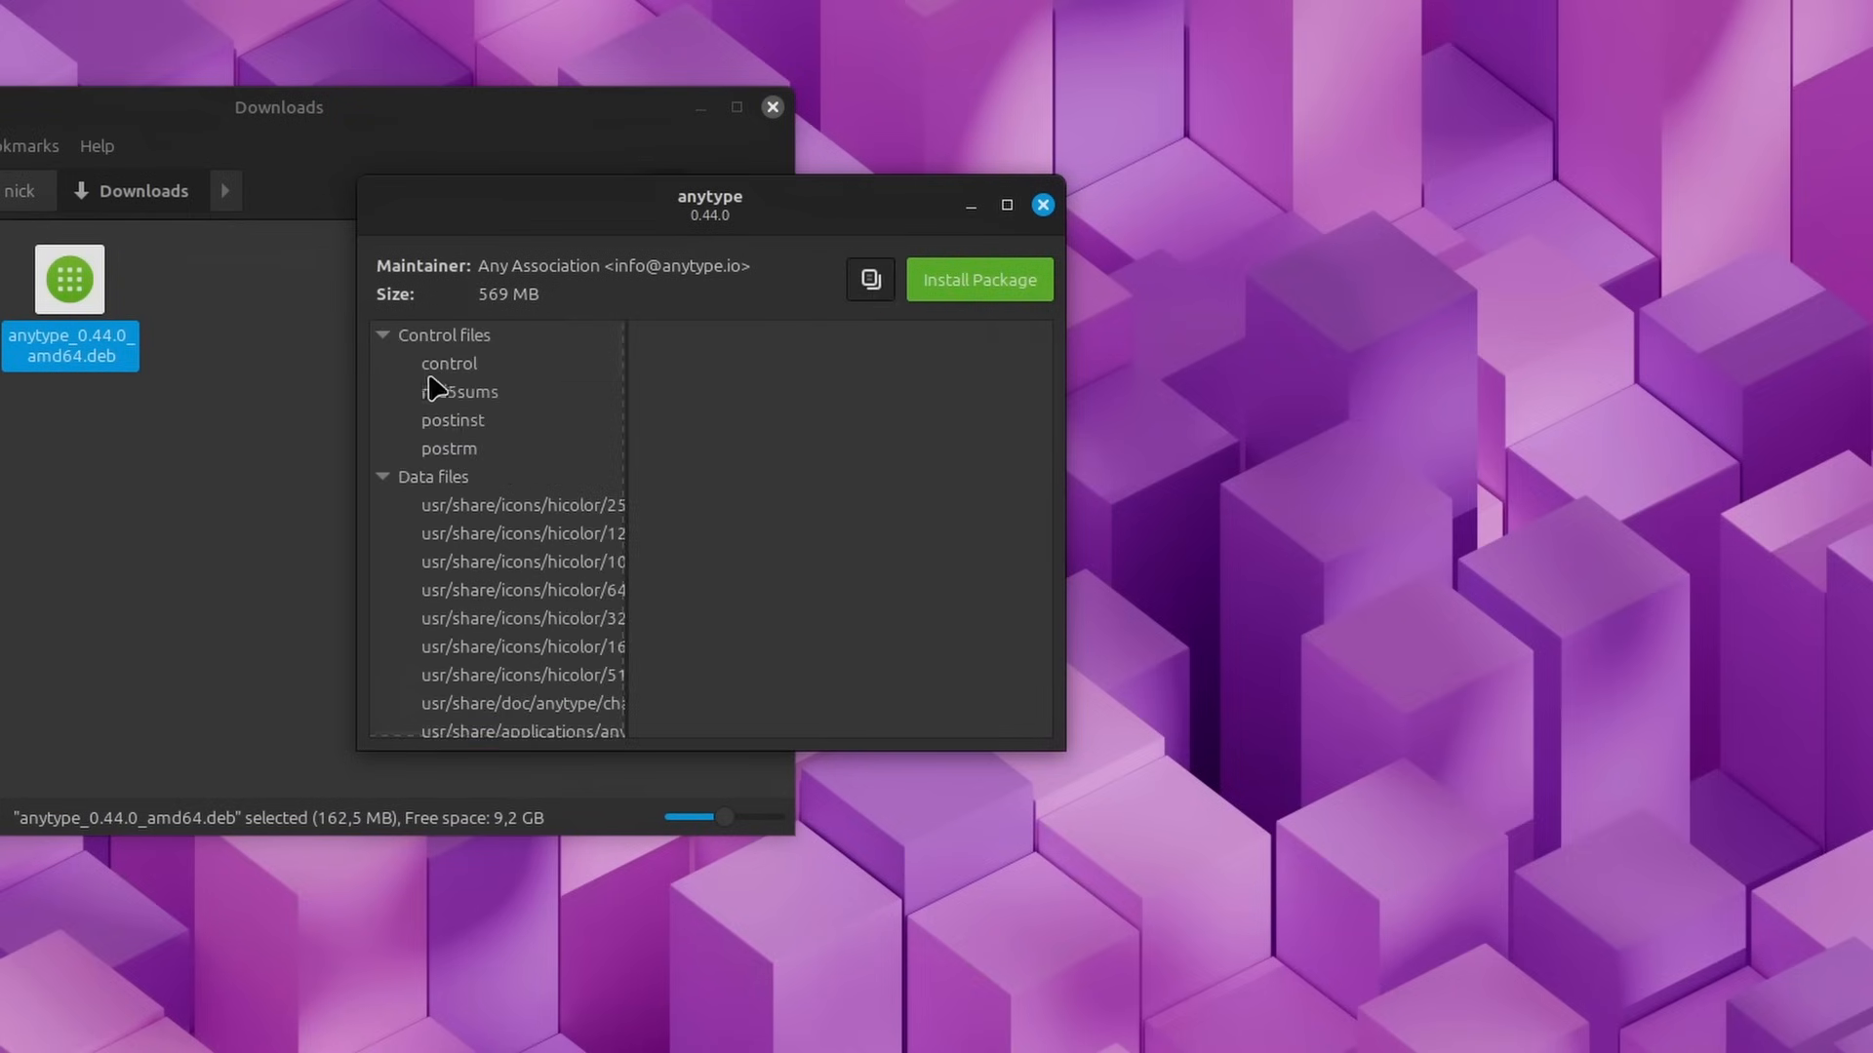
pyautogui.moveTo(624, 400); pyautogui.dragTo(718, 395)
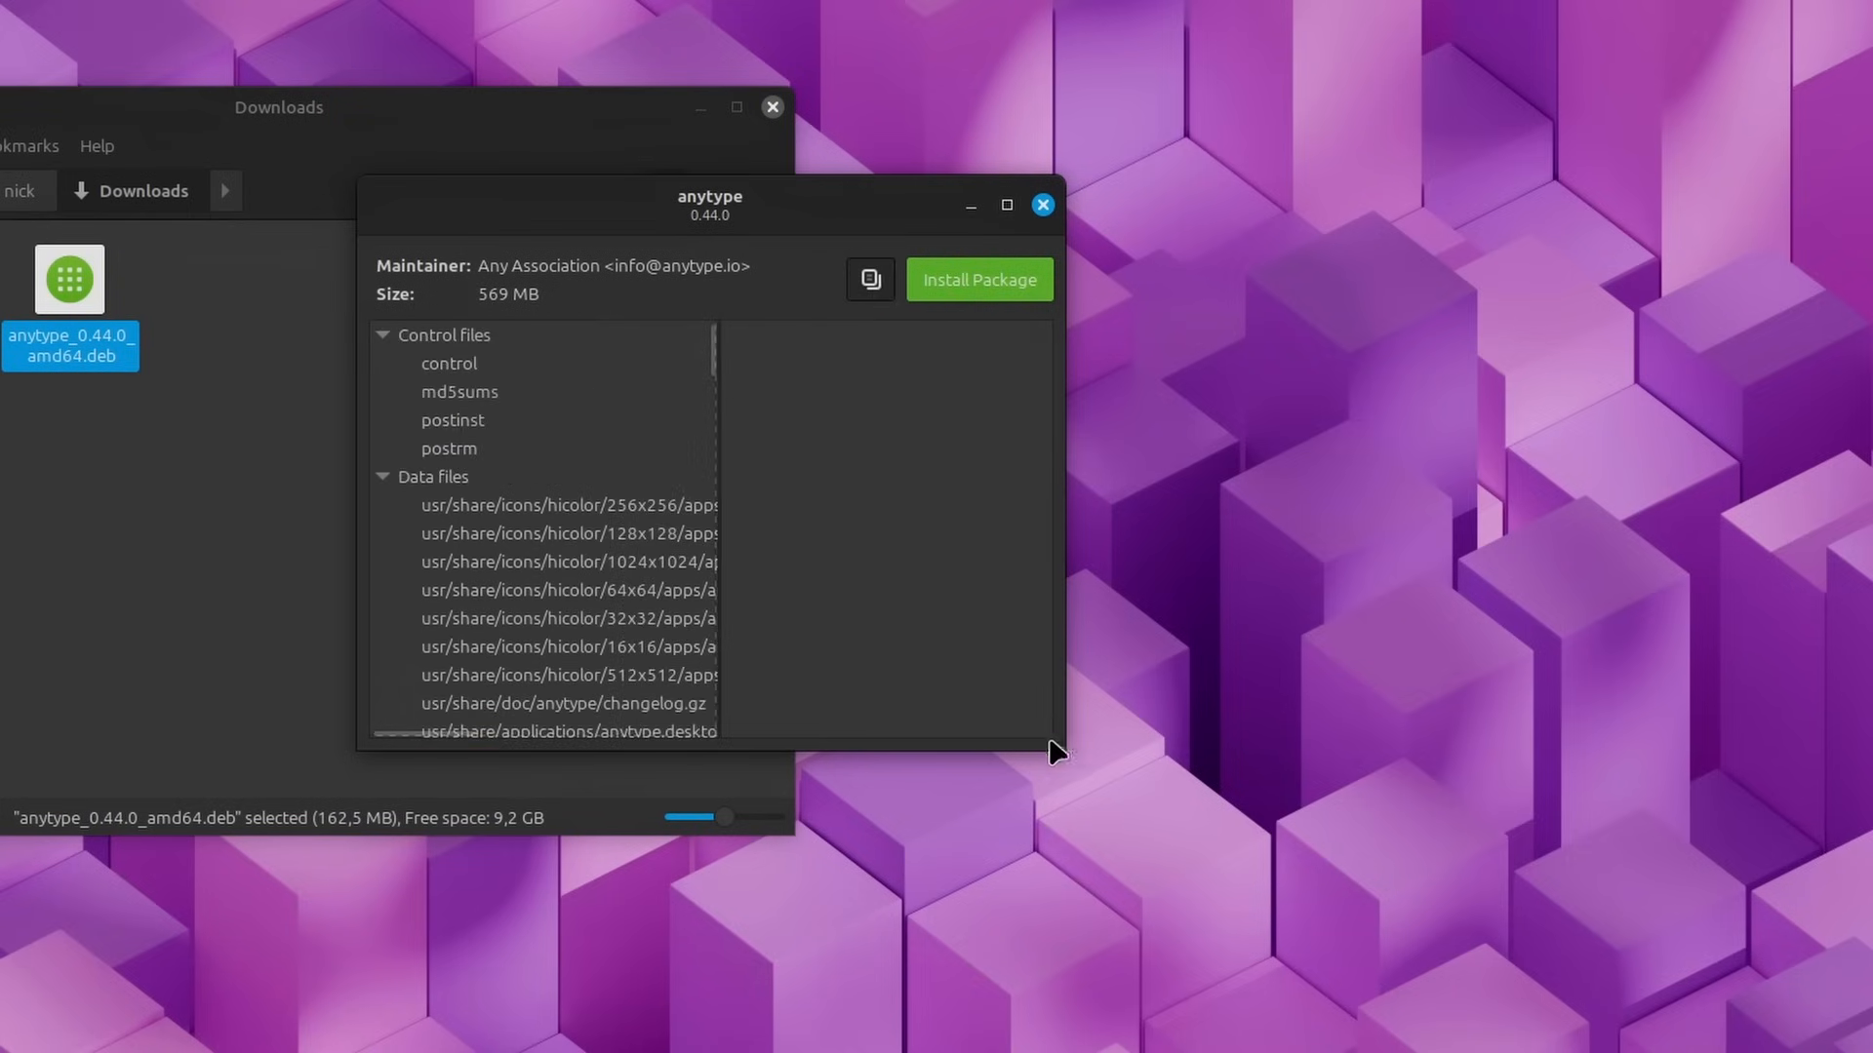
pyautogui.moveTo(1065, 741); pyautogui.dragTo(1515, 945)
pyautogui.moveTo(877, 181); pyautogui.dragTo(803, 148)
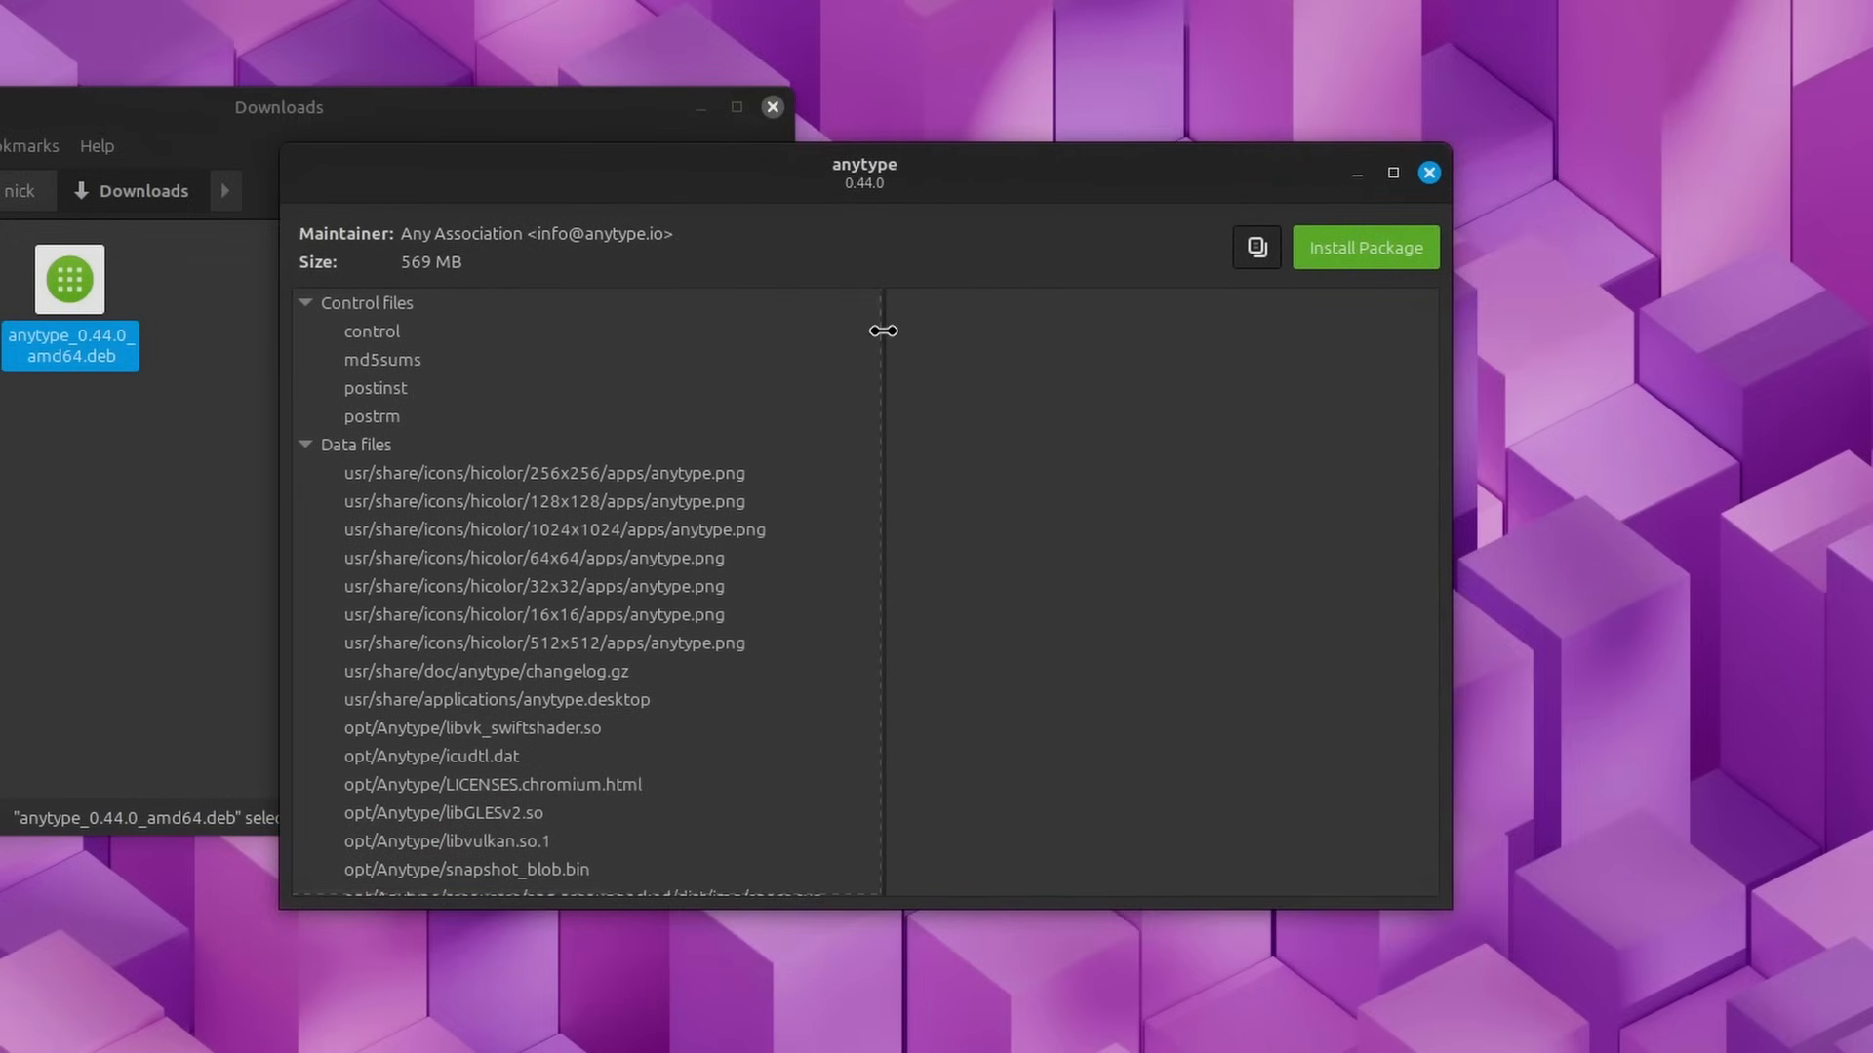
pyautogui.click(156, 446)
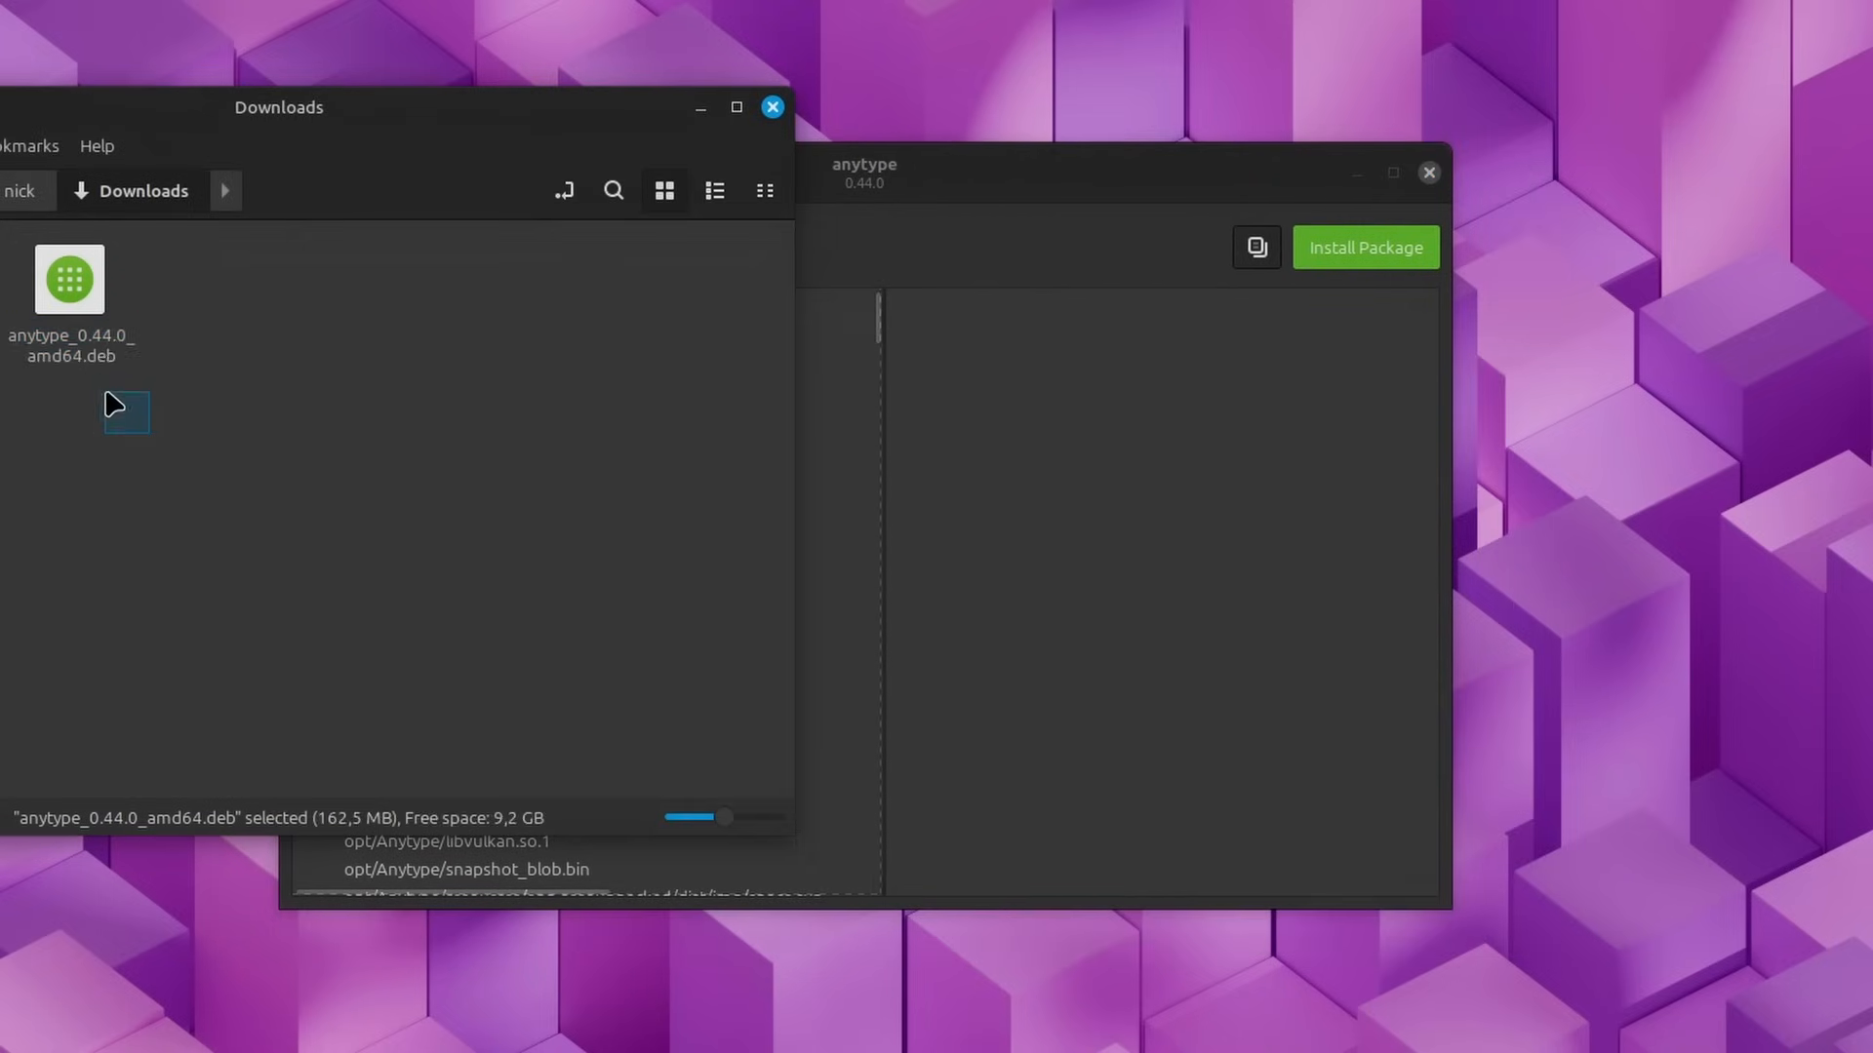
pyautogui.click(1099, 585)
pyautogui.moveTo(923, 167); pyautogui.dragTo(1068, 130)
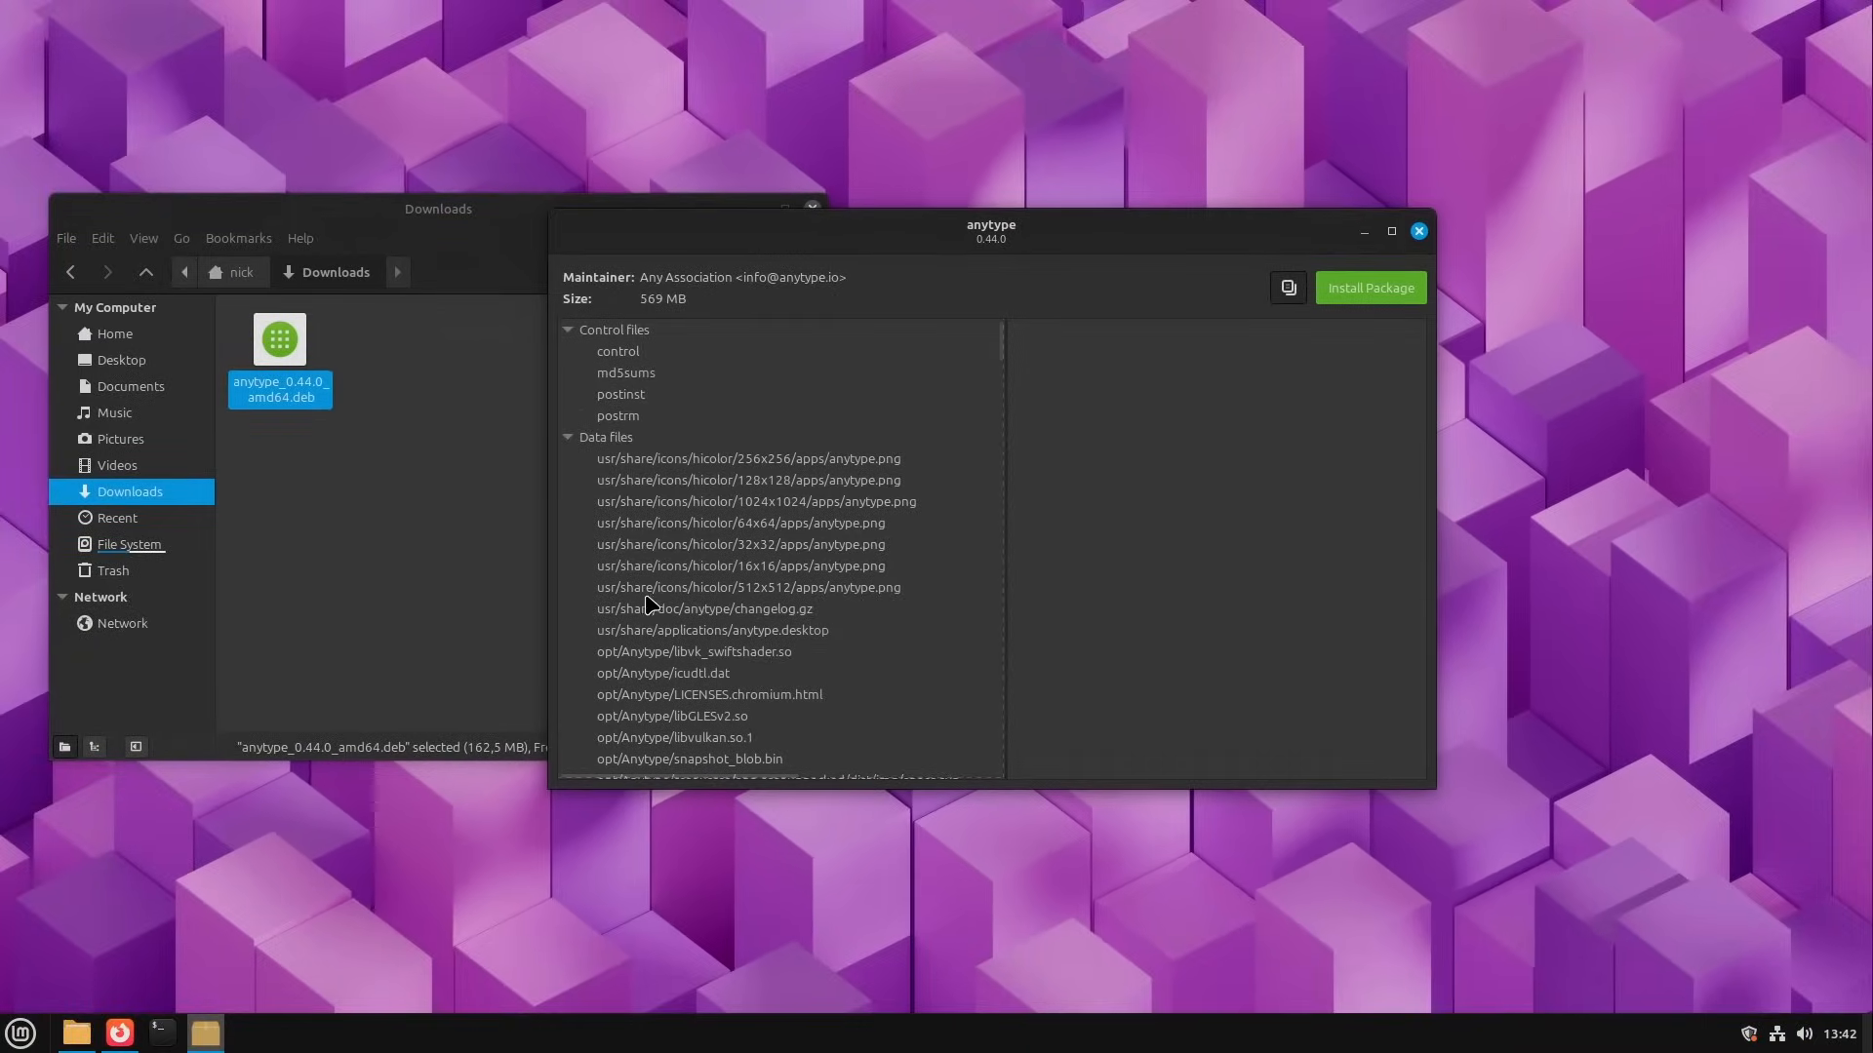
pyautogui.moveTo(966, 229); pyautogui.dragTo(898, 250)
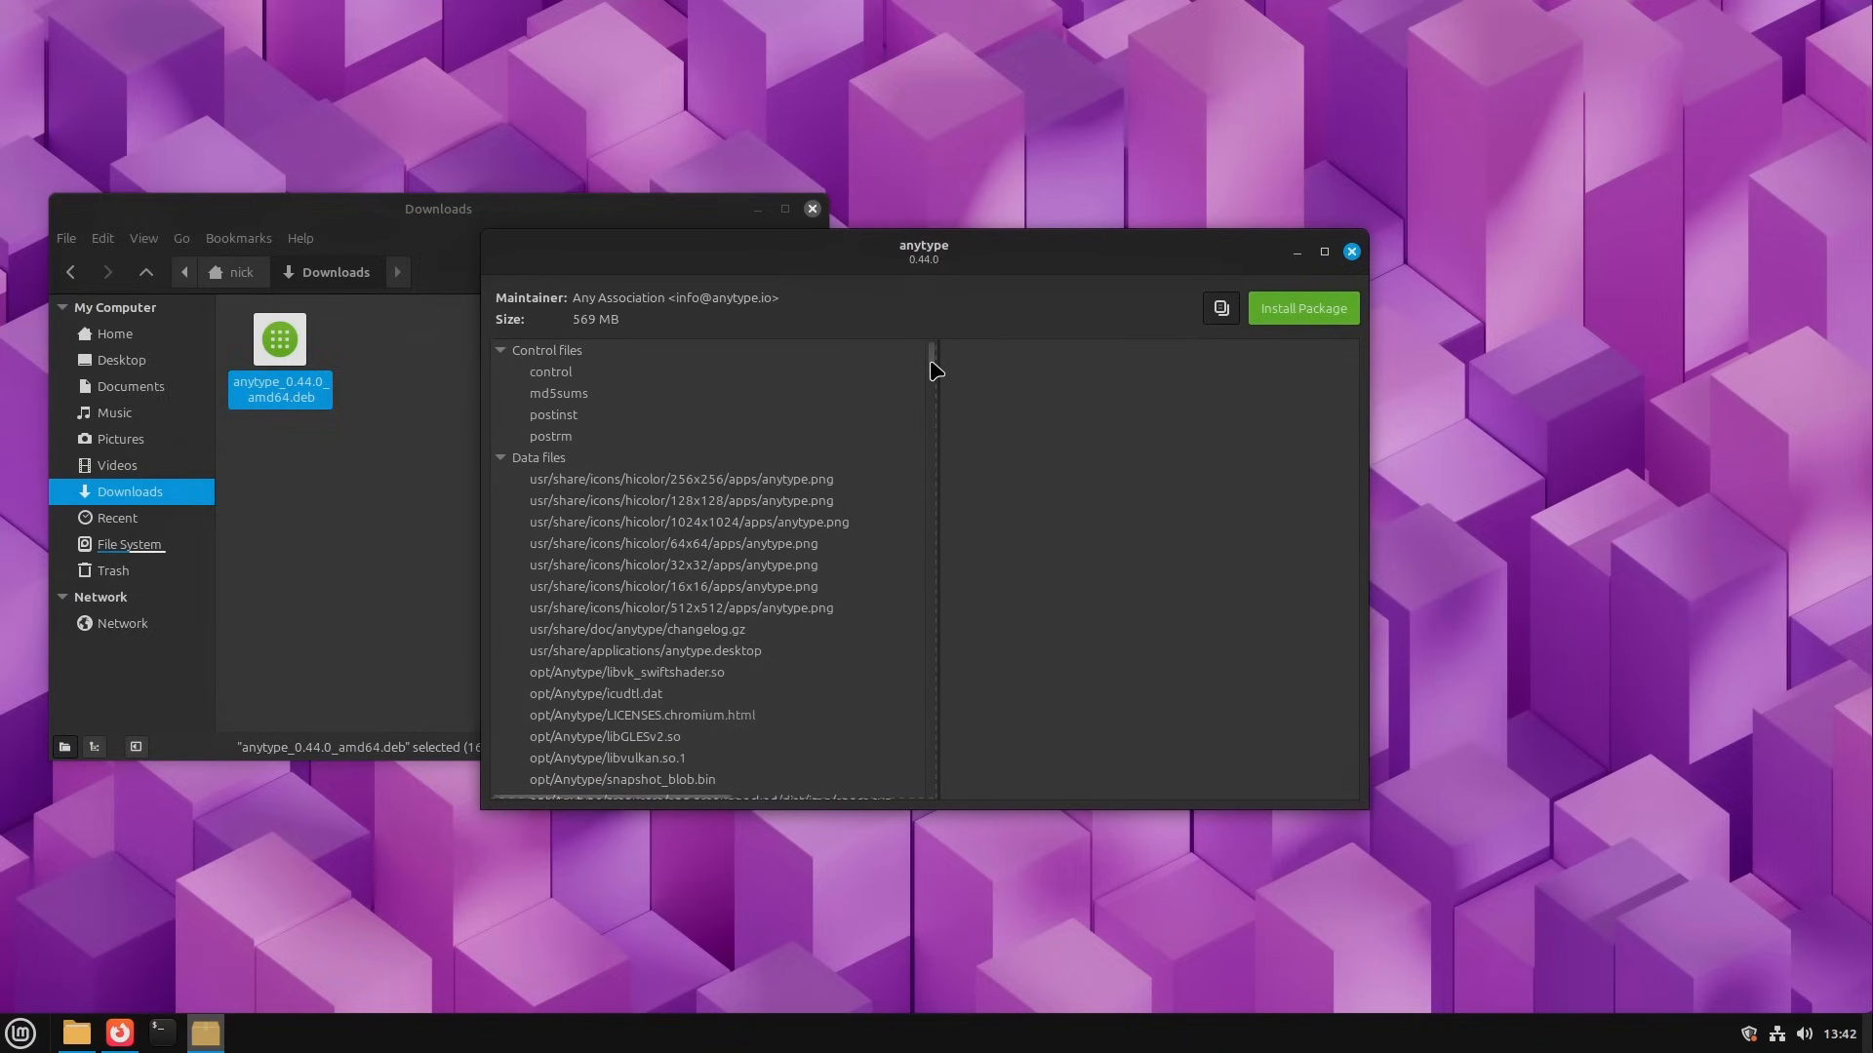
pyautogui.moveTo(935, 369)
pyautogui.mouseDown()
pyautogui.moveTo(934, 756)
pyautogui.moveTo(937, 475)
pyautogui.moveTo(912, 346)
pyautogui.mouseUp()
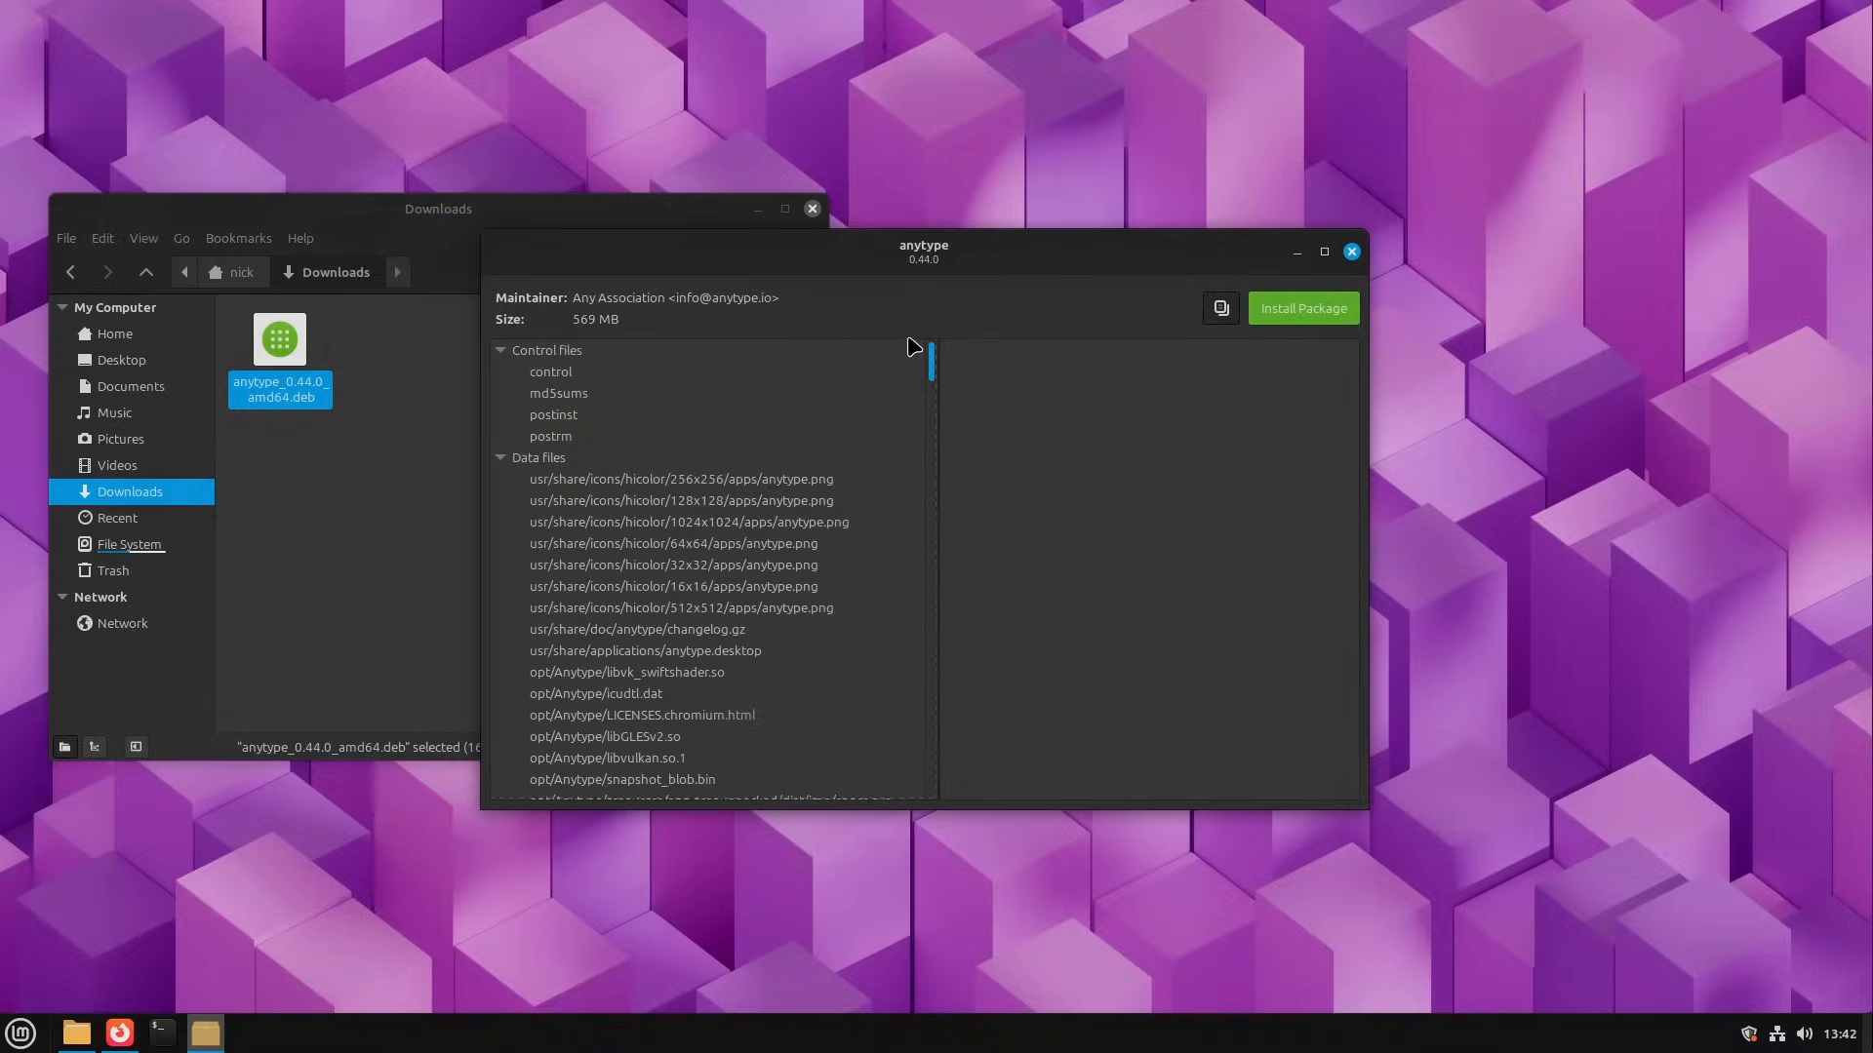
# Step: Install the anytype package, authenticating with the account password, and close the package window
pyautogui.click(1291, 310)
pyautogui.write('****')
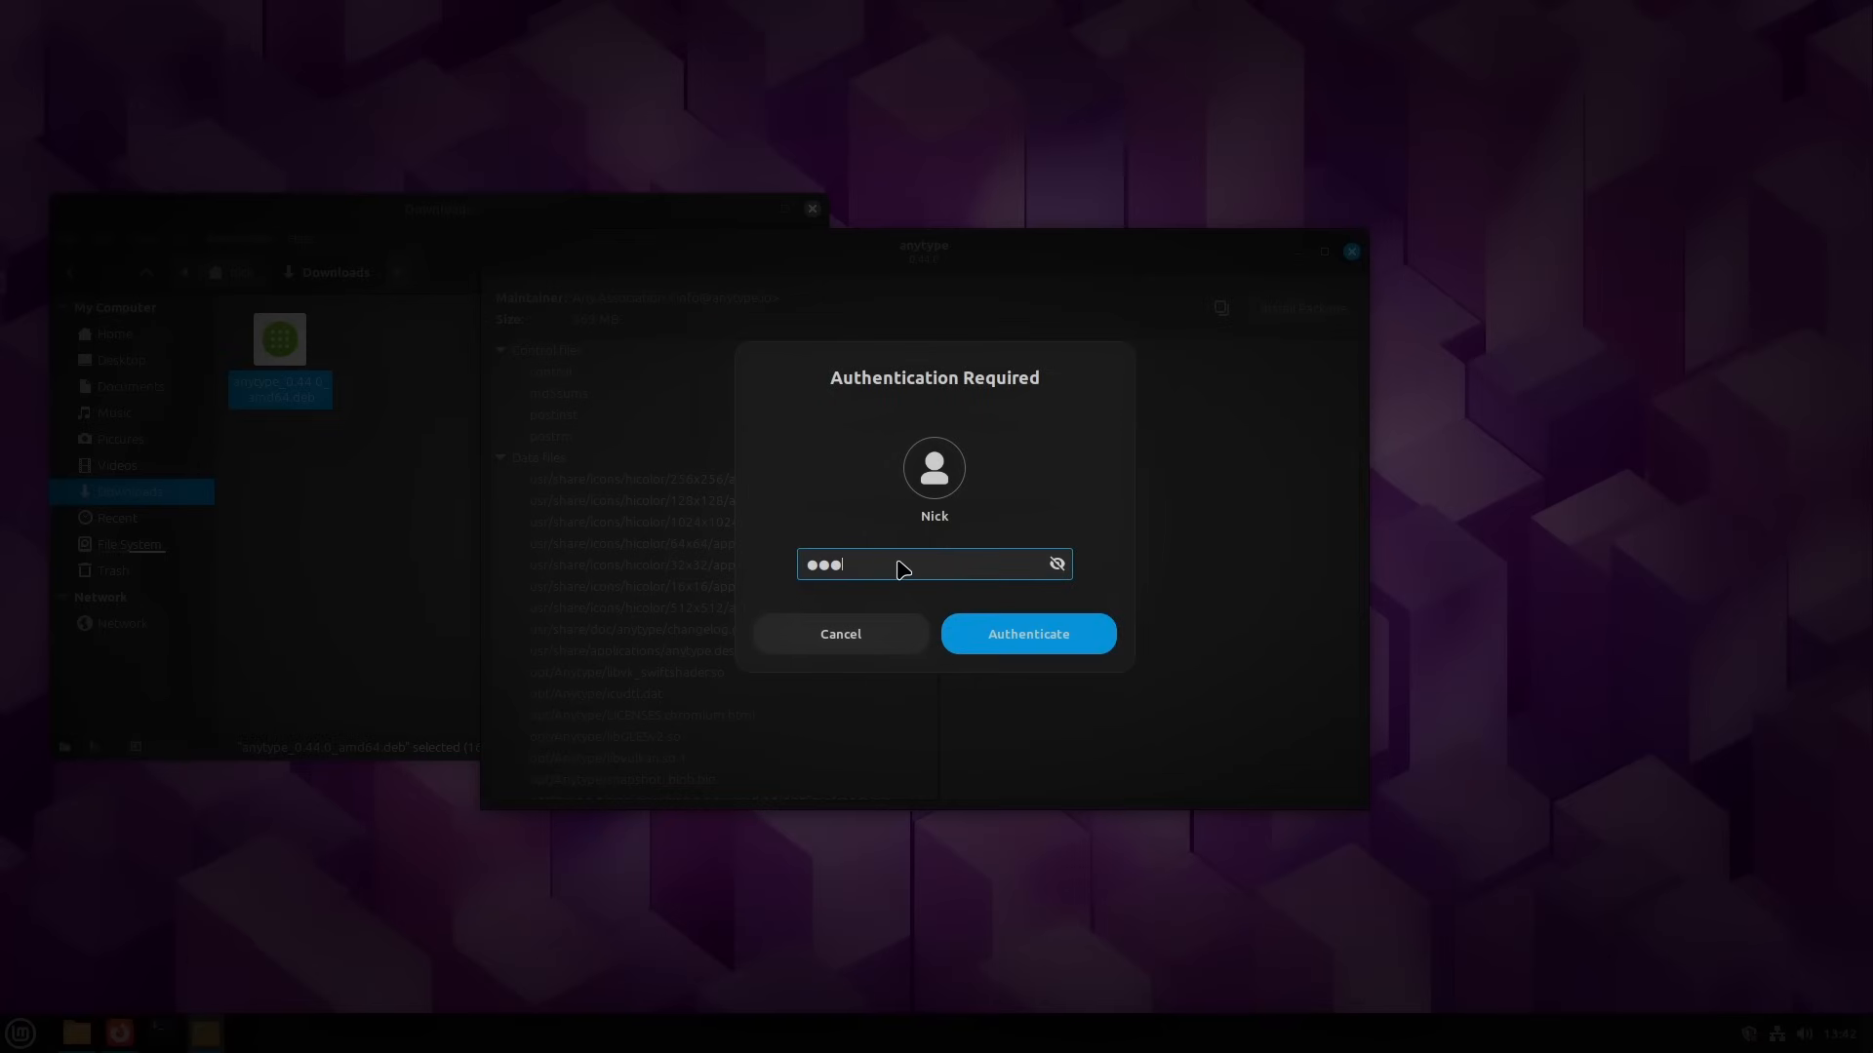
pyautogui.press('Return')
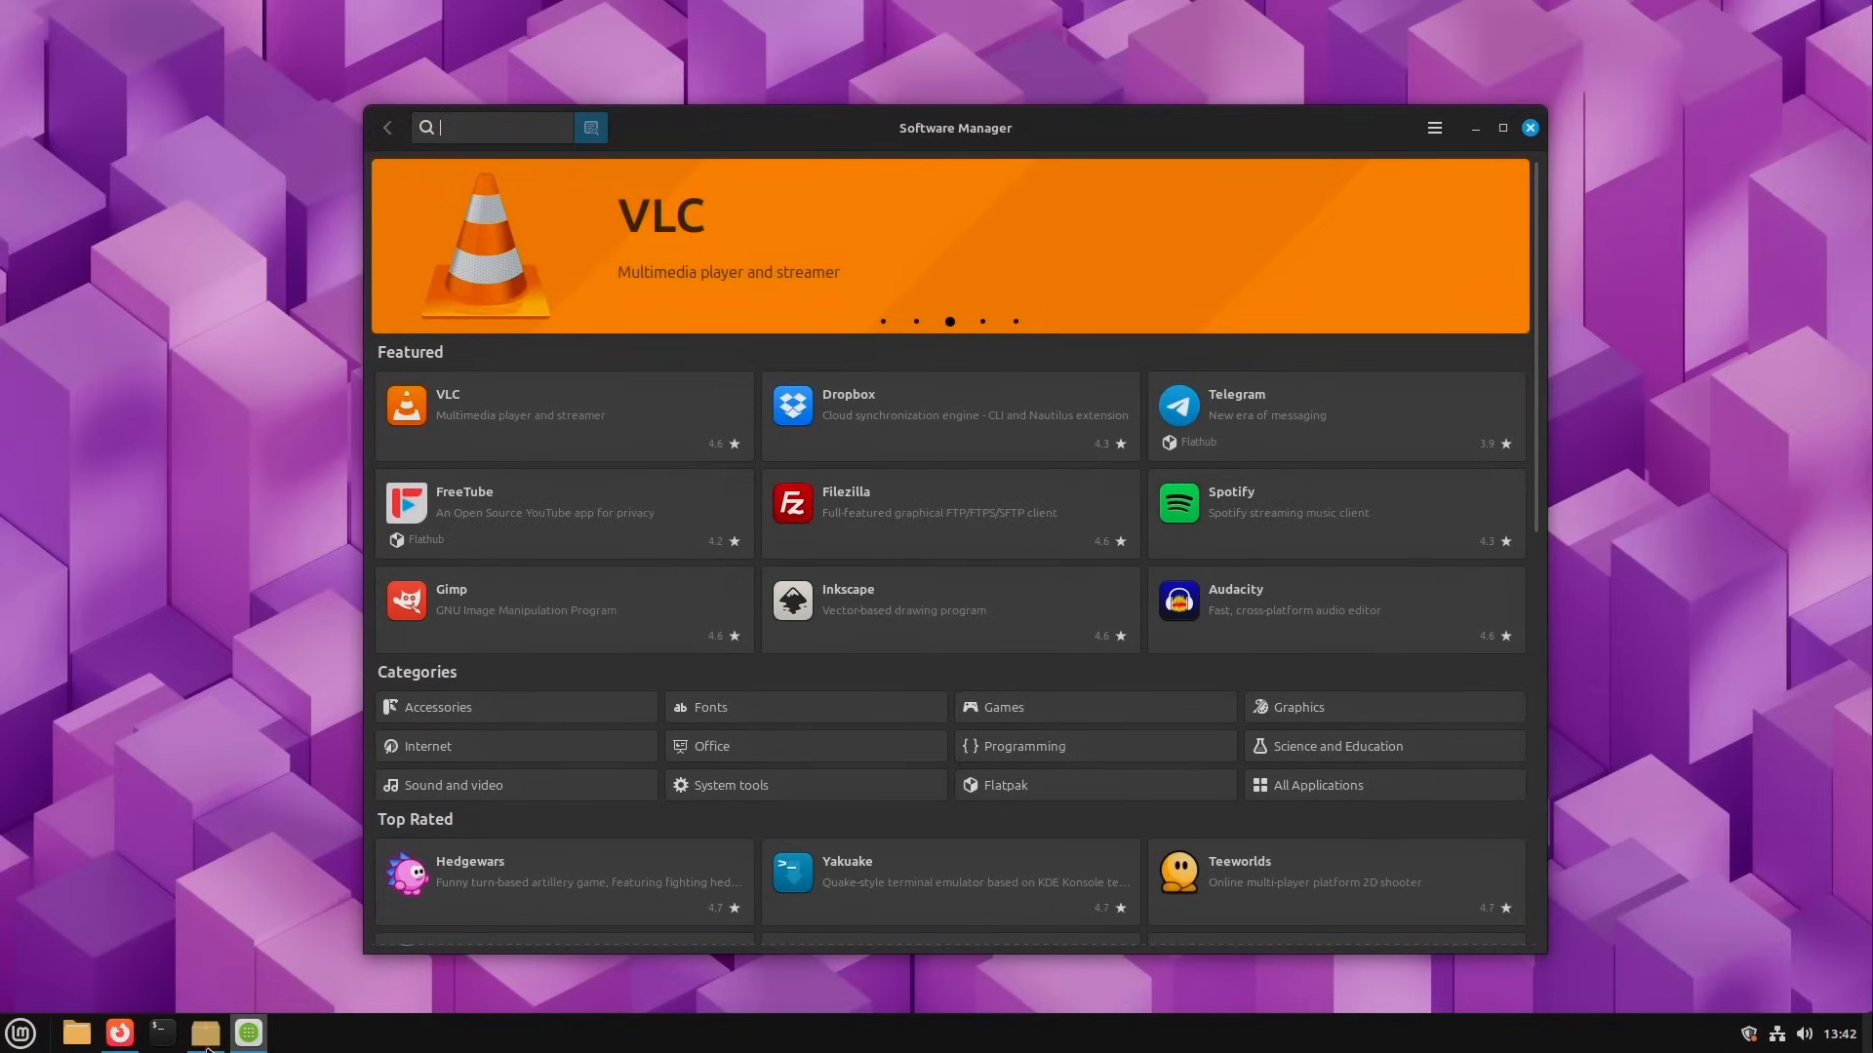
pyautogui.click(207, 1049)
pyautogui.click(1352, 253)
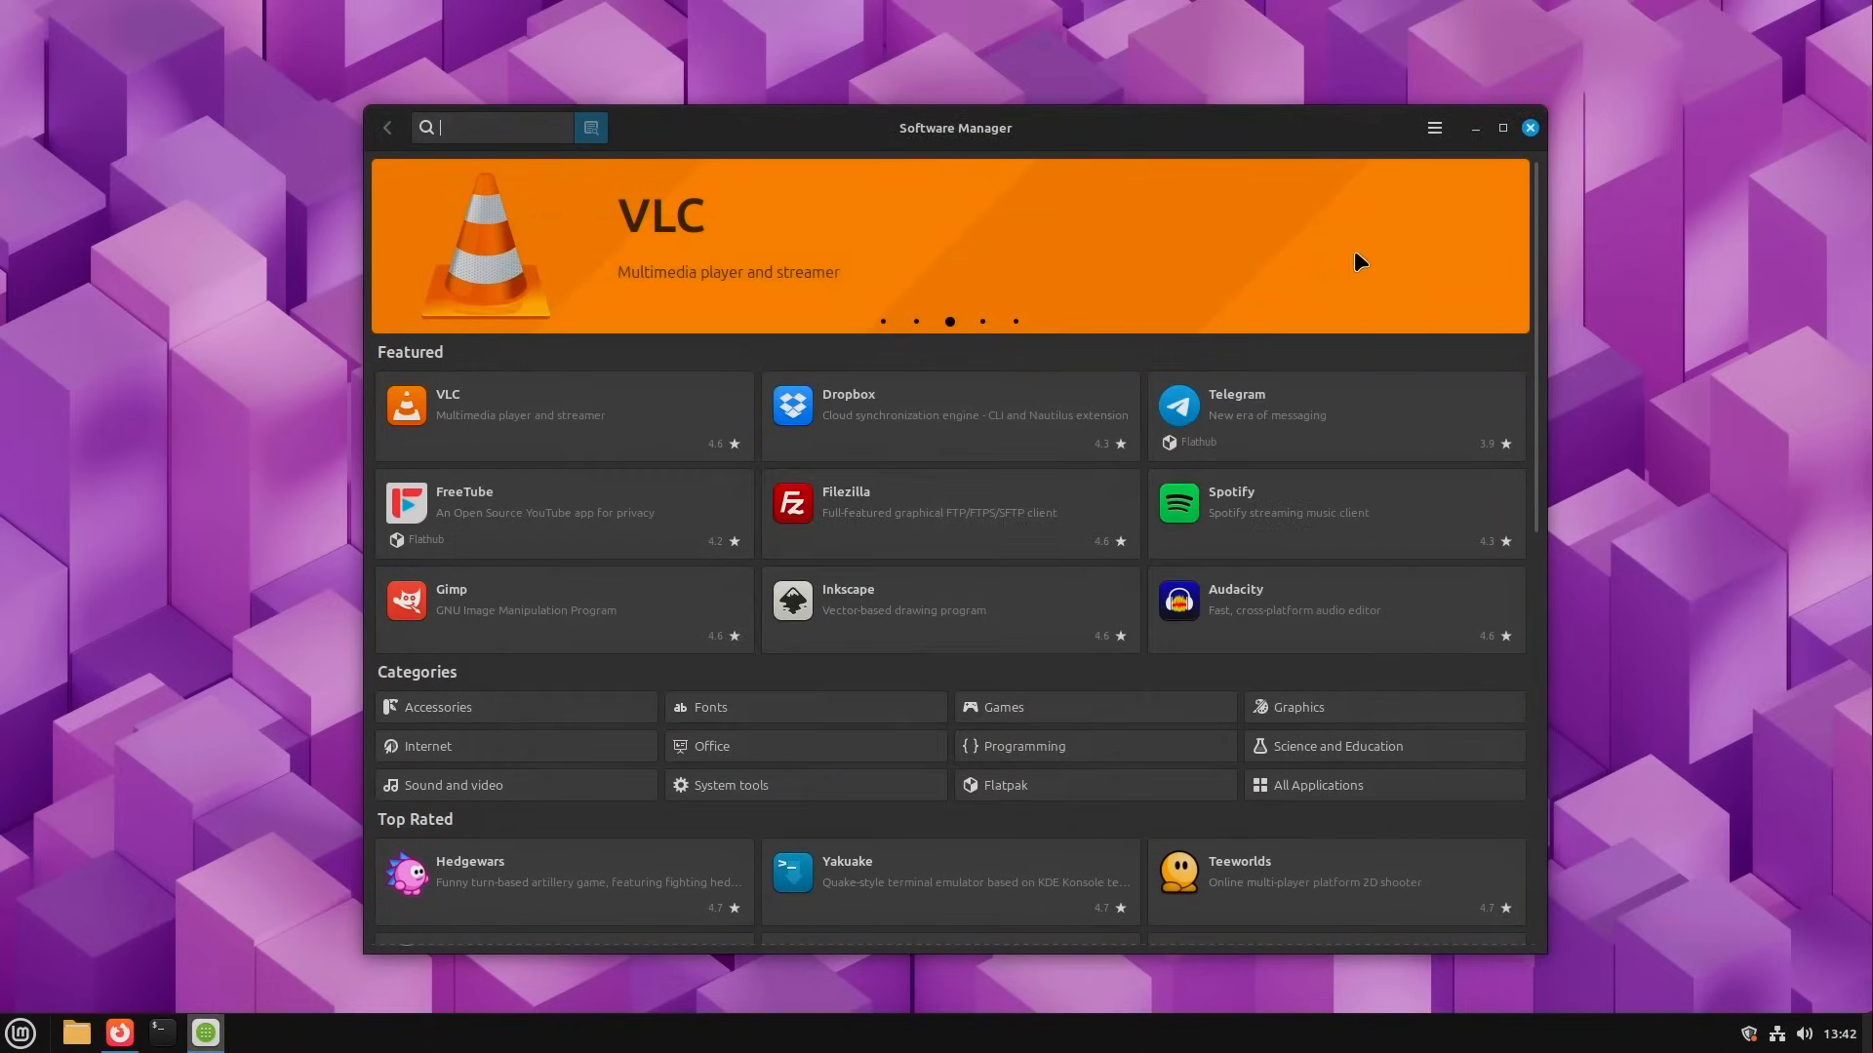
# Step: View Software Manager's preferences for search options and unverified Flatpaks, return to the main page and close the window
pyautogui.moveTo(1146, 129); pyautogui.dragTo(1128, 125)
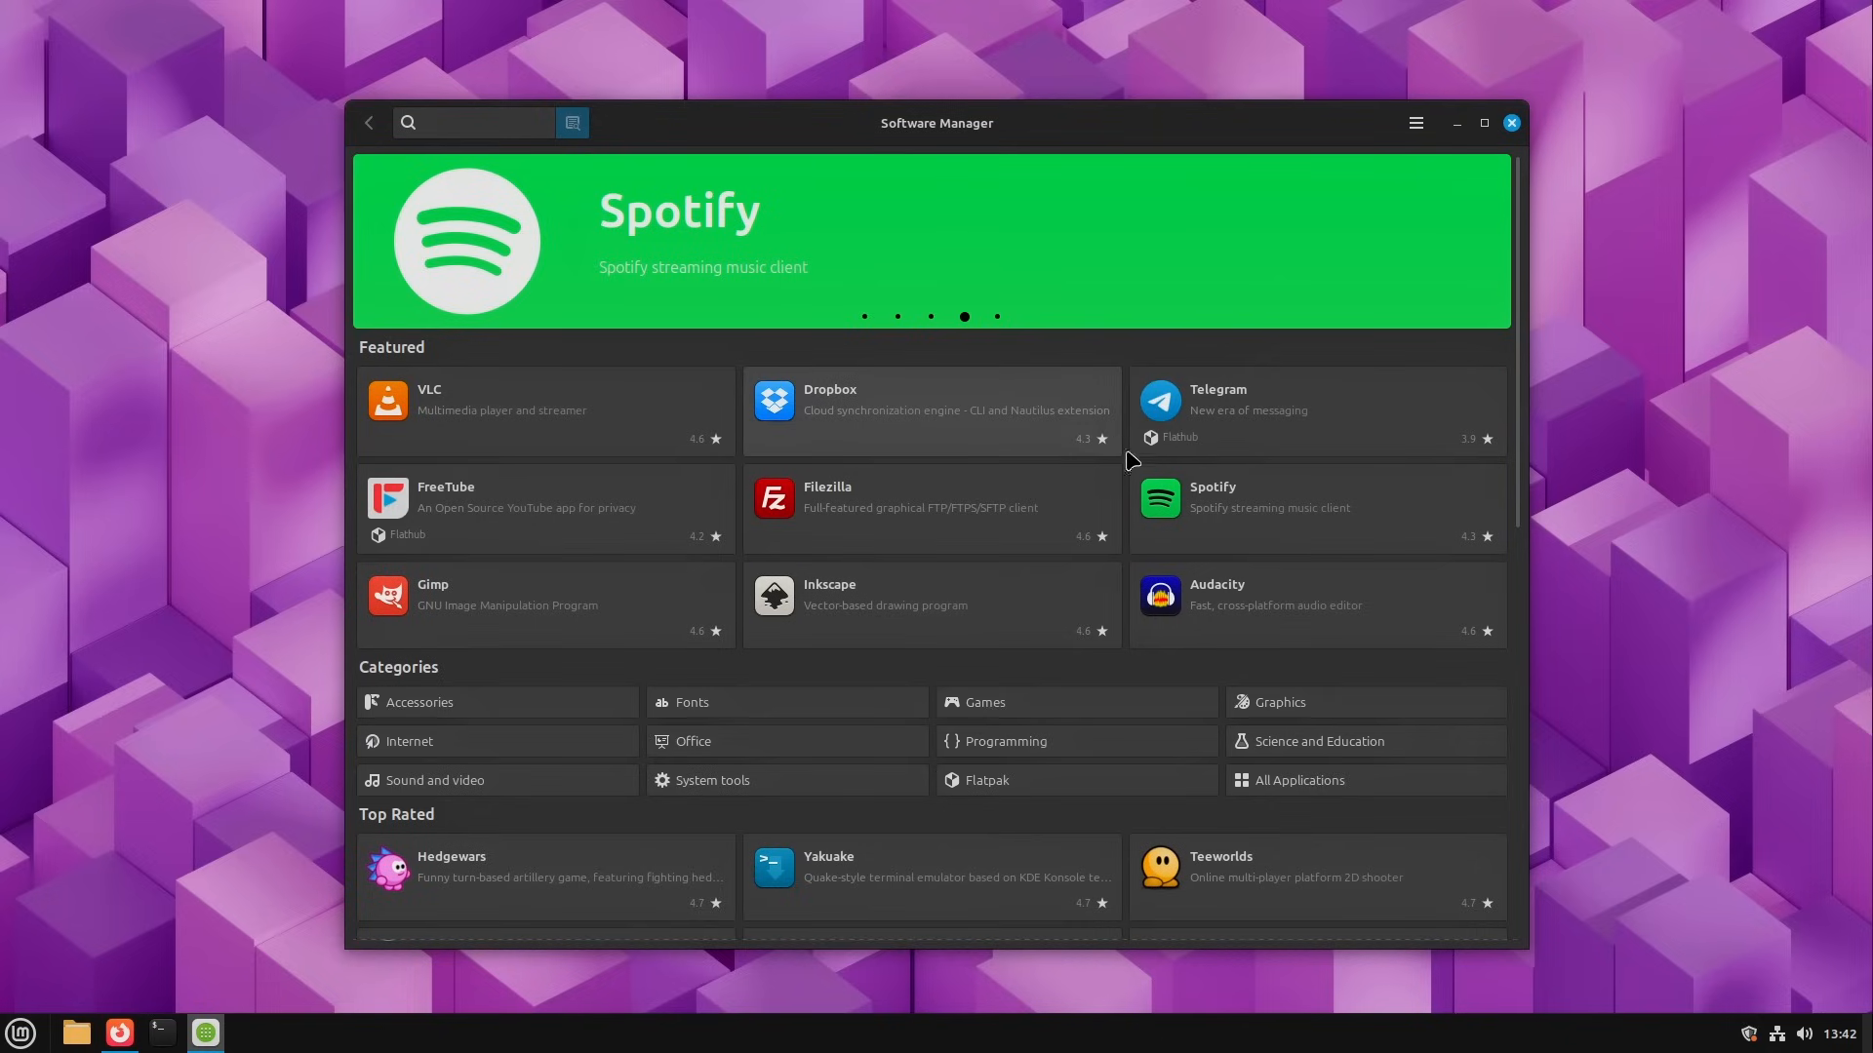
pyautogui.click(1417, 125)
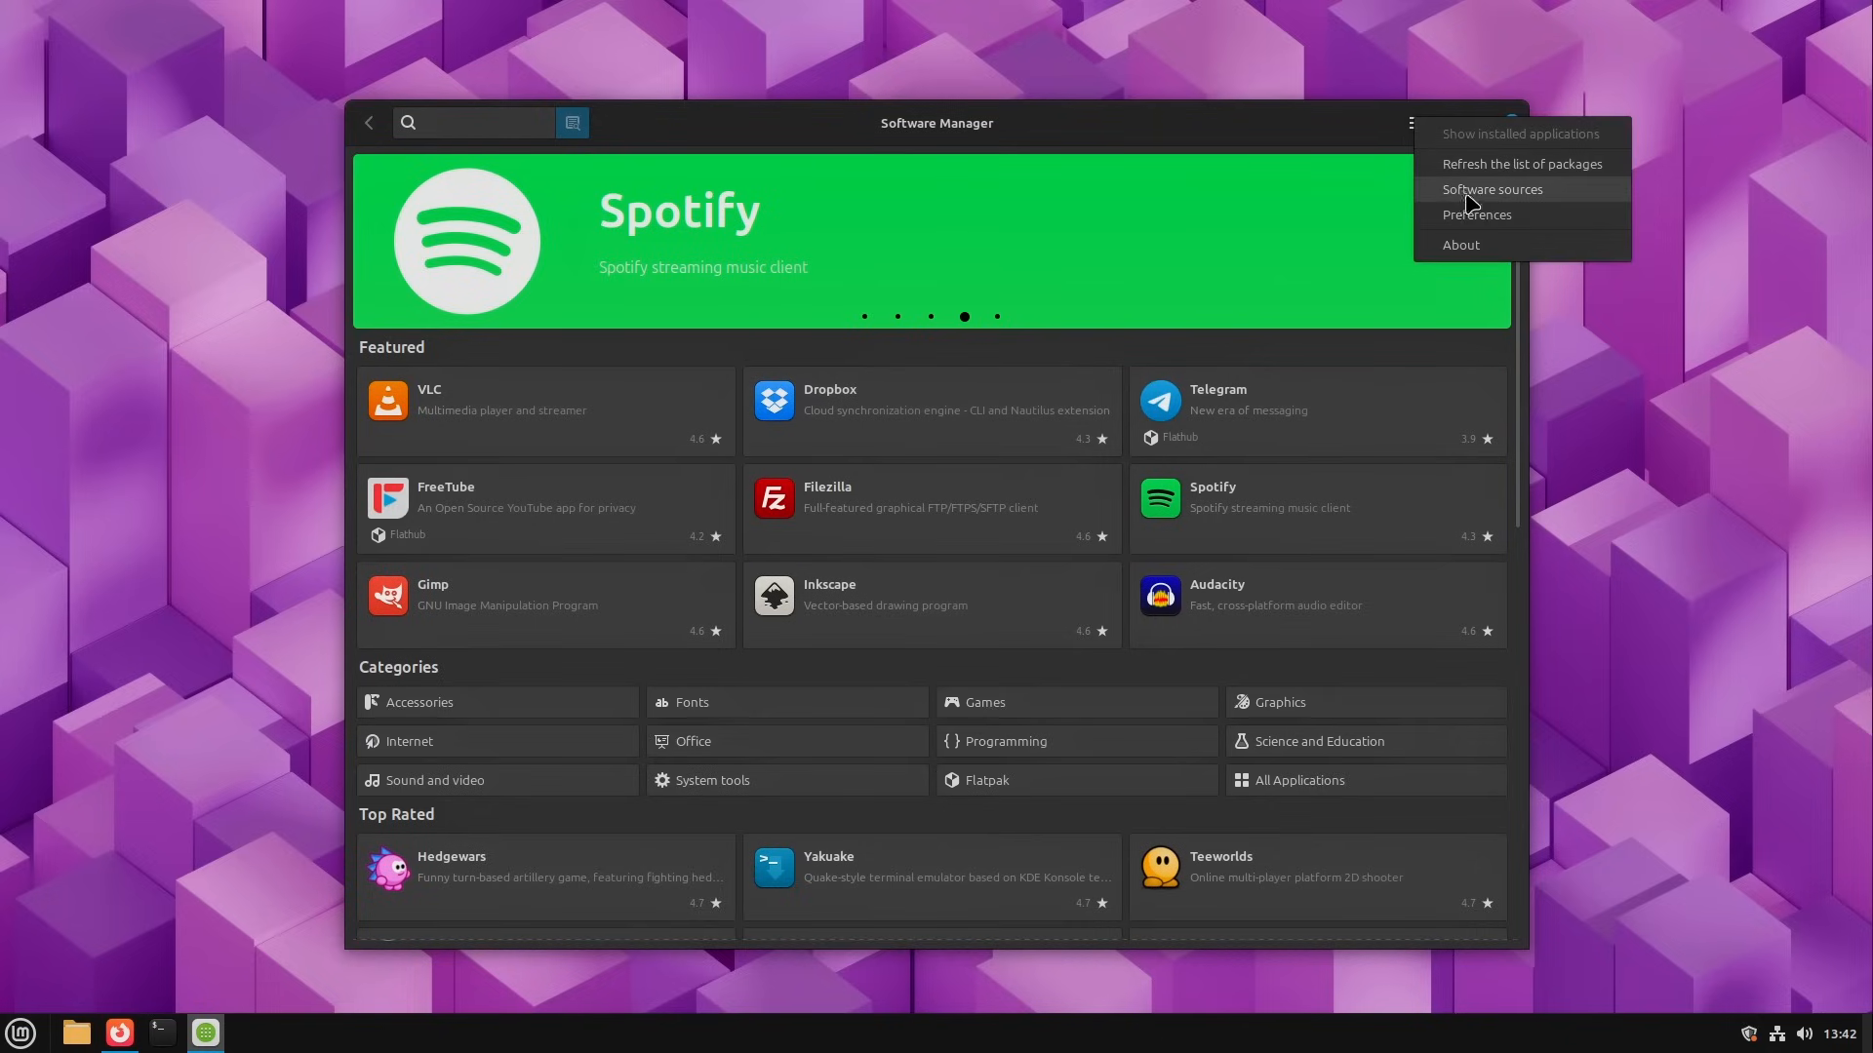
pyautogui.click(1473, 227)
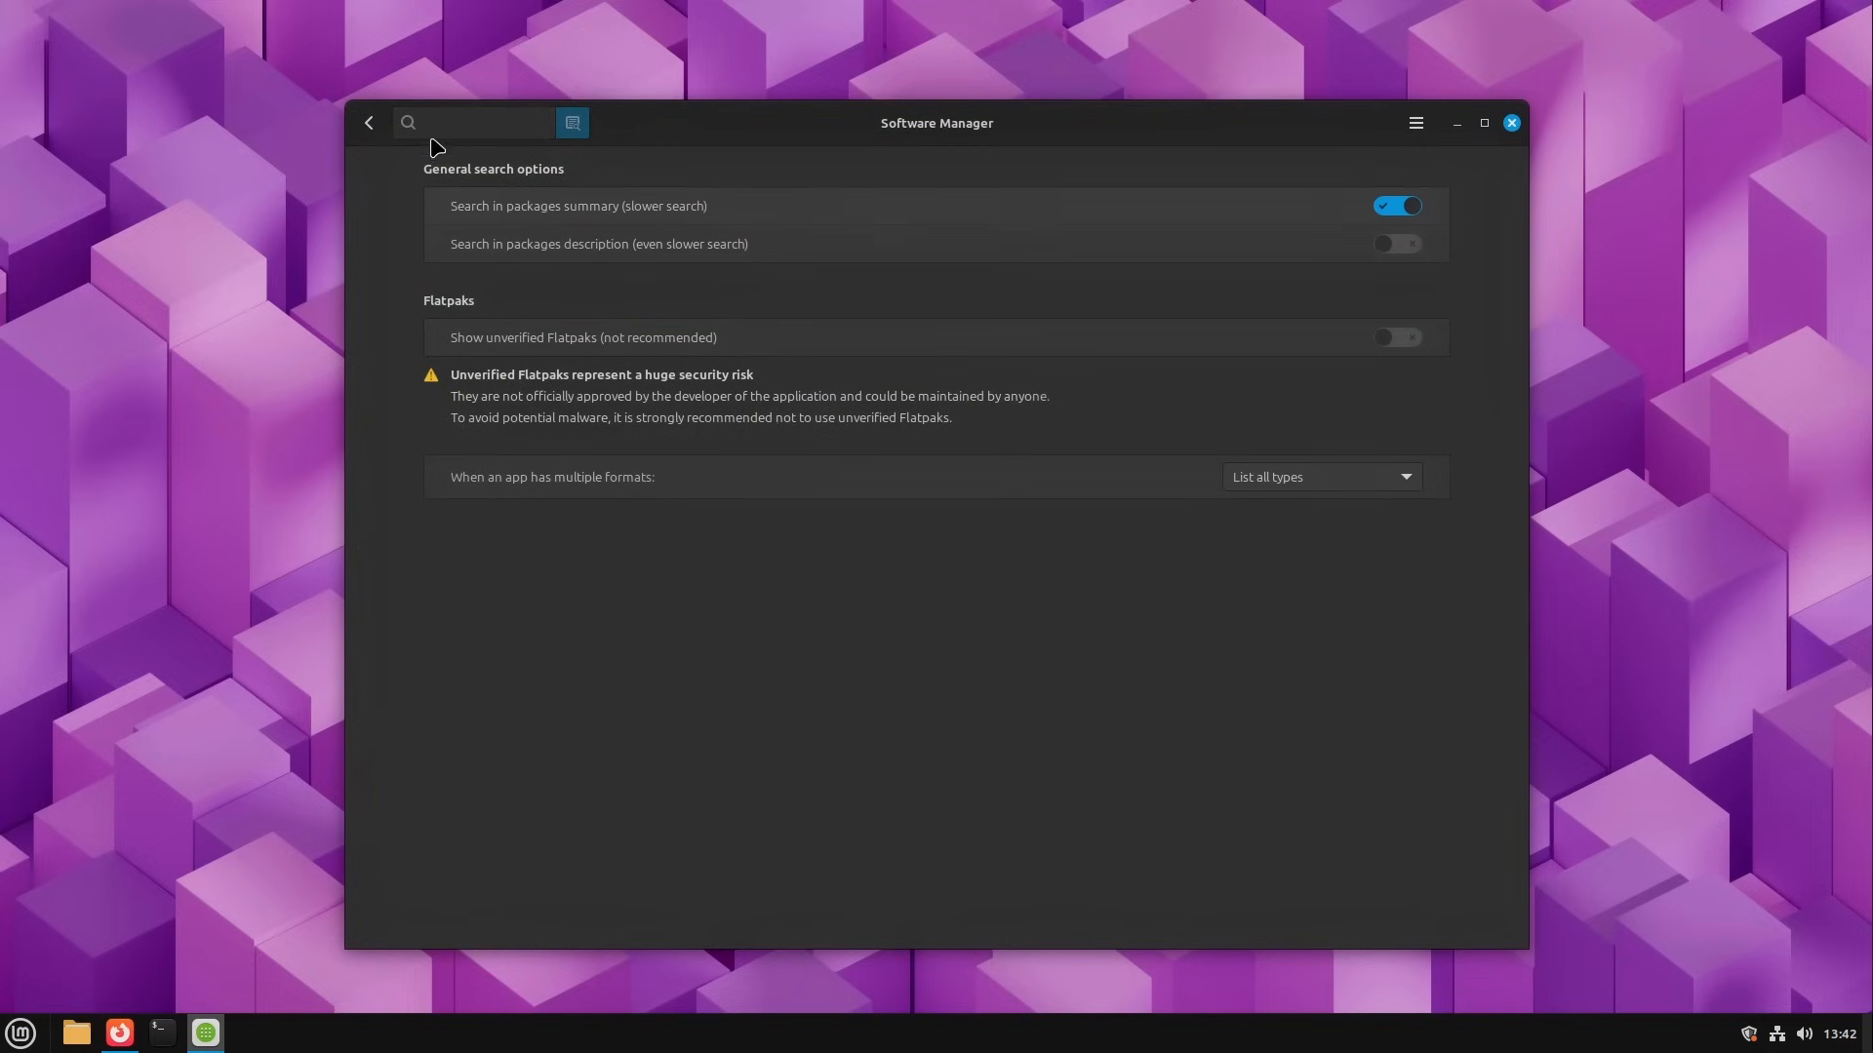
pyautogui.click(366, 126)
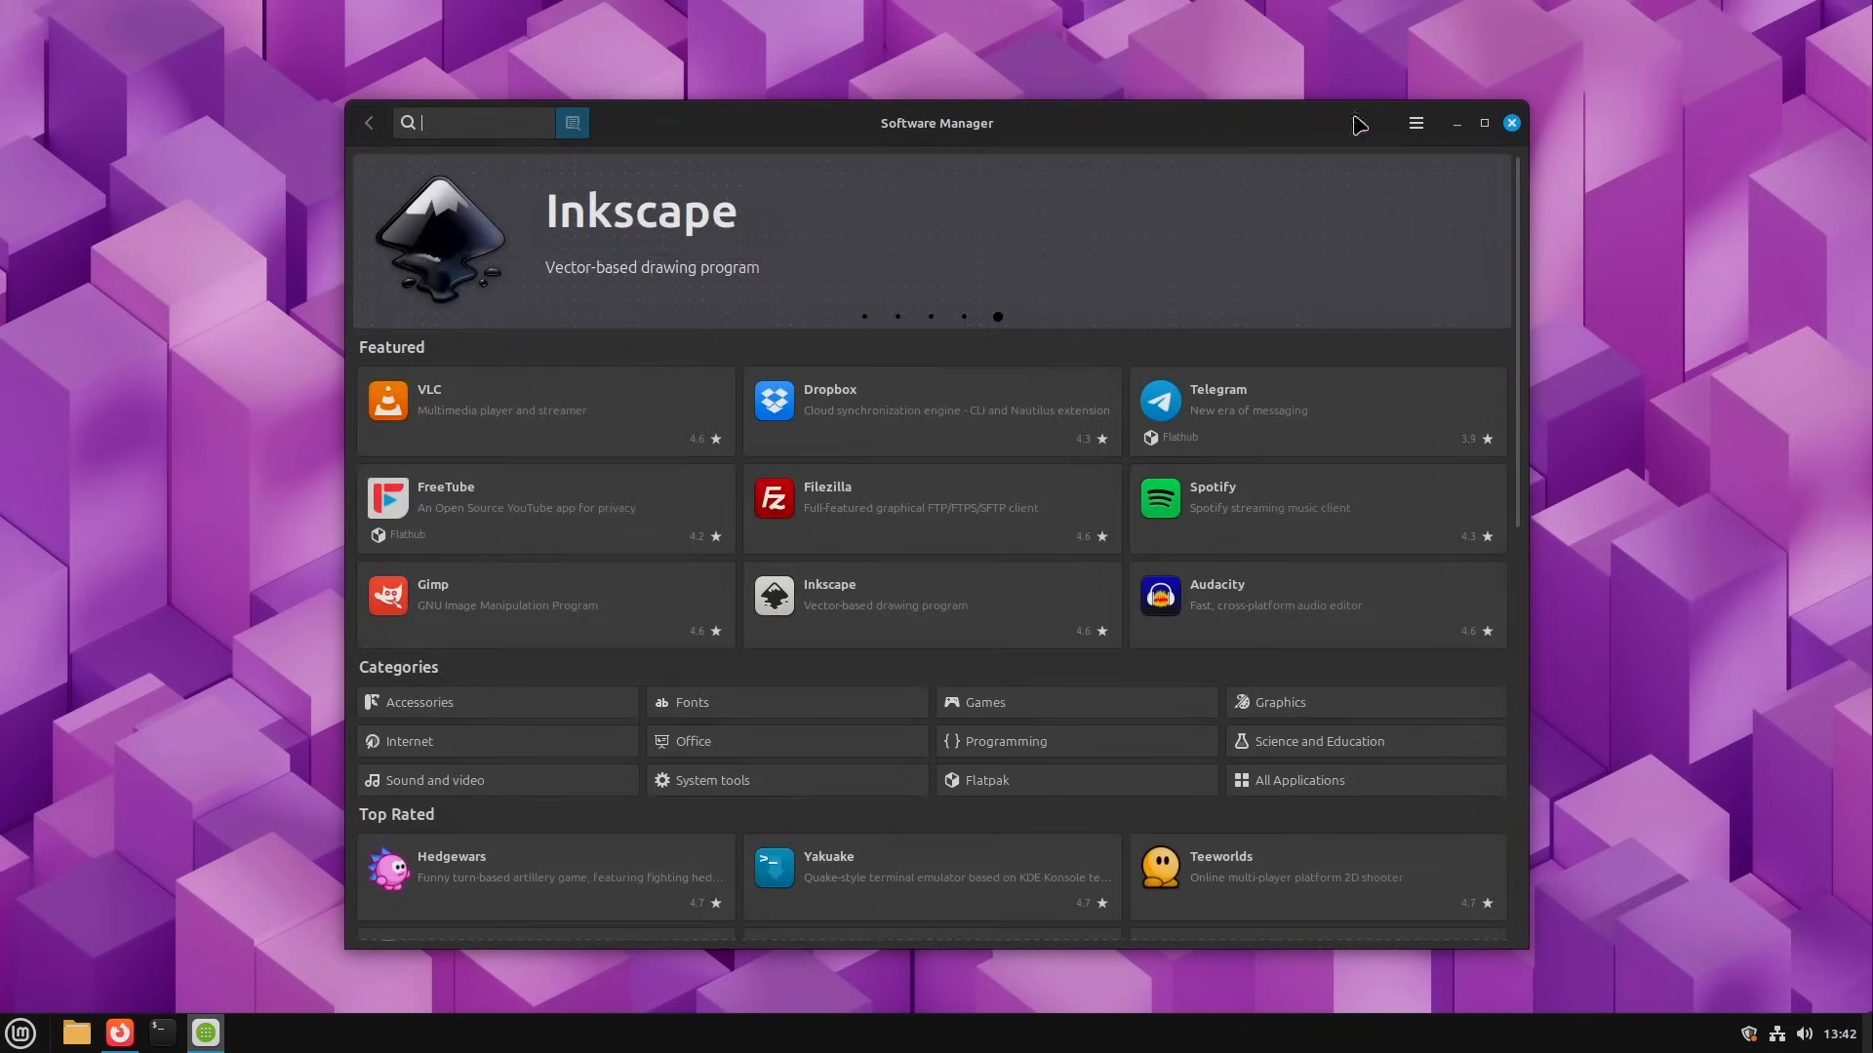
pyautogui.click(1512, 123)
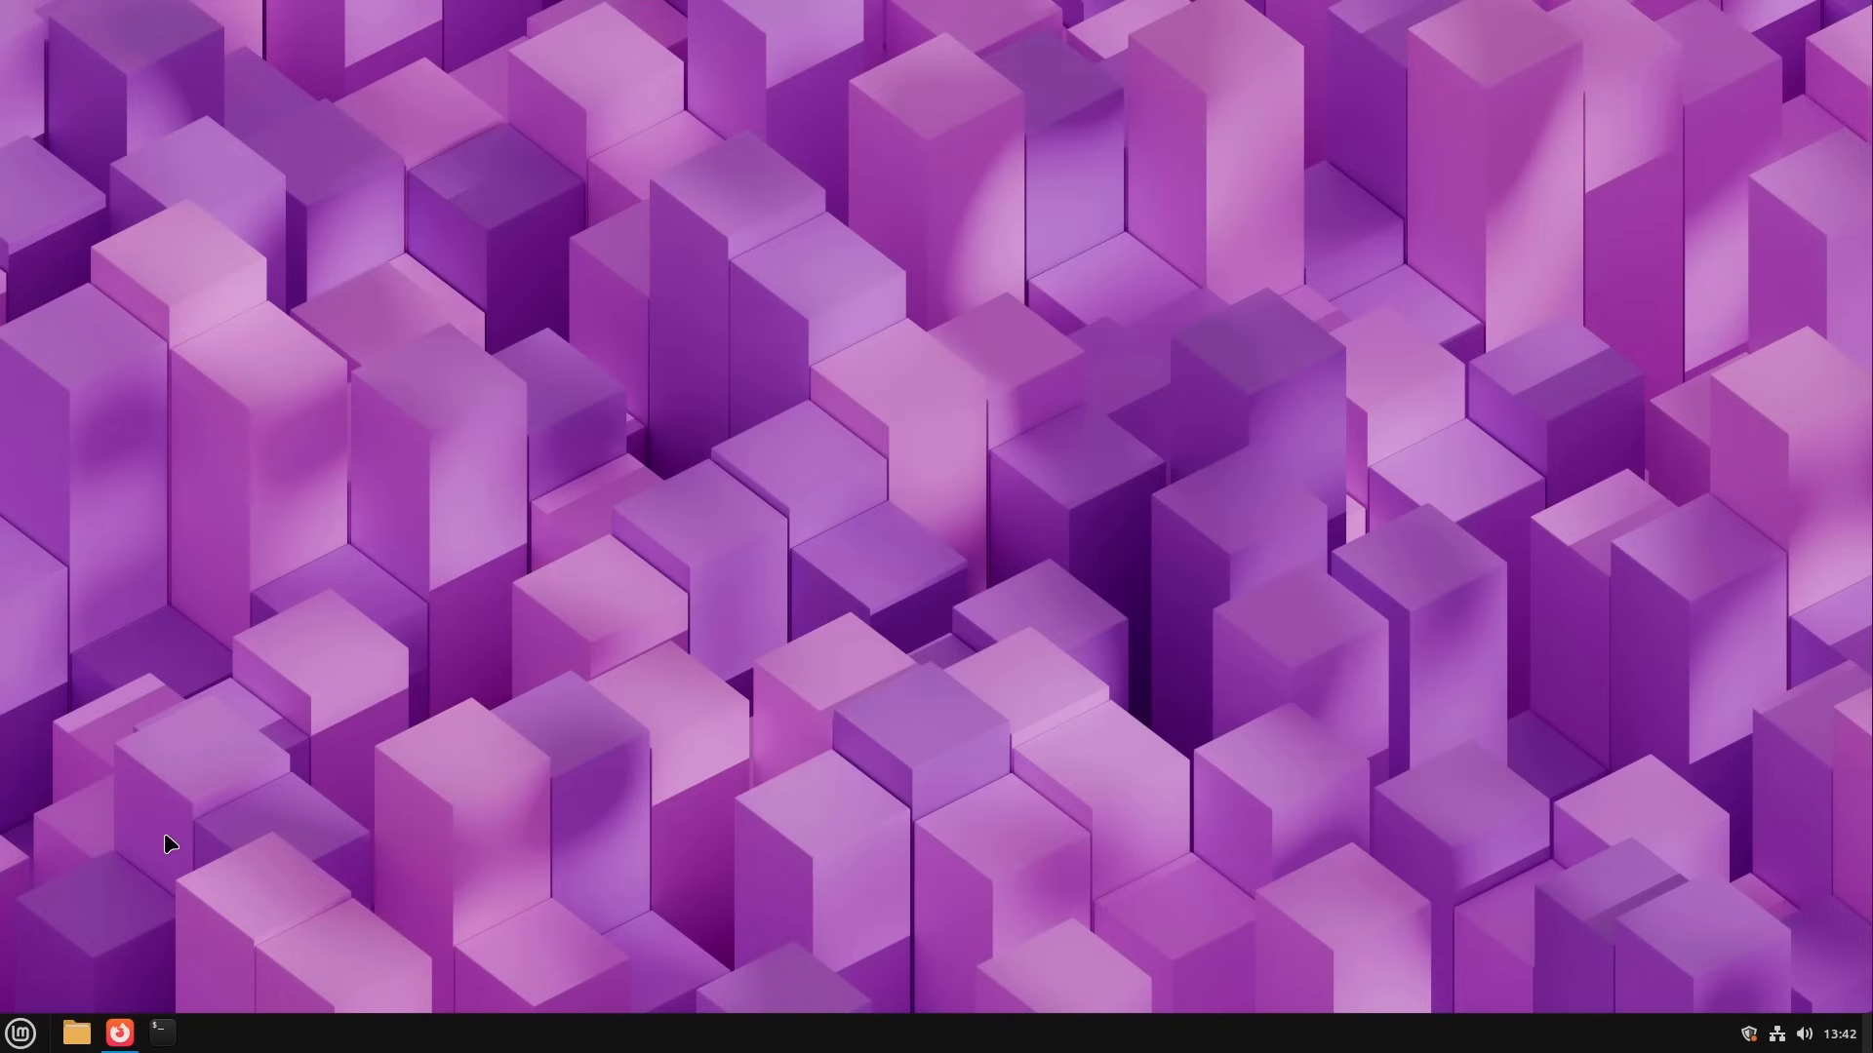
# Step: Search for and launch Update Manager, and accept its welcome page so it checks for updates
pyautogui.press('super')
pyautogui.write('update')
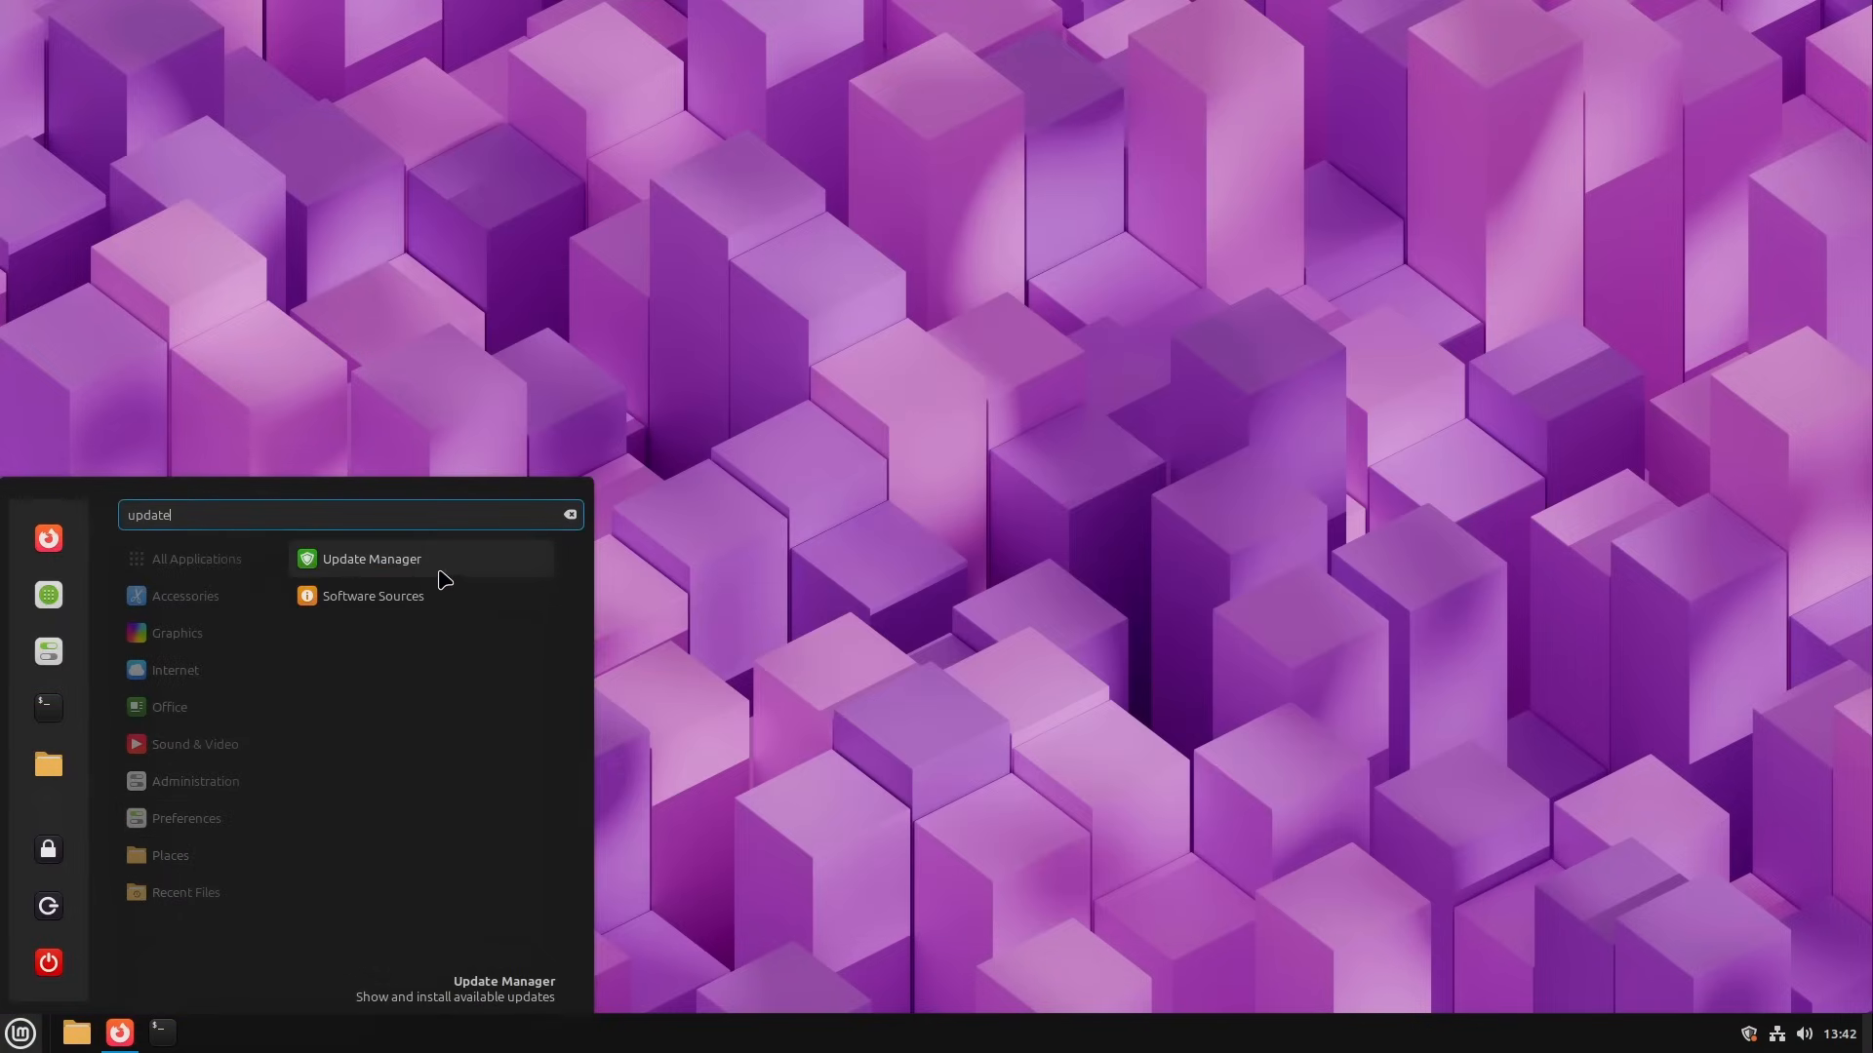
pyautogui.press('Return')
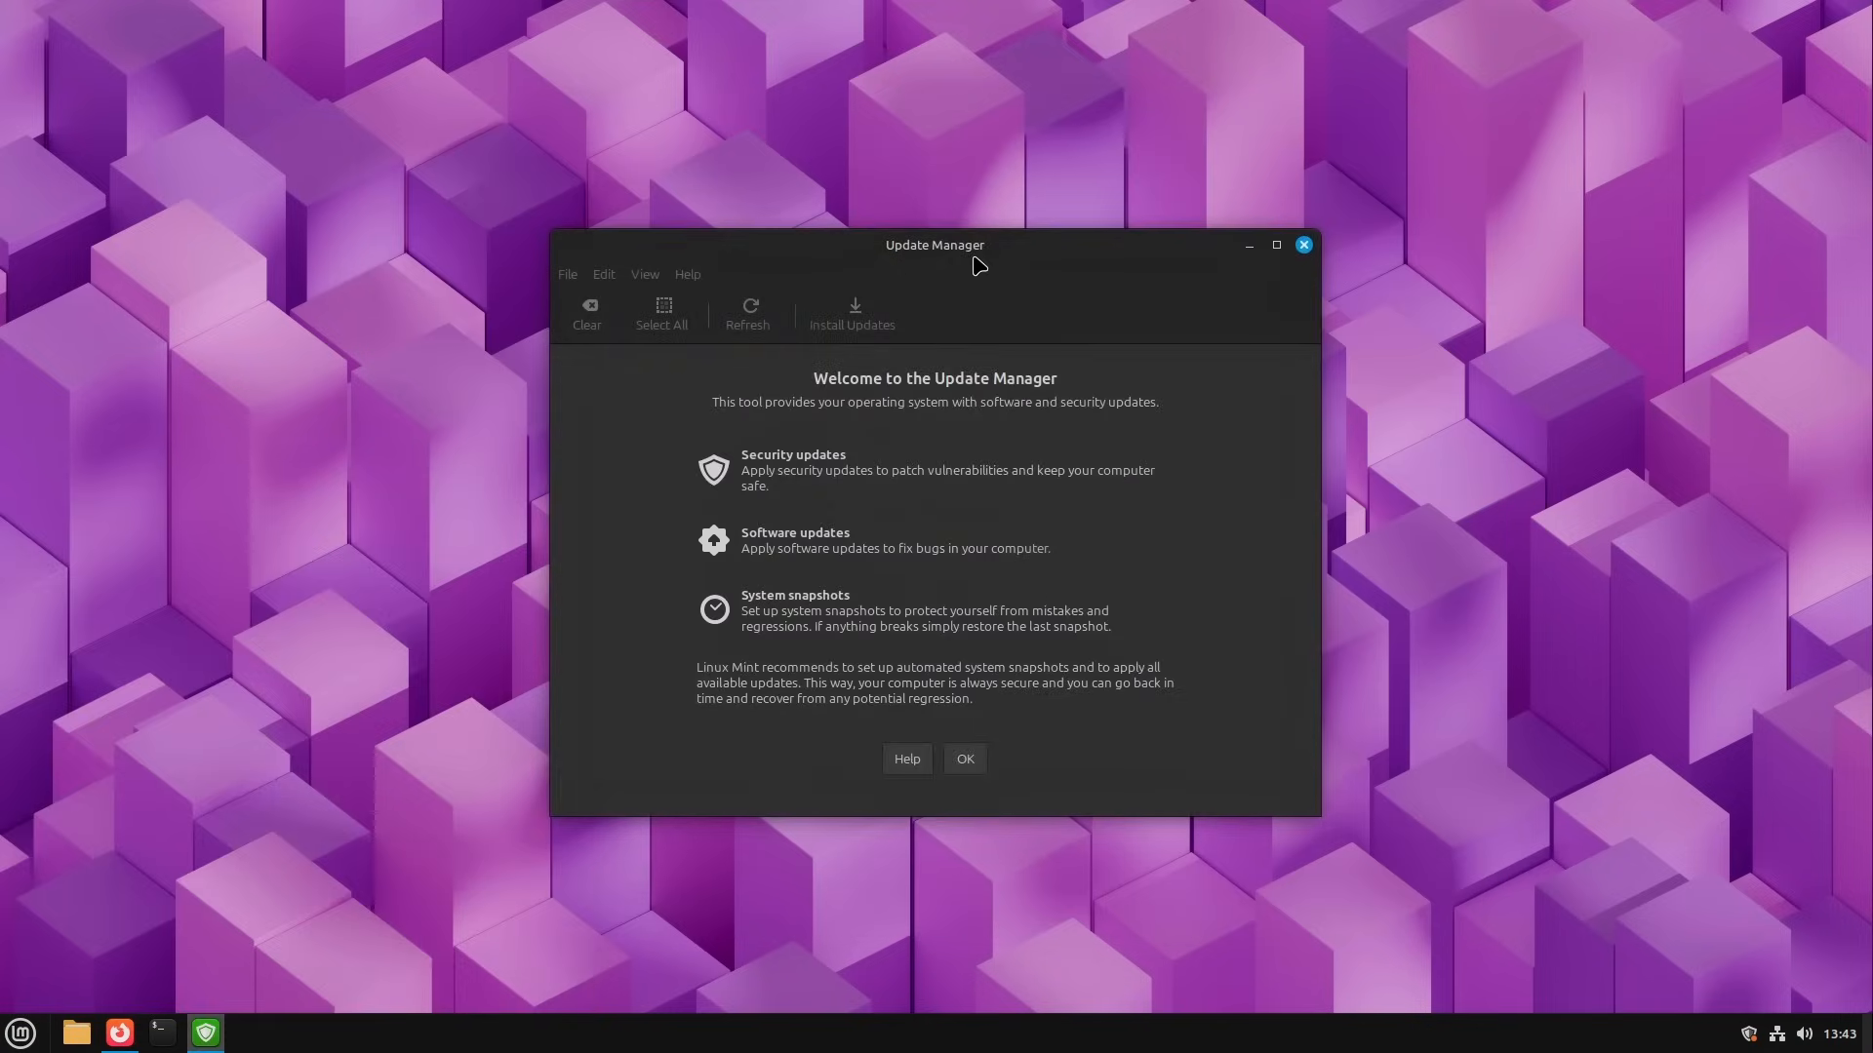
pyautogui.moveTo(975, 258); pyautogui.dragTo(990, 245)
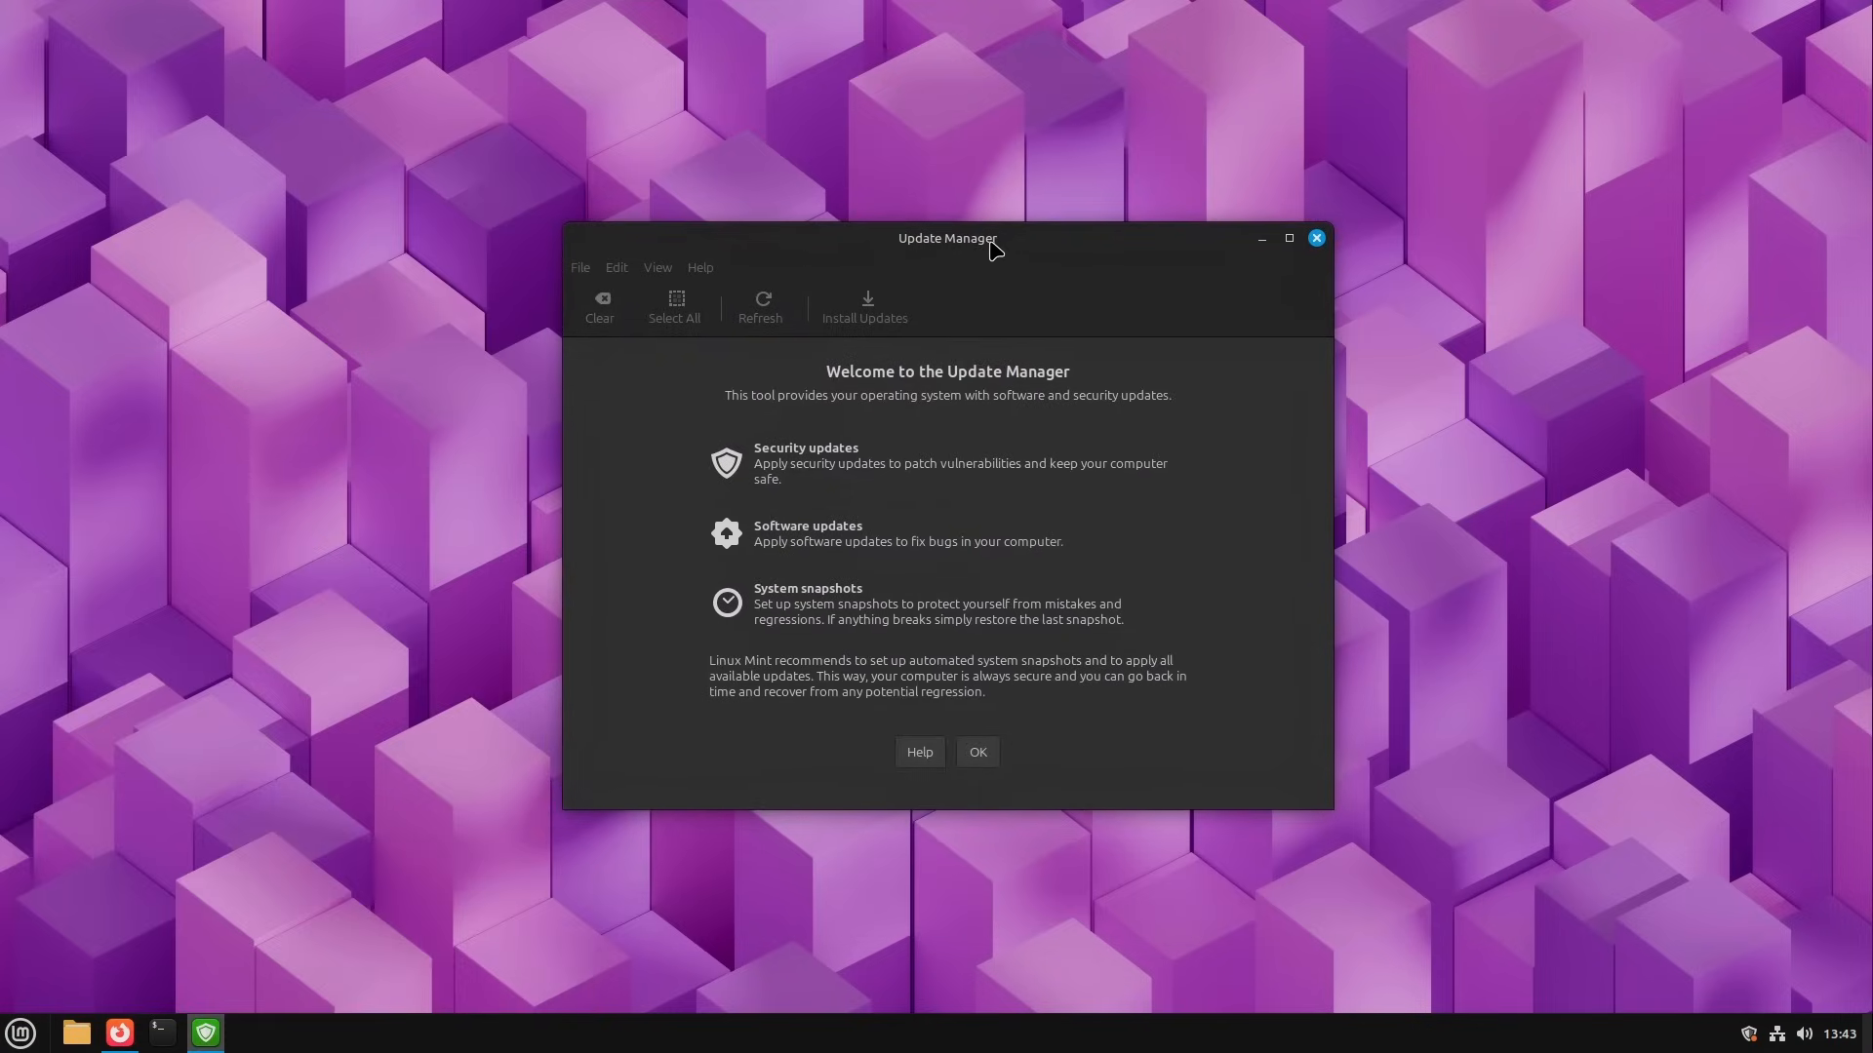
pyautogui.click(979, 752)
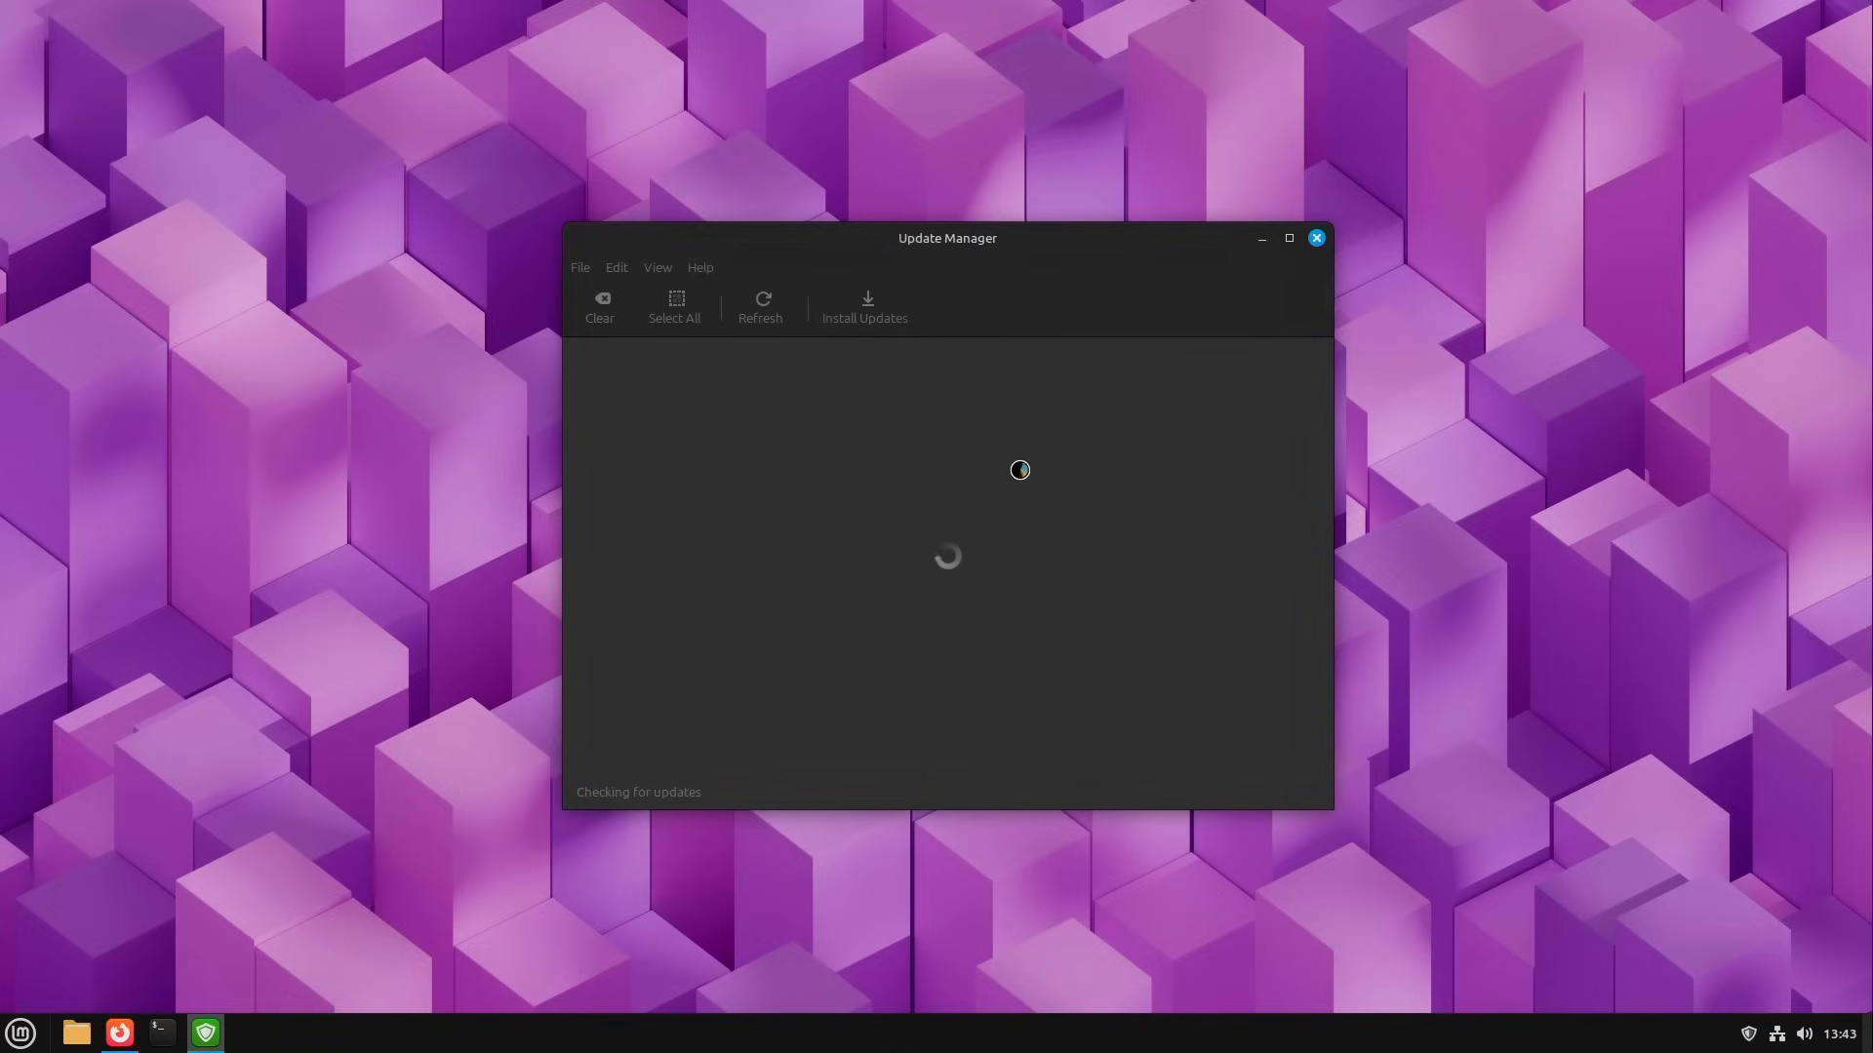
# Step: Reposition and enlarge the Update Manager window, then install all selected updates, authenticating with the account password
pyautogui.moveTo(966, 242)
pyautogui.mouseDown()
pyautogui.moveTo(907, 265)
pyautogui.moveTo(934, 230)
pyautogui.mouseUp()
pyautogui.moveTo(1303, 802); pyautogui.dragTo(1409, 852)
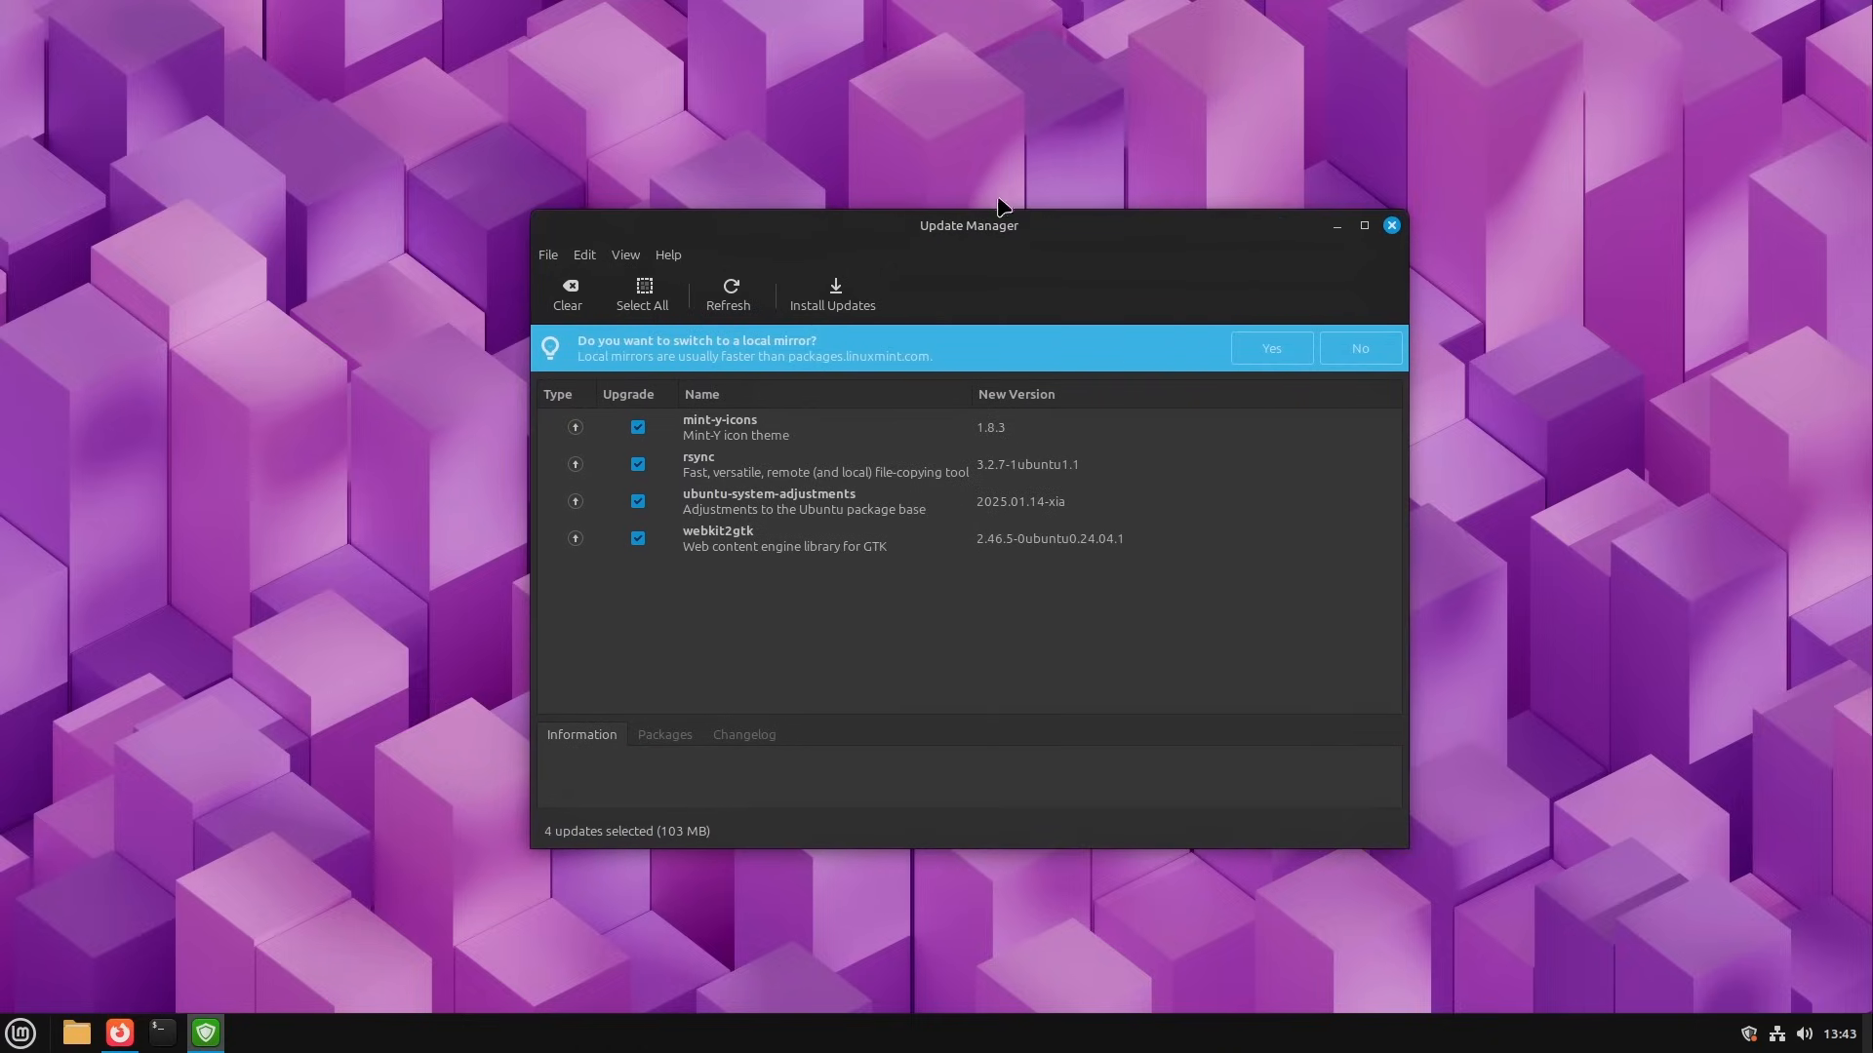
pyautogui.moveTo(993, 225); pyautogui.dragTo(926, 244)
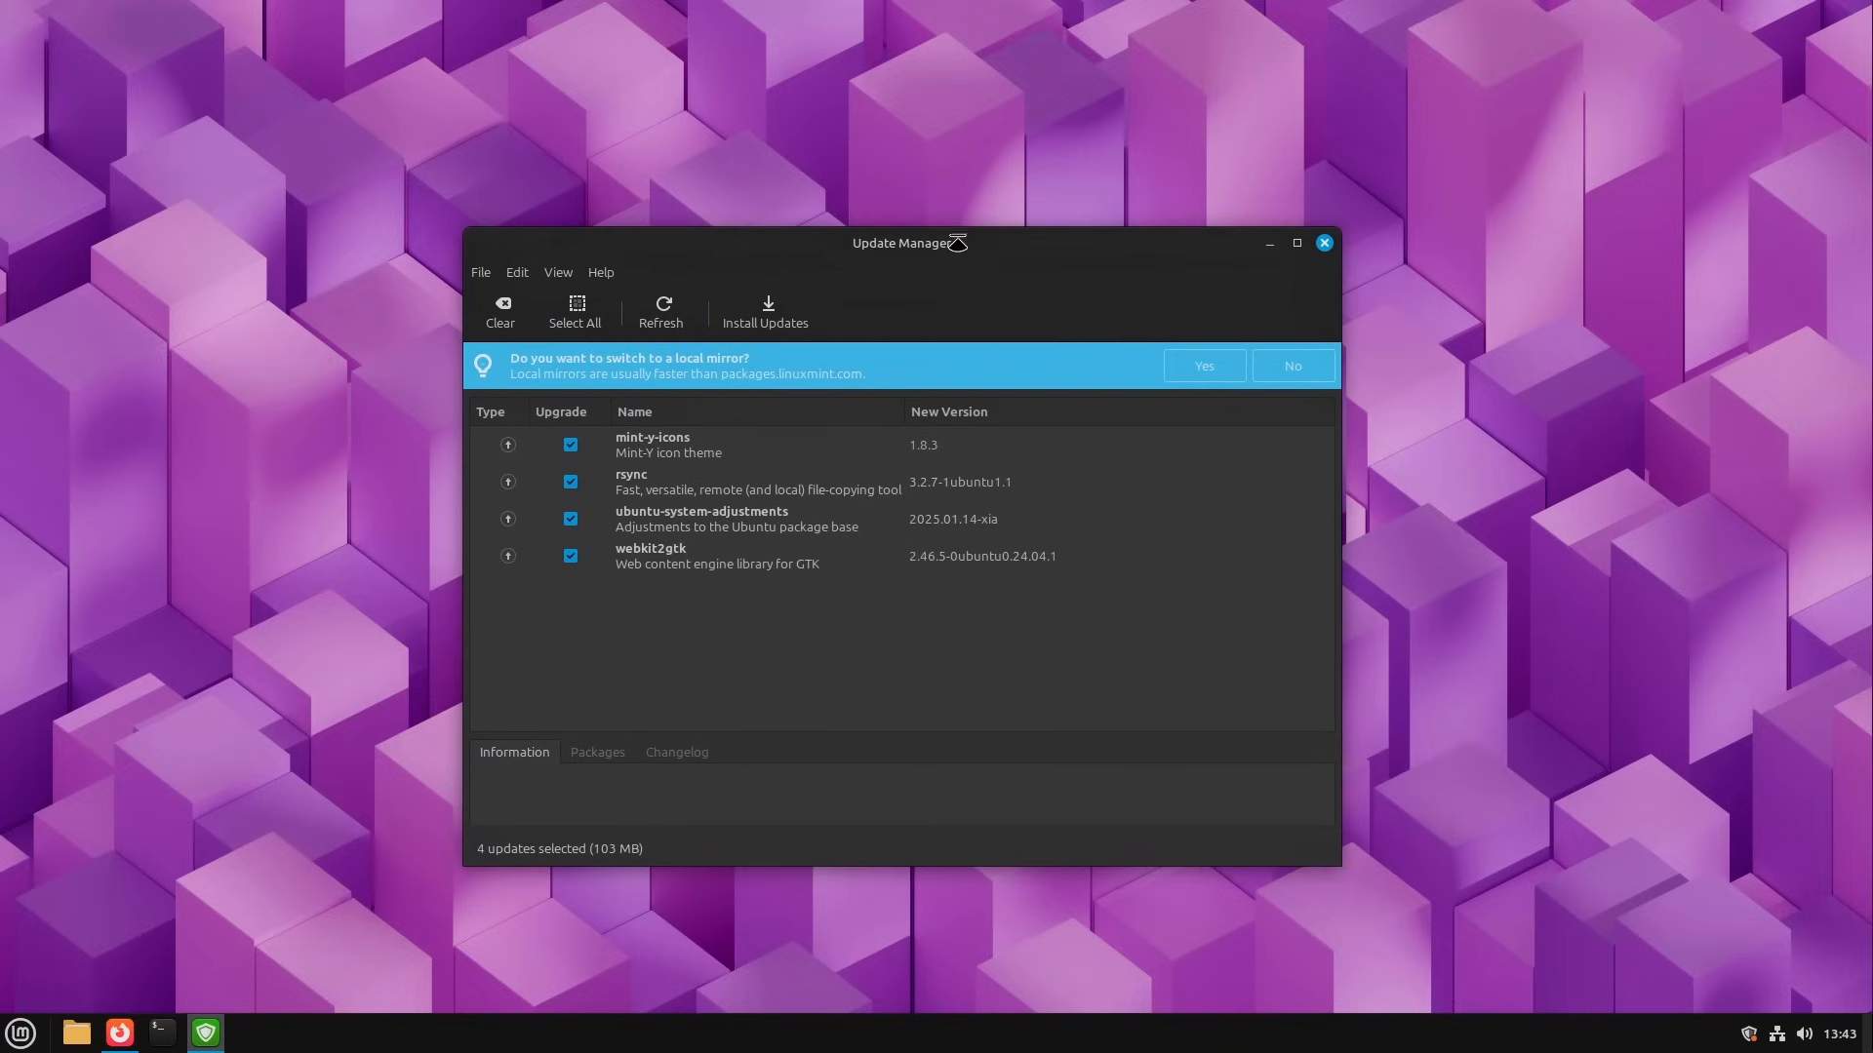
pyautogui.moveTo(957, 243); pyautogui.dragTo(956, 222)
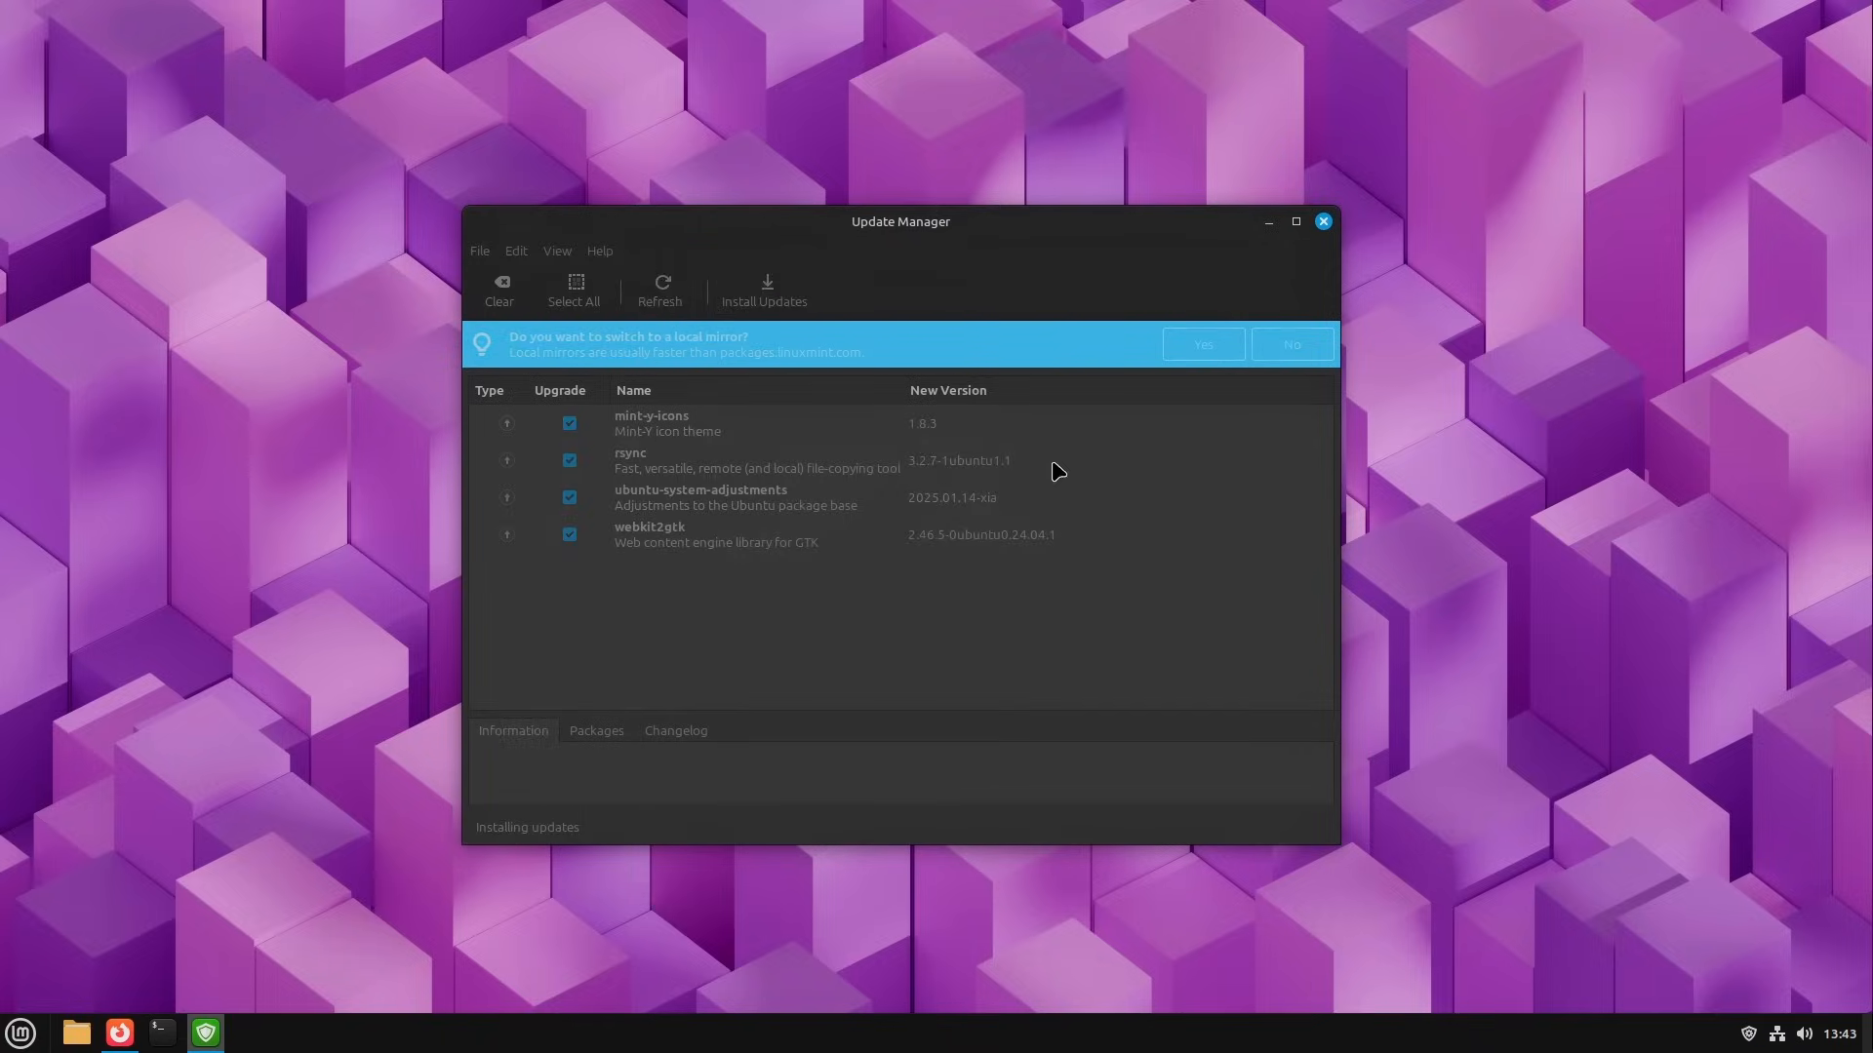
pyautogui.write('****')
pyautogui.press('Return')
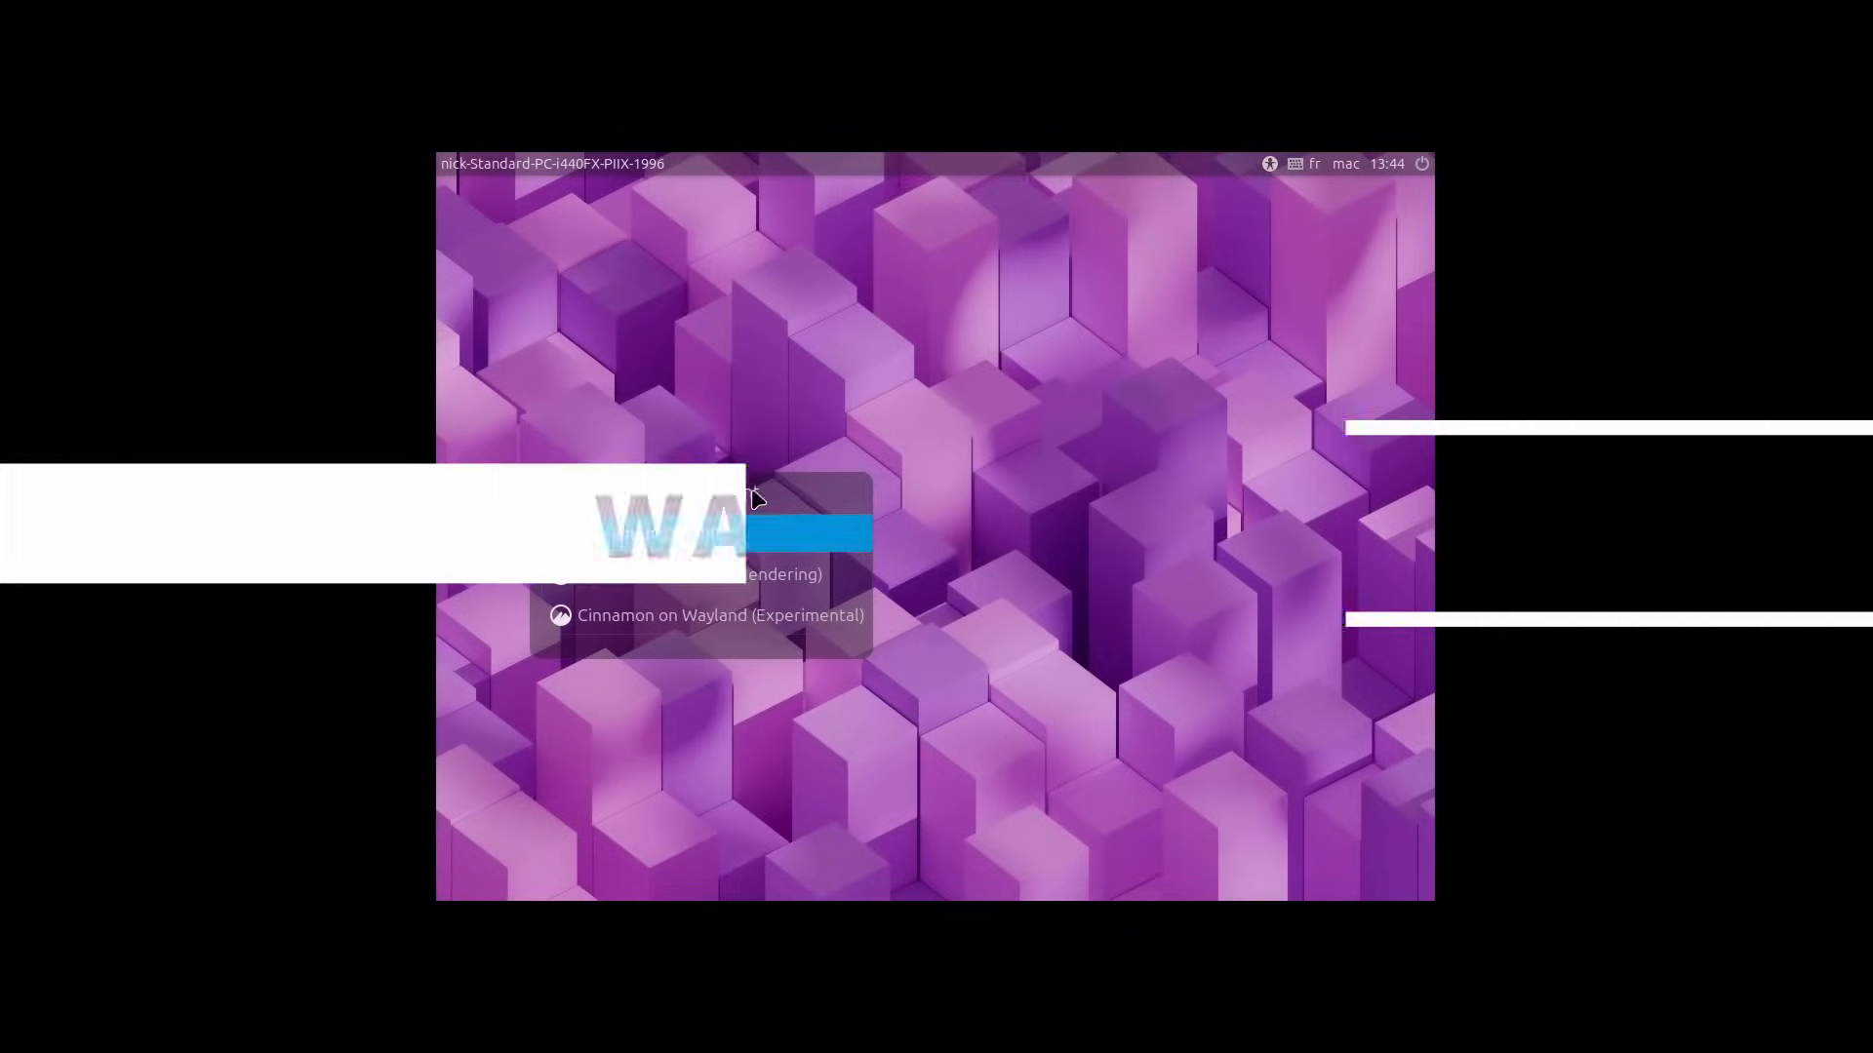
# Step: Choose the Cinnamon on Wayland (Experimental) session at the login screen, log in and close the Welcome window
pyautogui.click(760, 614)
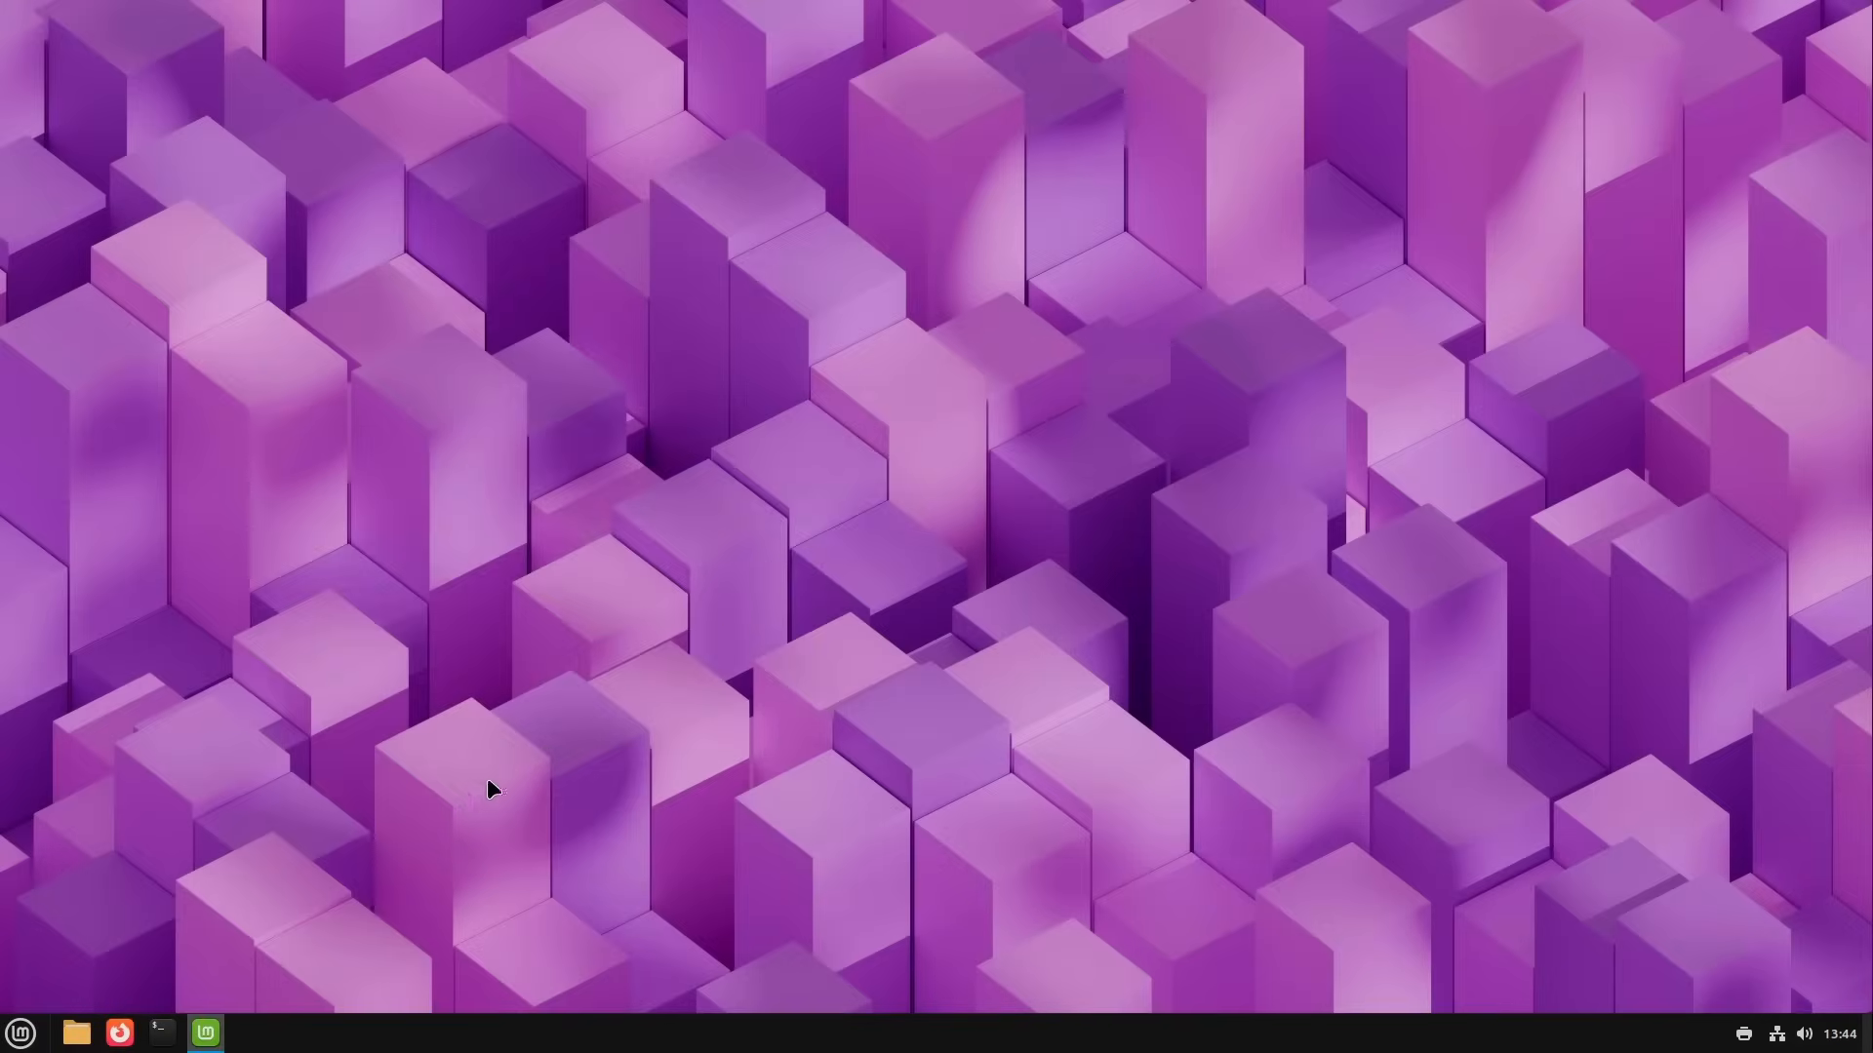
pyautogui.moveTo(575, 195); pyautogui.dragTo(964, 220)
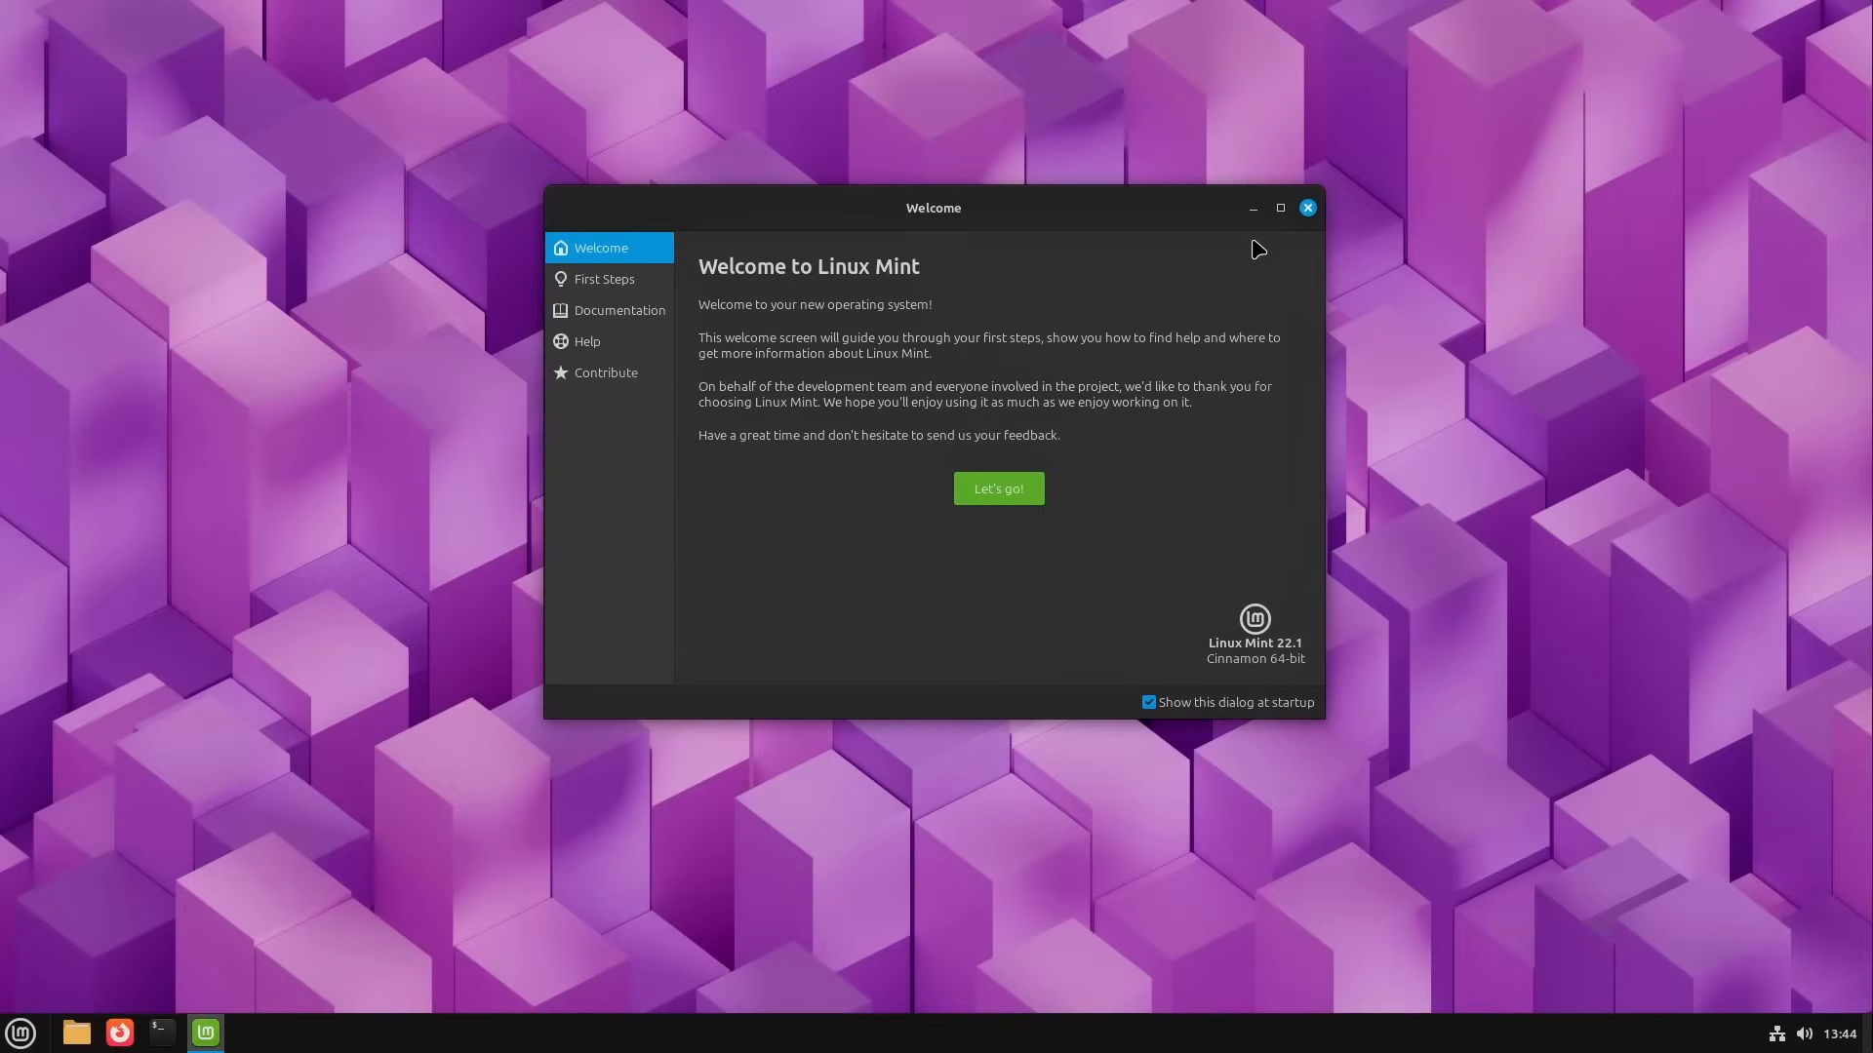
pyautogui.click(1308, 209)
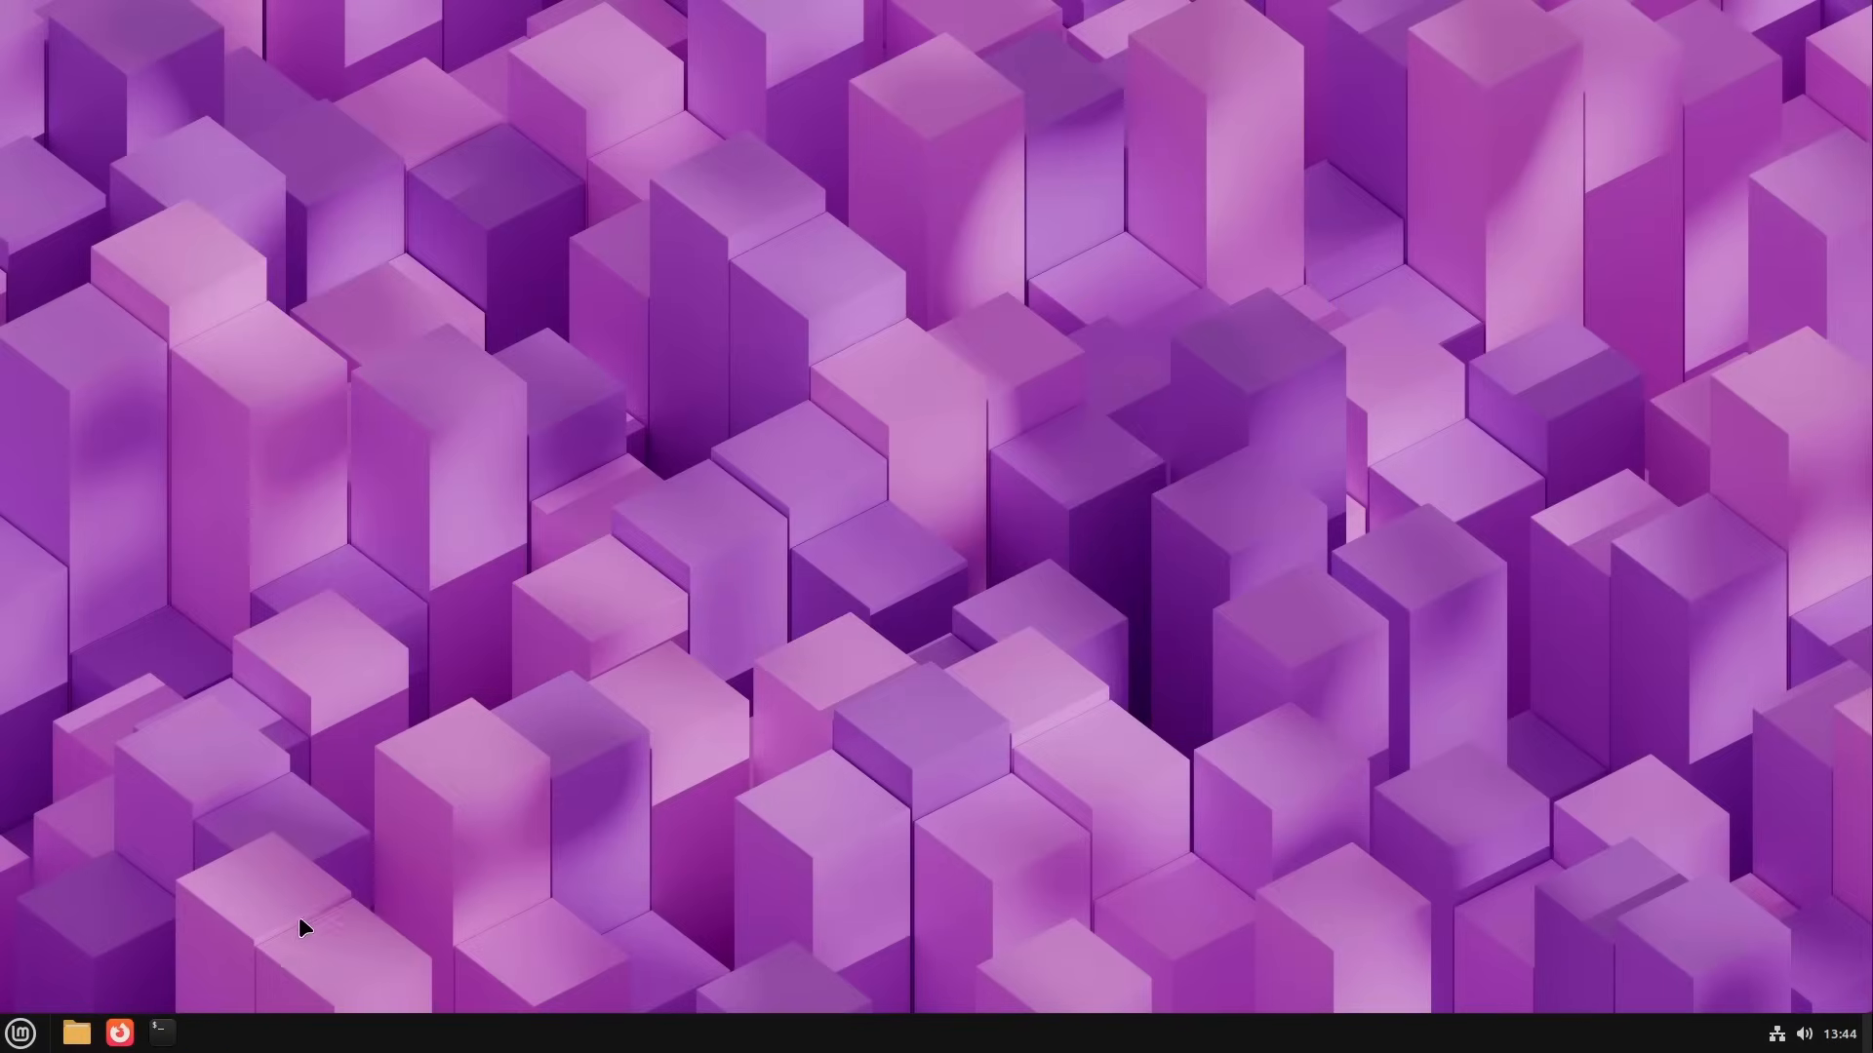
# Step: Search the applications for "so" and launch Software Manager
pyautogui.press('super')
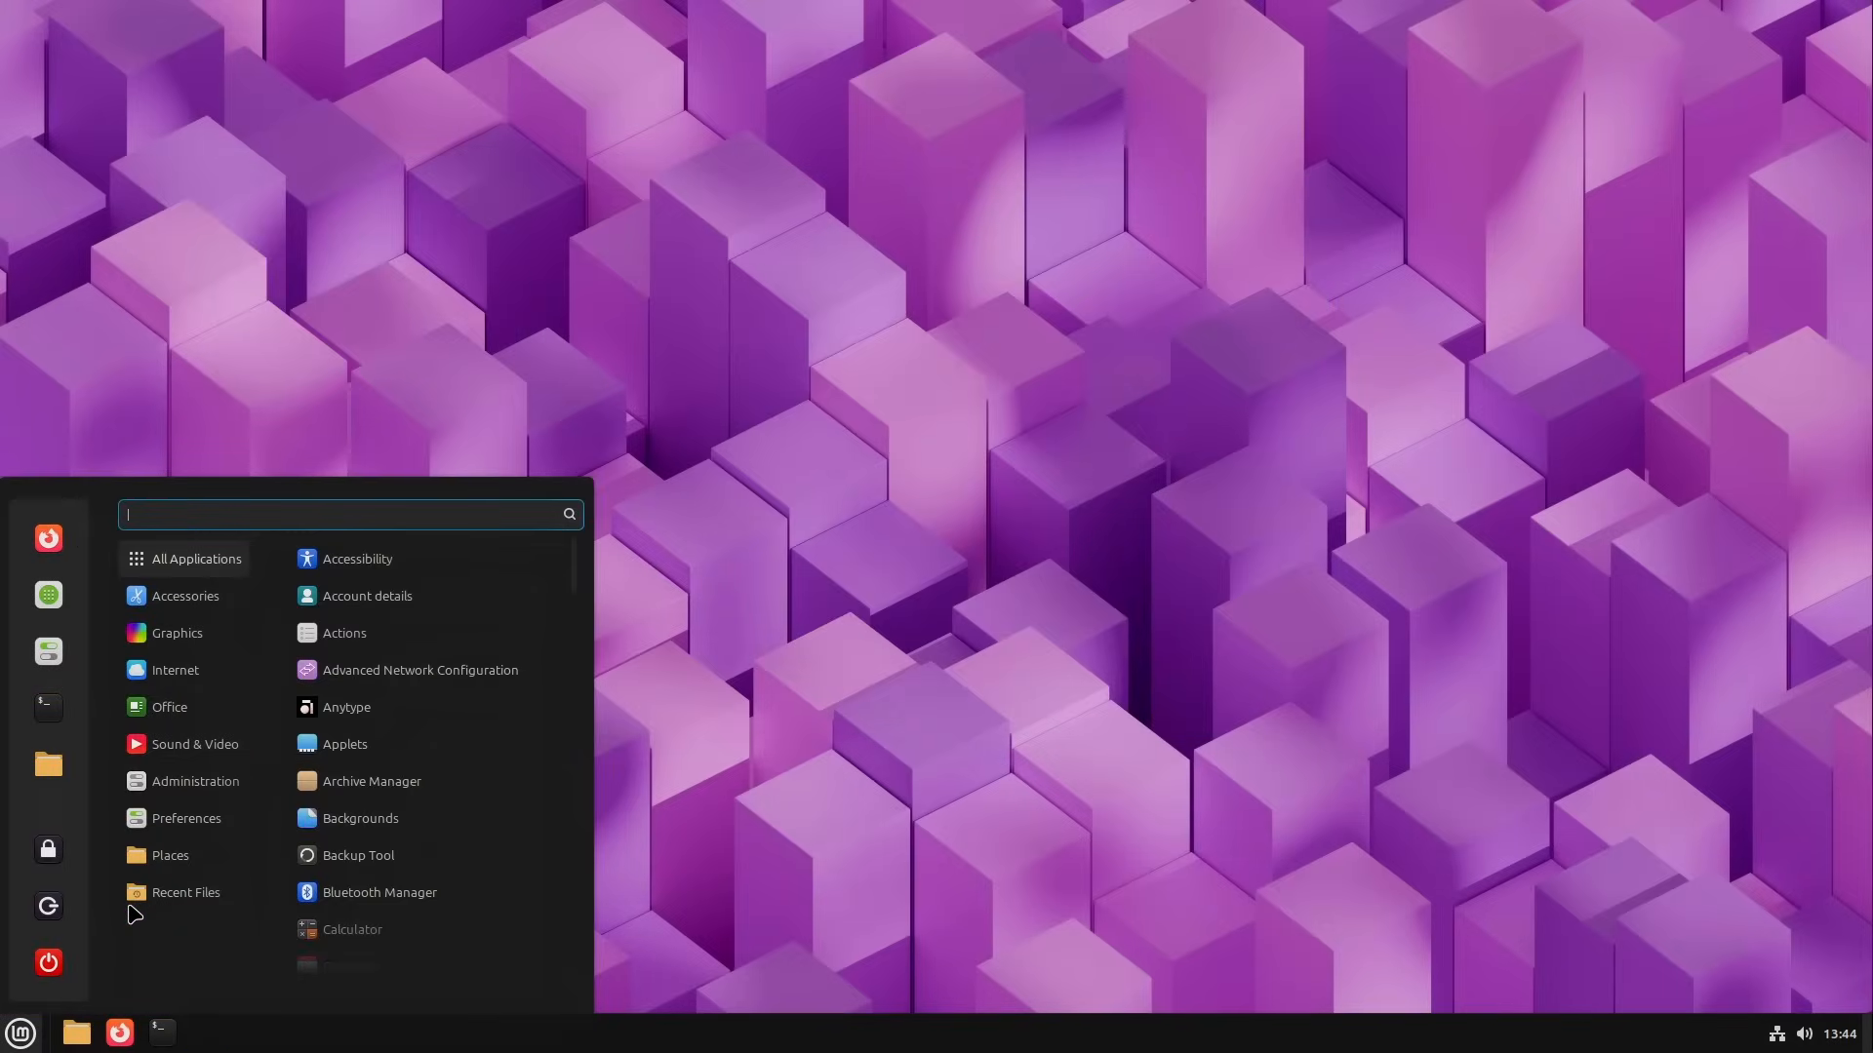
pyautogui.write('sft')
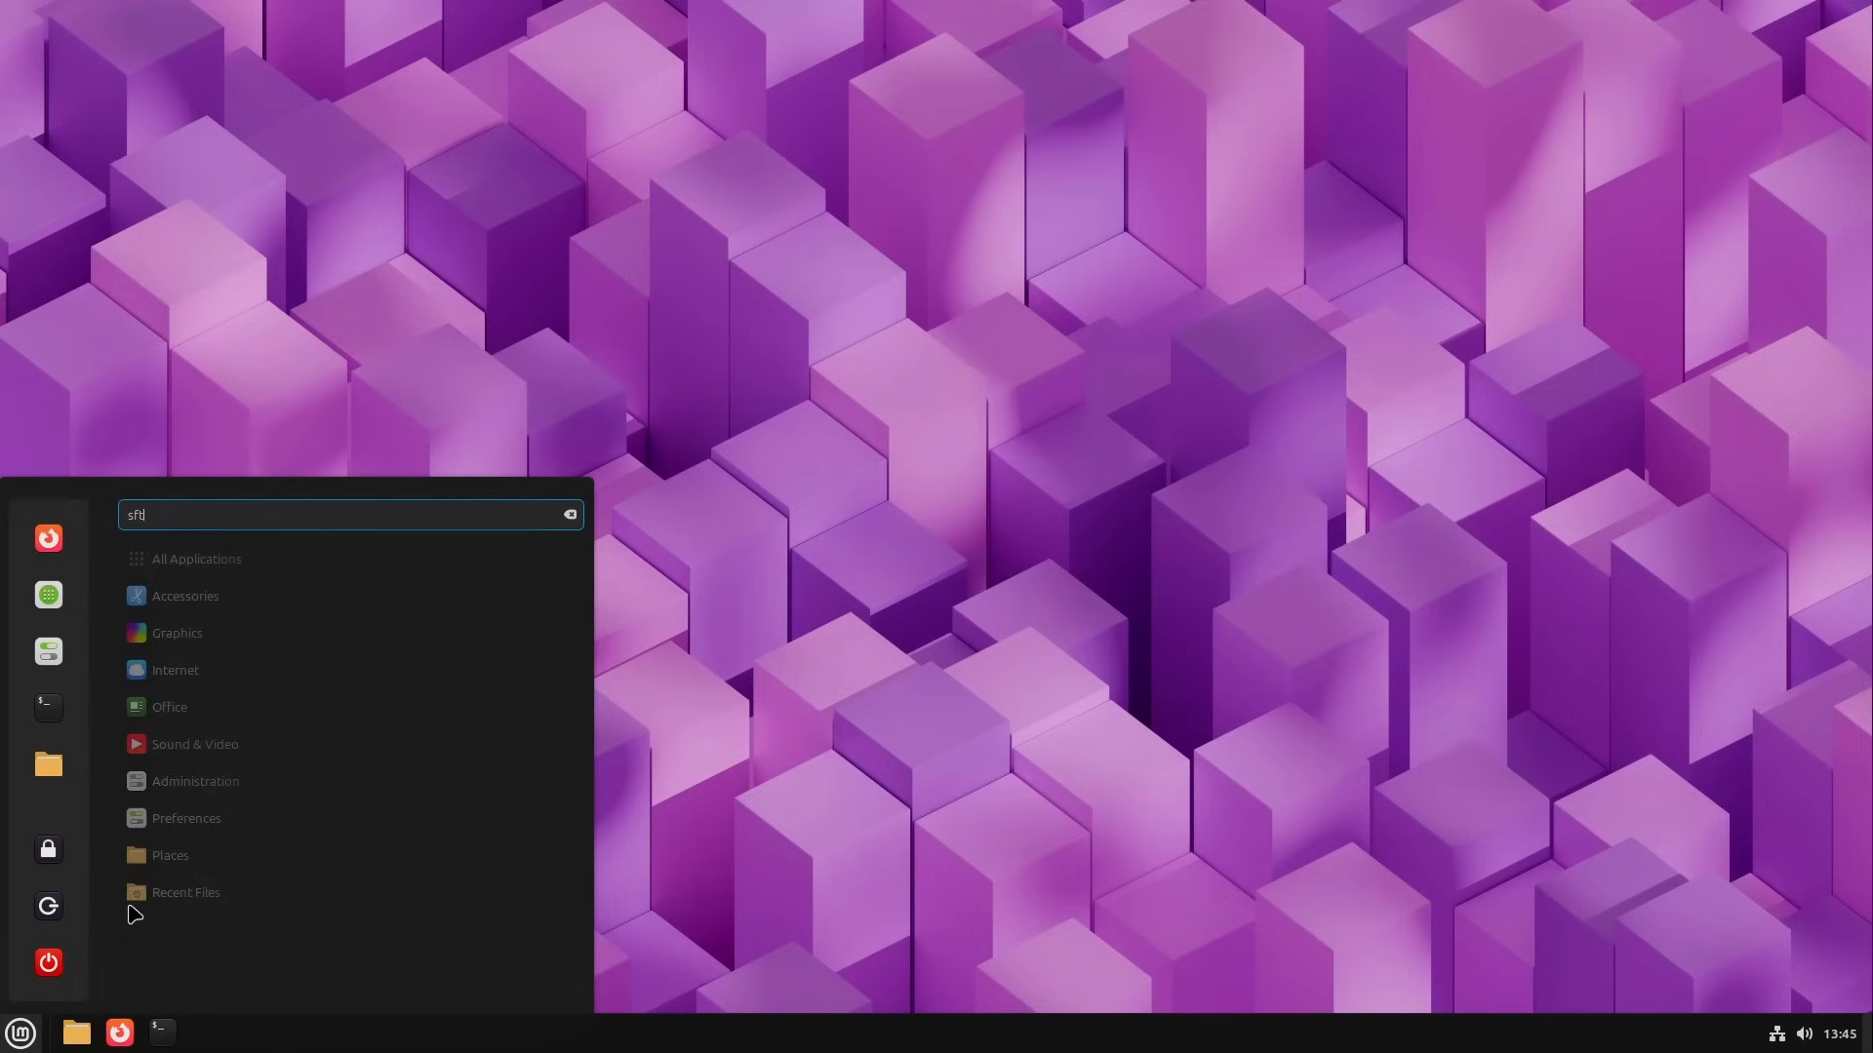
pyautogui.press('BackSpace')
pyautogui.press('BackSpace')
pyautogui.write('oftz')
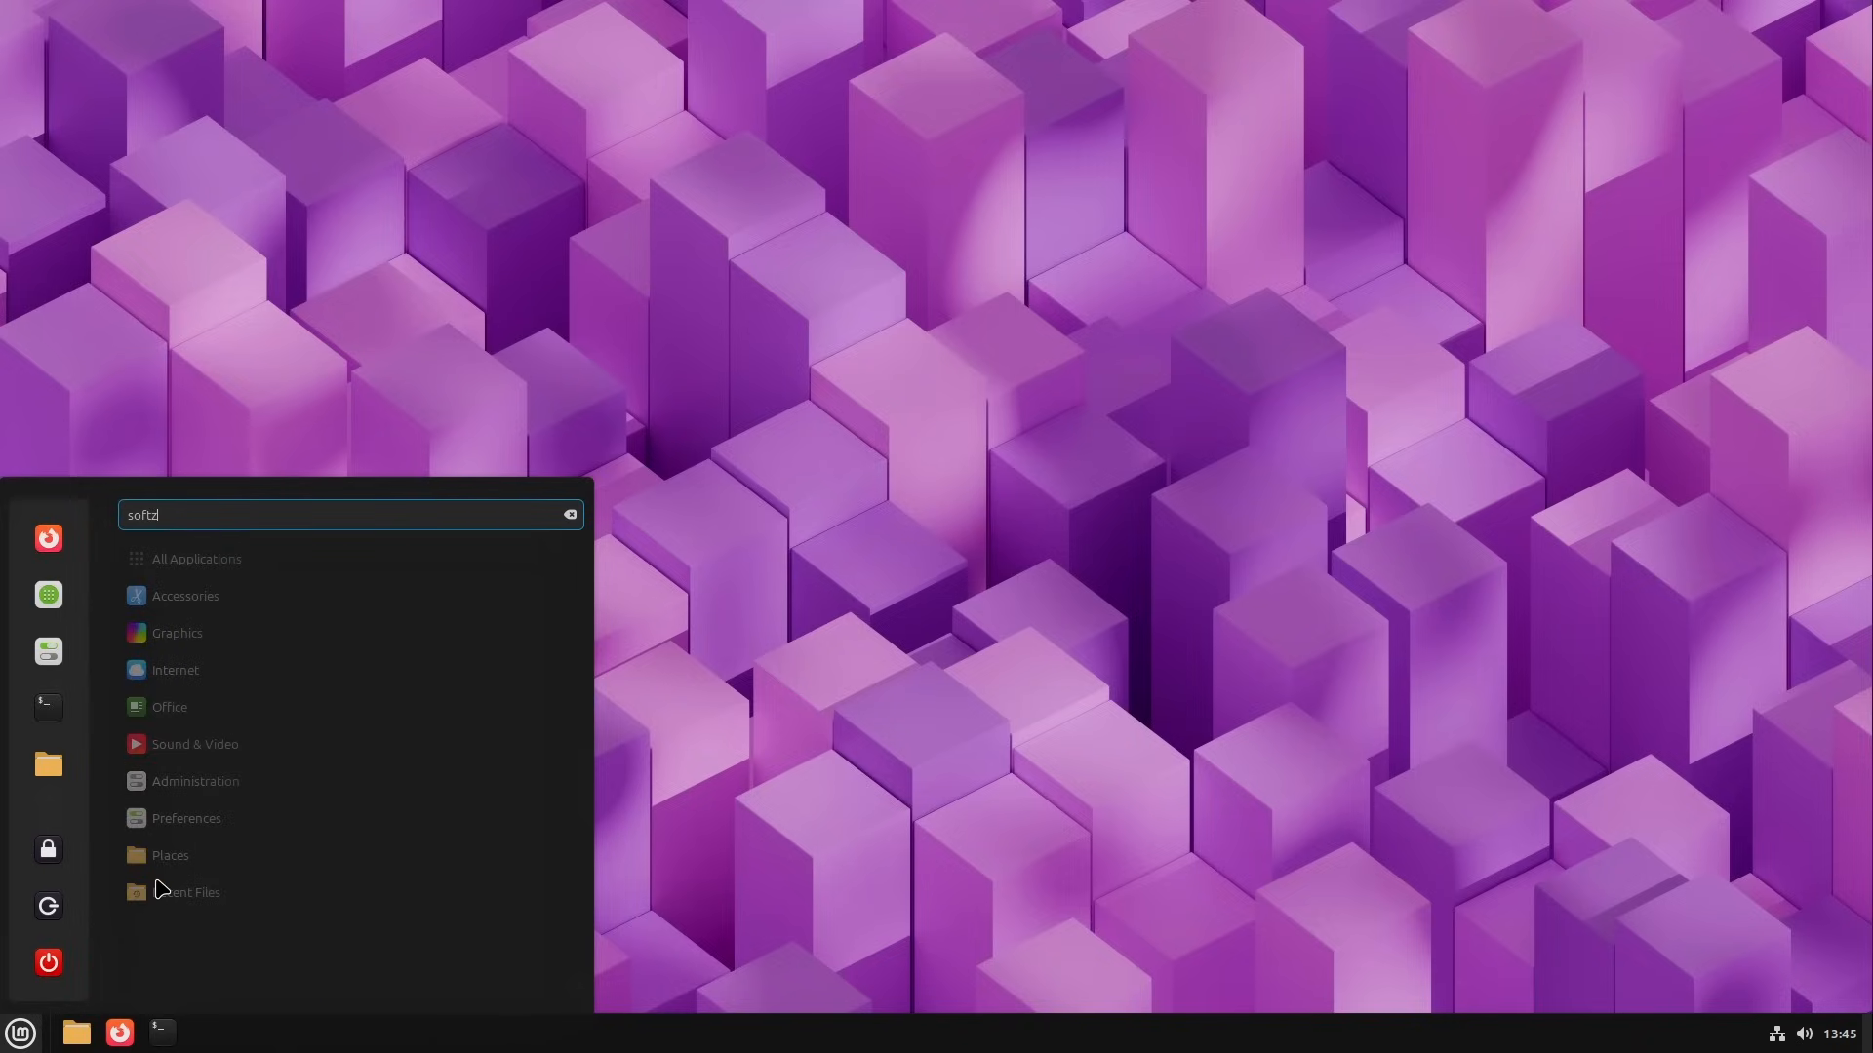
pyautogui.press('Return')
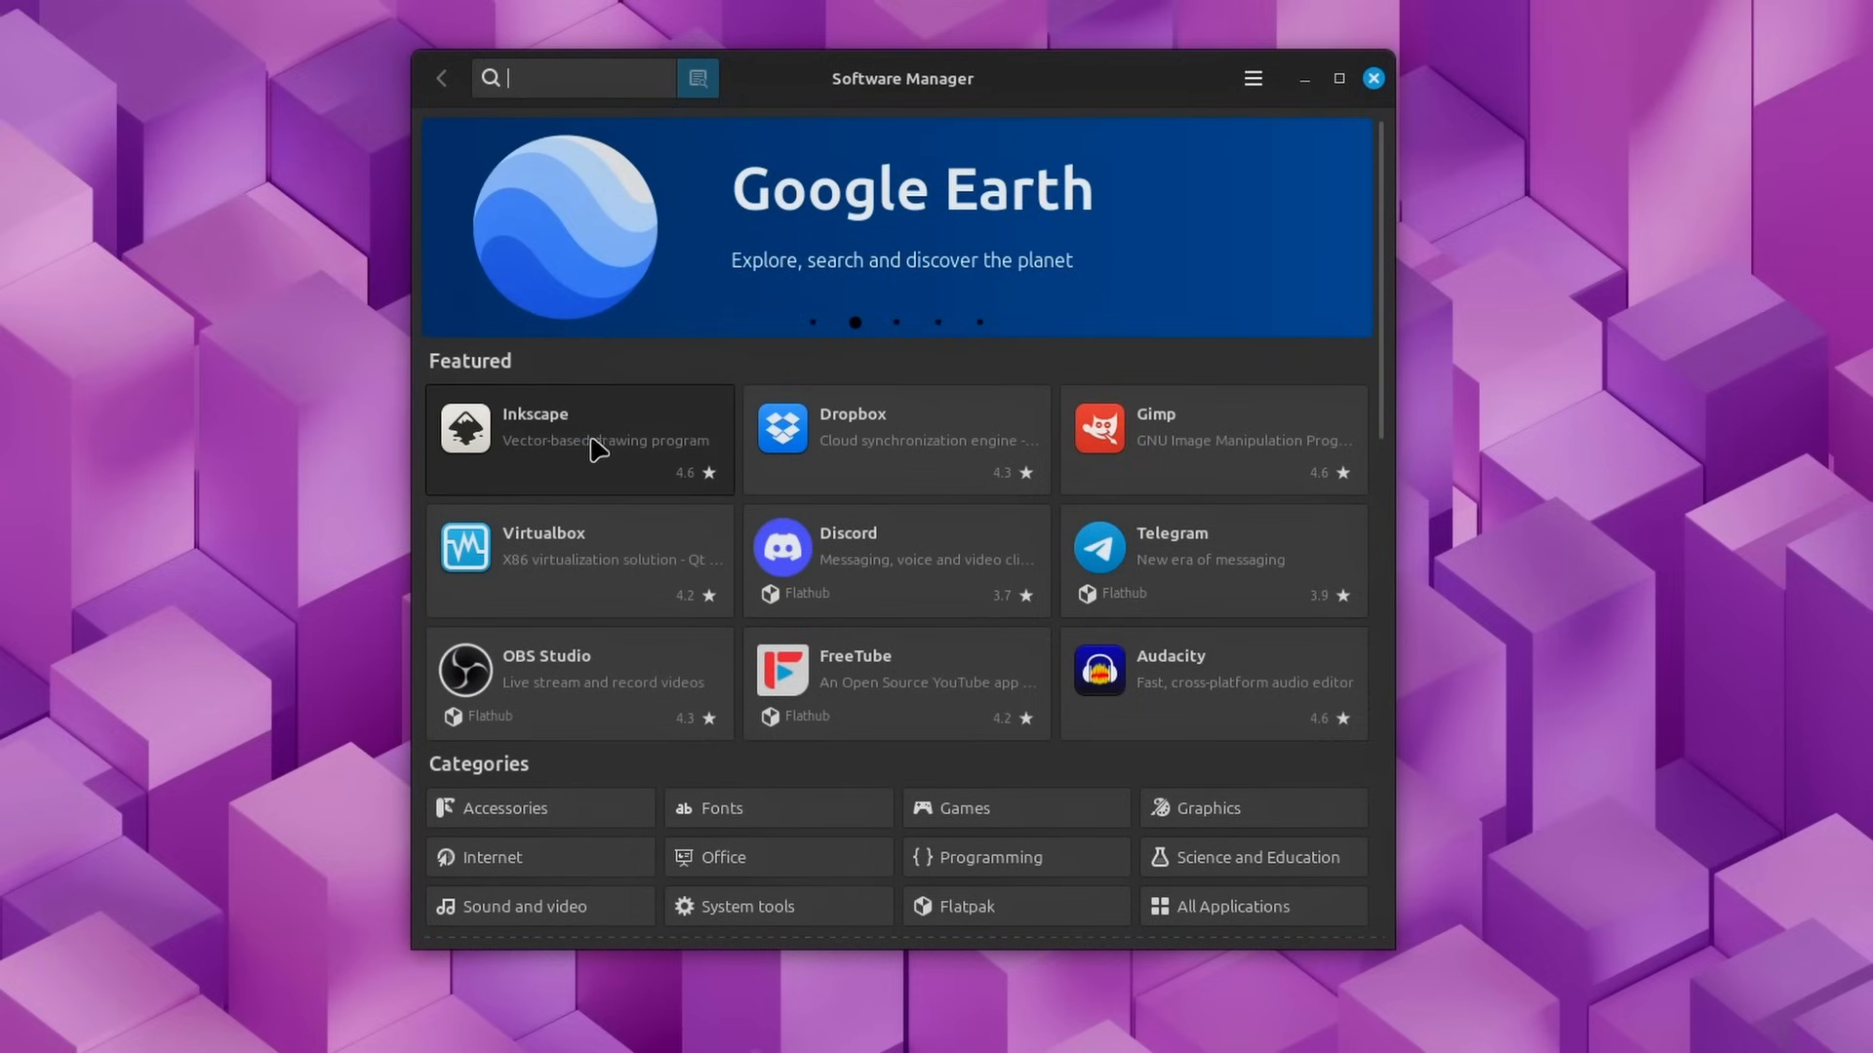
# Step: Install Inkscape as a system package, accepting the additional software and authenticating with the account password
pyautogui.click(594, 448)
pyautogui.click(1323, 191)
pyautogui.click(1298, 141)
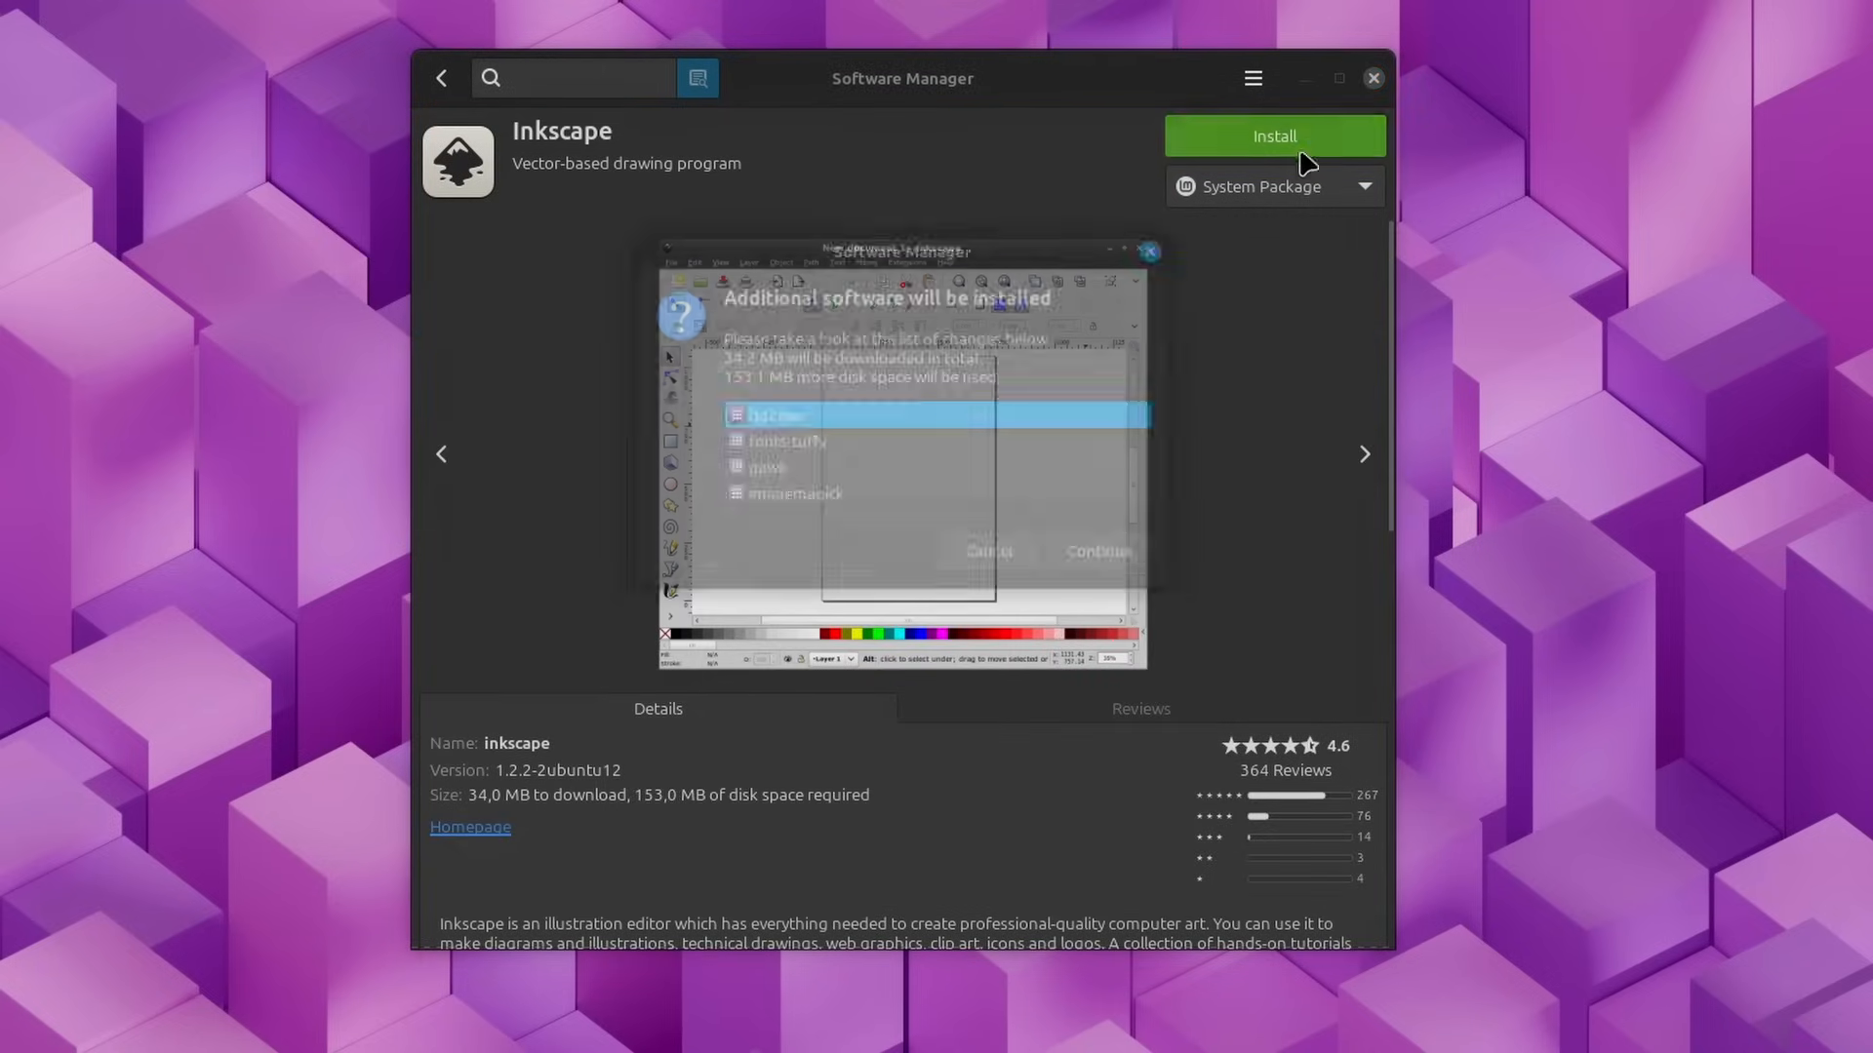
pyautogui.click(1073, 543)
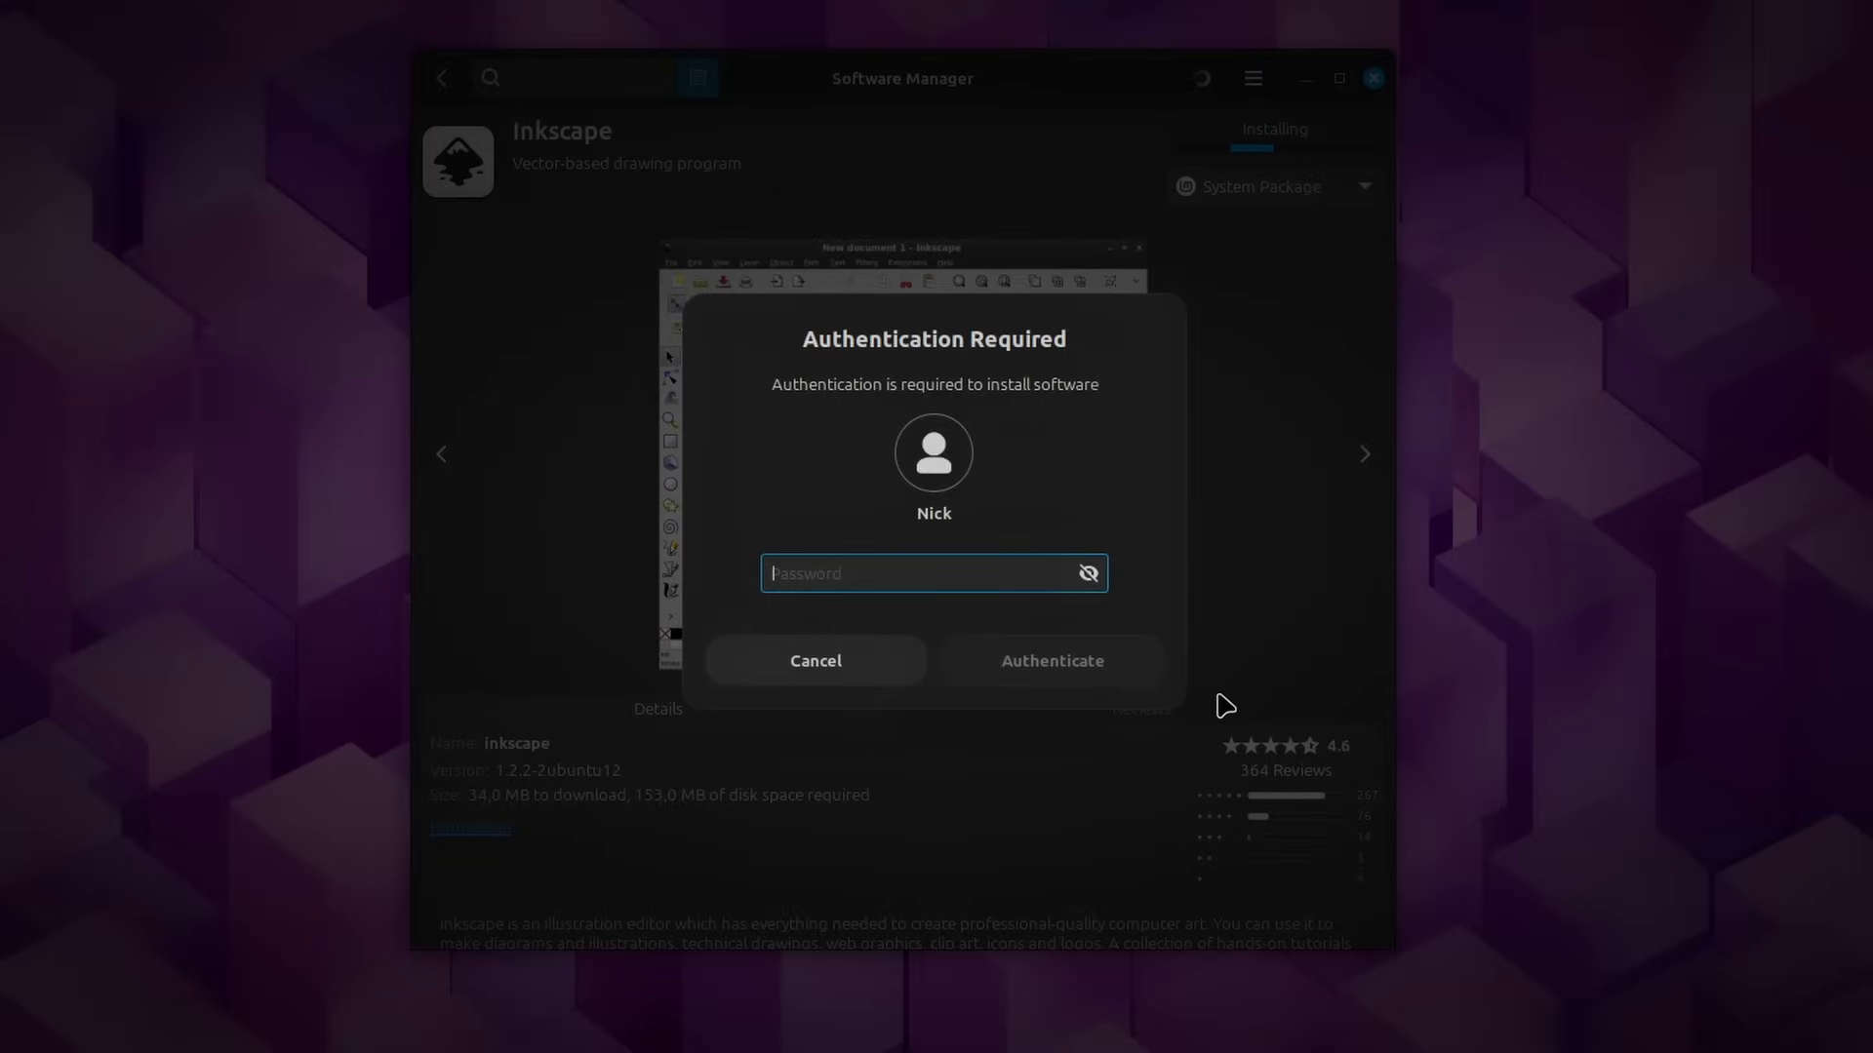
pyautogui.write('••')
pyautogui.press('Return')
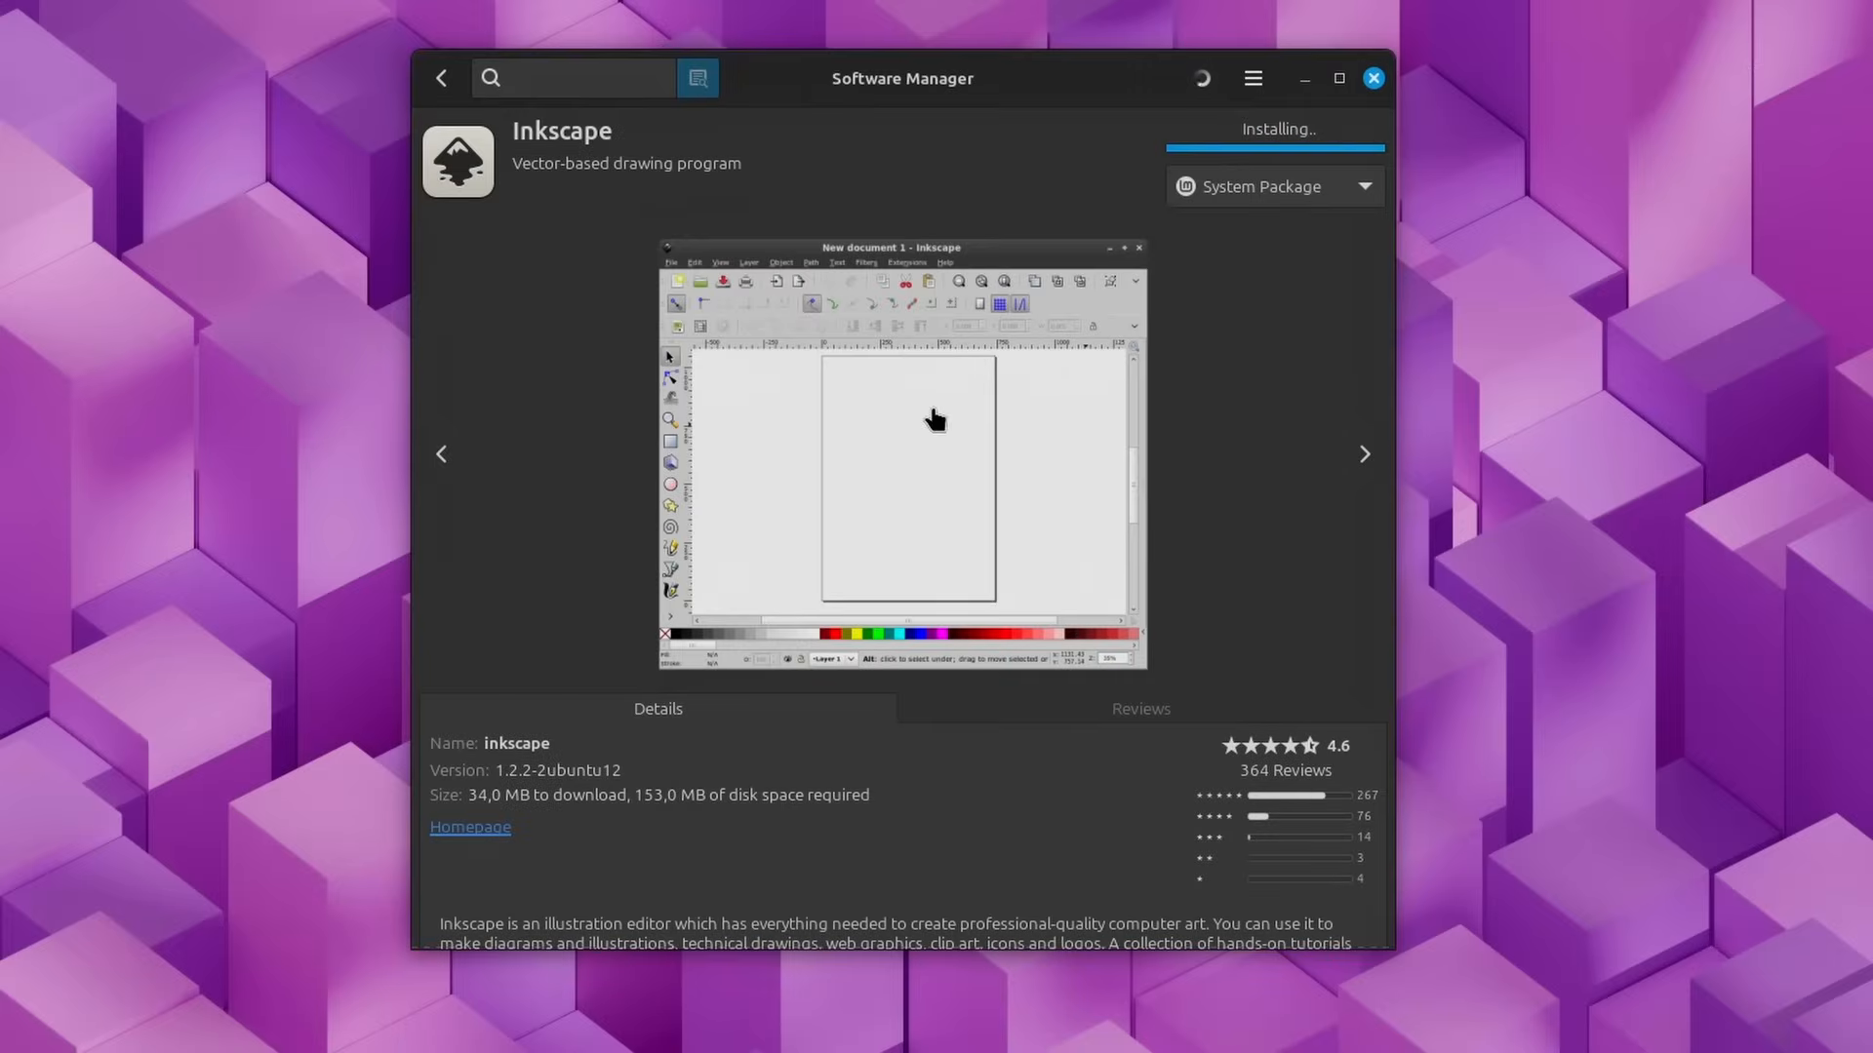
pyautogui.moveTo(973, 97); pyautogui.dragTo(910, 103)
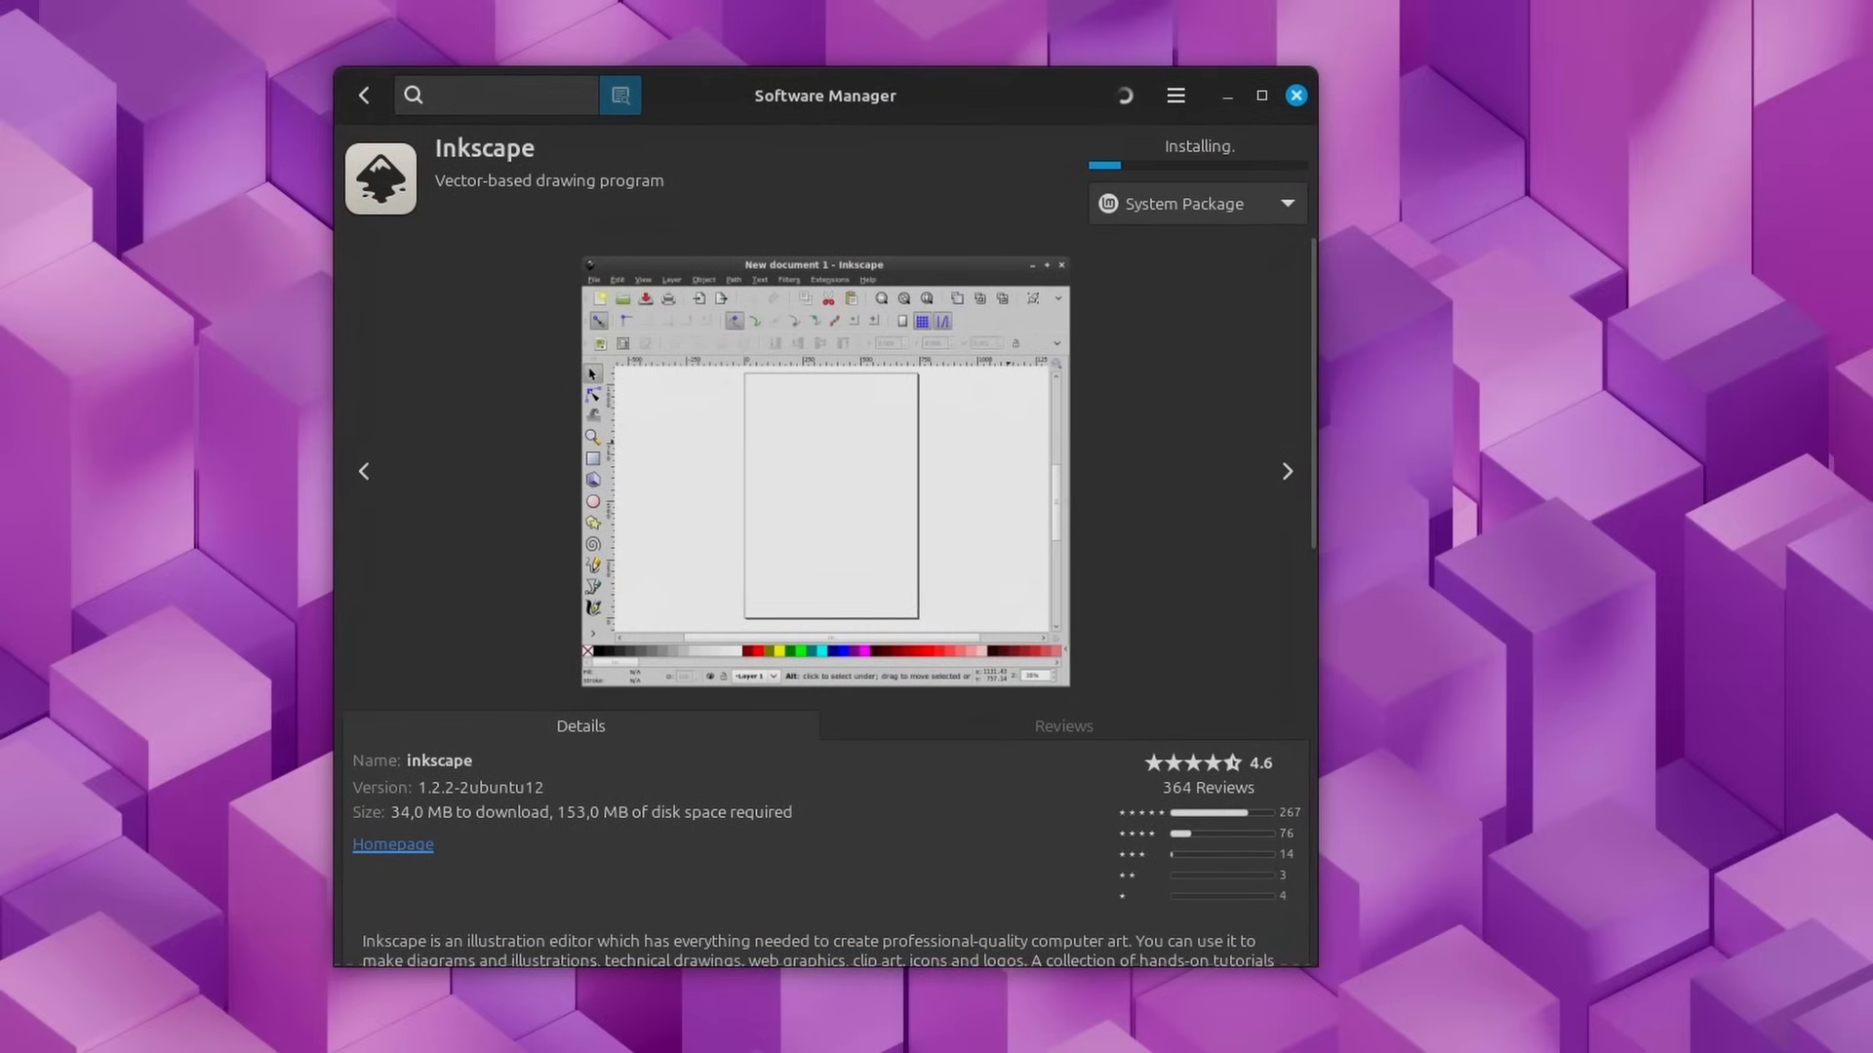
# Step: Open System Settings at its Administration section and arrange its window beside Software Manager
pyautogui.press('super')
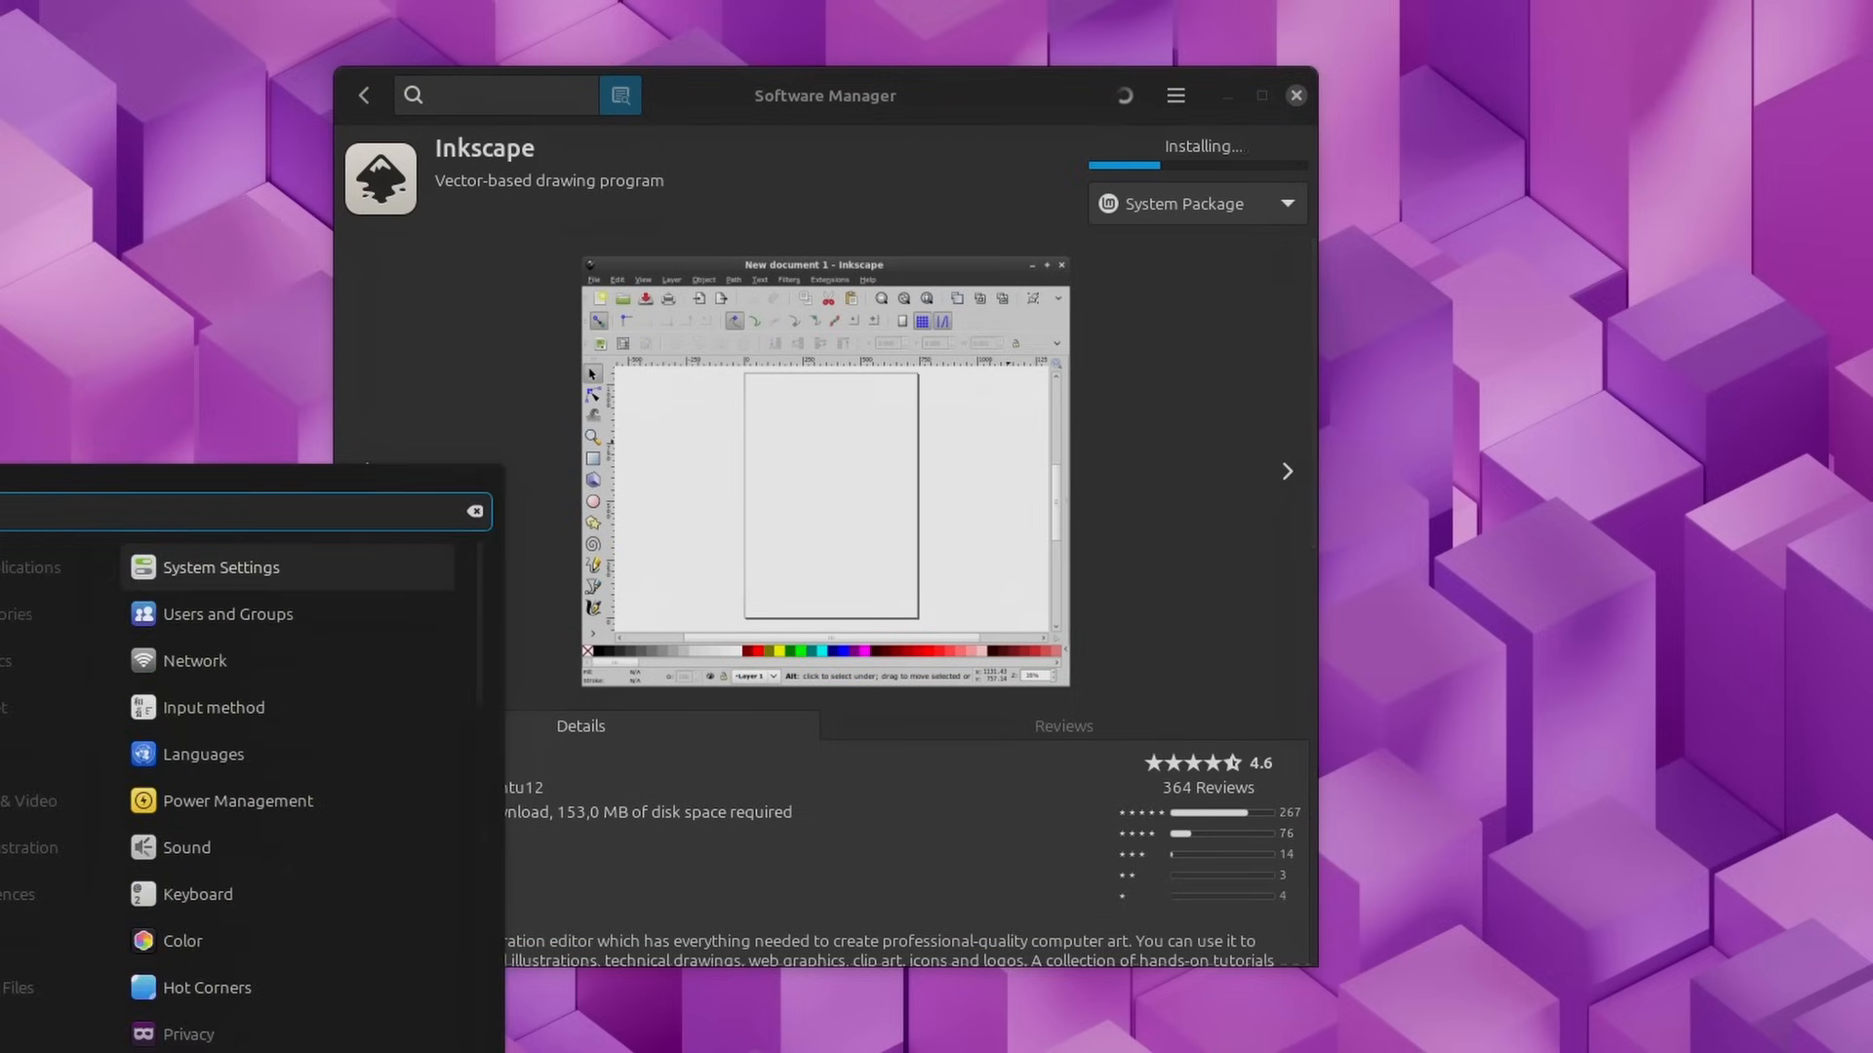
pyautogui.click(292, 583)
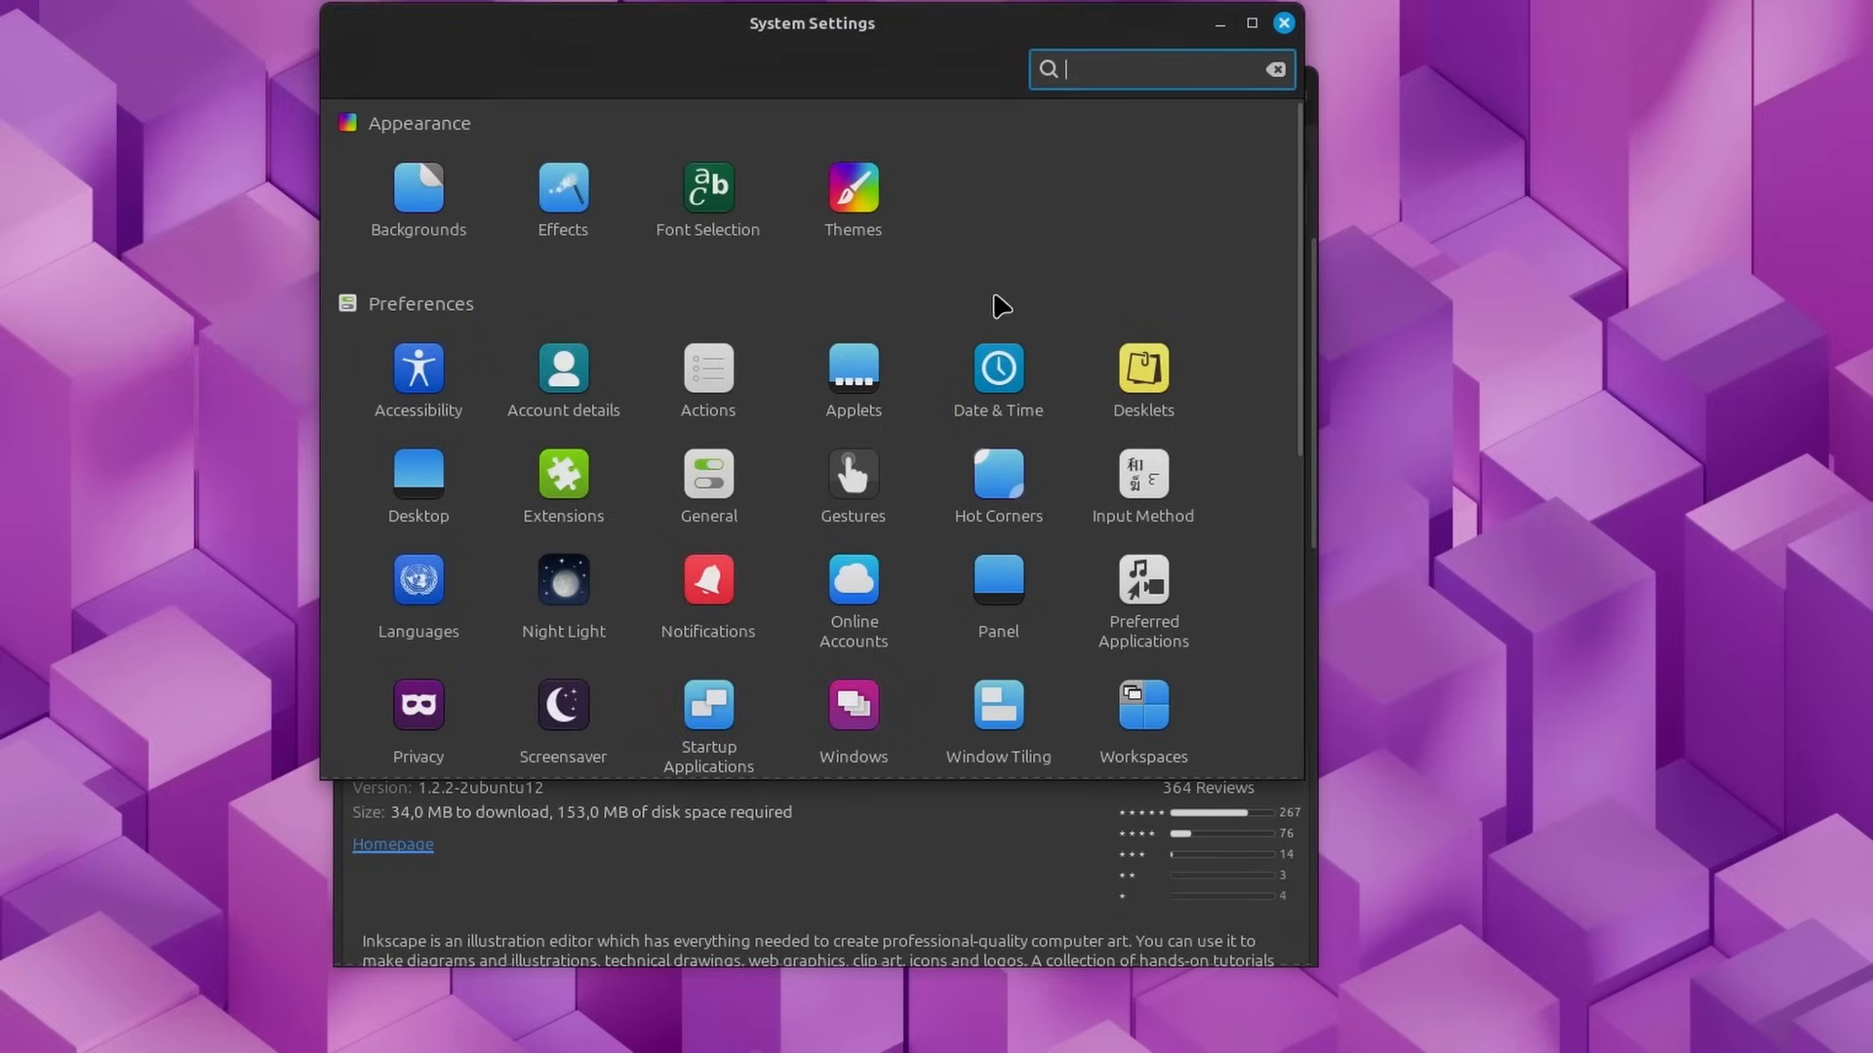
pyautogui.scroll(-5, 999, 305)
pyautogui.moveTo(875, 45); pyautogui.dragTo(1495, 41)
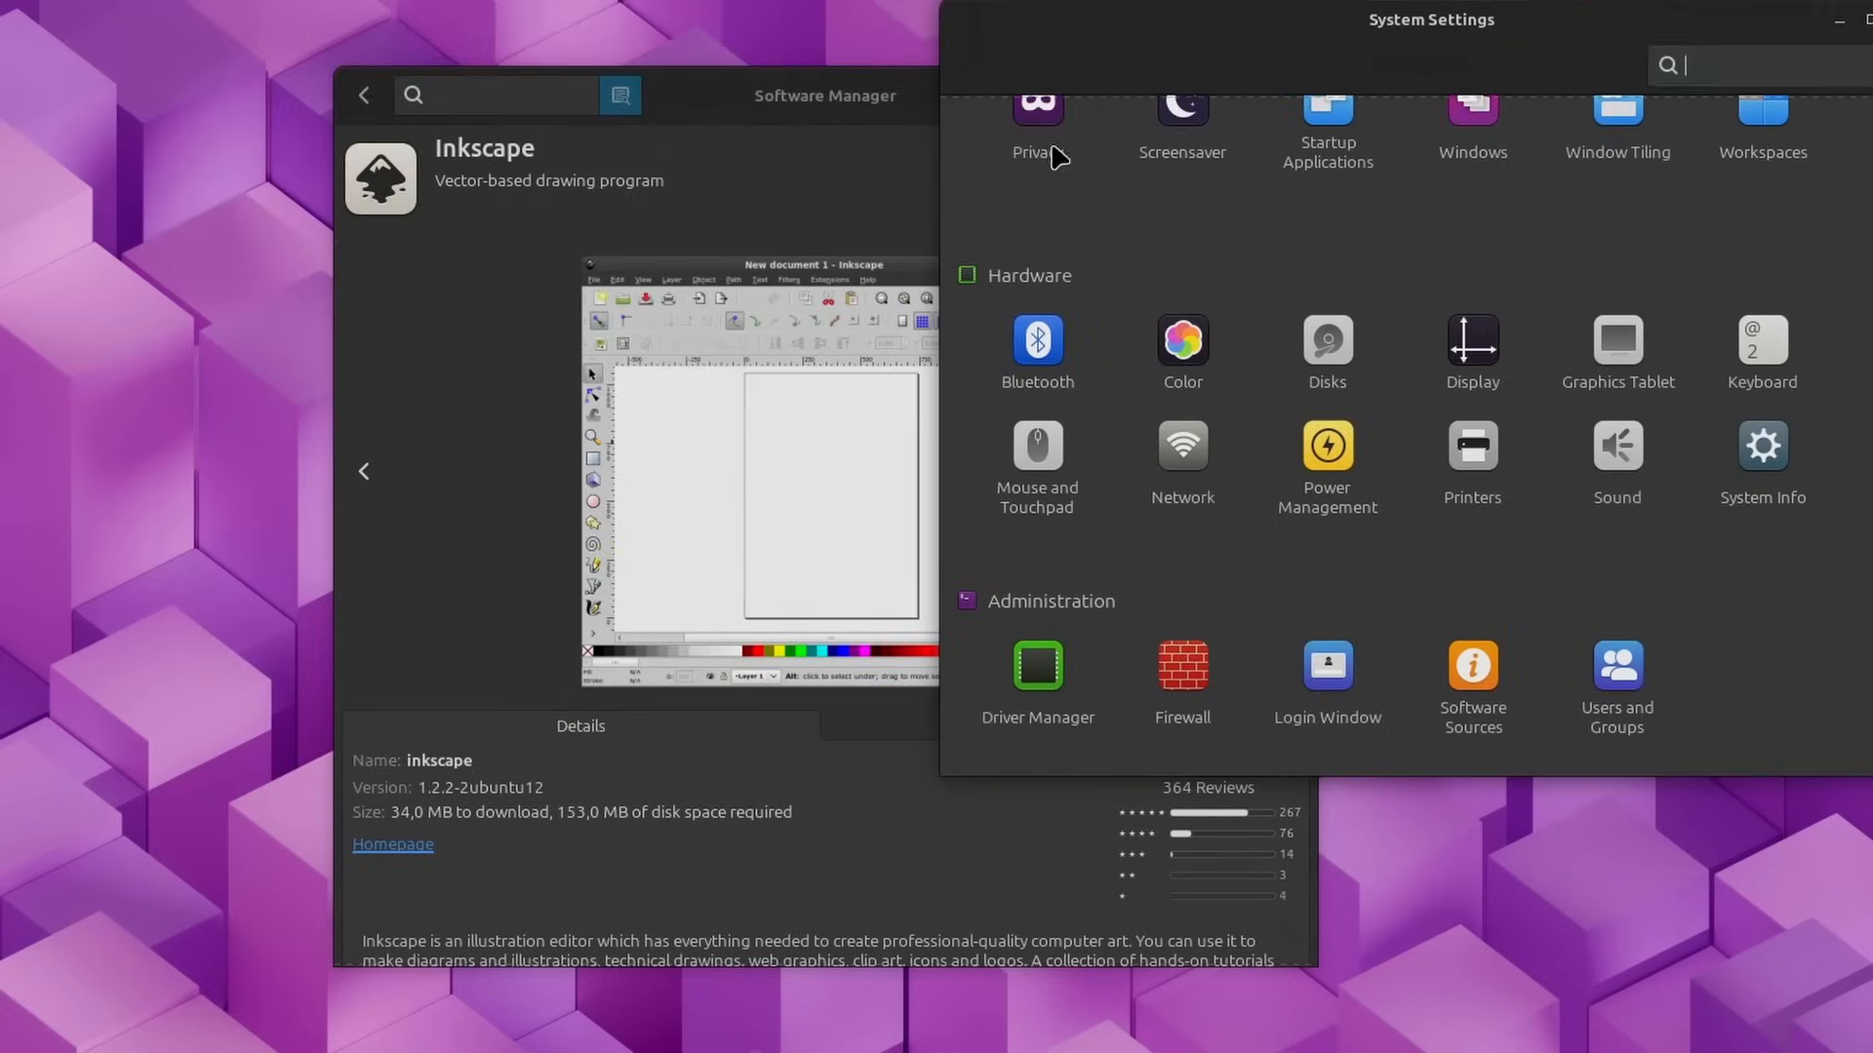
pyautogui.moveTo(756, 118); pyautogui.dragTo(393, 111)
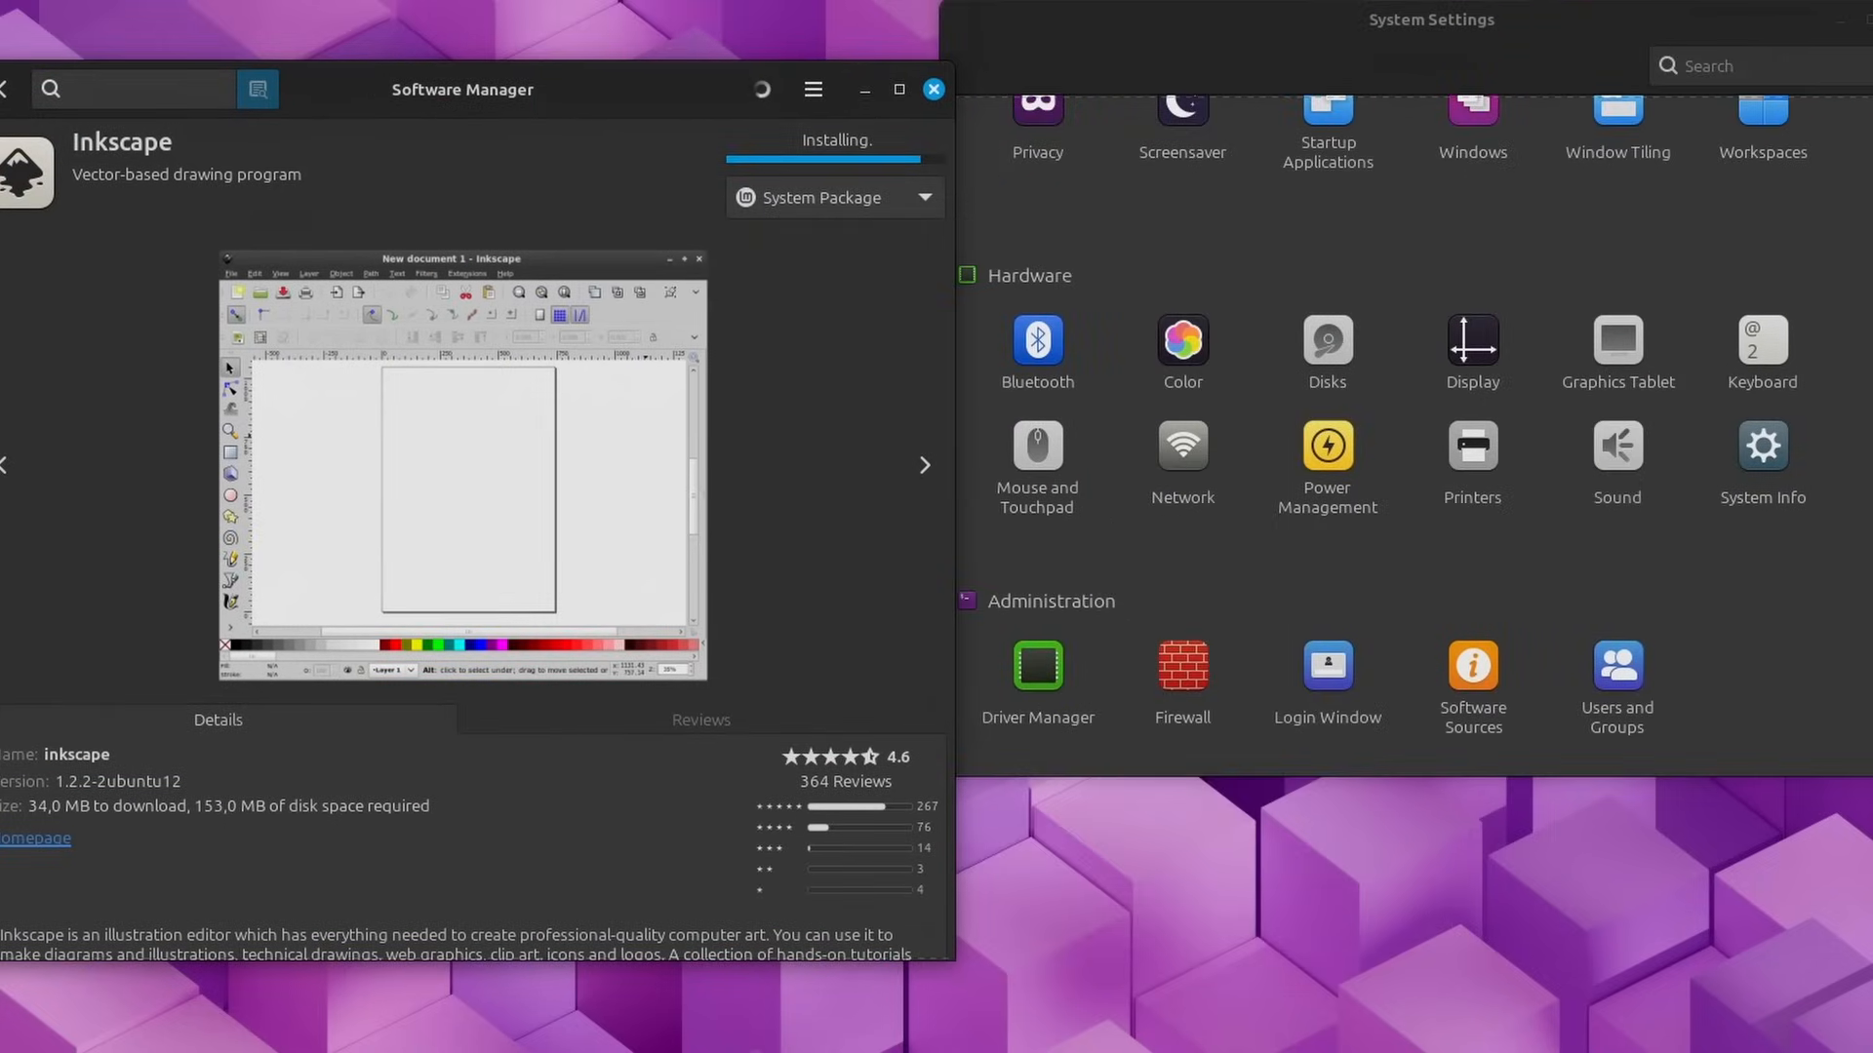
pyautogui.click(1355, 38)
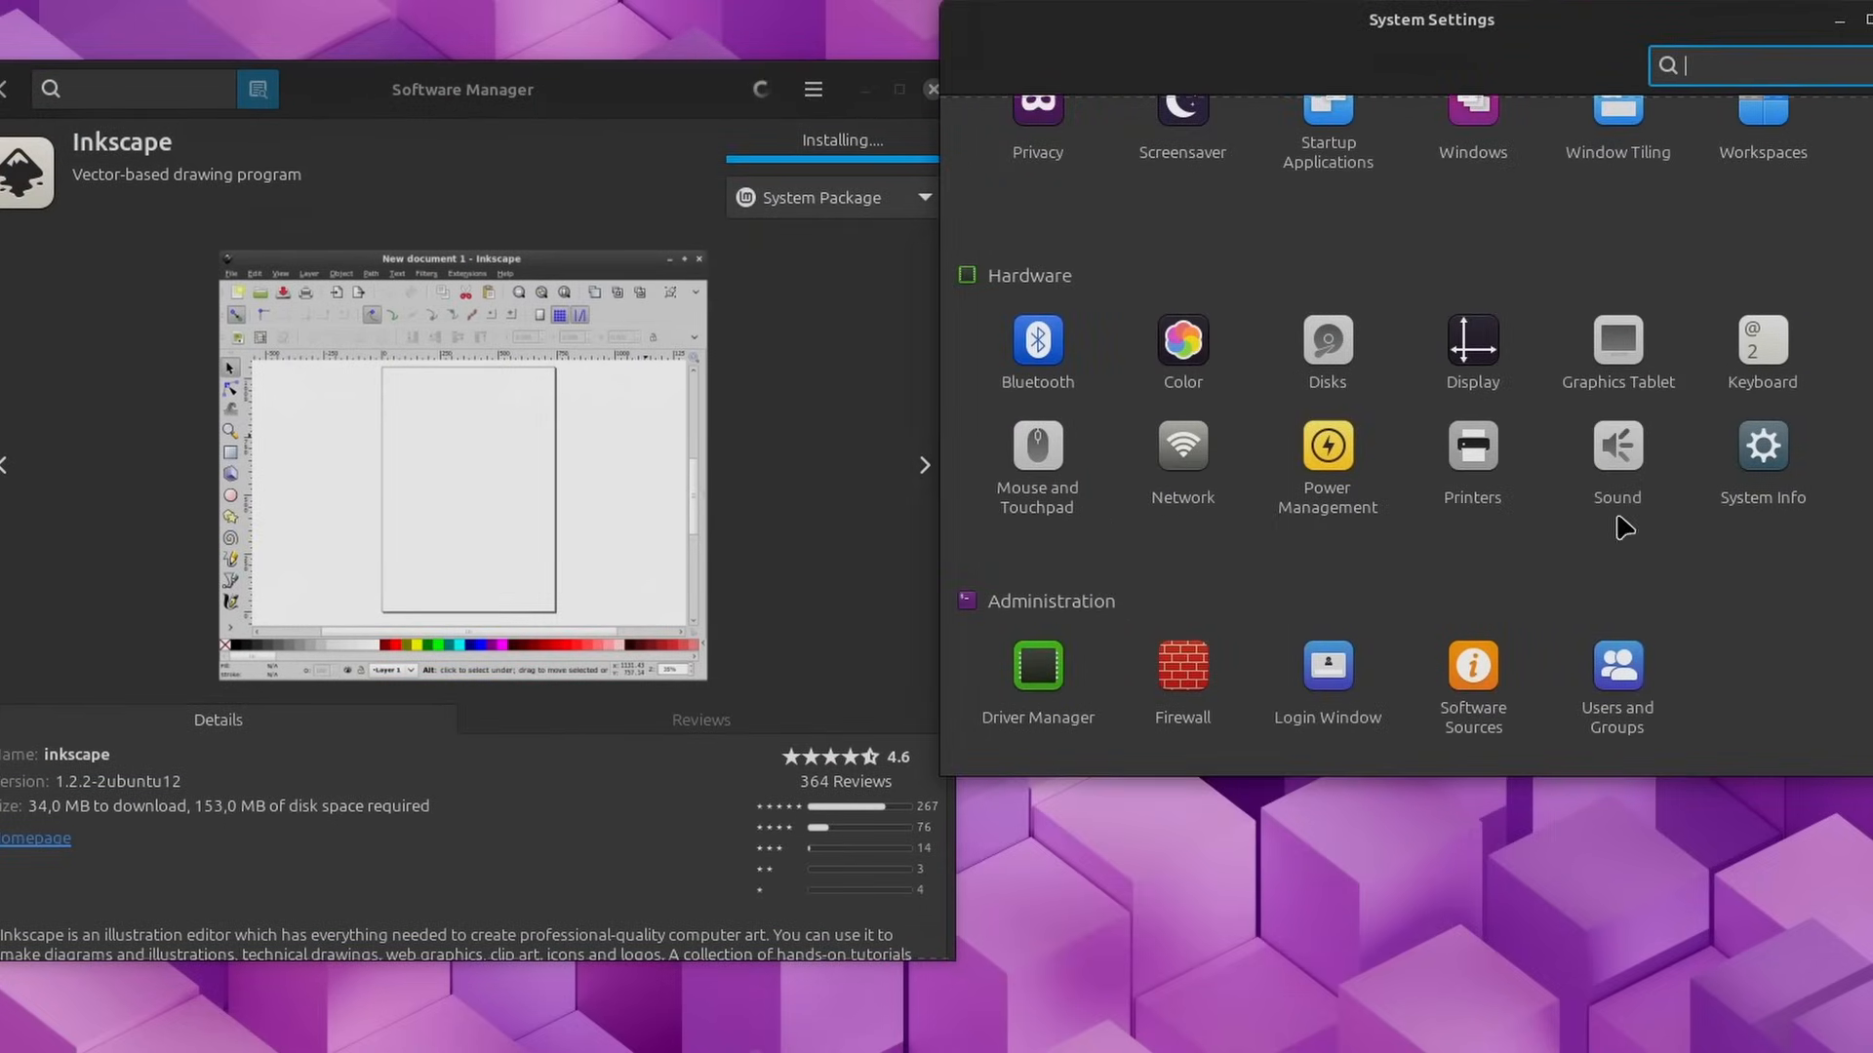
# Step: Open the Firewall configuration, authenticating with the account password, reposition its window and close it
pyautogui.click(1184, 673)
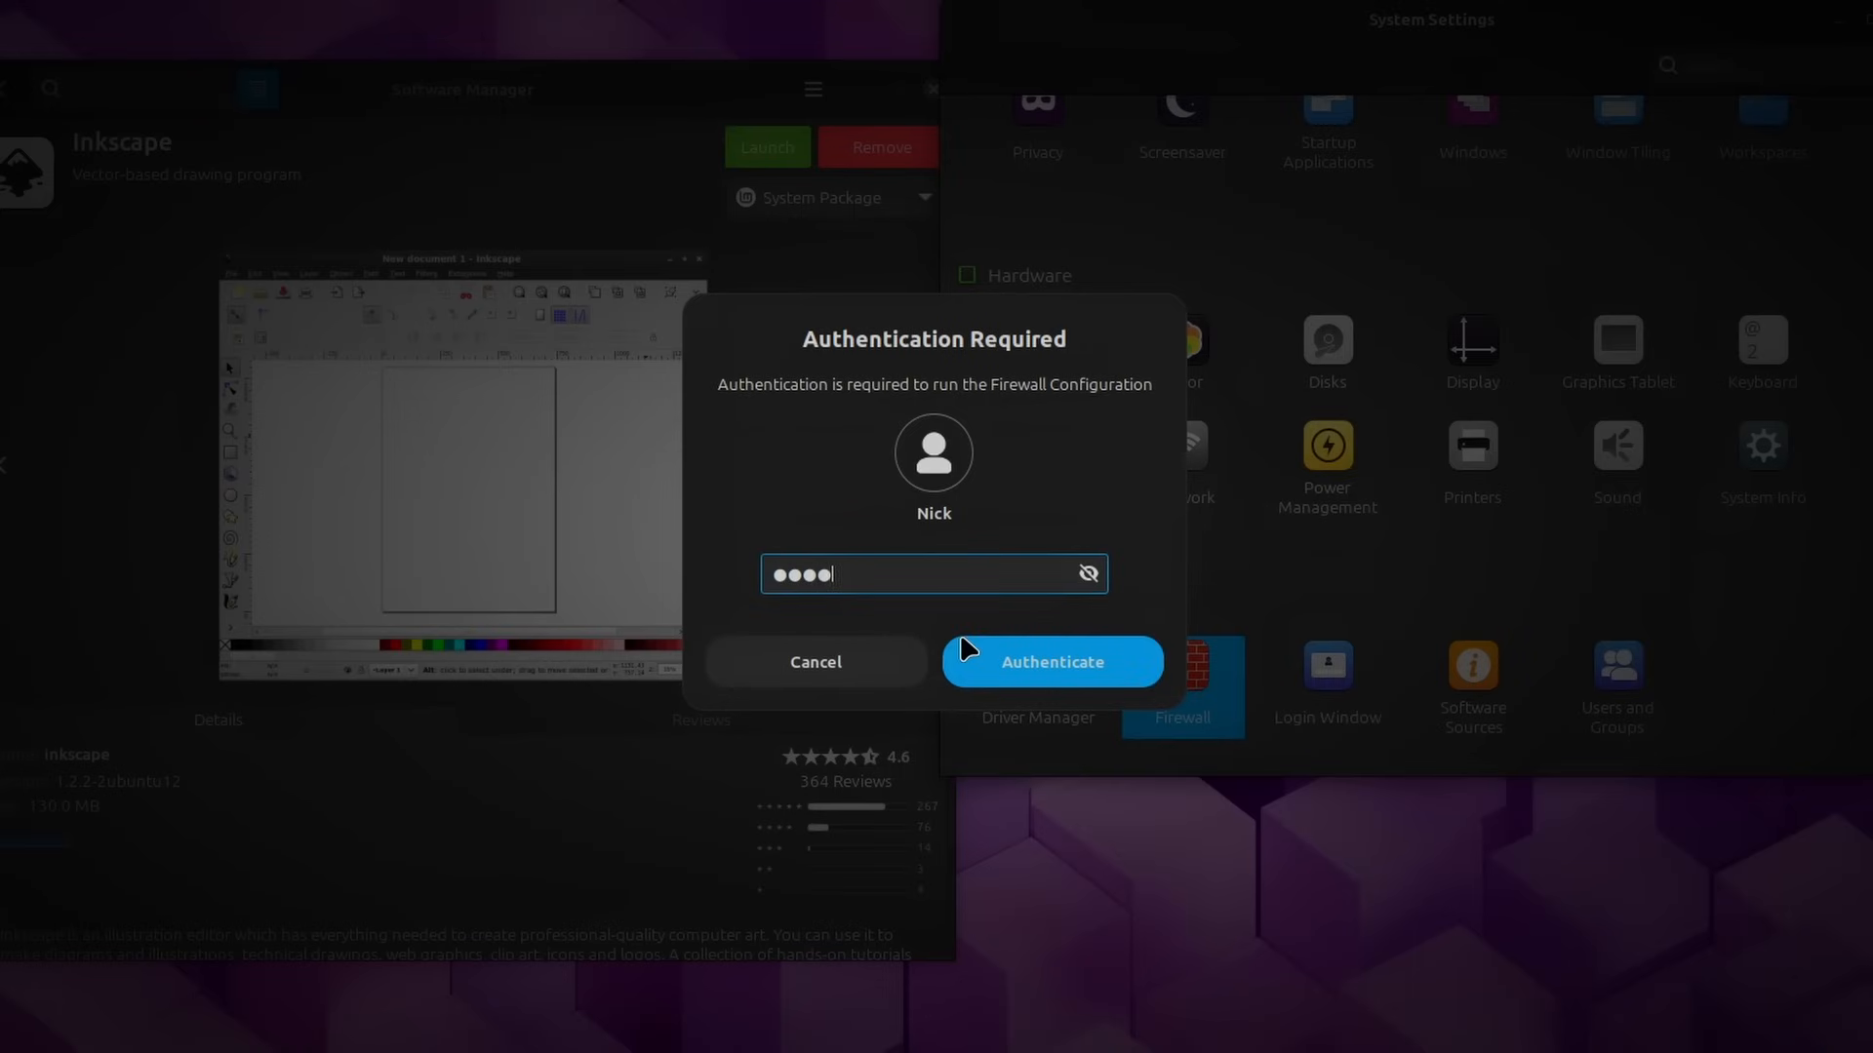
pyautogui.click(966, 649)
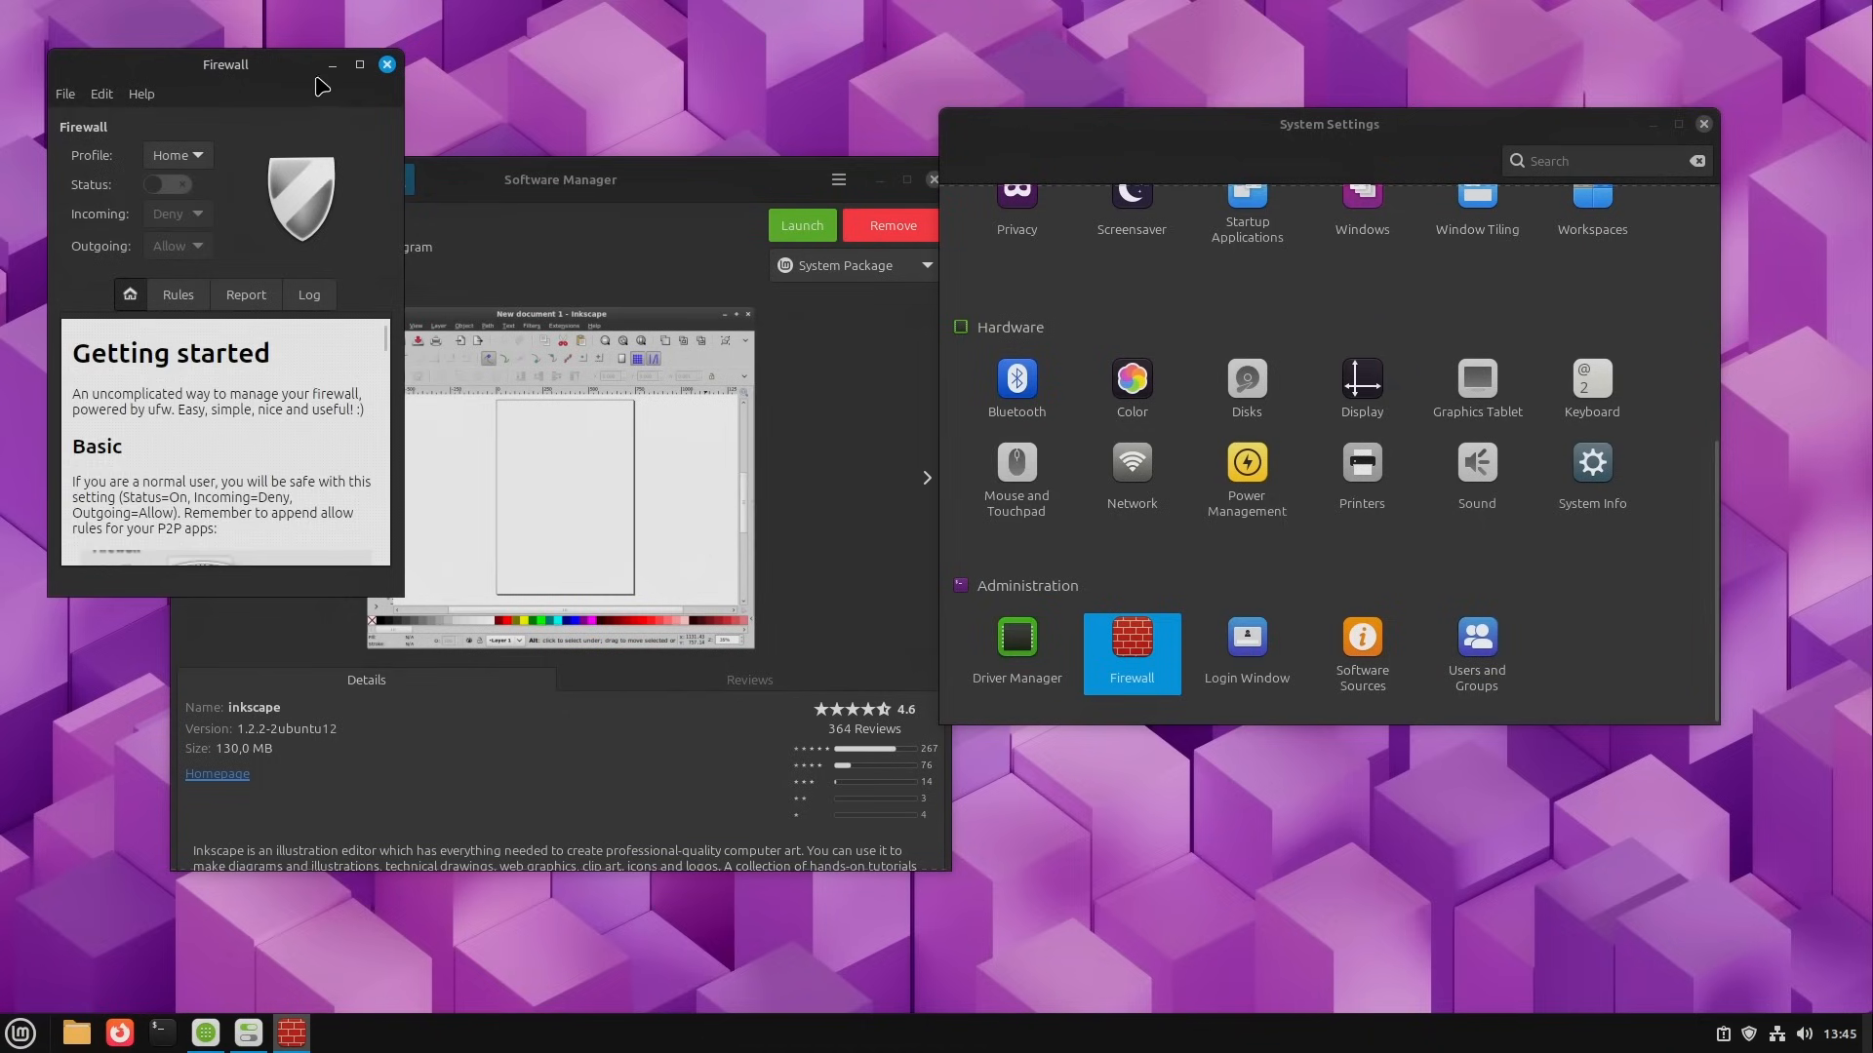
pyautogui.moveTo(317, 78); pyautogui.dragTo(931, 170)
pyautogui.click(995, 156)
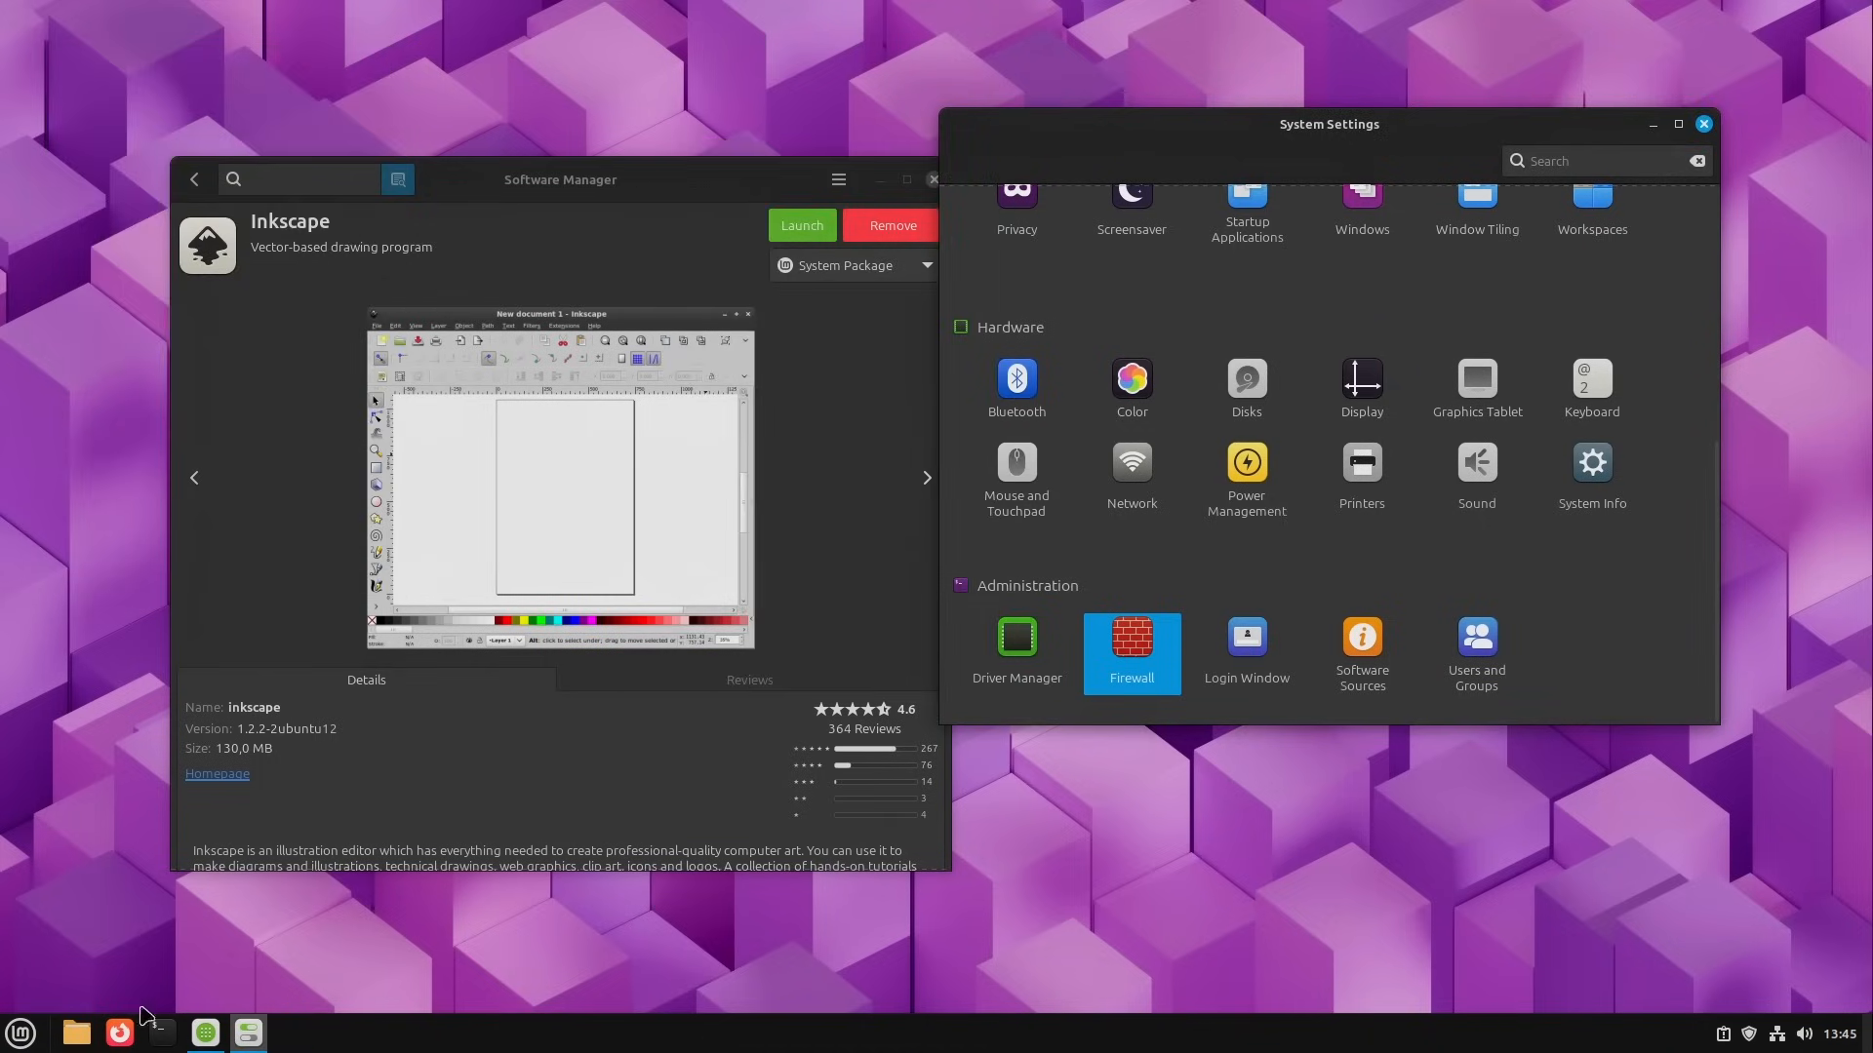
# Step: Search the applications for "tim", launch Timeshift, authenticating with the account password, and close its window
pyautogui.click(22, 1033)
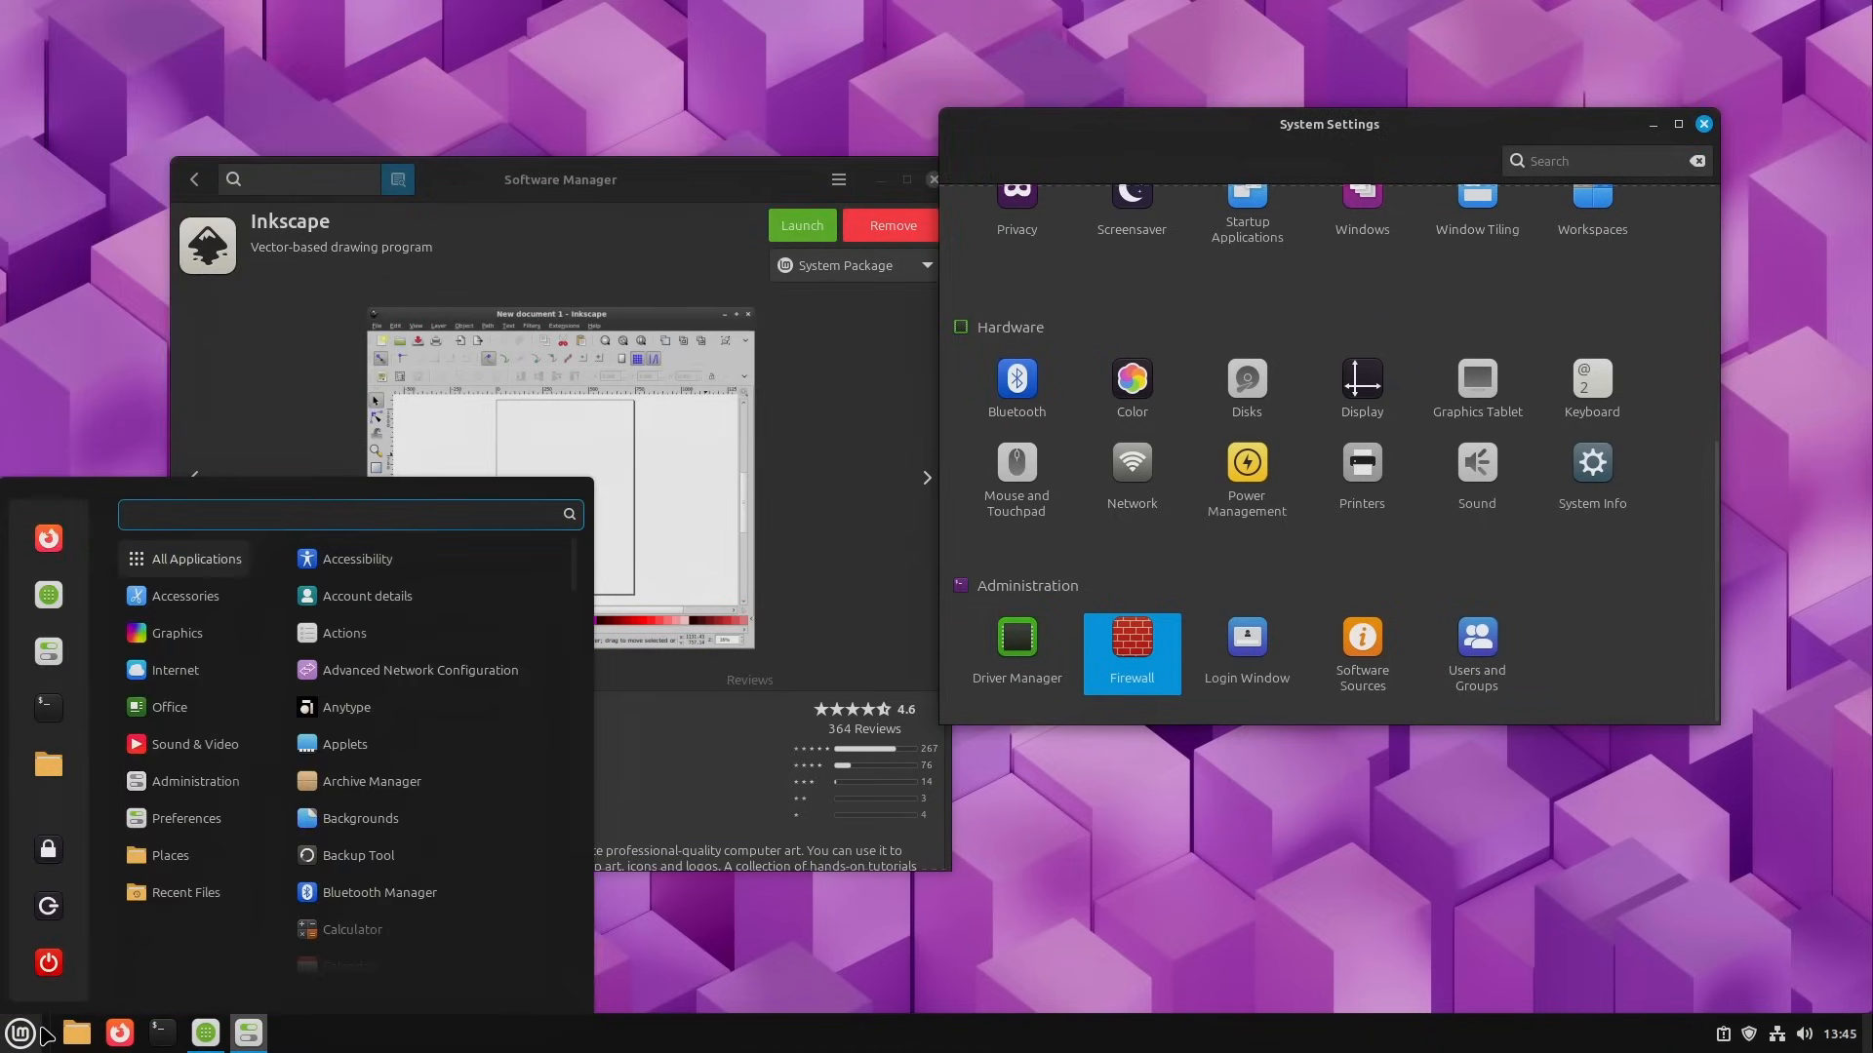
pyautogui.write('ti;eshl')
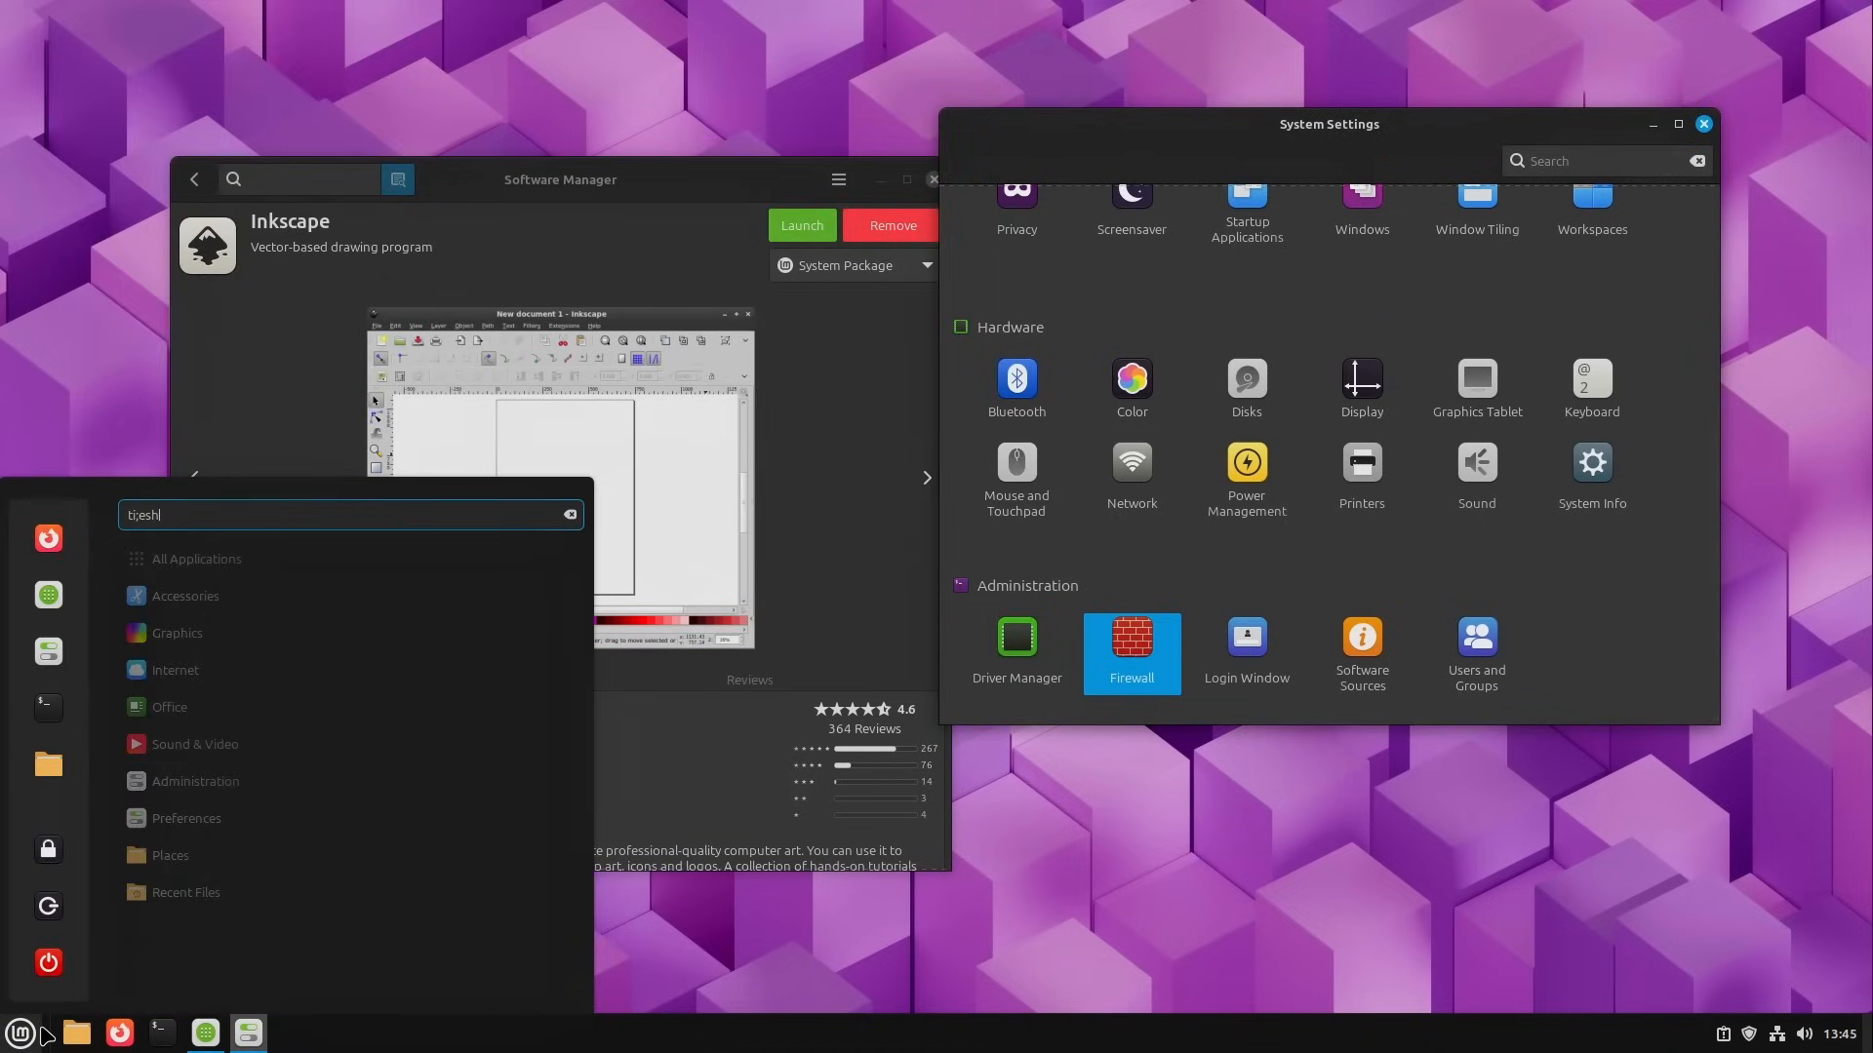
pyautogui.press('BackSpace')
pyautogui.press('BackSpace')
pyautogui.press('BackSpace')
pyautogui.press('BackSpace')
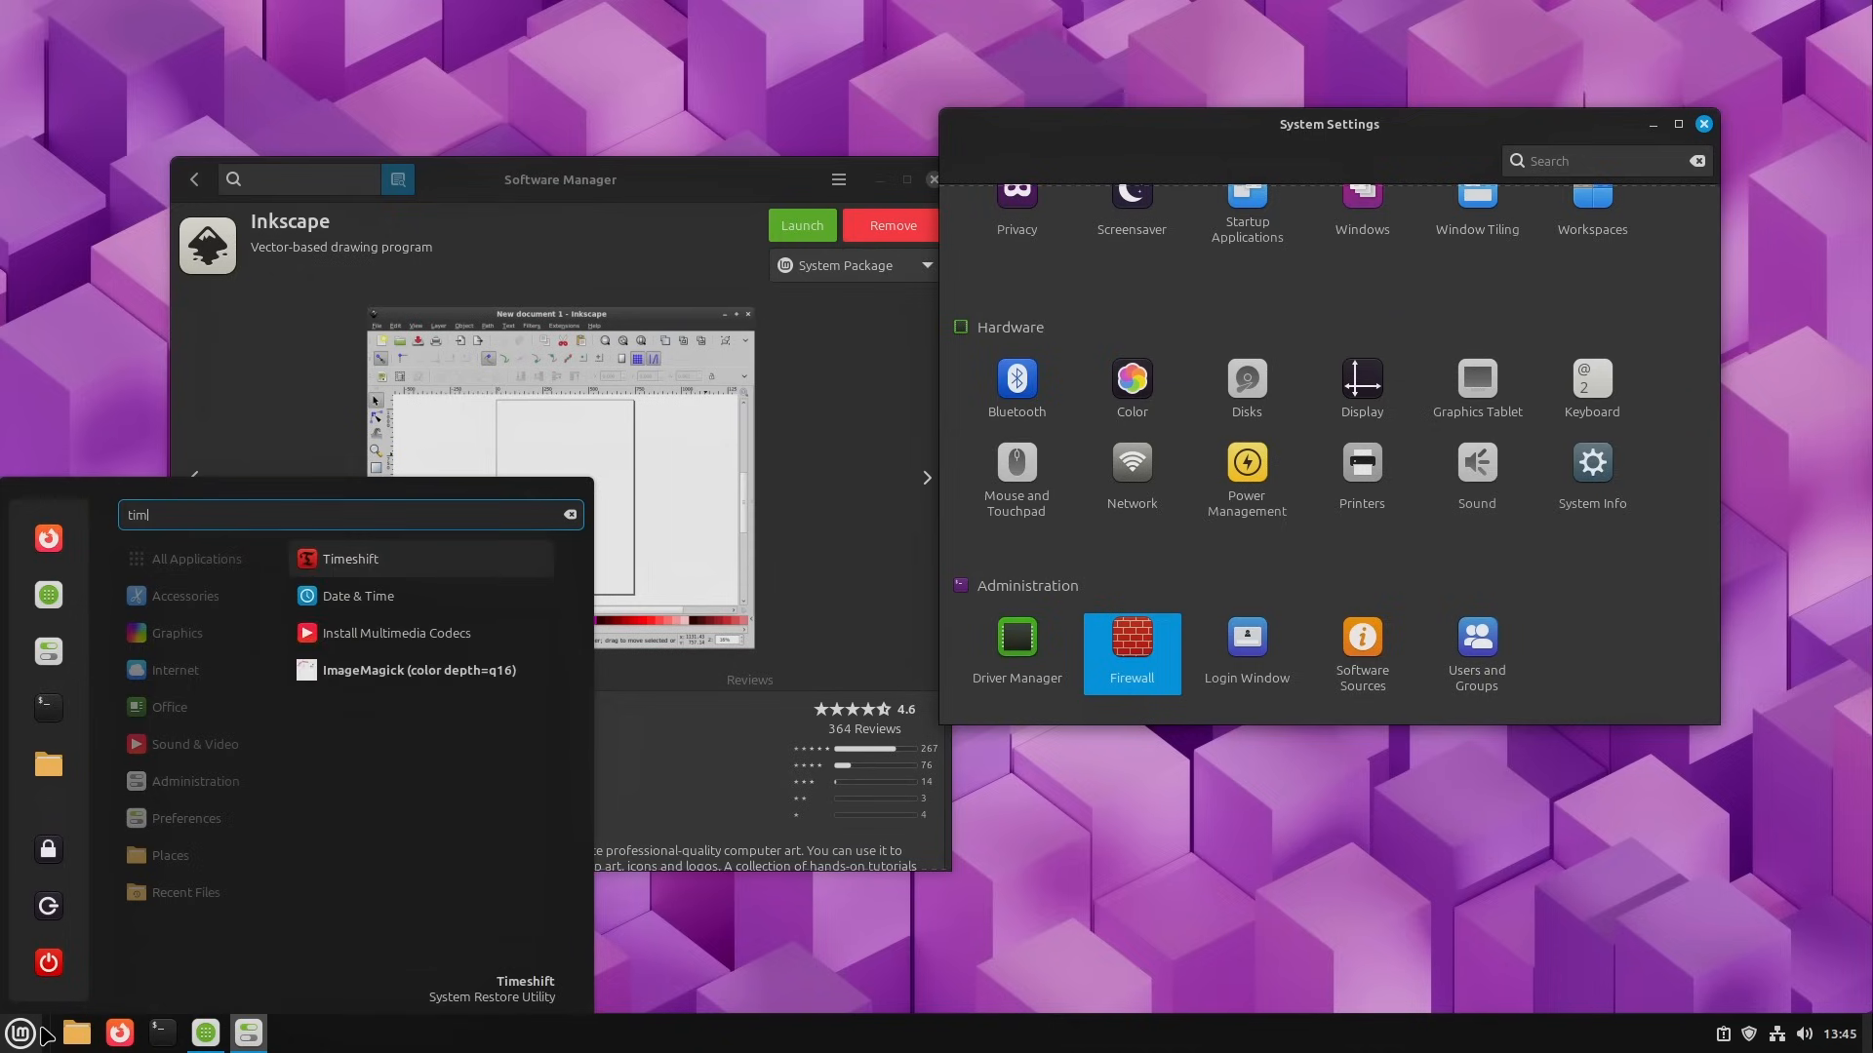
pyautogui.click(420, 563)
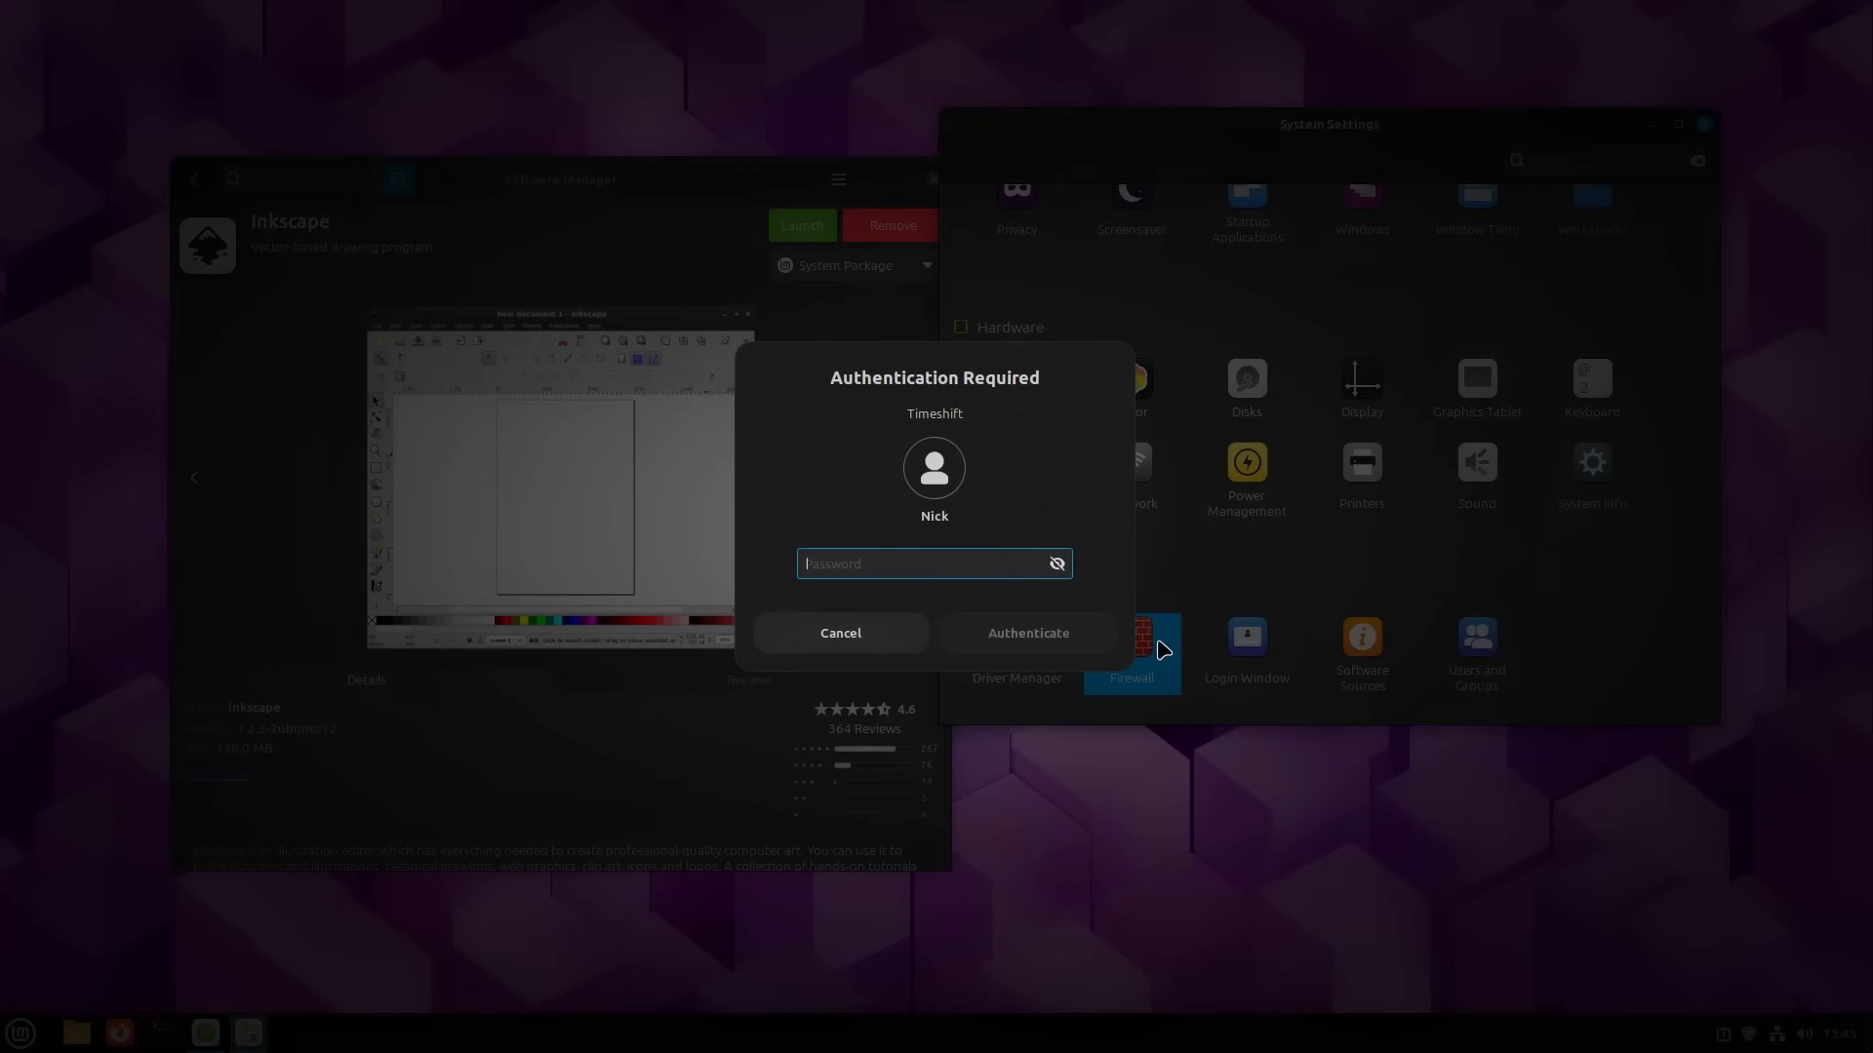
pyautogui.click(1005, 634)
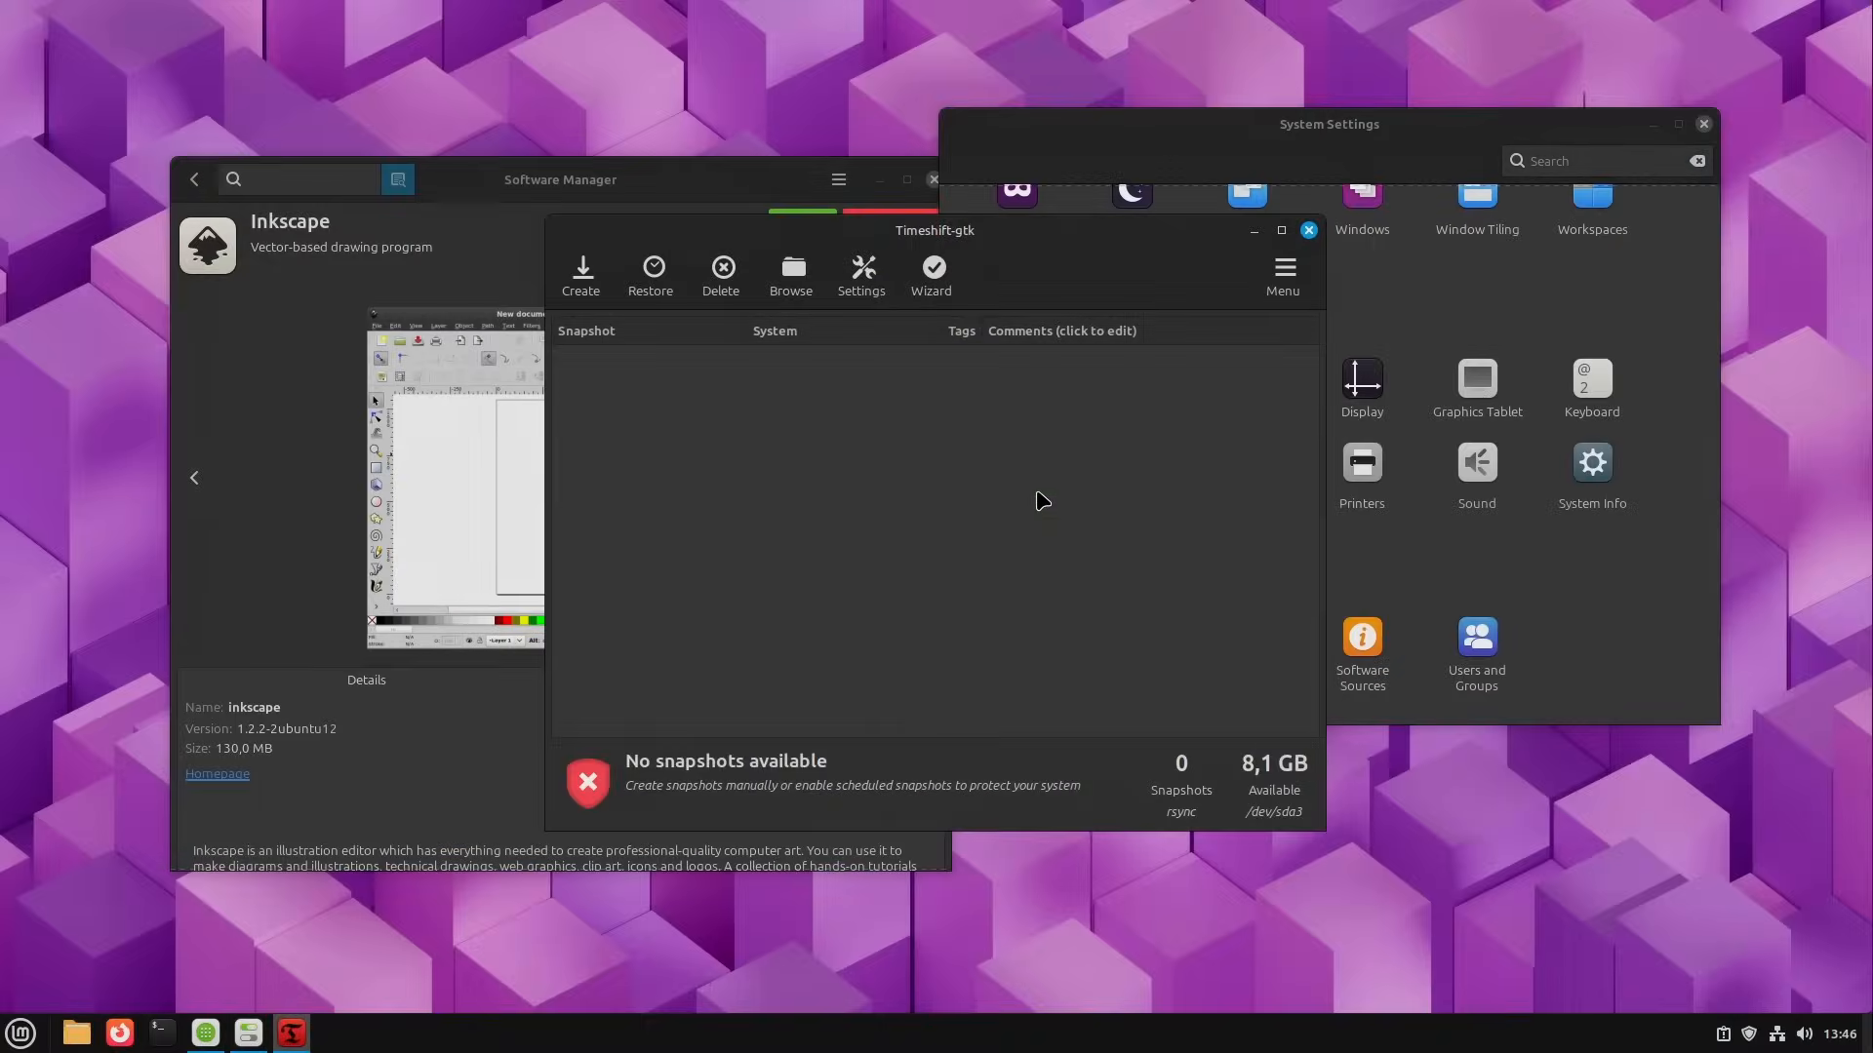
pyautogui.moveTo(1118, 242)
pyautogui.mouseDown()
pyautogui.moveTo(1044, 274)
pyautogui.moveTo(1150, 221)
pyautogui.moveTo(1155, 241)
pyautogui.mouseUp()
pyautogui.click(1359, 239)
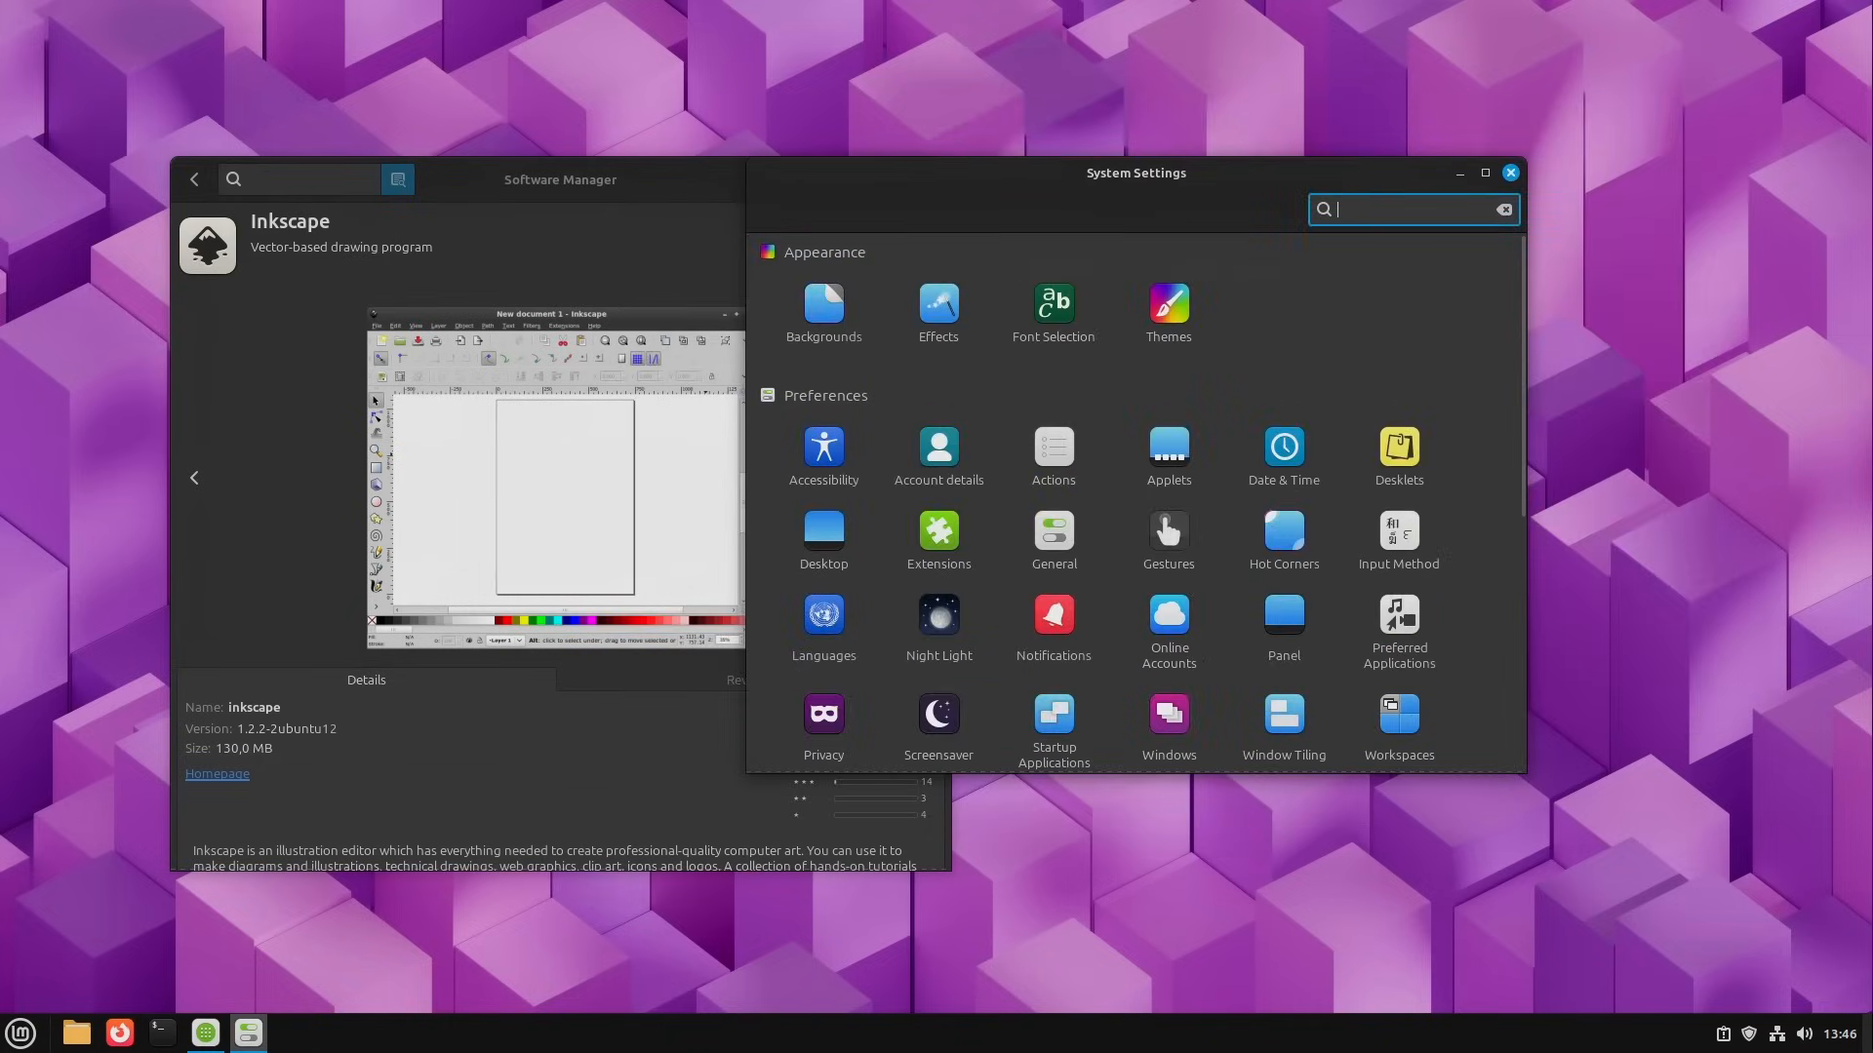
# Step: Search System Settings for "nigh", open the Night Light settings and reposition the window
pyautogui.write('nigh')
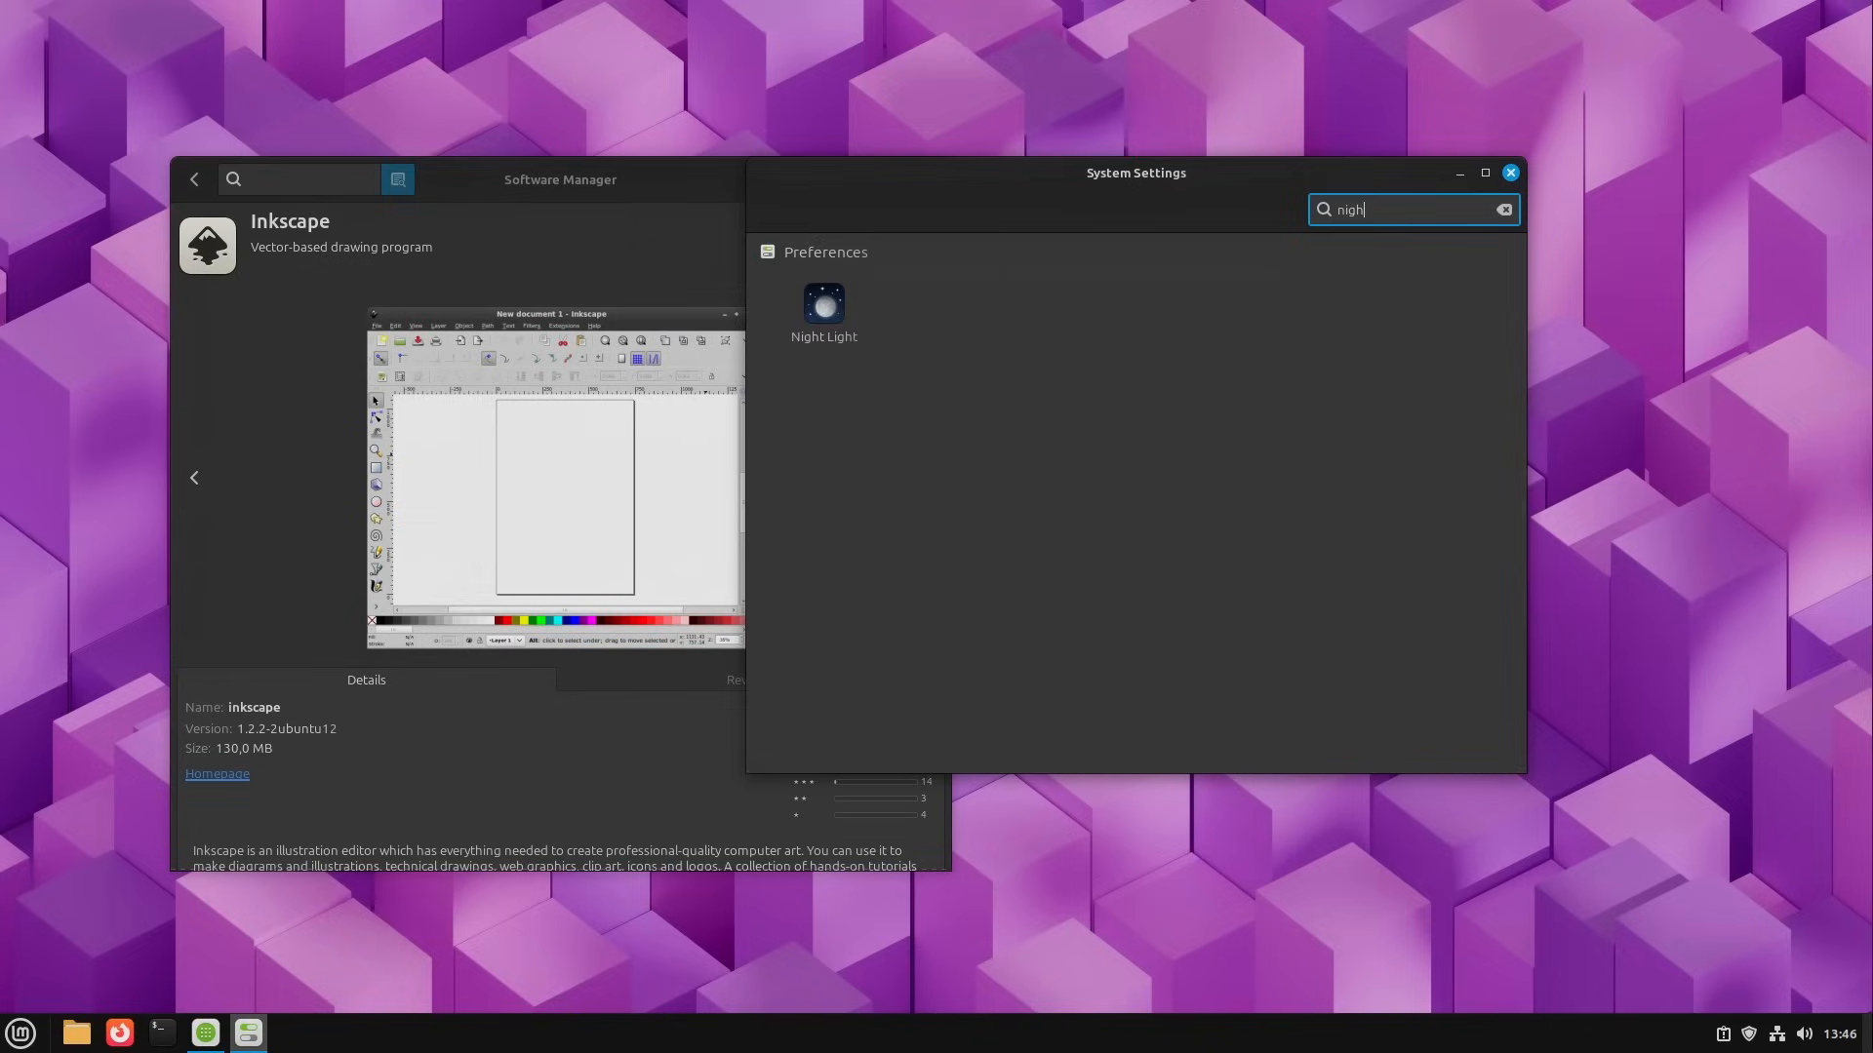
pyautogui.click(827, 311)
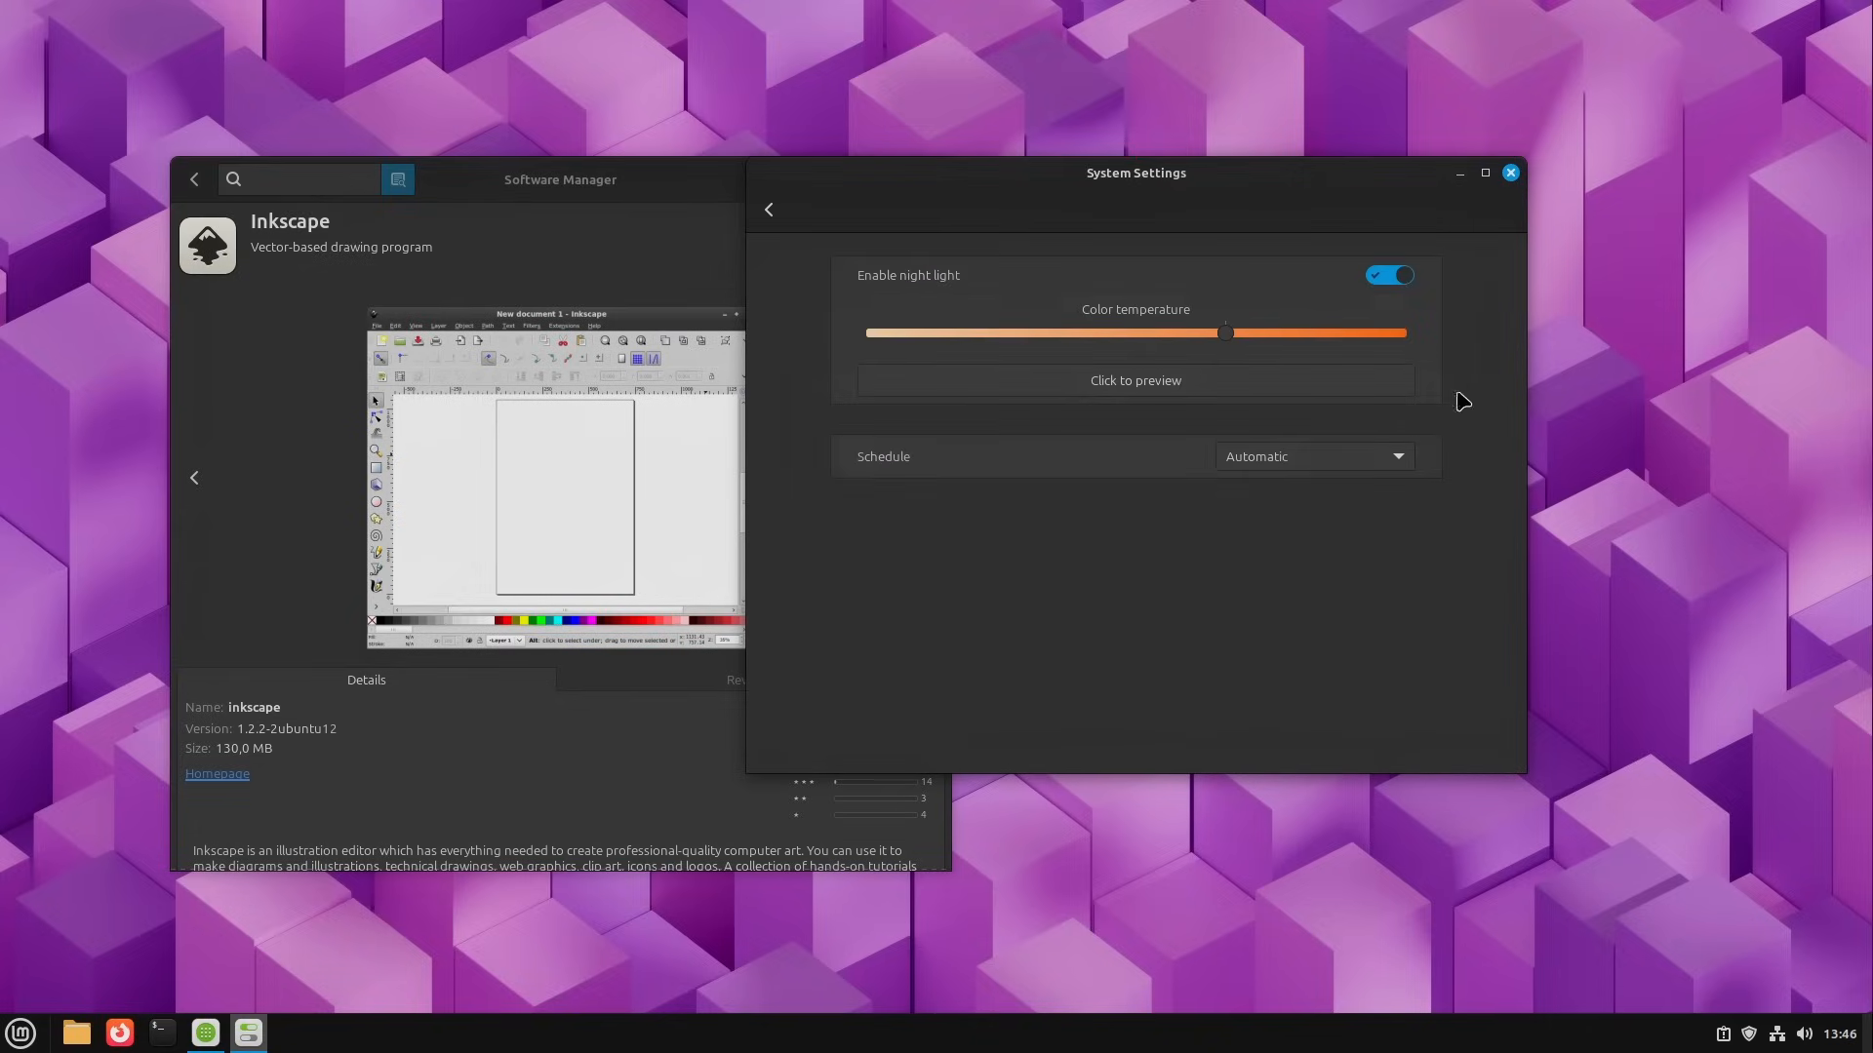
pyautogui.moveTo(1192, 184); pyautogui.dragTo(1105, 216)
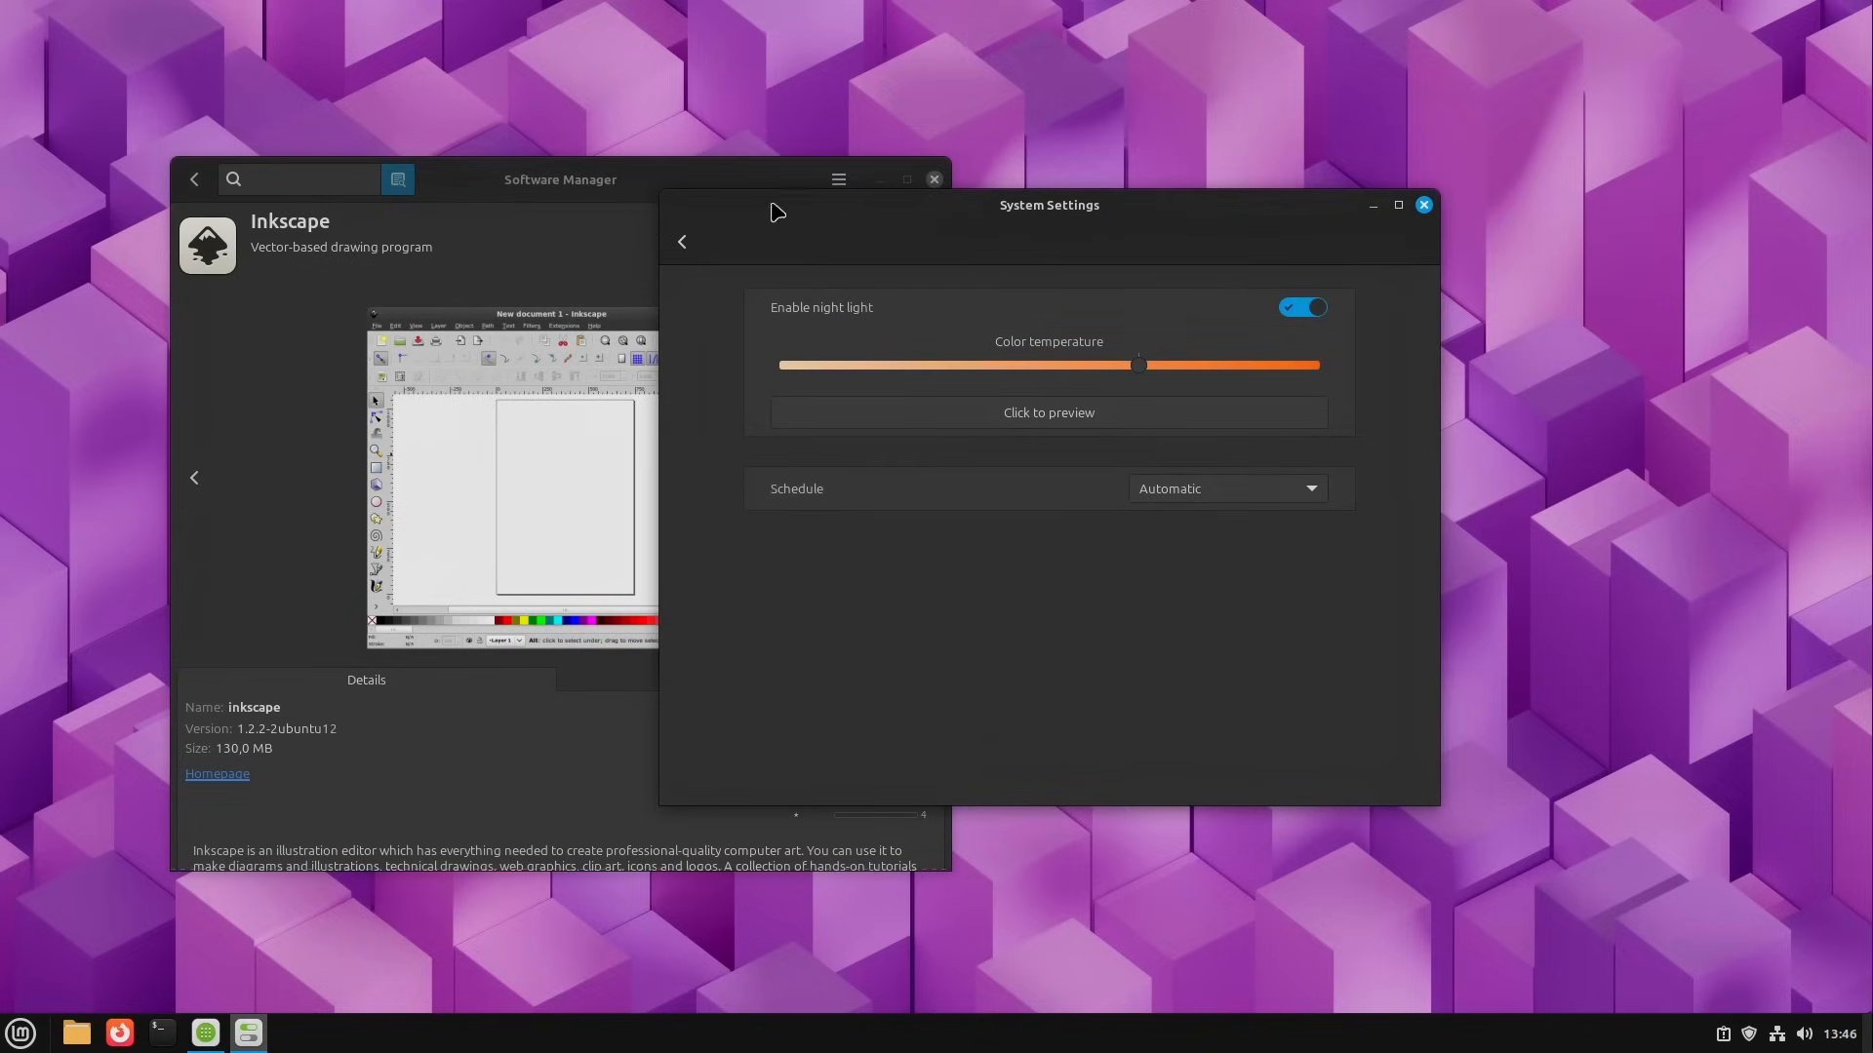